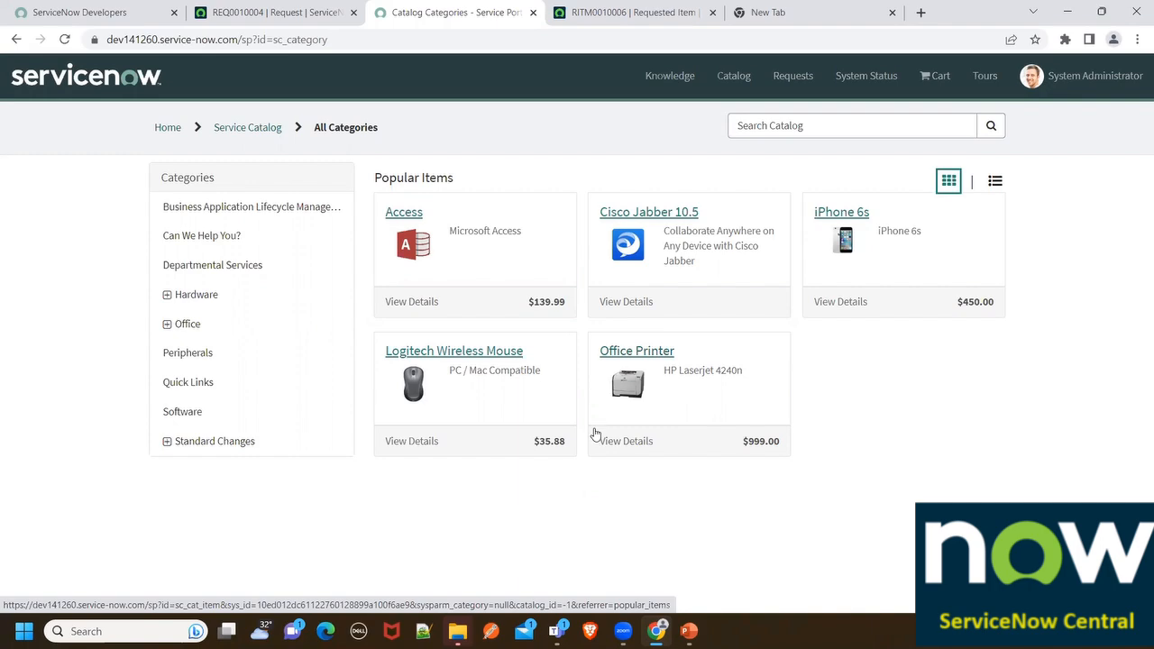
Switch from the ServiceNow Service Catalog page to the Notepad++ notes window
left_click(424, 631)
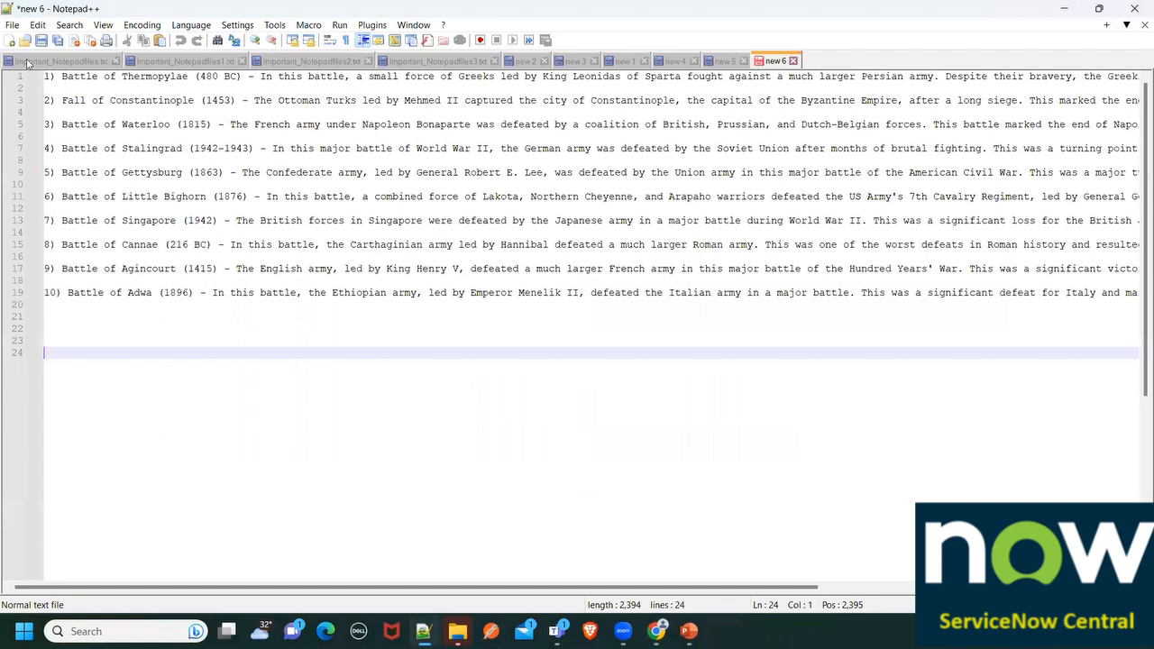
Start a new note with 'Service Portal ----> Outlook Service --> Request Raised' and a 'REQ (Requets Number)' line
left_click(14, 26)
left_click(19, 42)
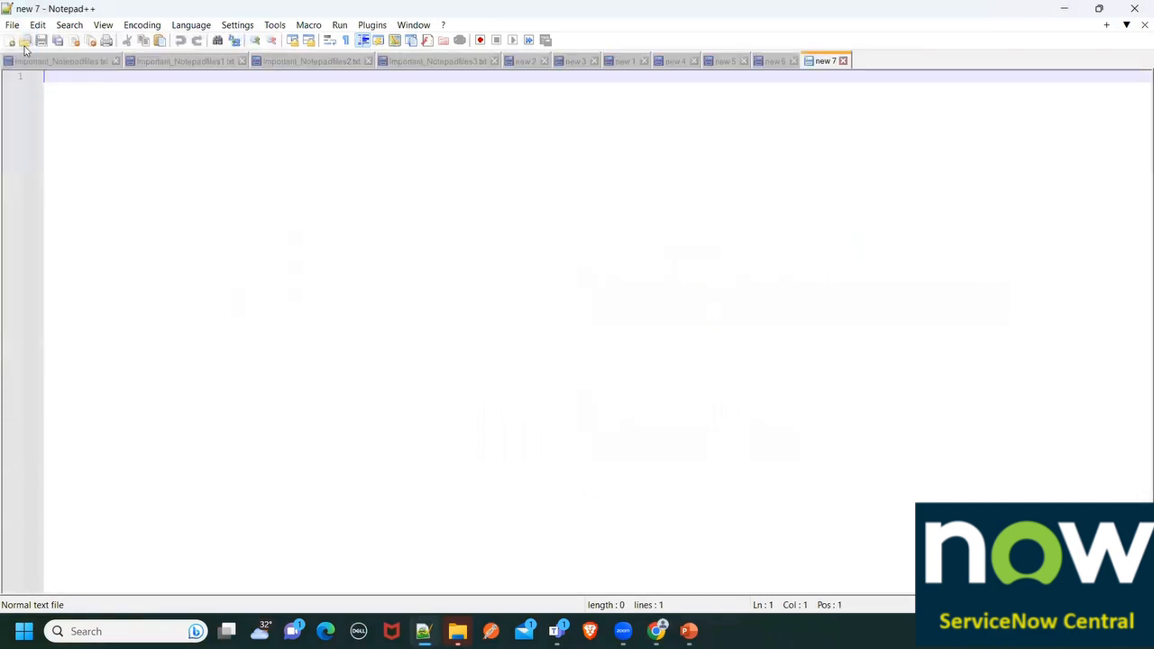
type("BA")
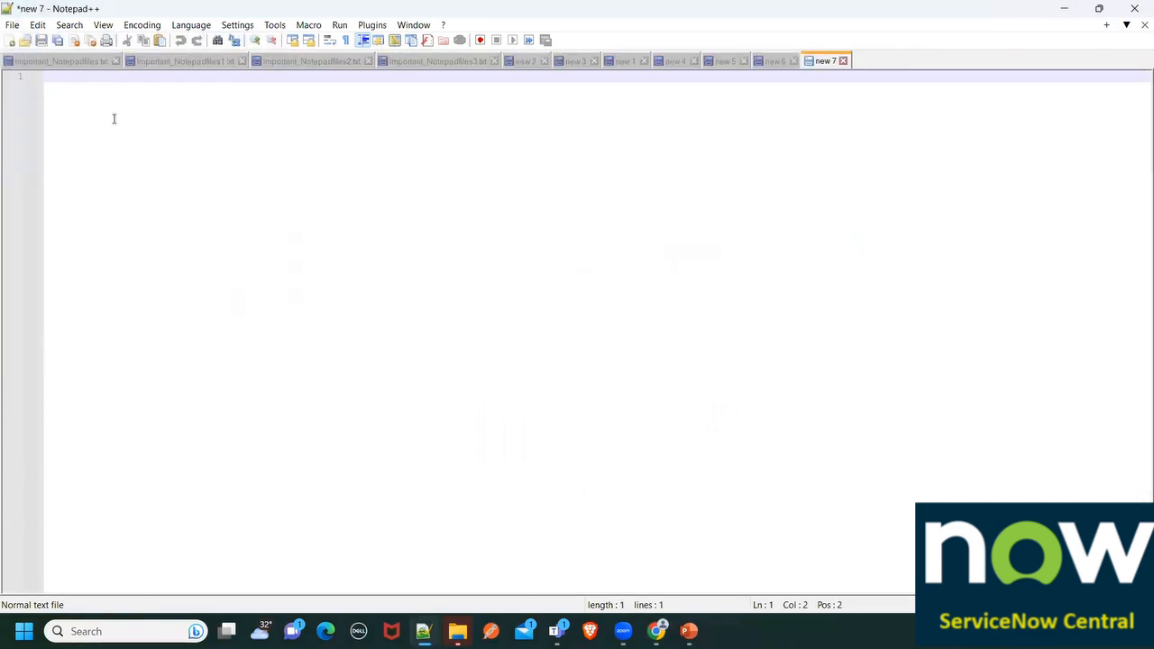
key("BackSpace")
key("BackSpace")
type("-- > Service")
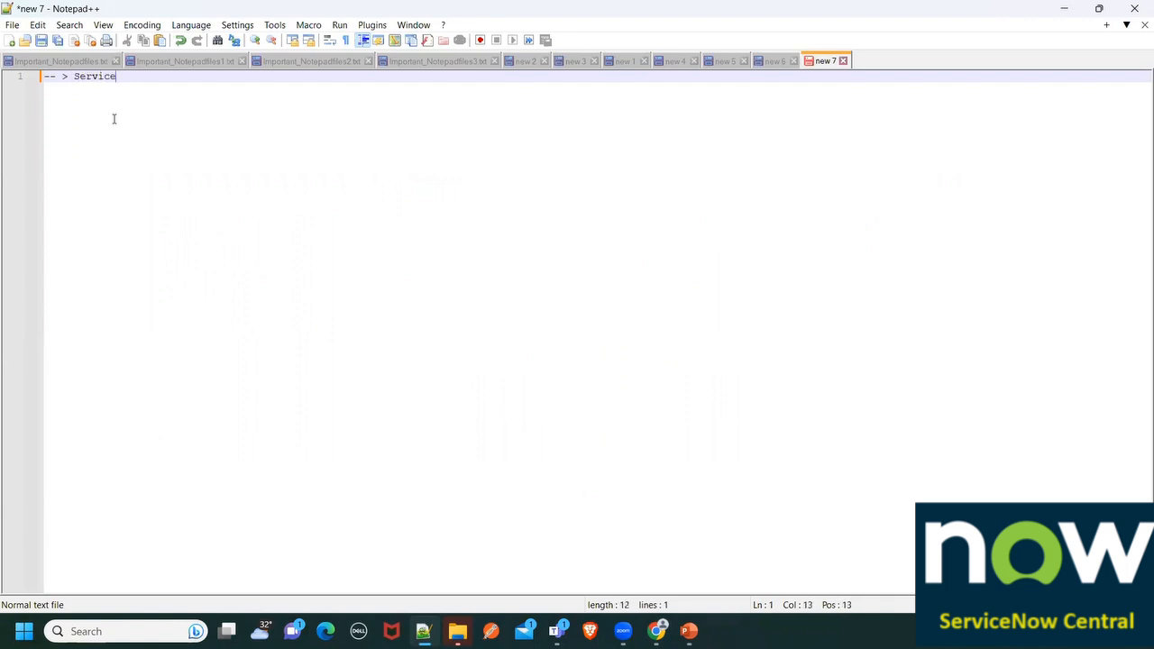
type(" Portal ----> Outlook Service")
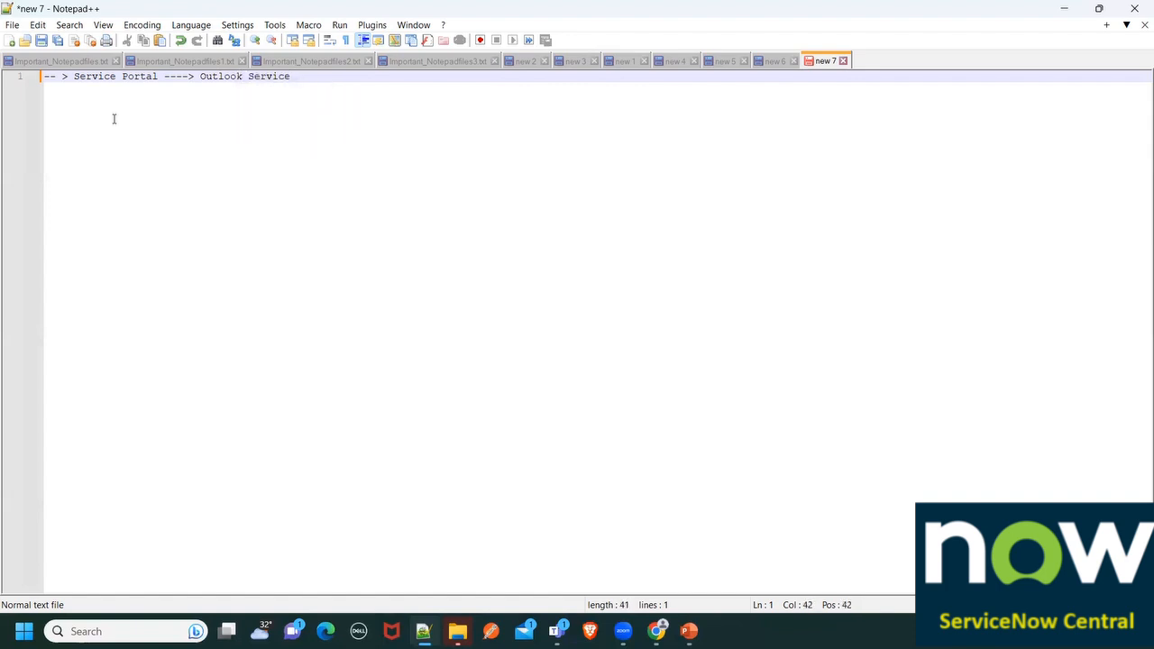
type(" --> Request Raised")
key("Return")
key("Return")
key("Return")
type("R")
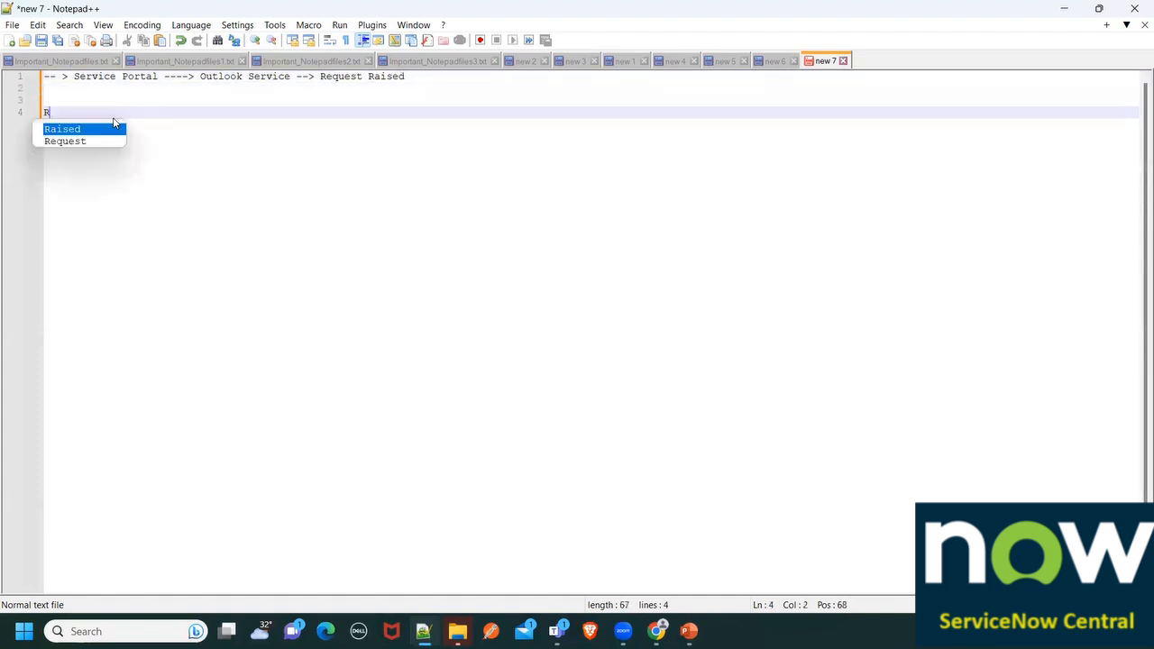
type("EQ ")
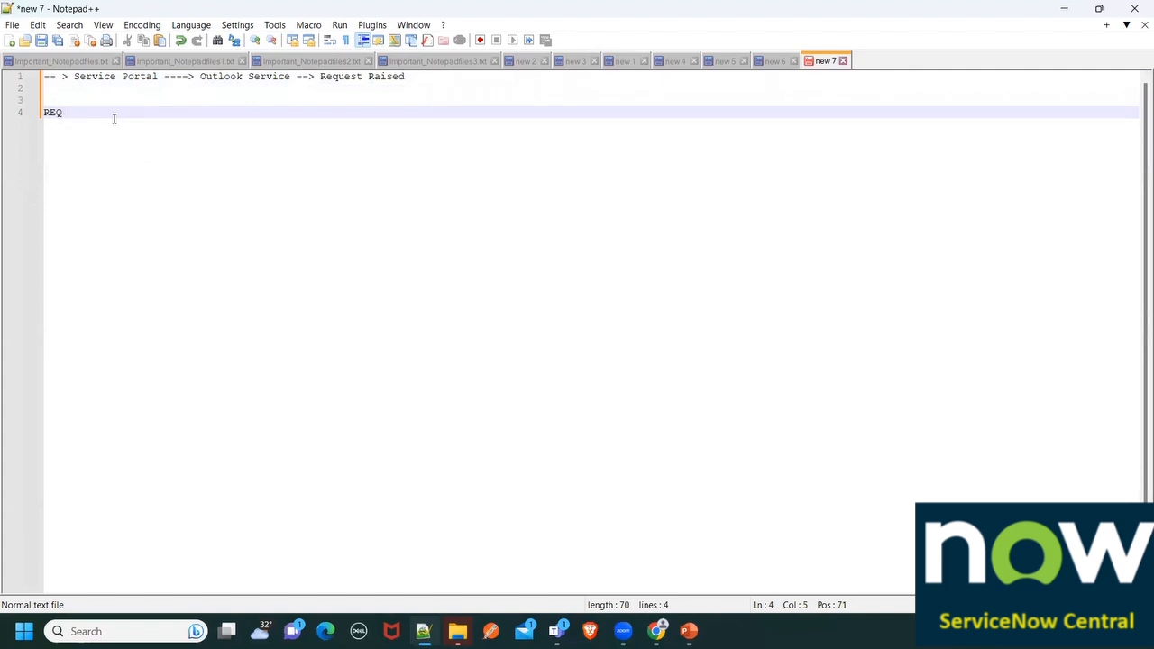
type("(R")
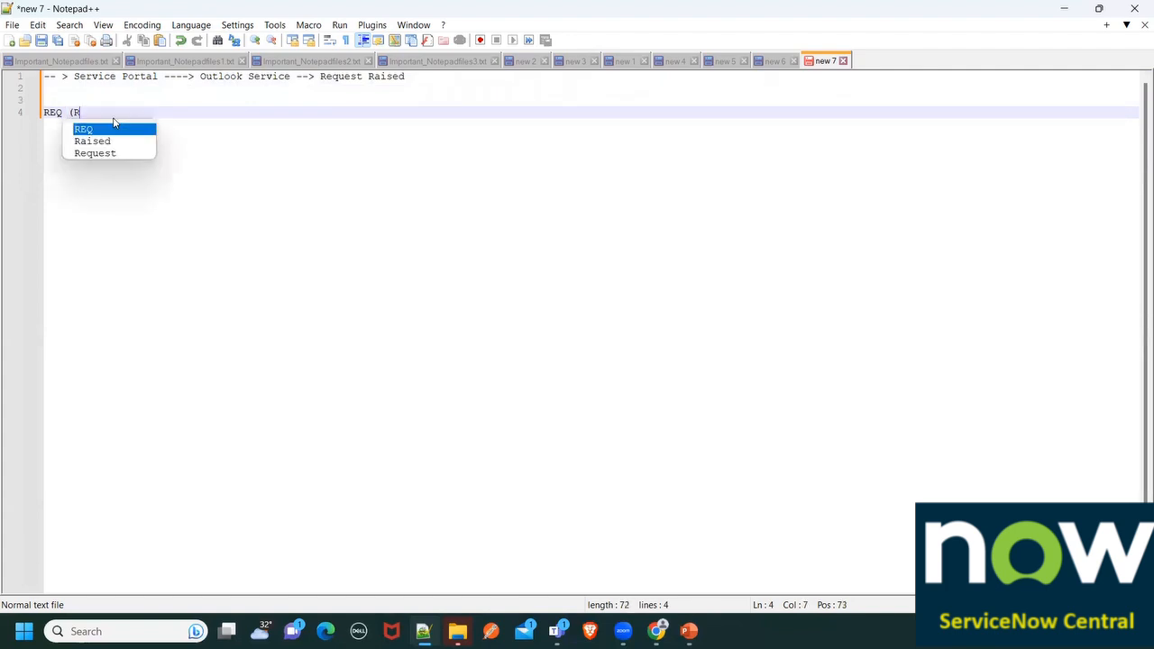
type("equets ")
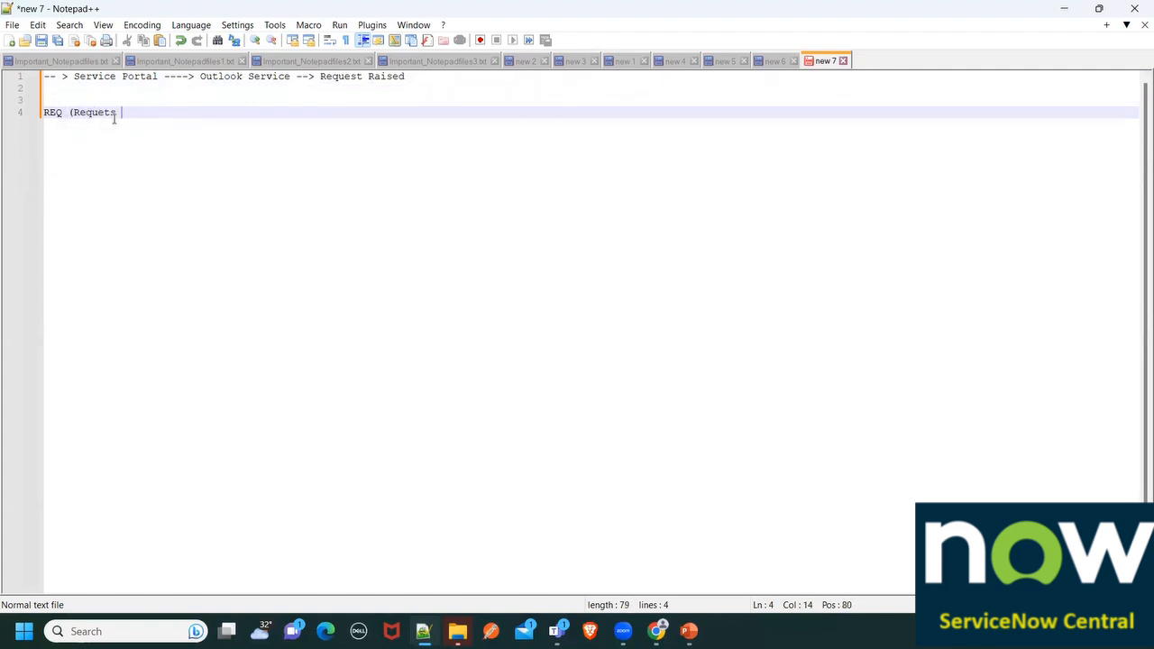
type("Number)")
key("Return")
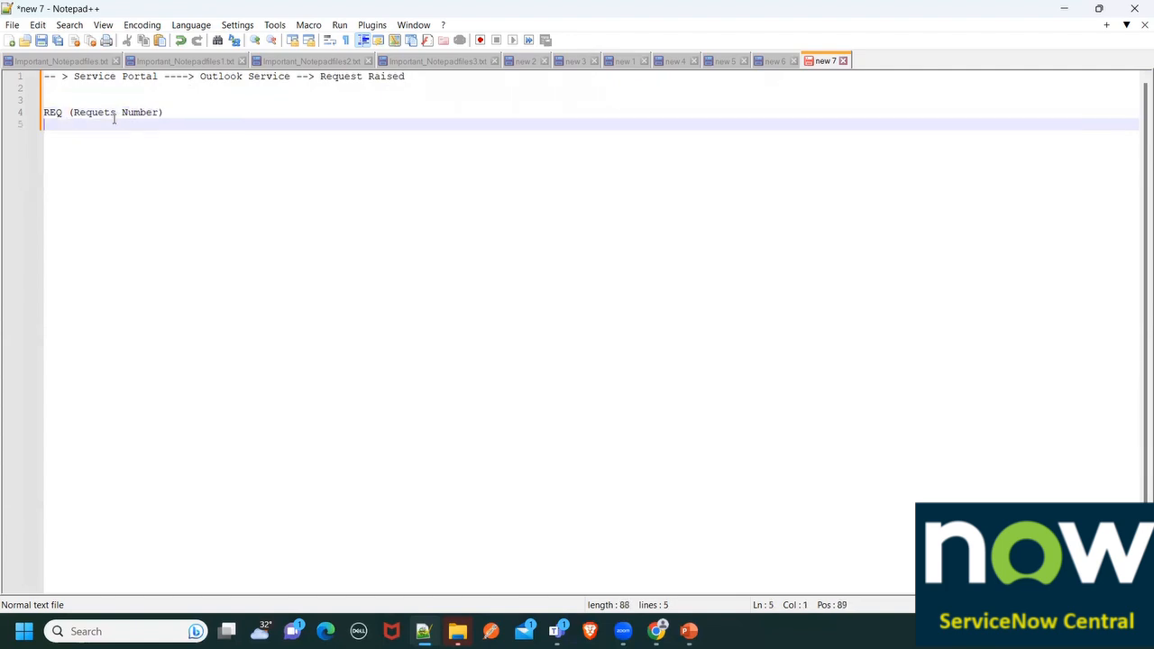
Add an indented 'RITM (Requested Item Number)' line and tag the REQ line '- Generic Workflow'
key("Tab")
type("- RITM (Re")
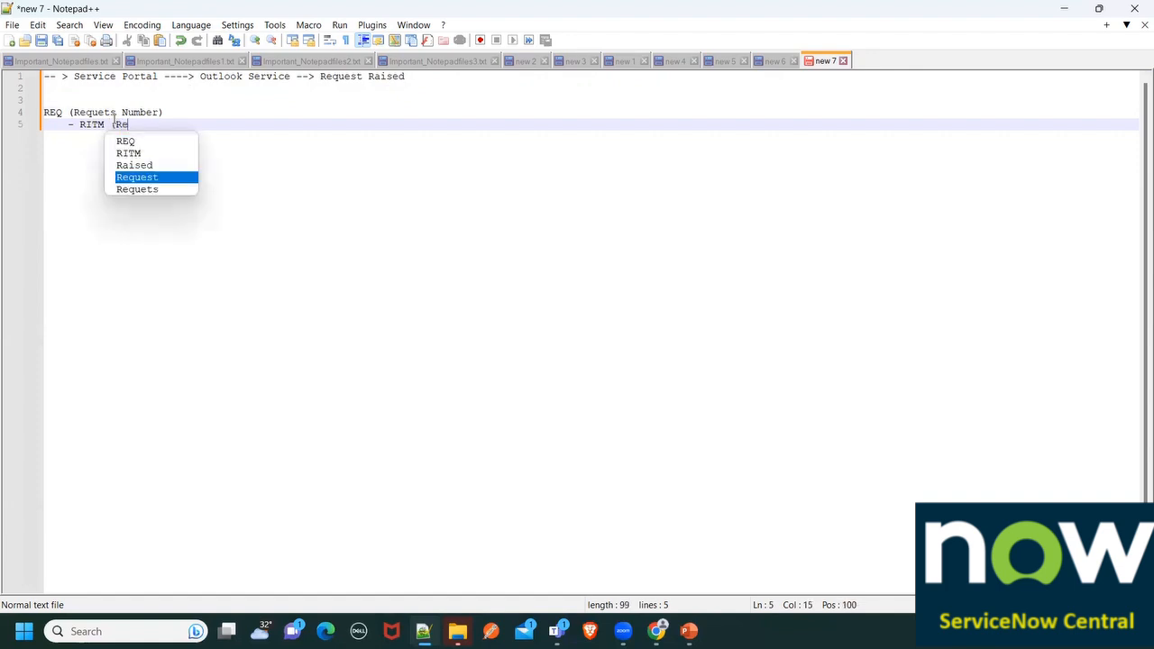
type("quested Ite")
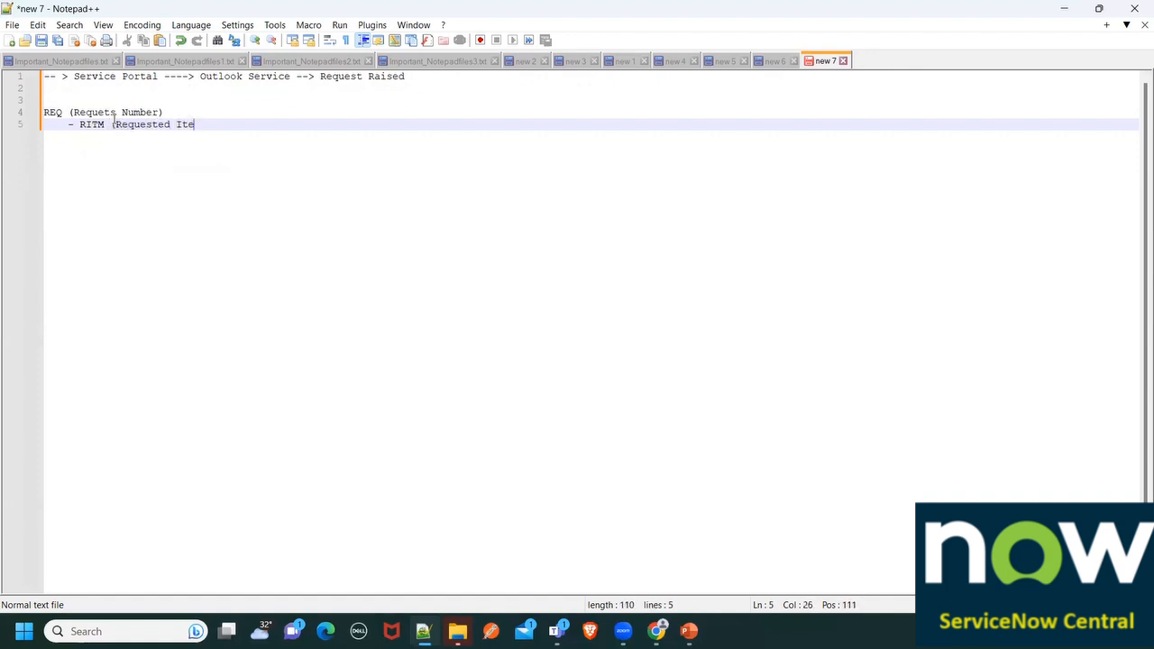
type("m Number")
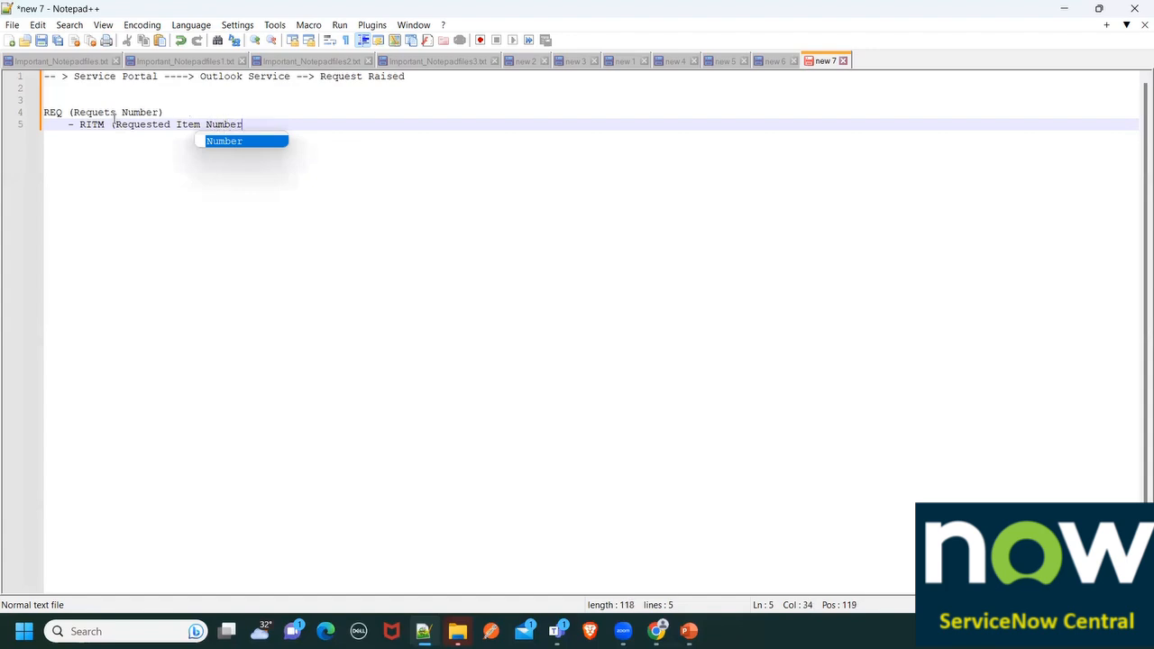
type(")")
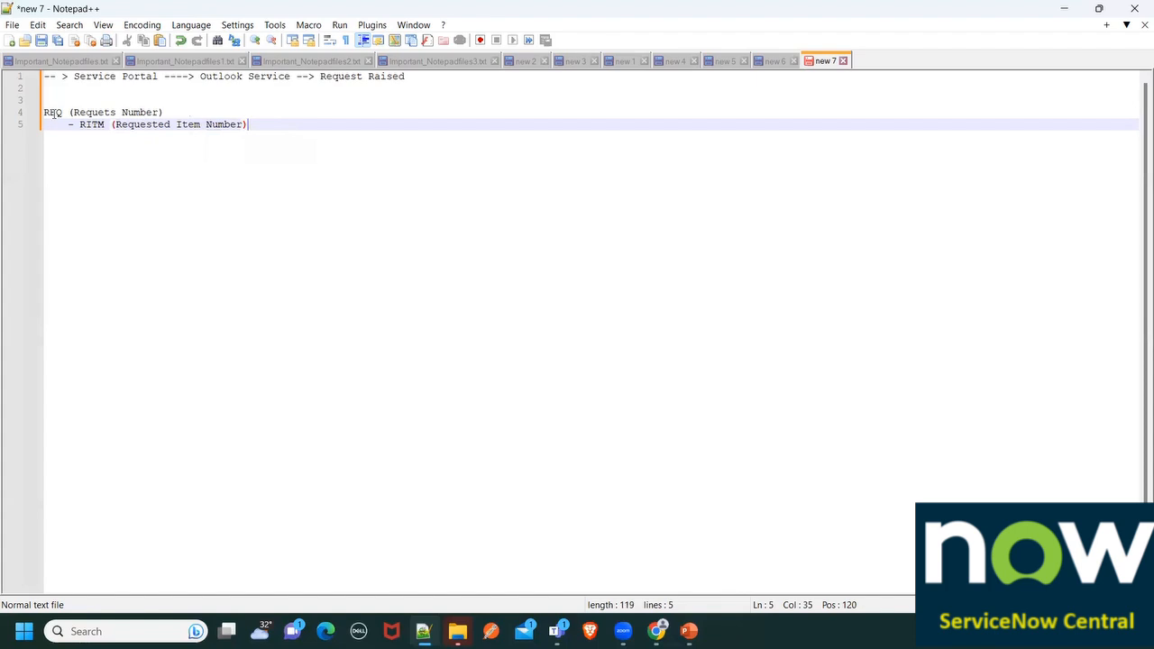
left_click_drag(67, 124, 286, 125)
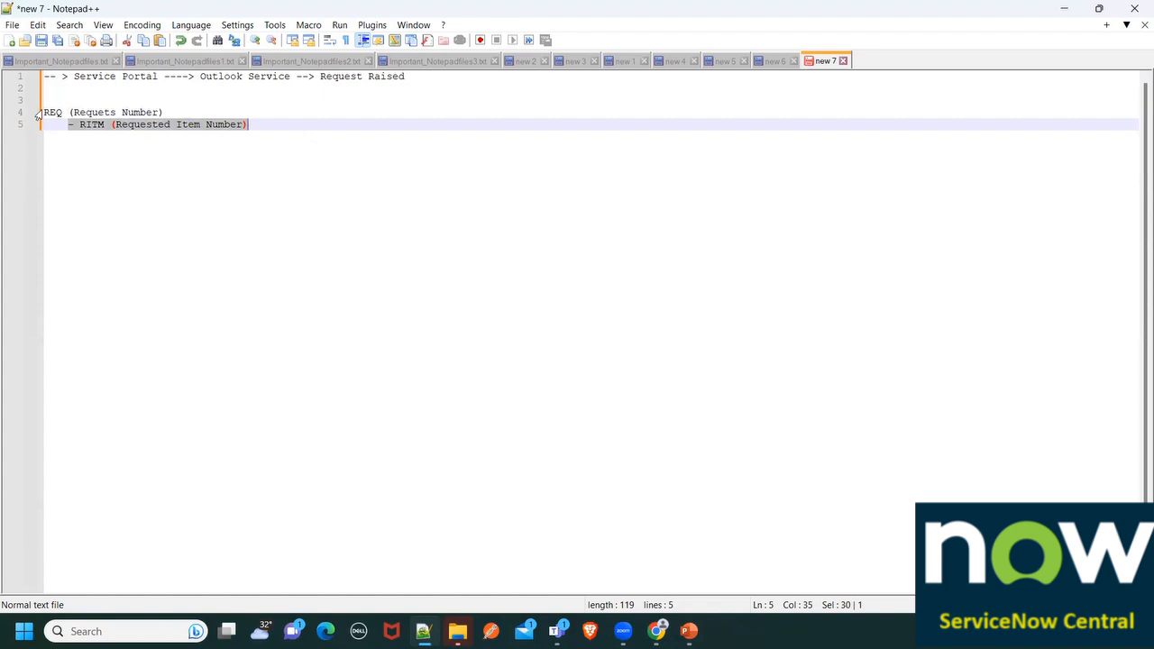
left_click(192, 112)
type("- ")
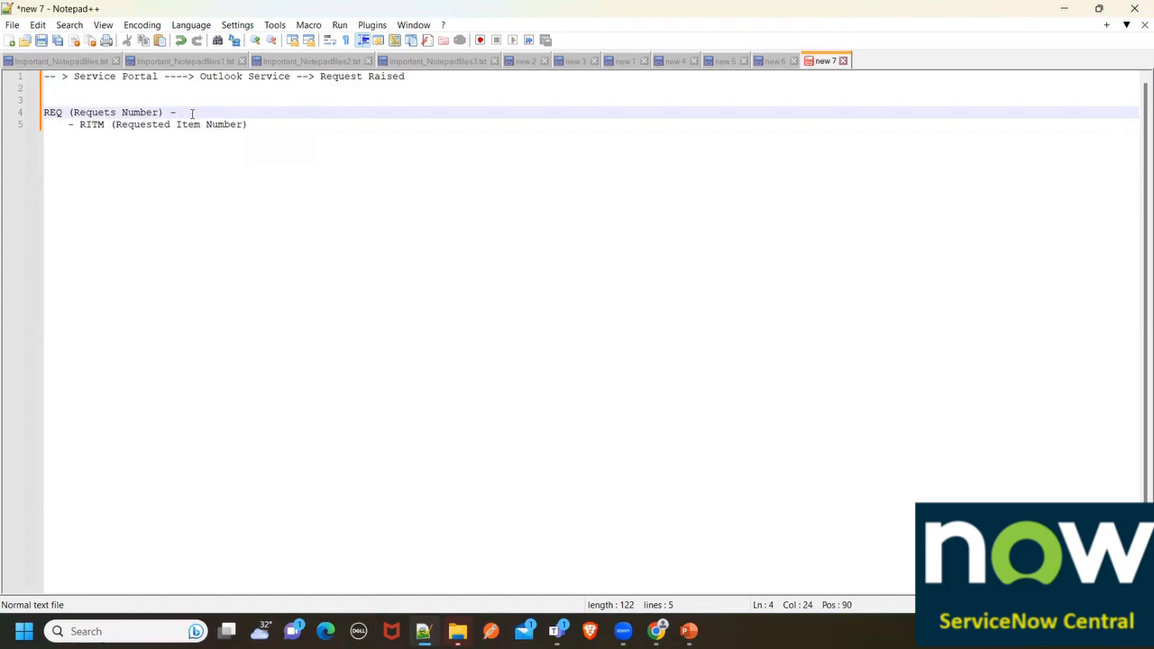
type("Generic Workflow")
left_click_drag(181, 113, 285, 112)
Append '- Specific Workflow getting attached' to the RITM line
left_click(281, 133)
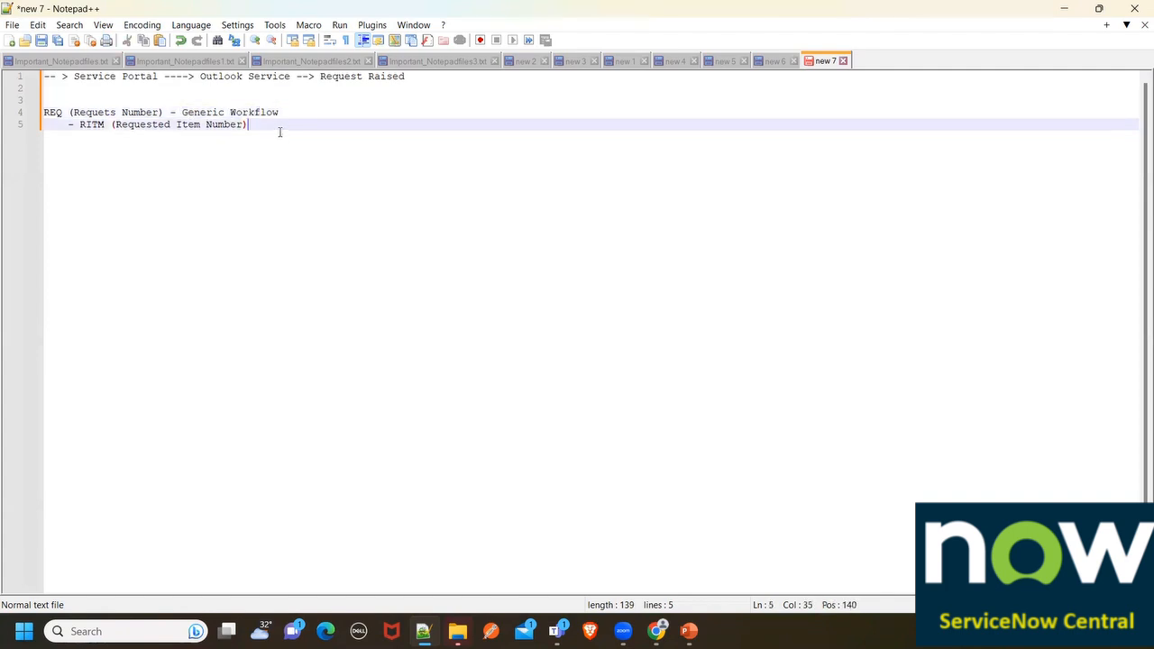
type("- Specific Workflow getting attached")
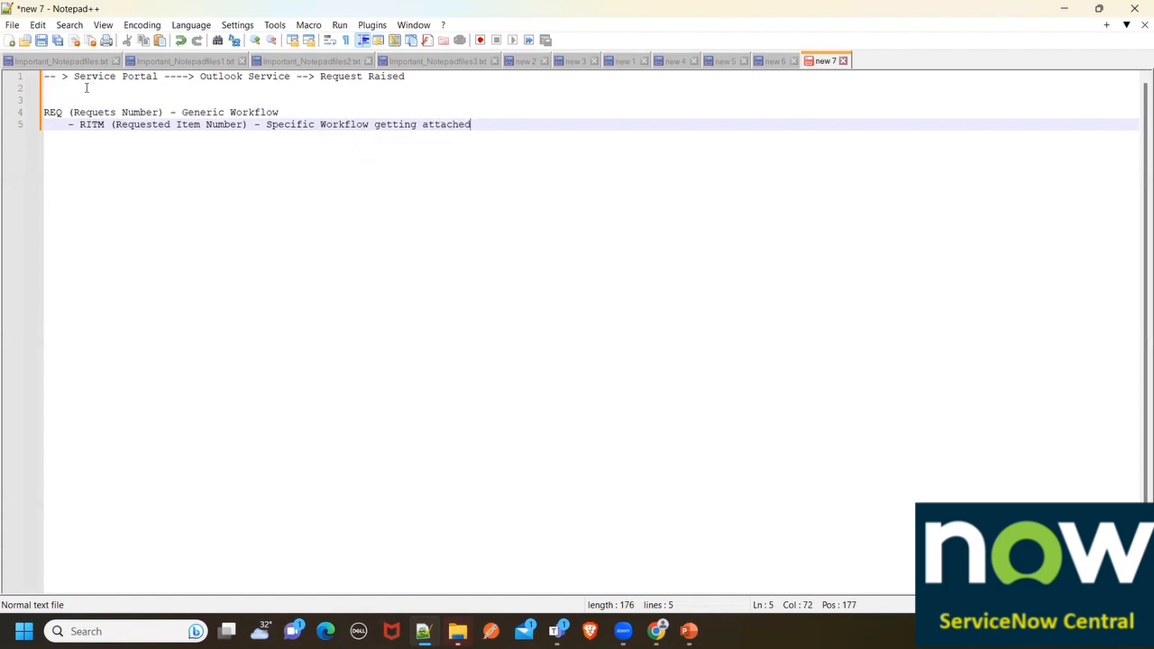
left_click(33, 114)
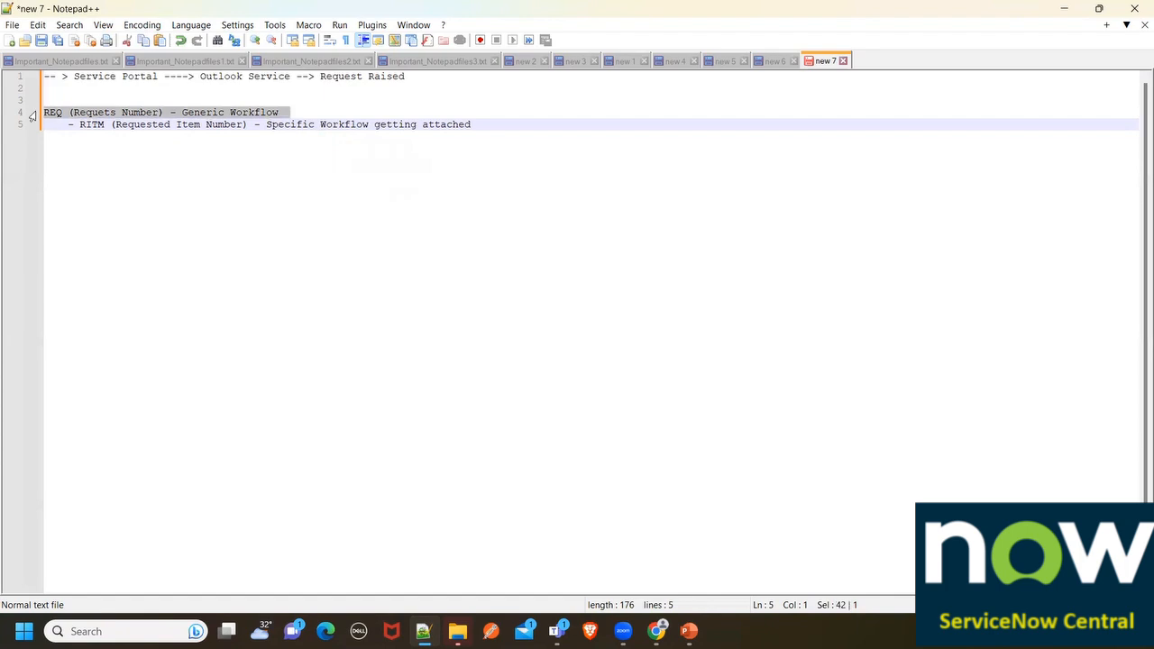
Move the workflow note off the RITM line and add an indented 'SCTASK (Service Catalog Task)' line
left_click(50, 115)
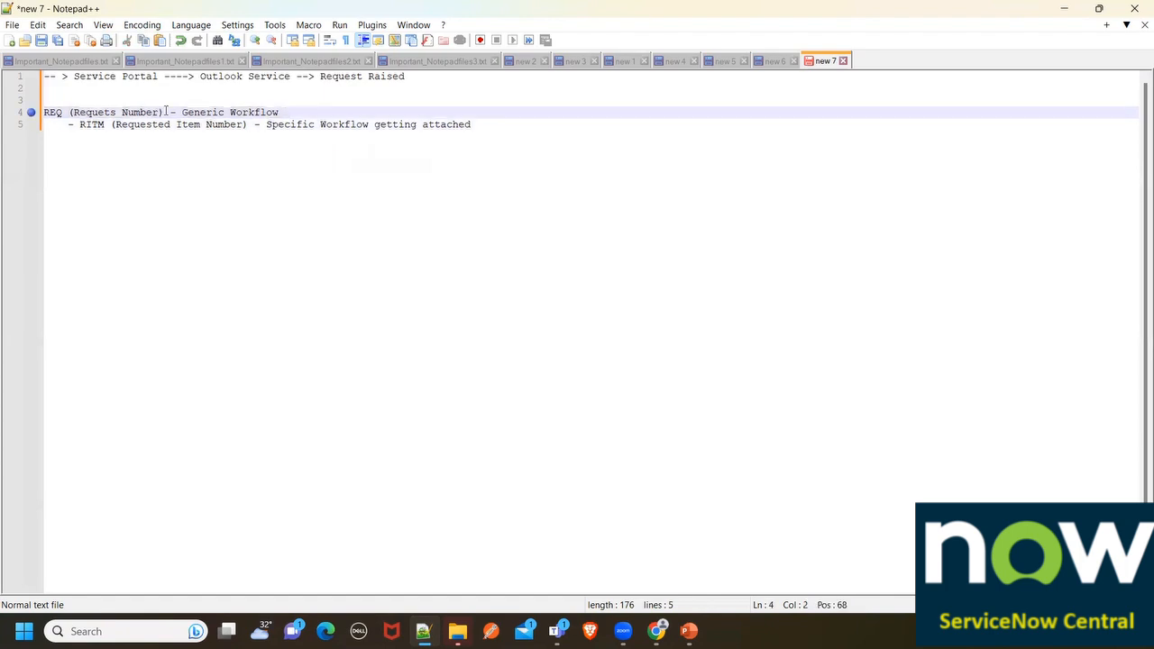
left_click_drag(169, 112, 303, 124)
left_click(212, 128)
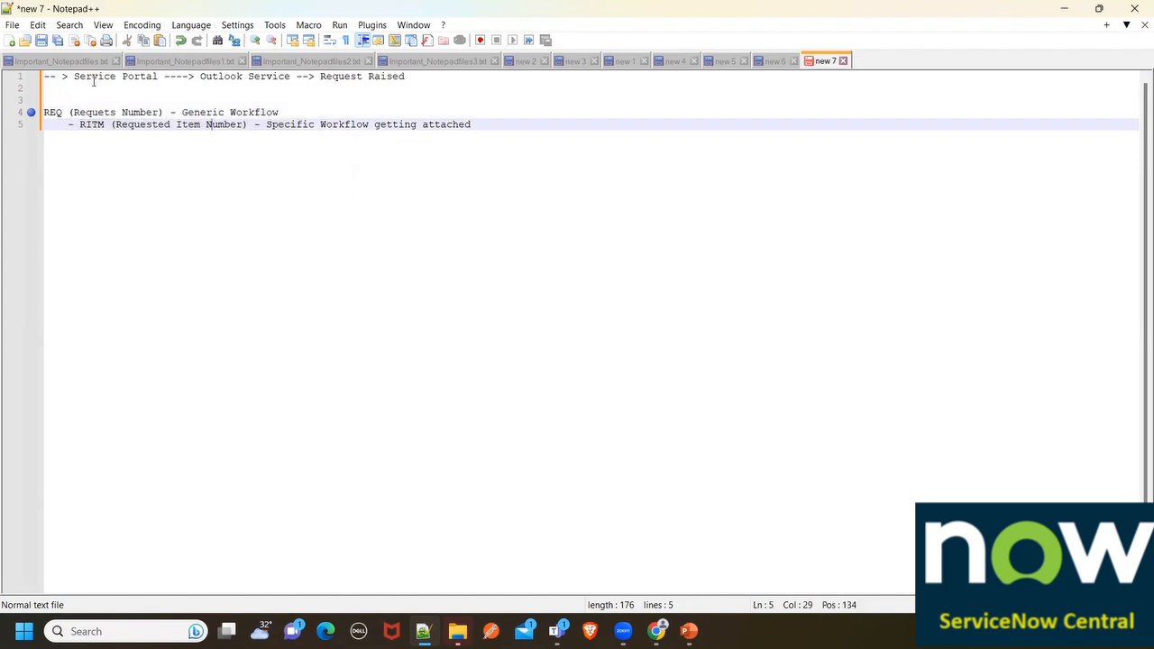
left_click_drag(262, 126, 484, 124)
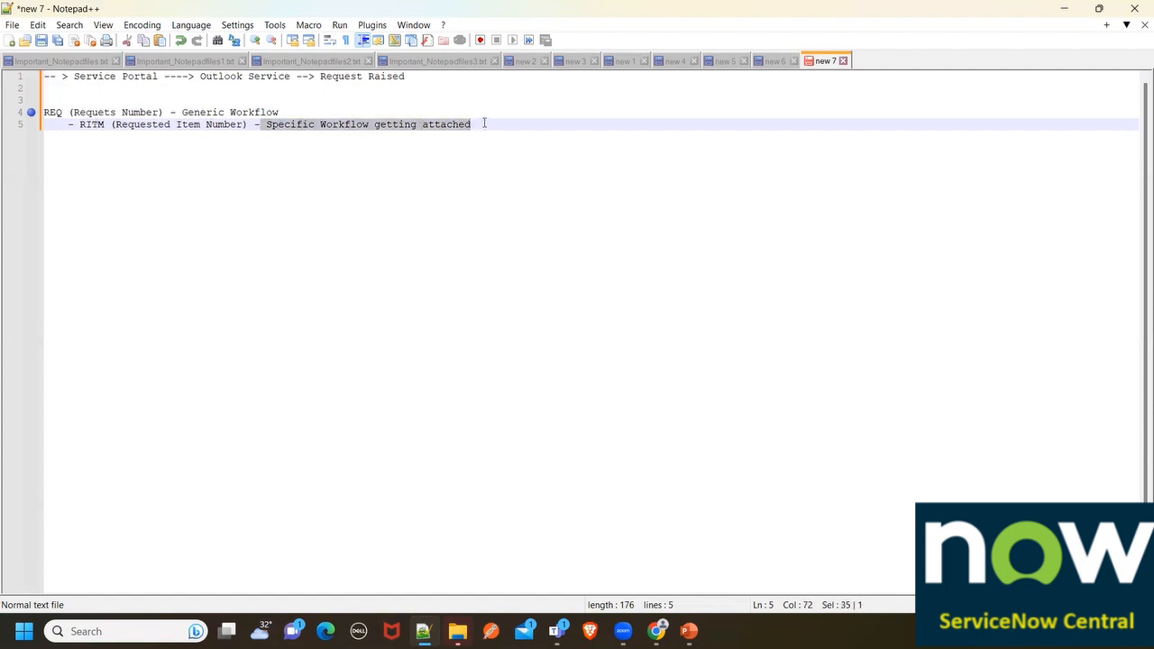
key("Return")
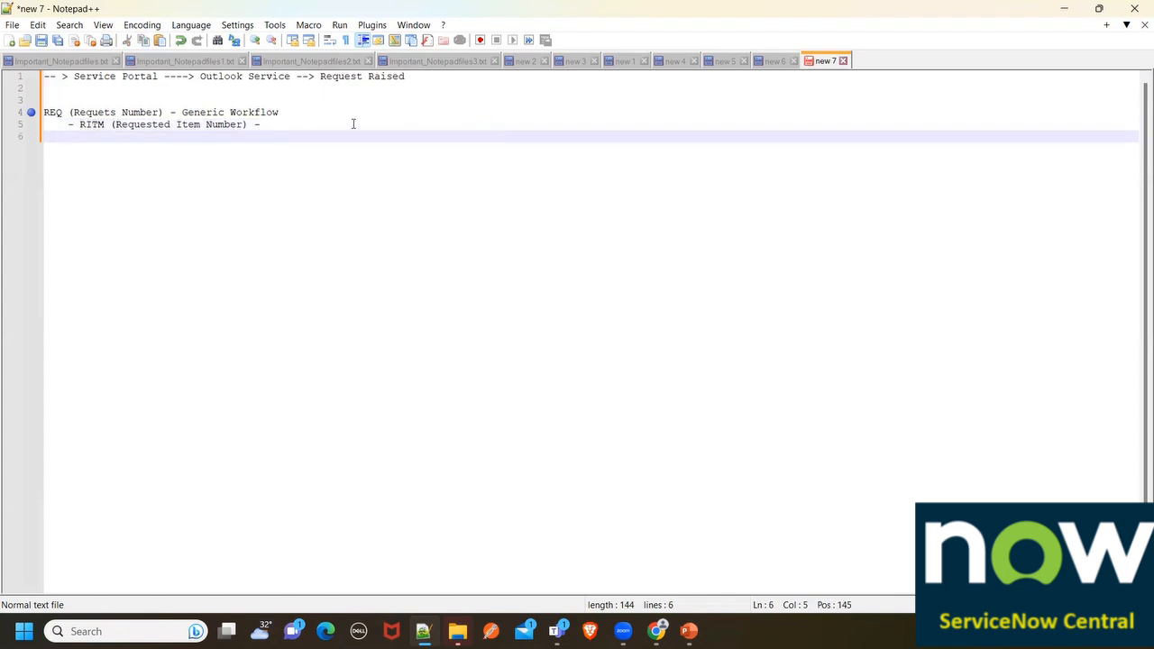
key("Tab")
type("- SCTASK (Servic")
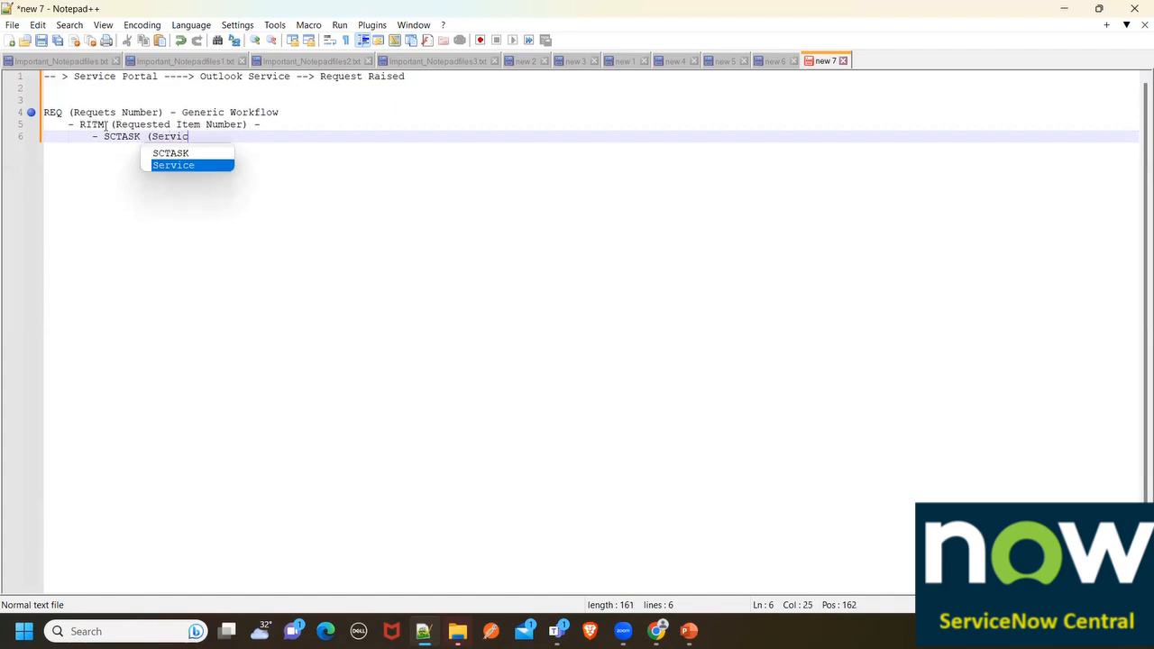
type("e Catalog ")
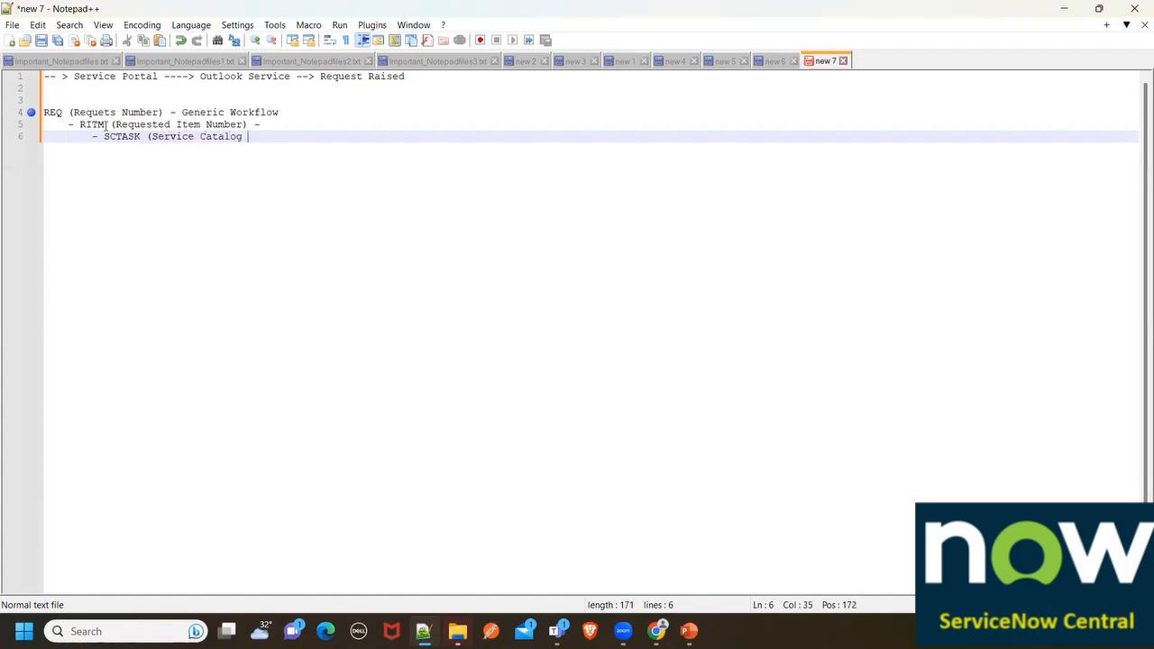
type("Task)")
Make the RITM line end with 'Specific Workflow for ITem'
left_click(287, 125)
type("Speci")
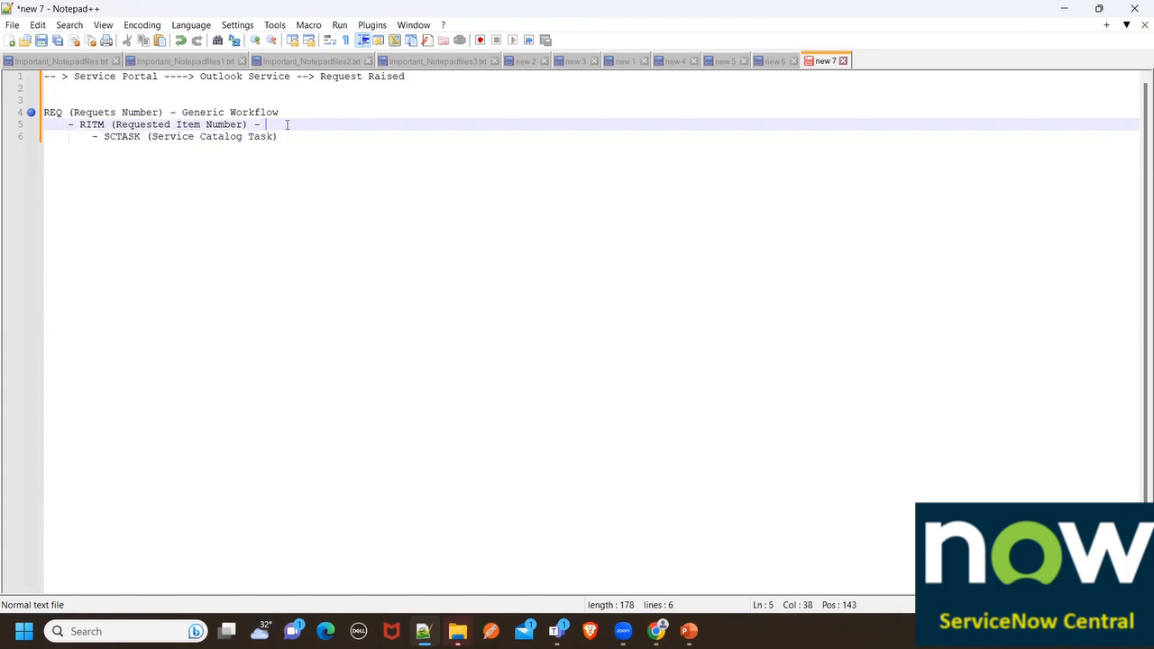
type("fi")
key("BackSpace")
key("BackSpace")
key("BackSpace")
type("o")
key("BackSpace")
type("ific Wor")
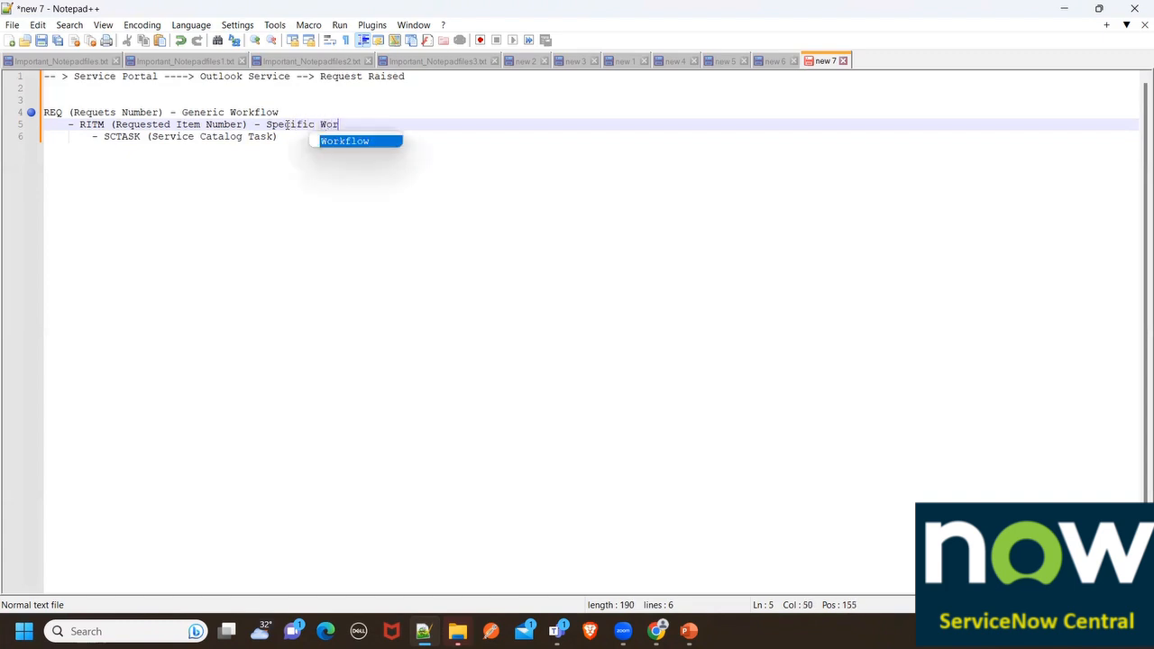
type("kflow")
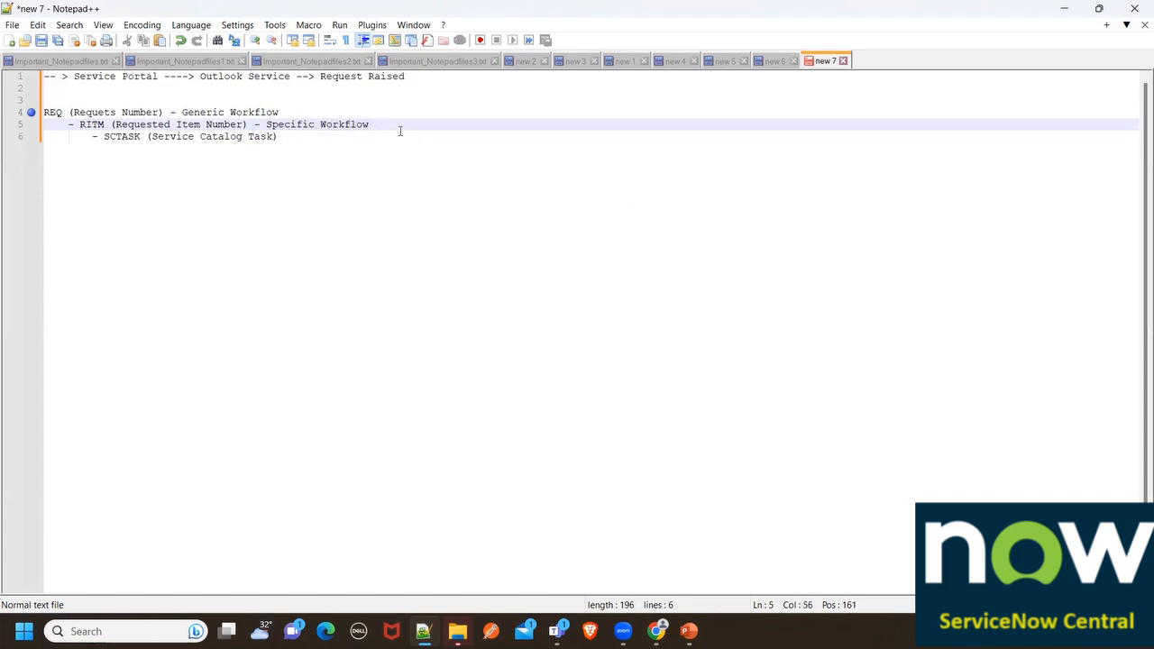
left_click_drag(257, 126, 369, 126)
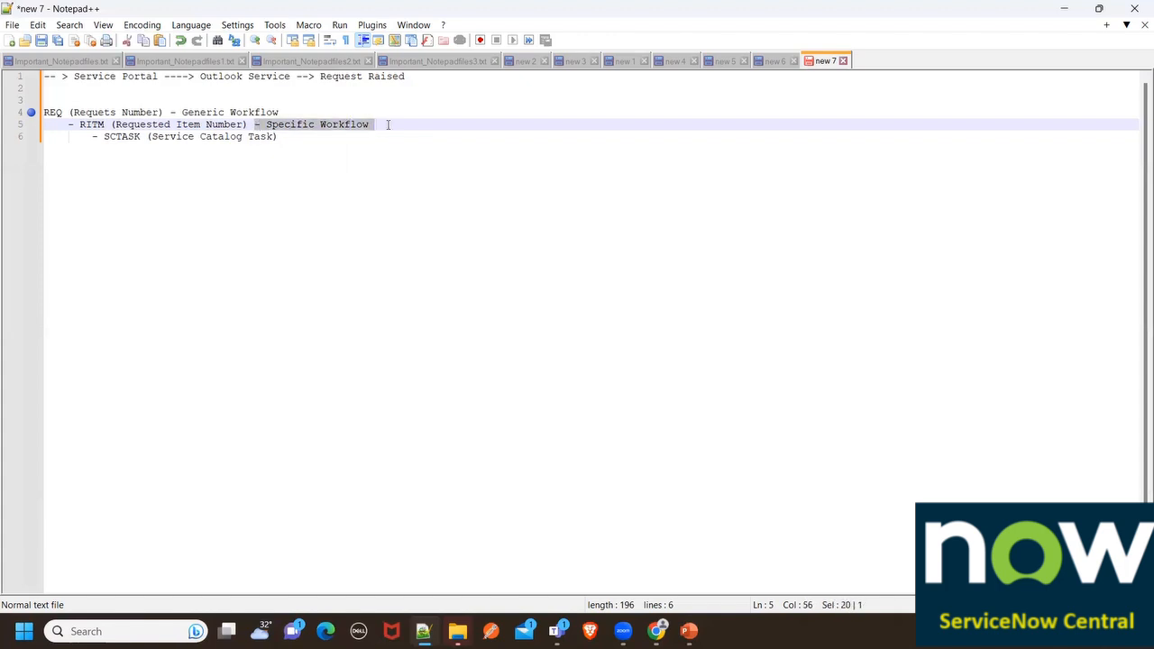
left_click(389, 129)
type("for ITem")
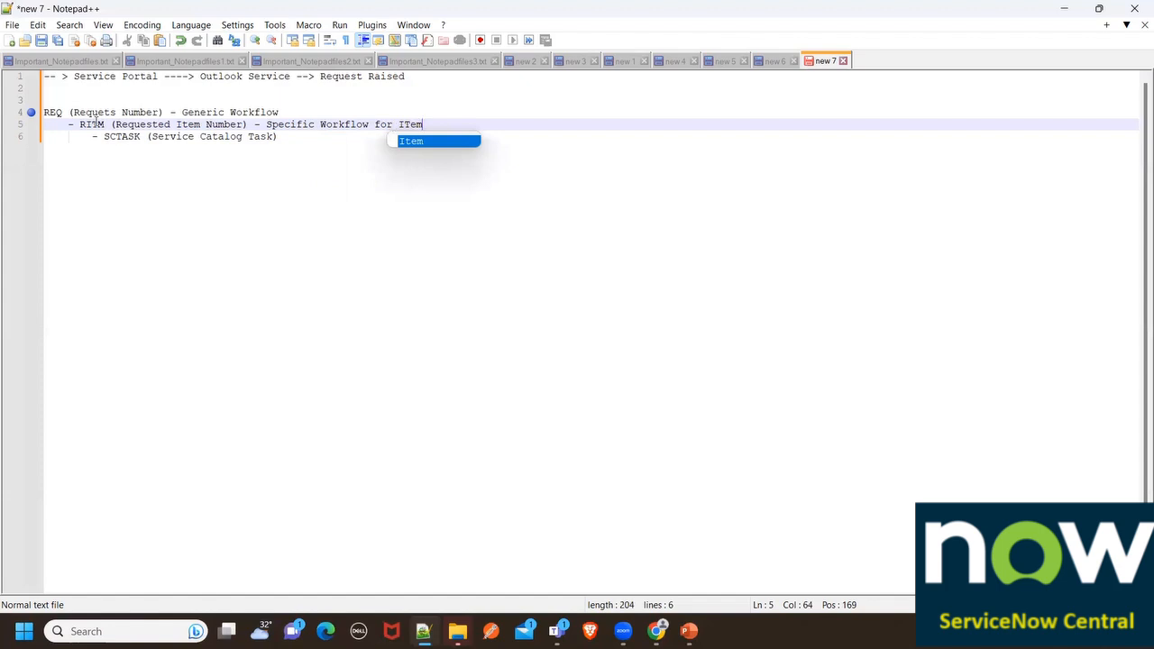
left_click_drag(79, 126, 425, 127)
Number the SCTASK line by appending '- 1'
left_click(281, 137)
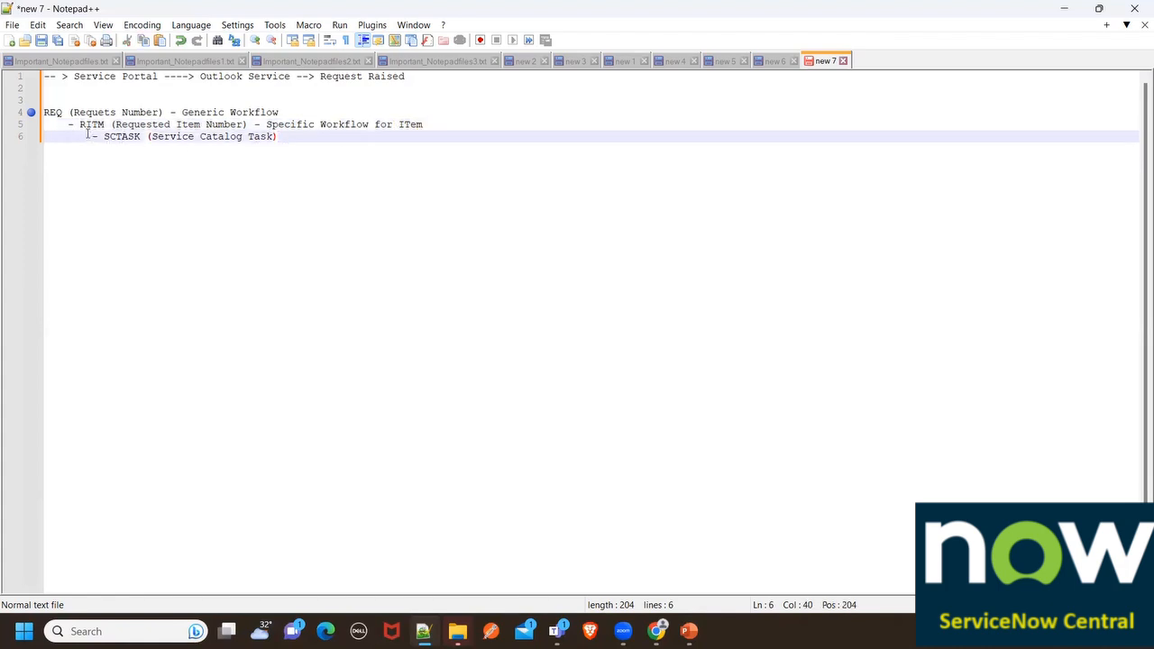
left_click_drag(91, 137, 286, 137)
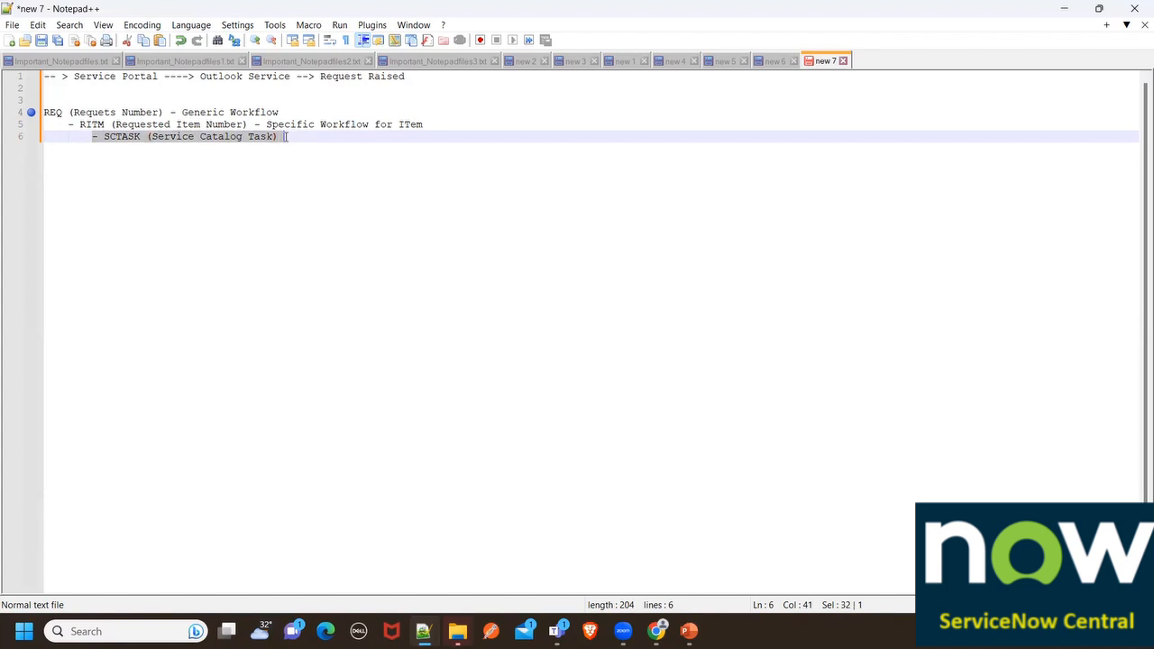
left_click(286, 137)
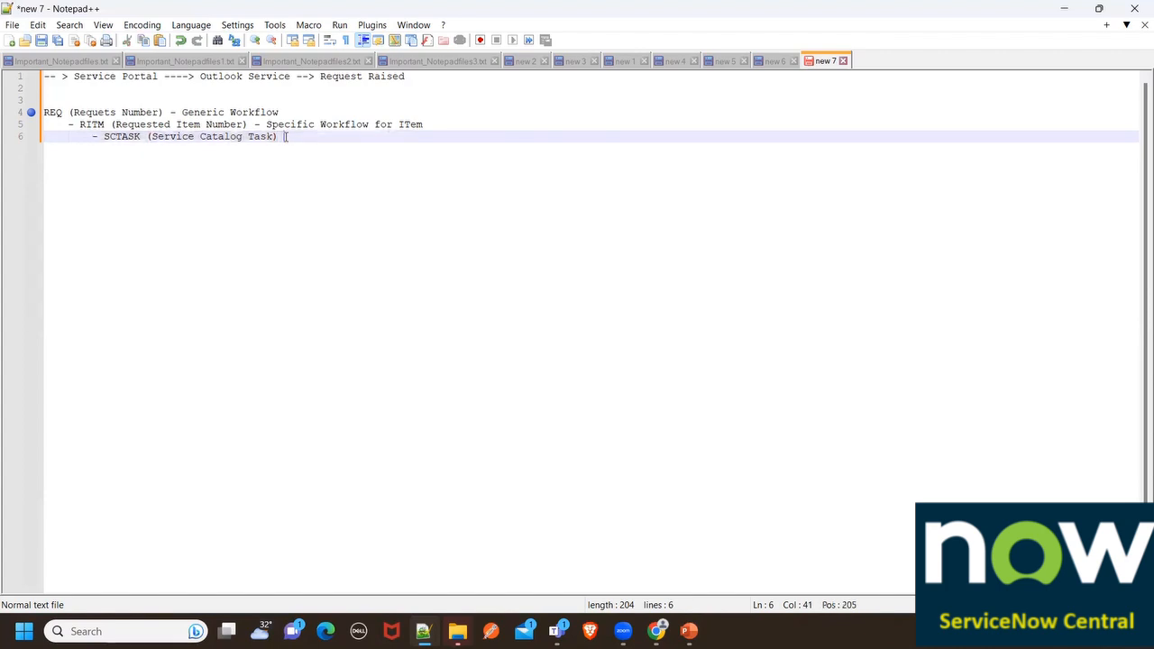
type("- 1")
Duplicate the SCTASK line so four SCTASK lines sit under the RITM line
left_click_drag(93, 136, 320, 137)
key("ctrl+x")
key("Return")
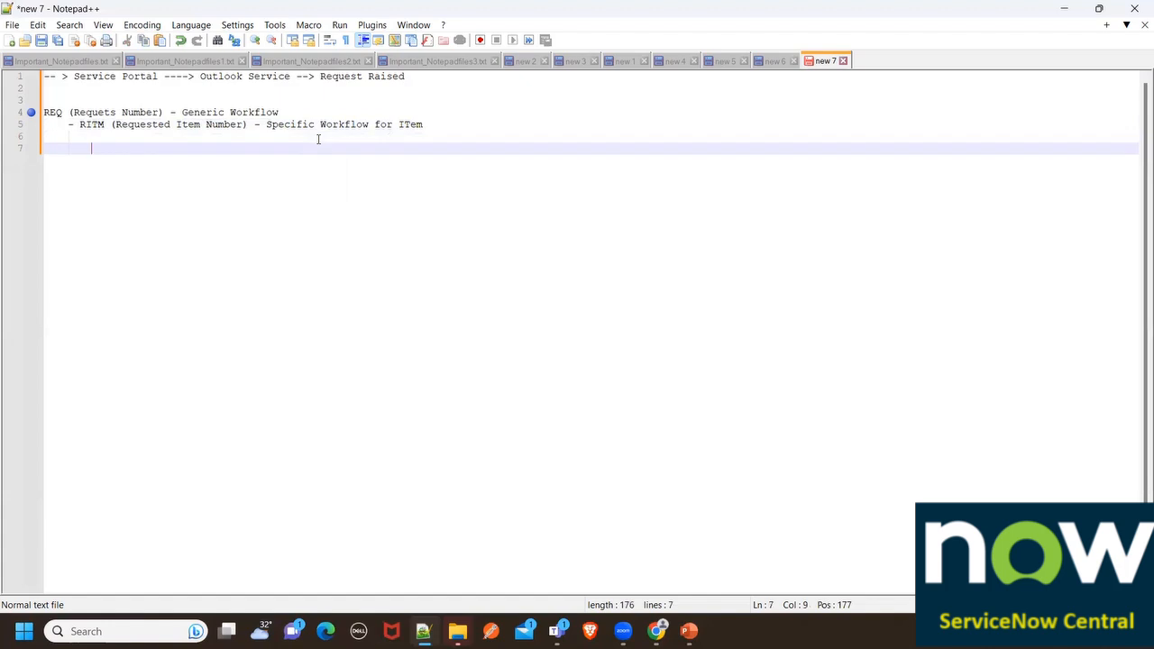
key("ctrl+v")
key("ctrl+z")
key("ctrl+z")
key("ctrl+z")
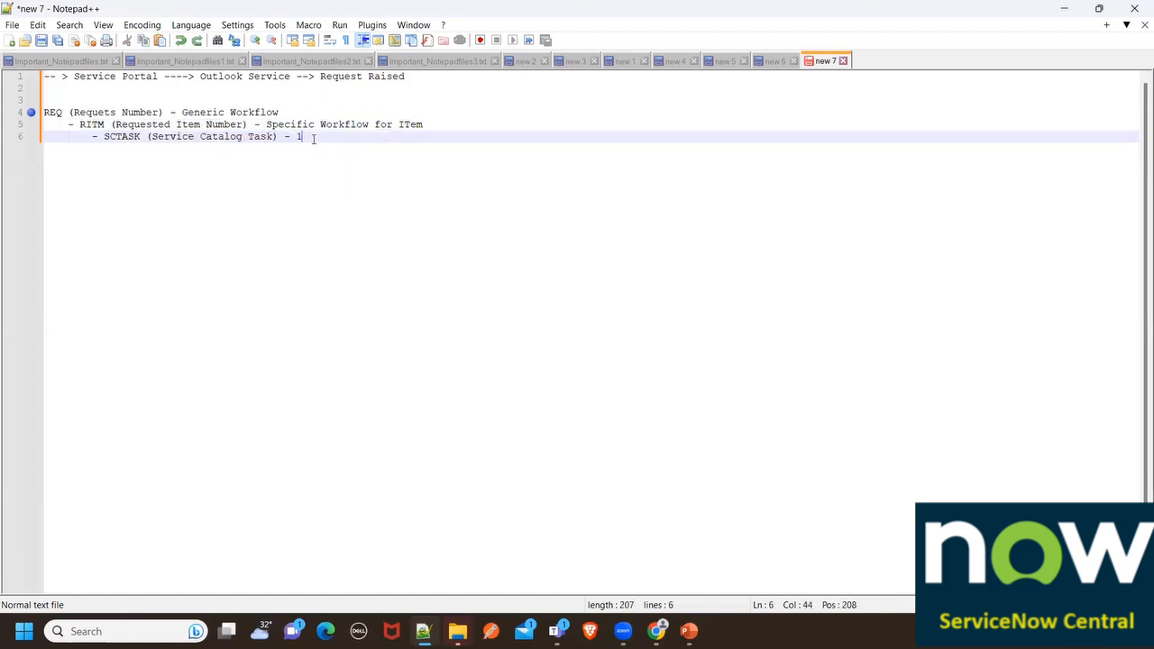
key("Return")
key("ctrl+v")
key("Return")
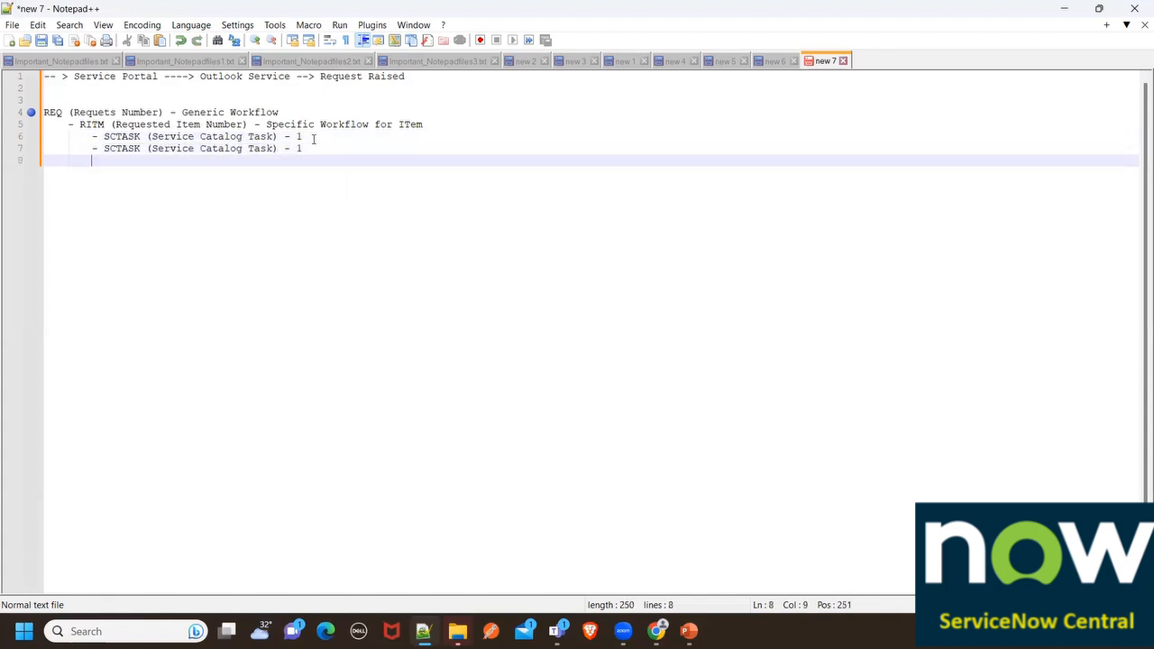
key("ctrl+v")
key("super+n")
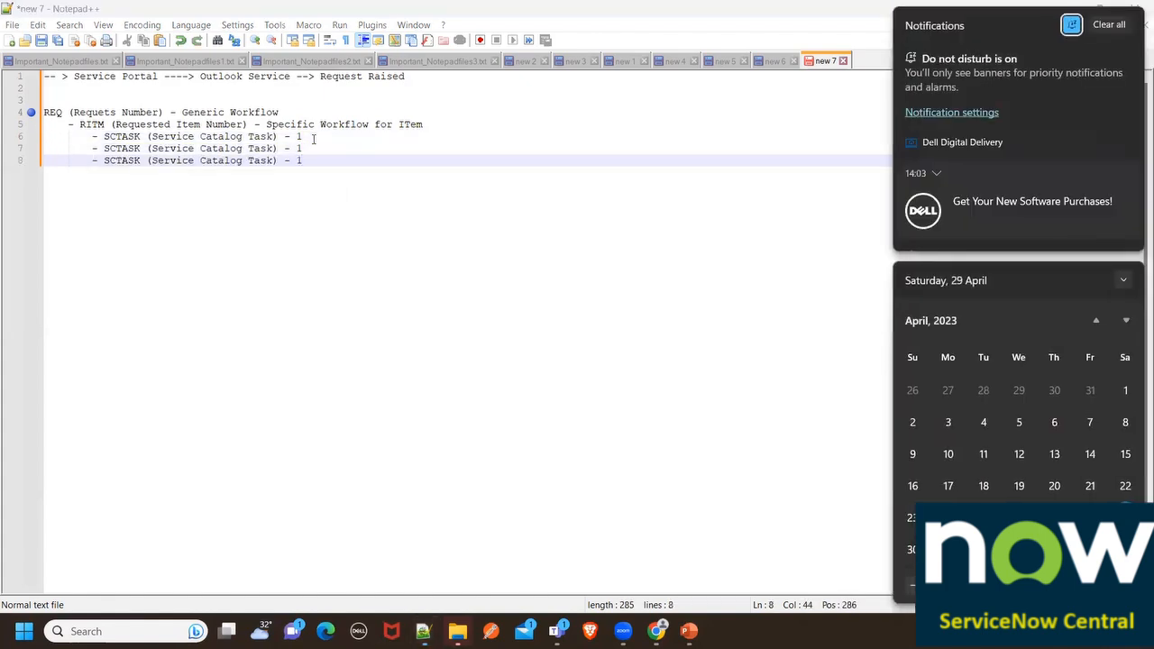
left_click(328, 162)
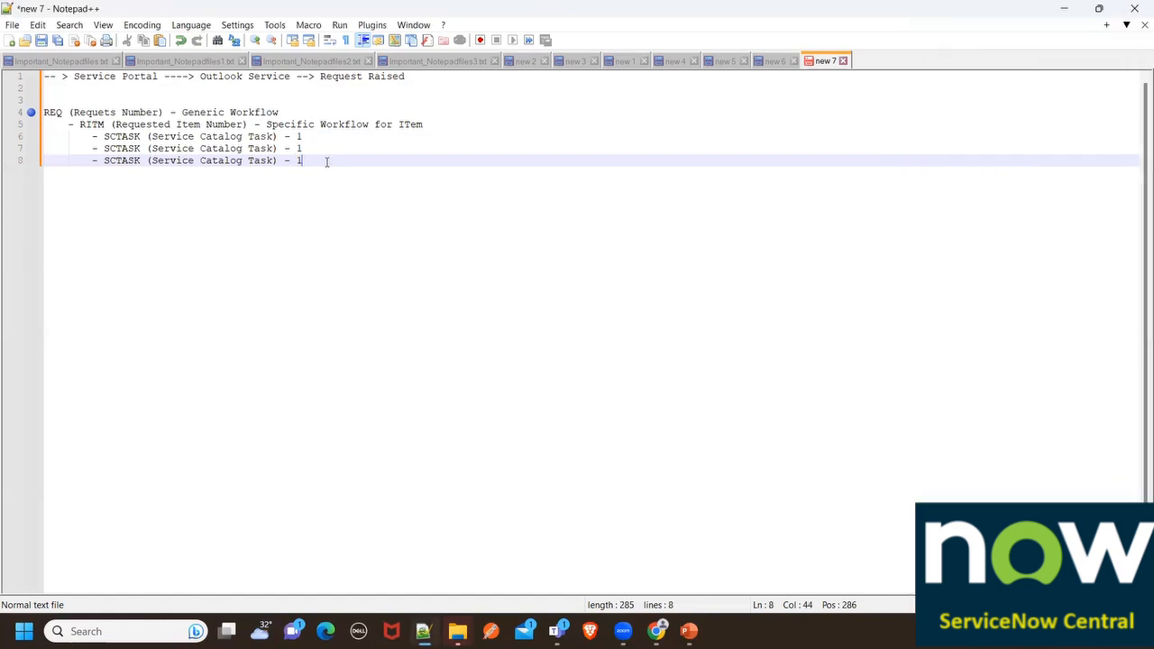
key("Return")
key("ctrl+v")
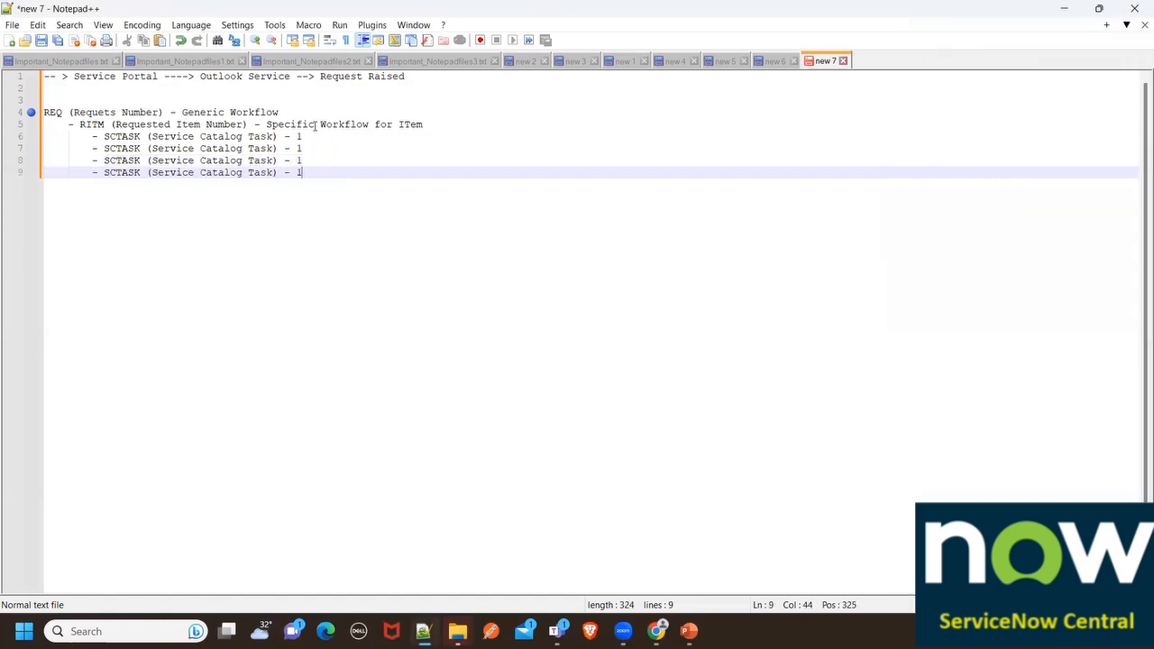
Change the trailing numbers of the last two SCTASK lines to 3 and 4
left_click(303, 149)
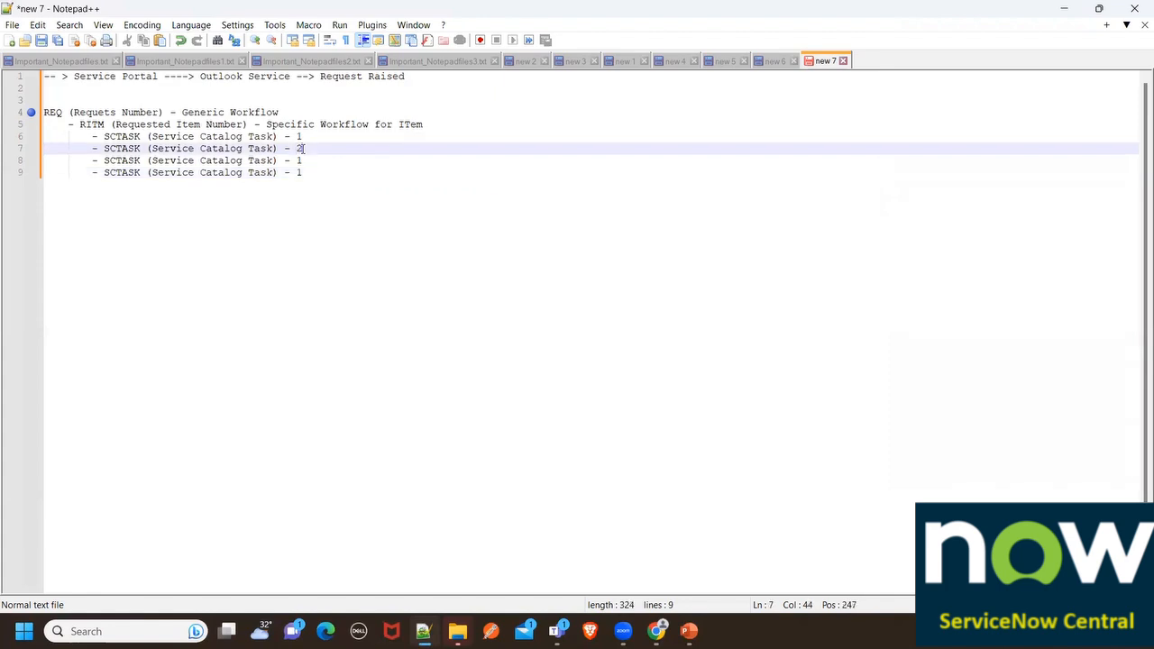
left_click(327, 162)
key("BackSpace")
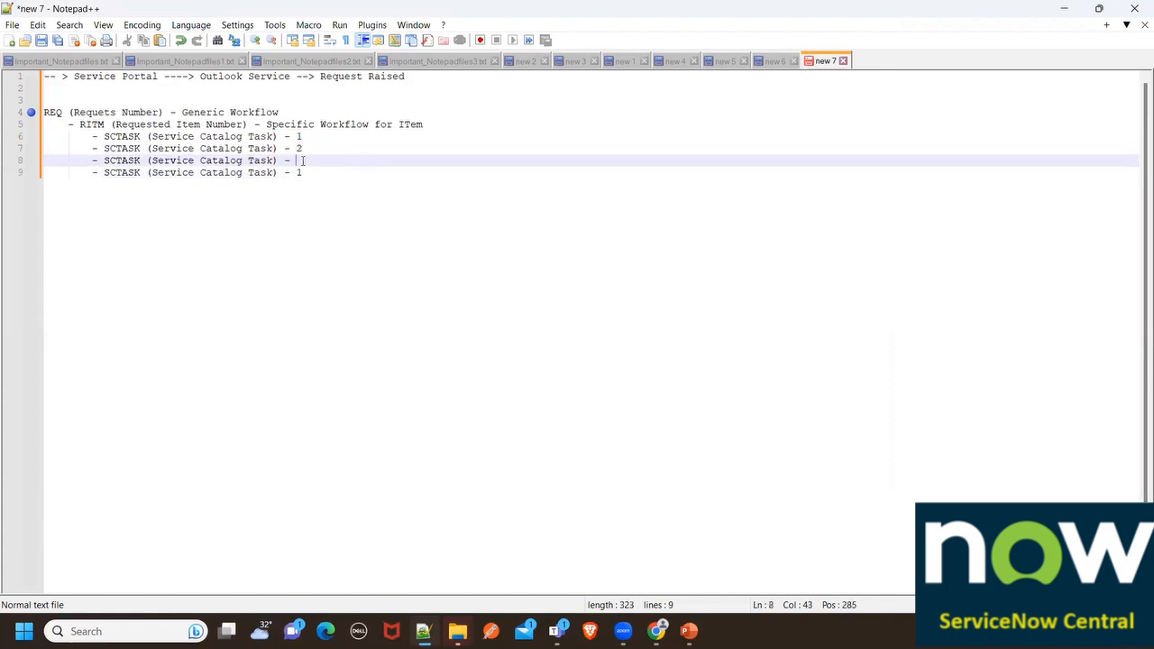
type("3")
left_click(318, 173)
key("BackSpace")
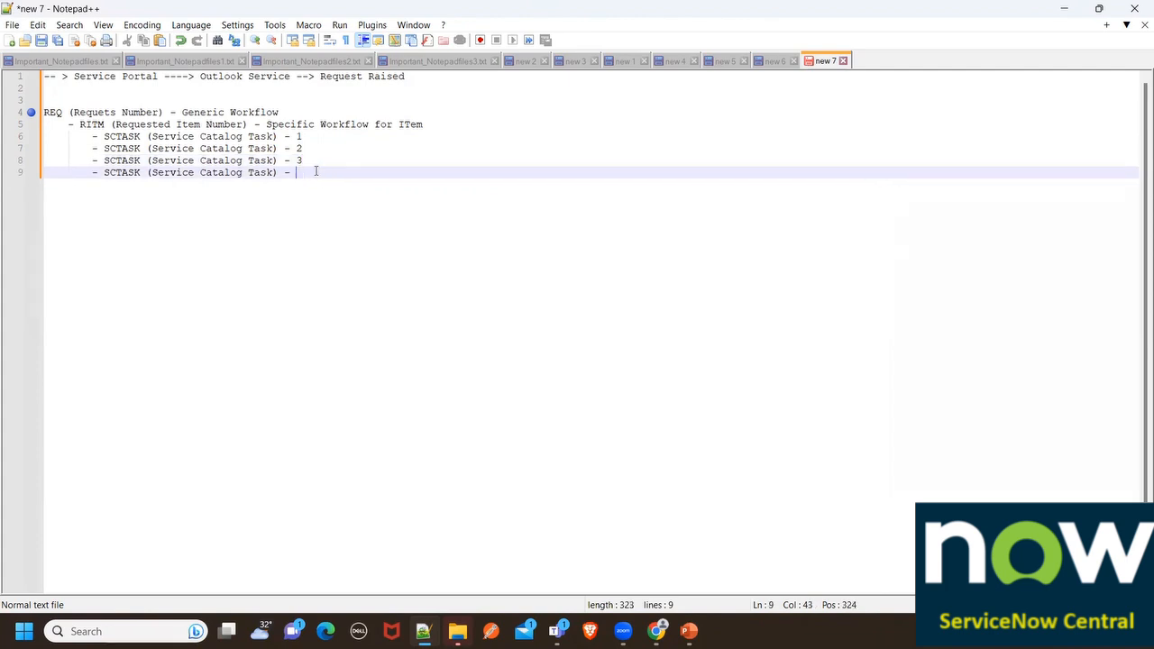
type("4")
left_click_drag(304, 172, 42, 77)
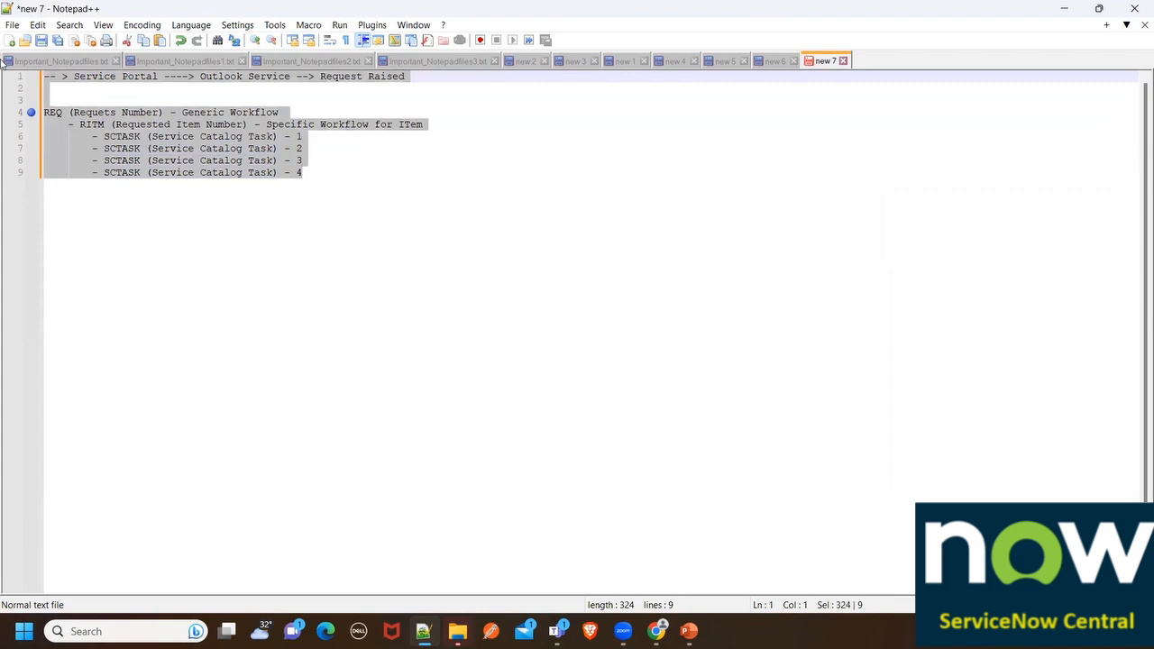
left_click(71, 255)
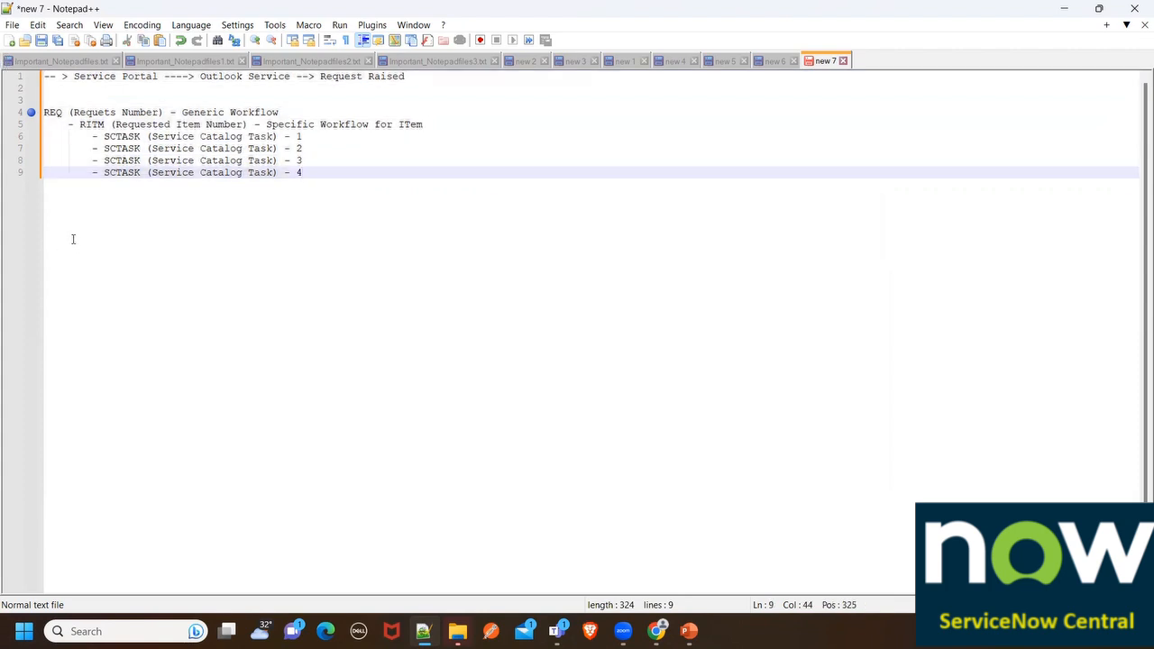
Paste a copy of the nine-line REQ/RITM/SCTASK outline below it after several blank lines
left_click_drag(315, 177, 45, 76)
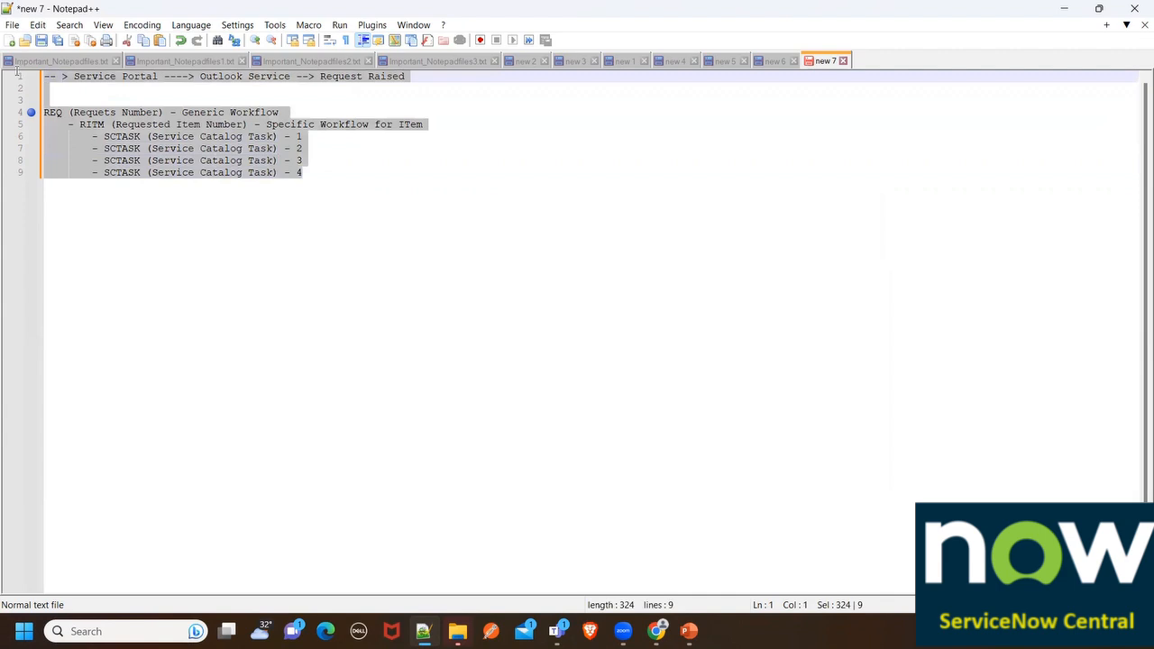
left_click(87, 240)
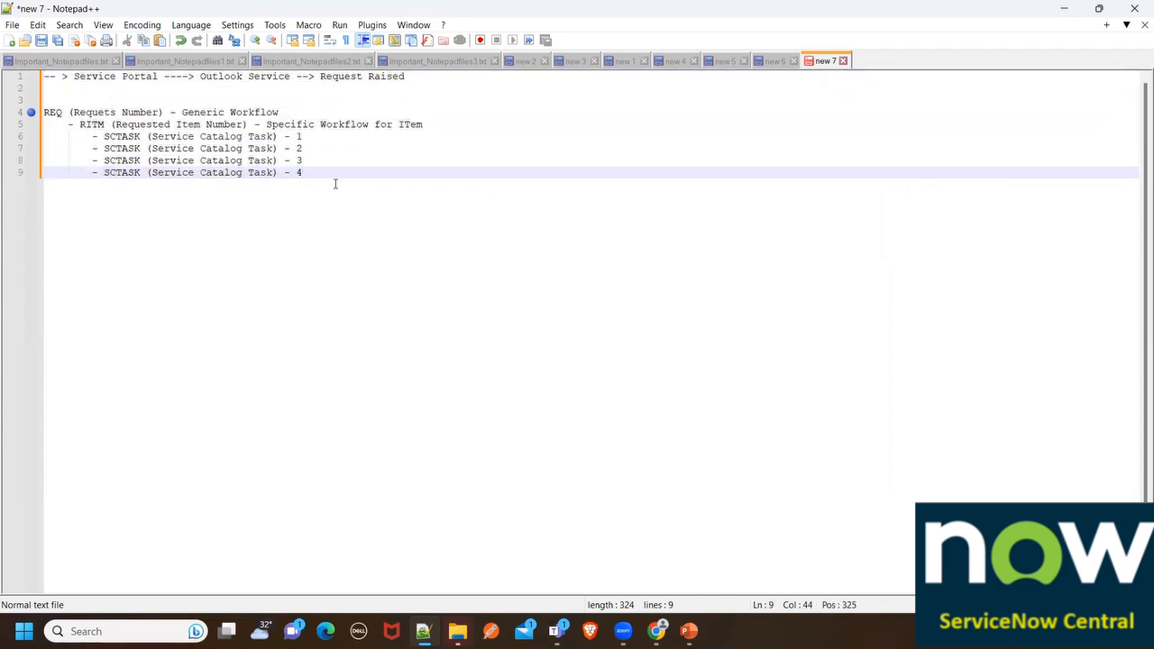
key("Return")
key("Return")
key("Return")
key("BackSpace")
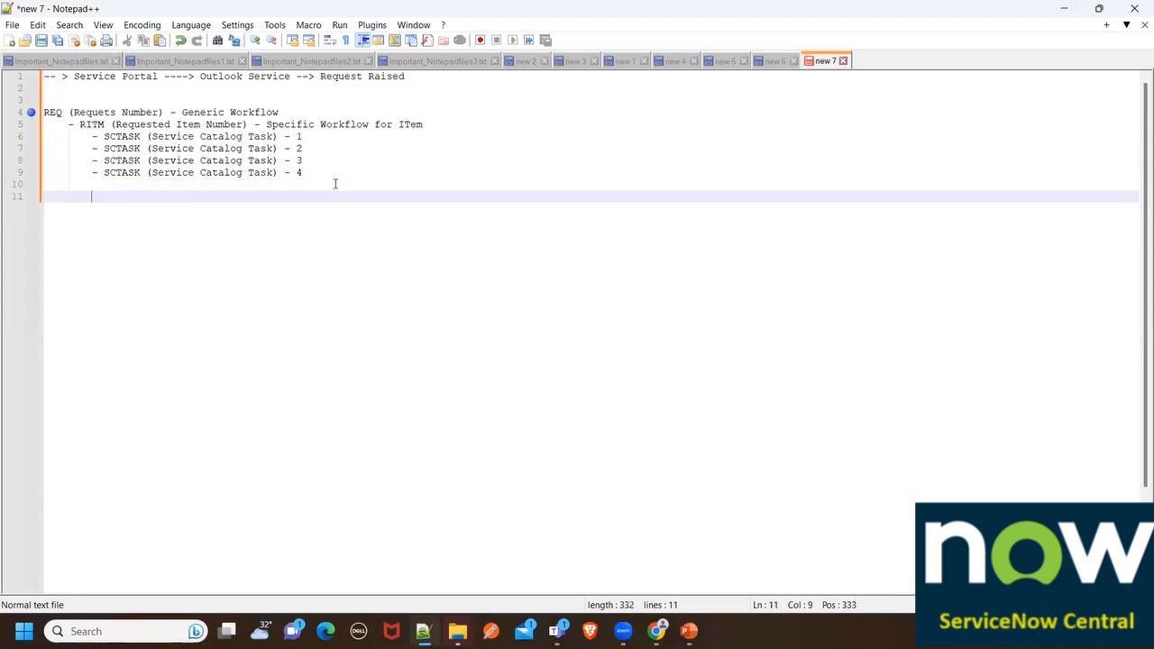
key("BackSpace")
key("Return")
key("Return")
key("Return")
key("Return")
key("Return")
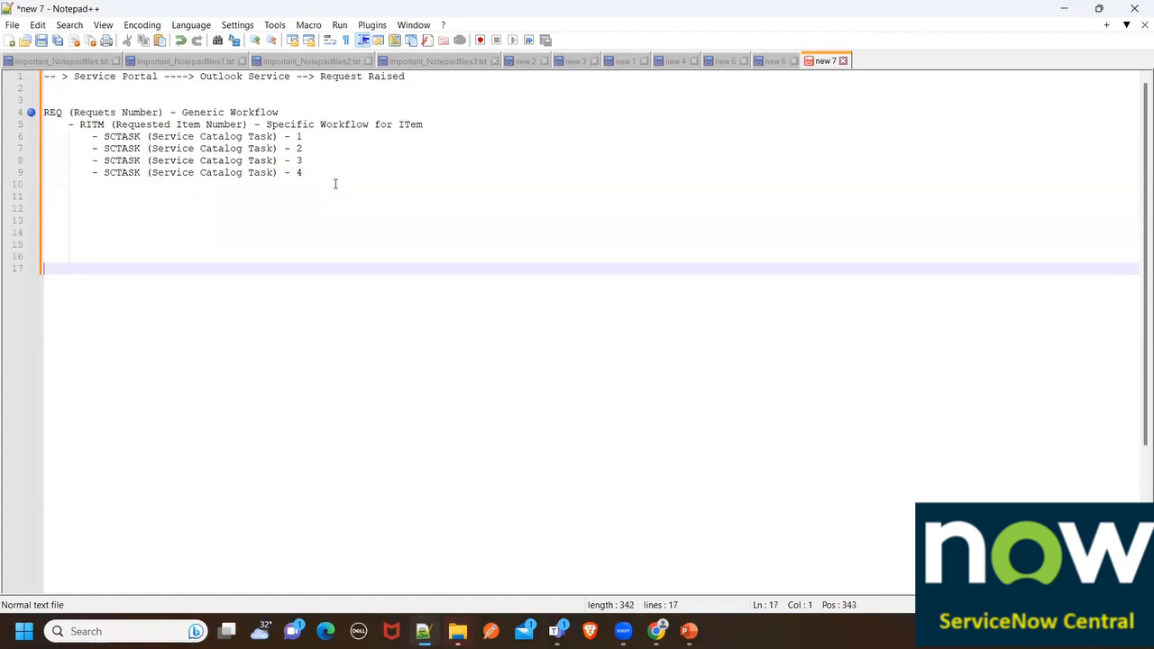
key("ctrl+v")
left_click(291, 267)
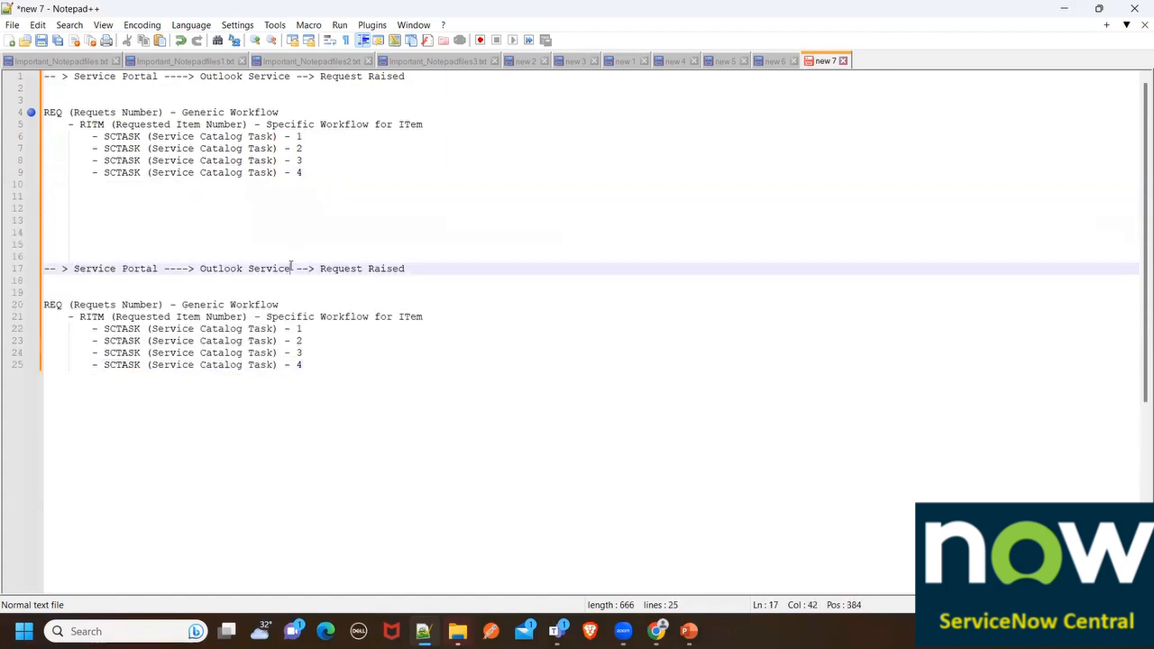
Add 'ITem, Mobile, Mouse, Keyboard, SharedDrive Storage' after Outlook Service on the copied flow line
type("ITem.")
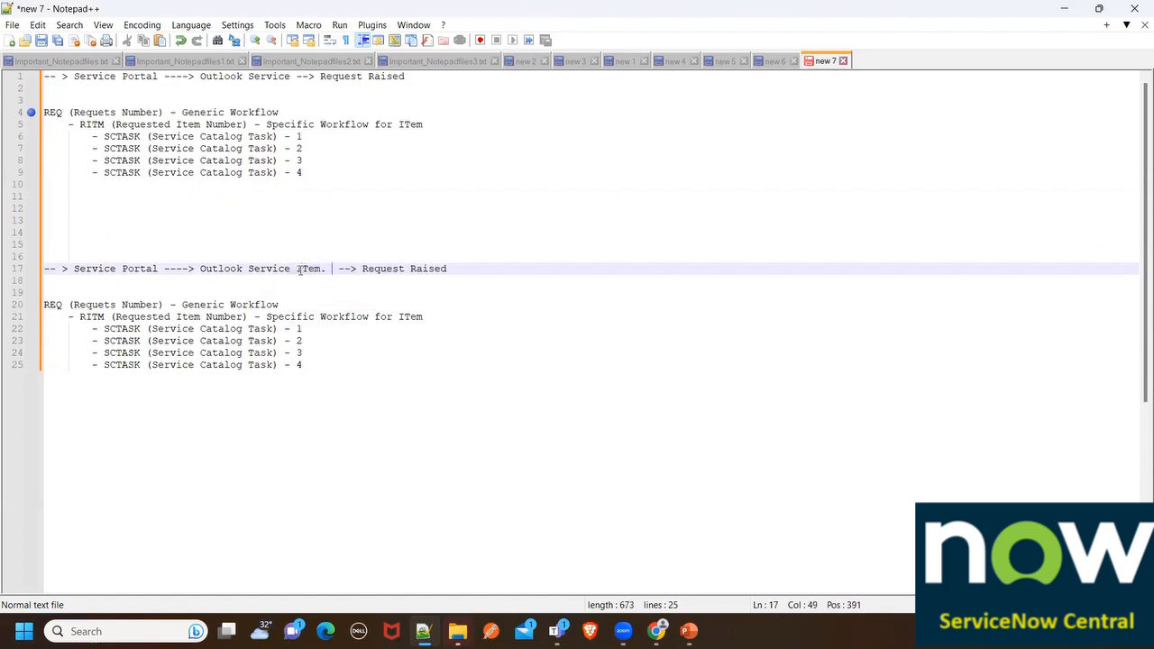
key("BackSpace")
key("BackSpace")
type(", Mobi")
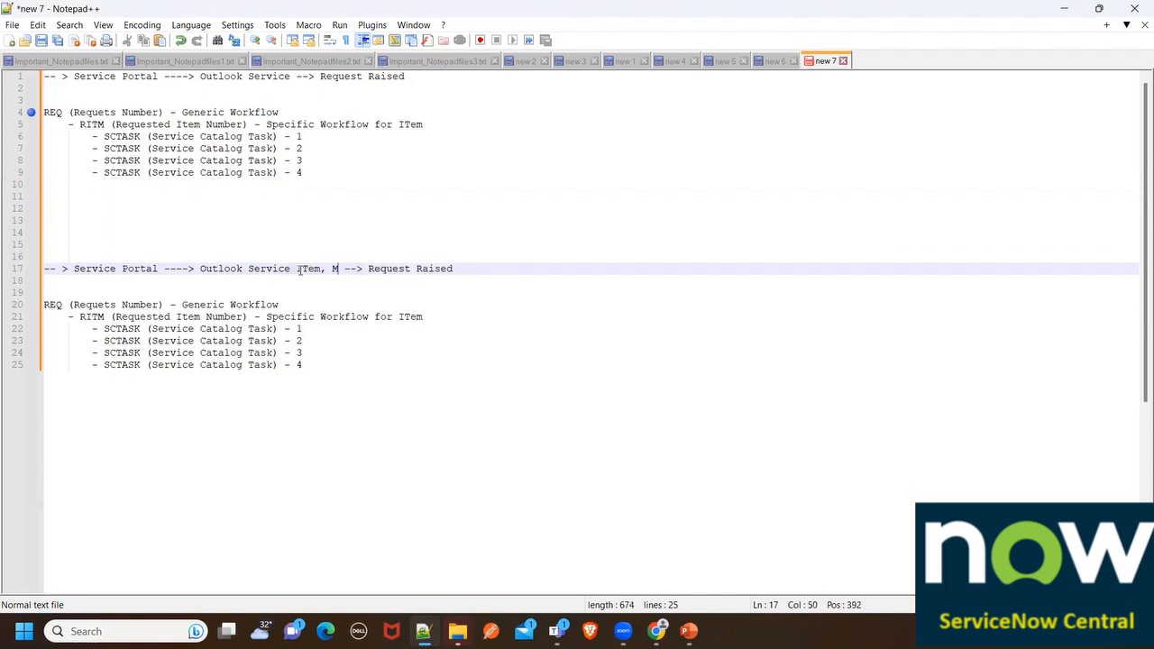
type("le, ")
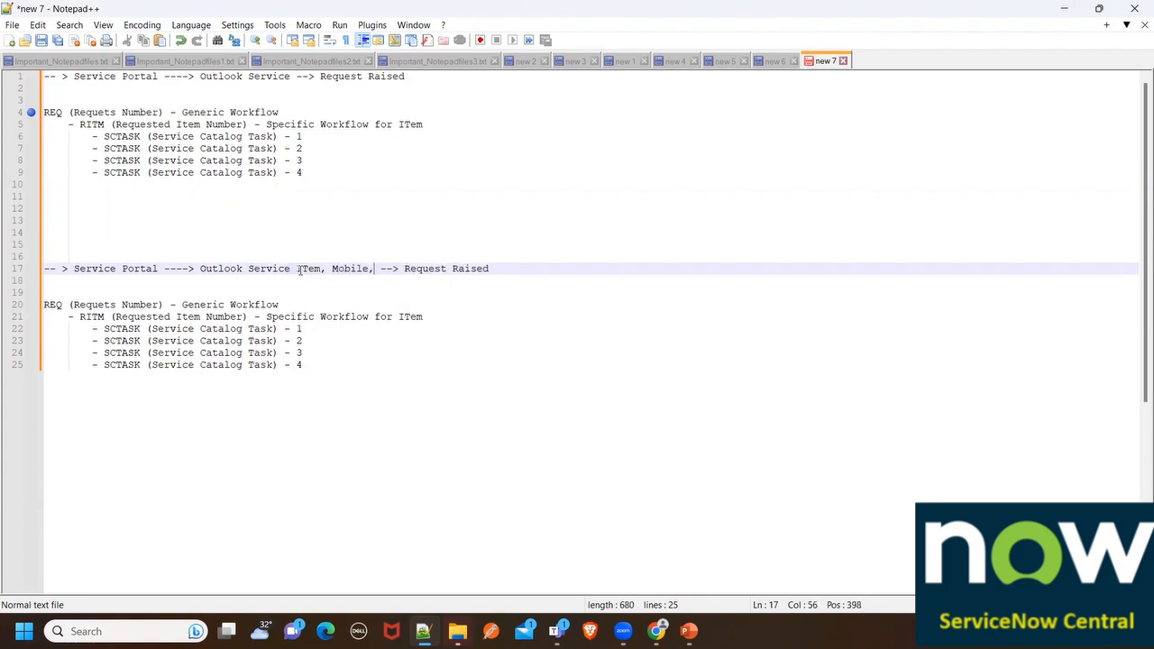
type("Mouse")
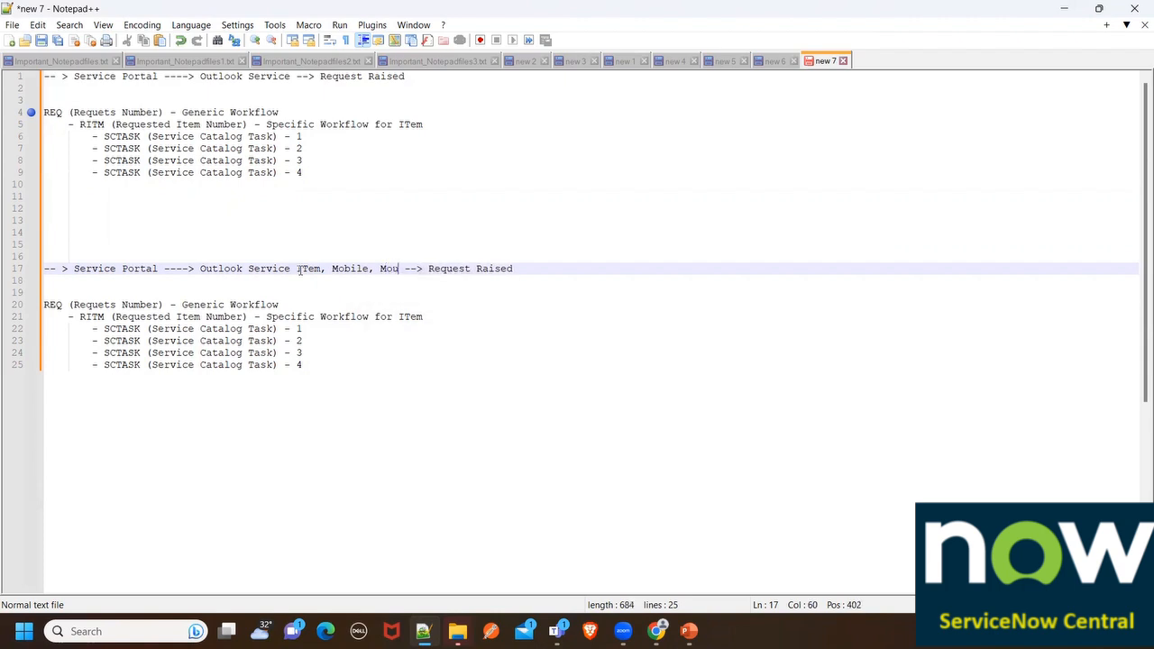
type(", ")
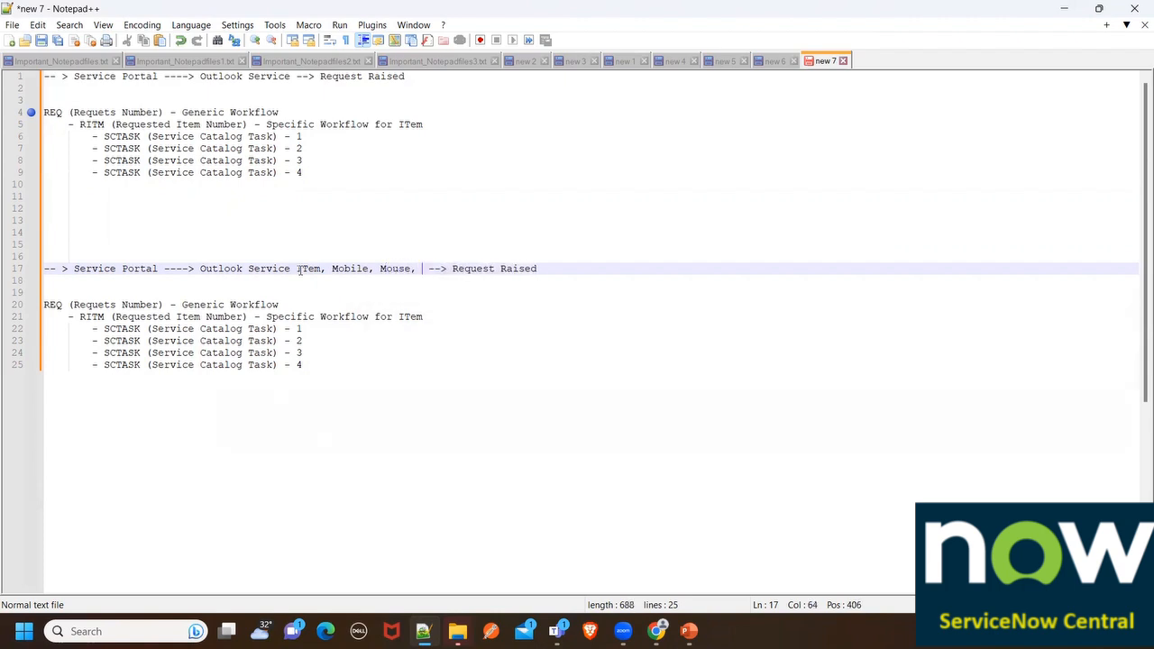
type("Keyboard")
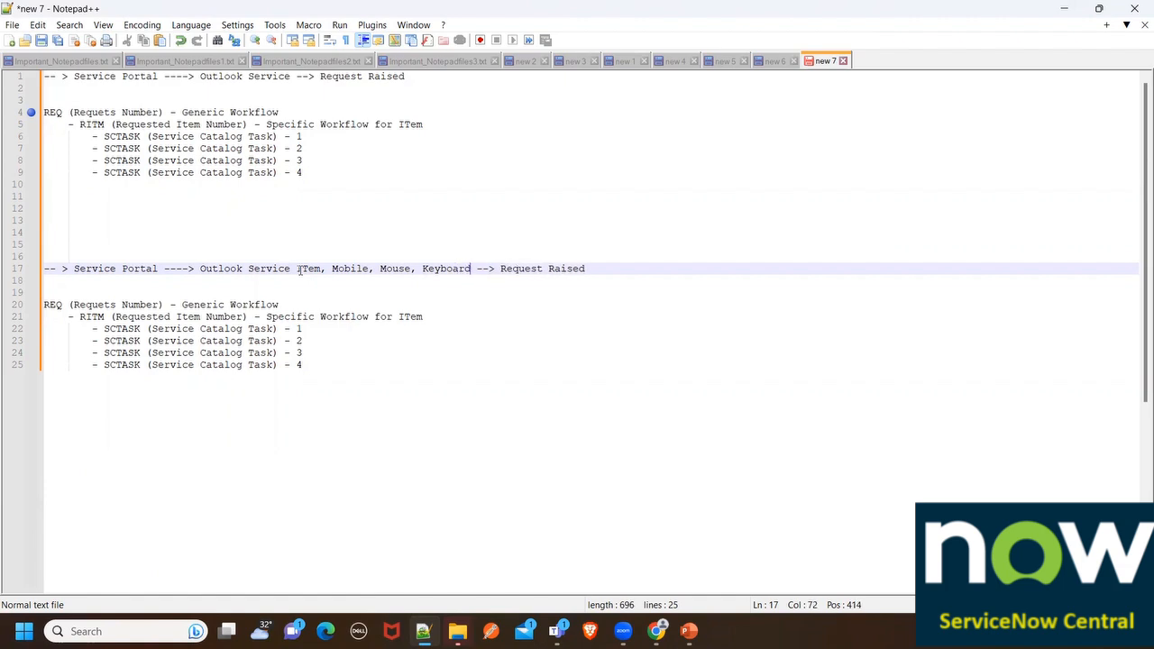
type(", Shared")
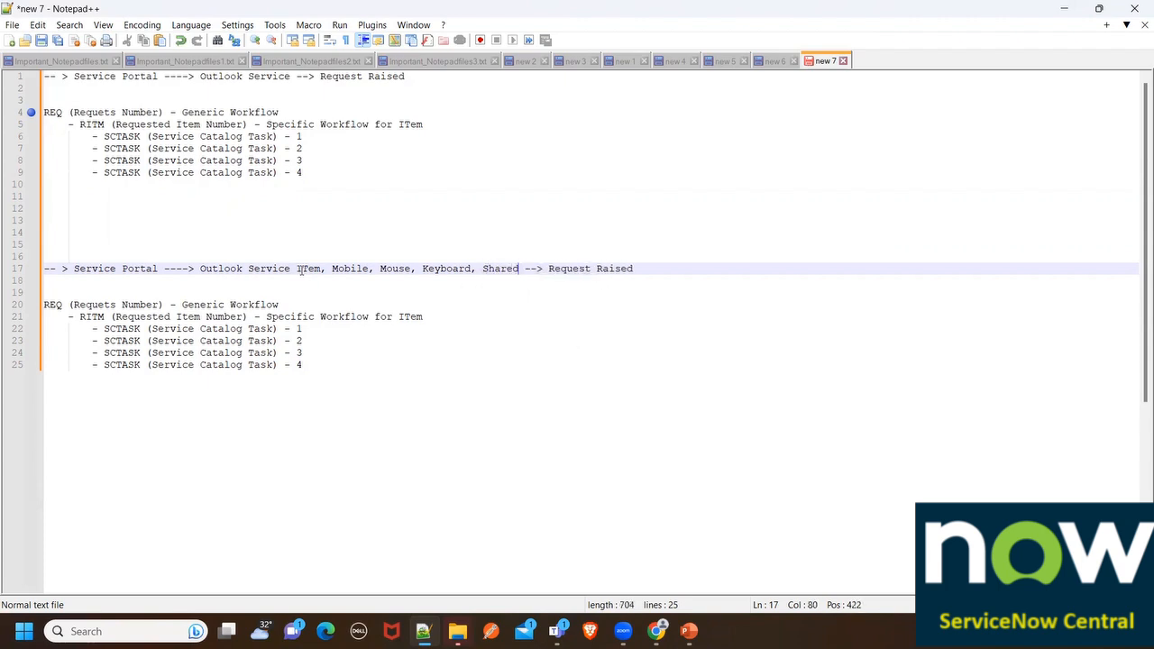
type("Drive ")
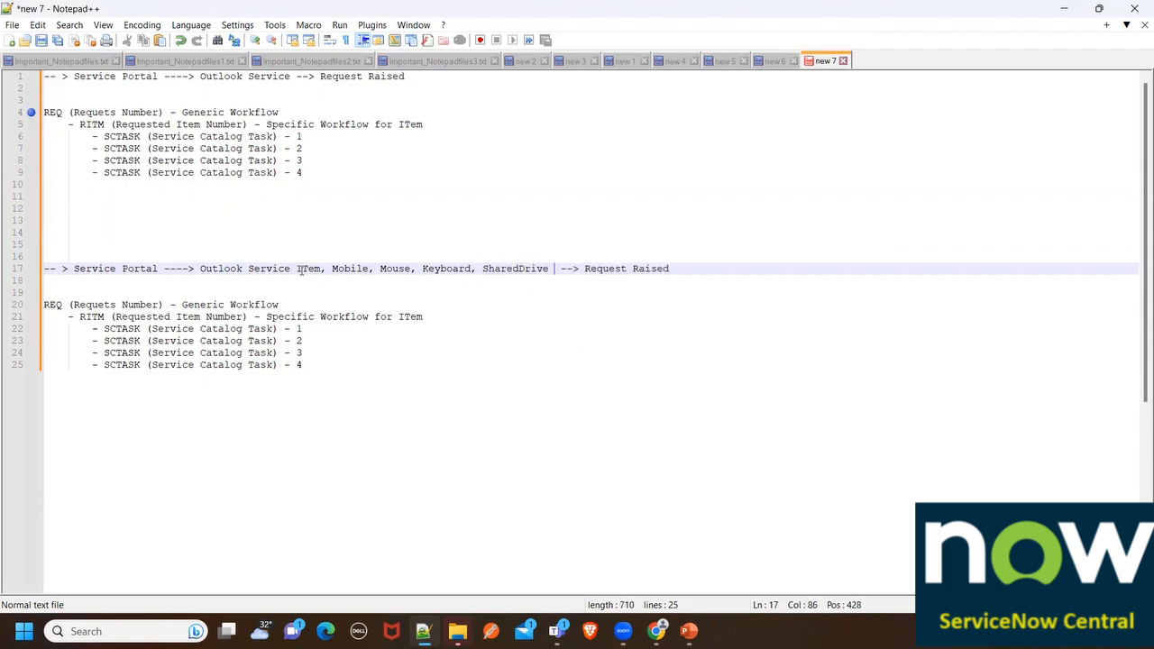
type("Storage")
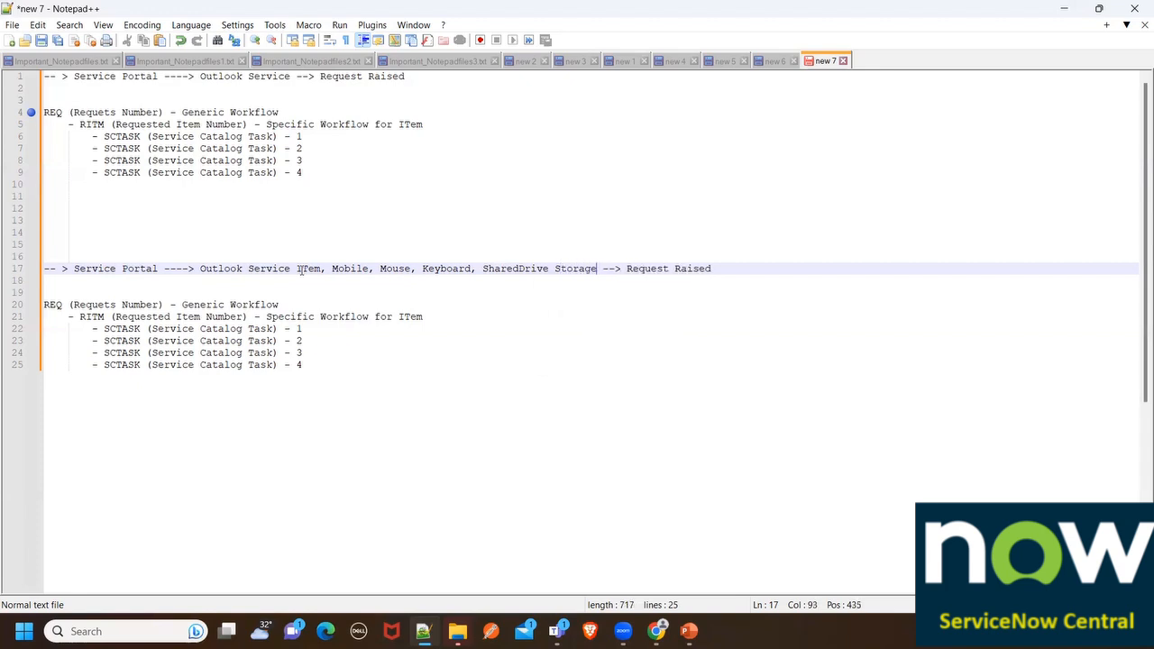
left_click_drag(201, 269, 573, 281)
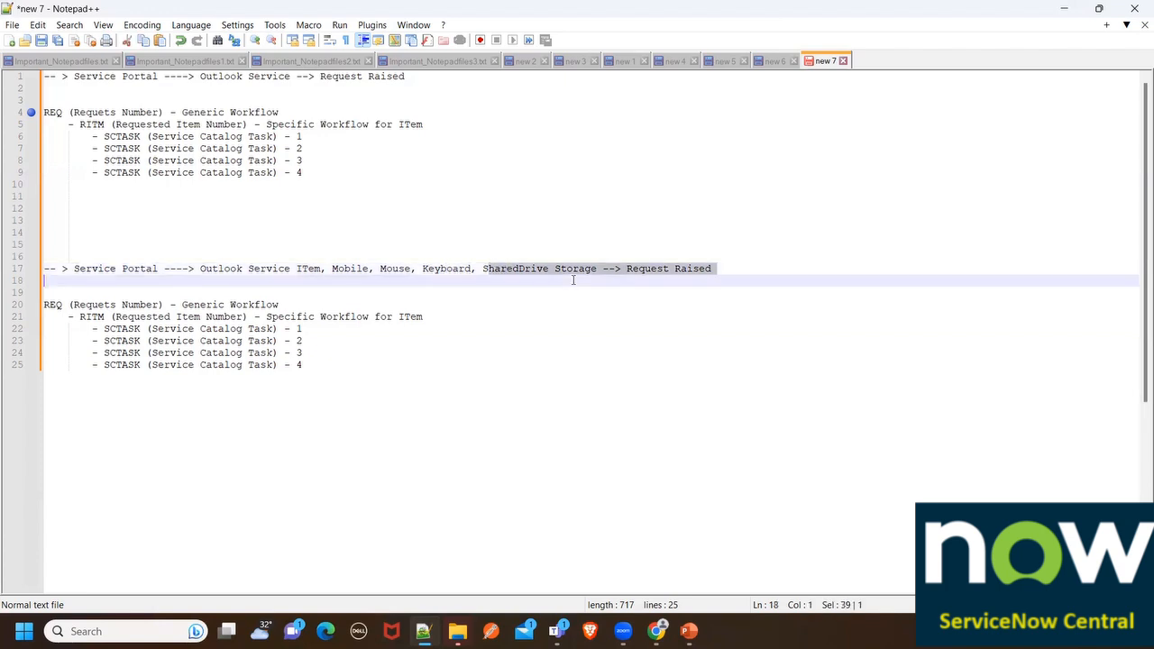
left_click(294, 260)
left_click(361, 266)
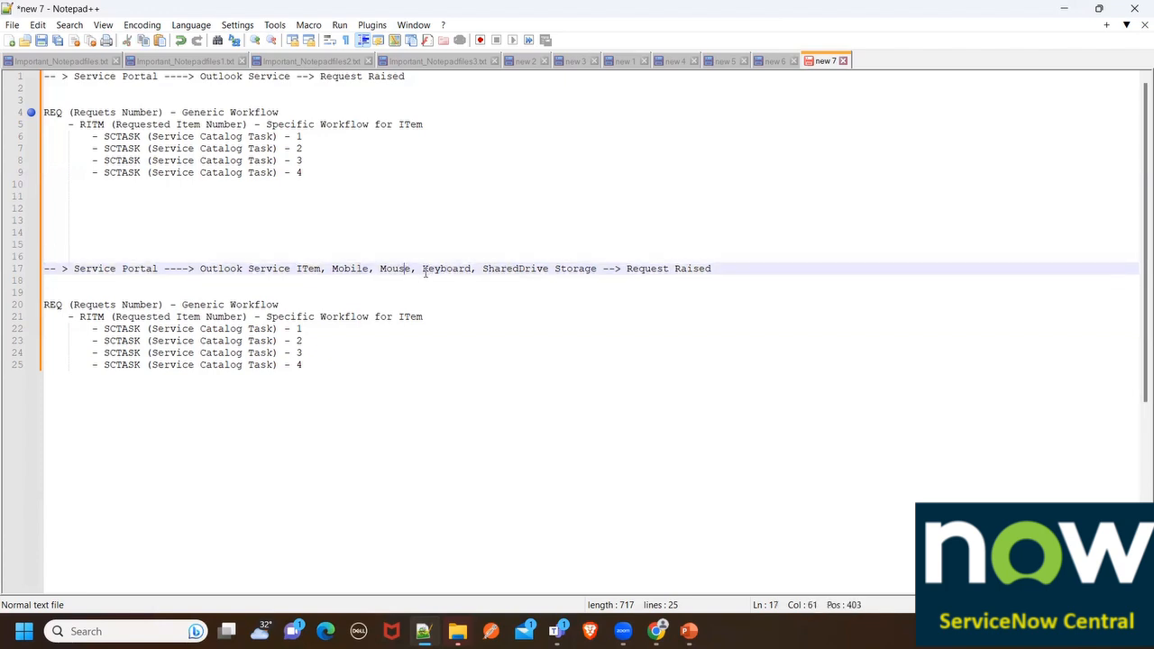
left_click(517, 275)
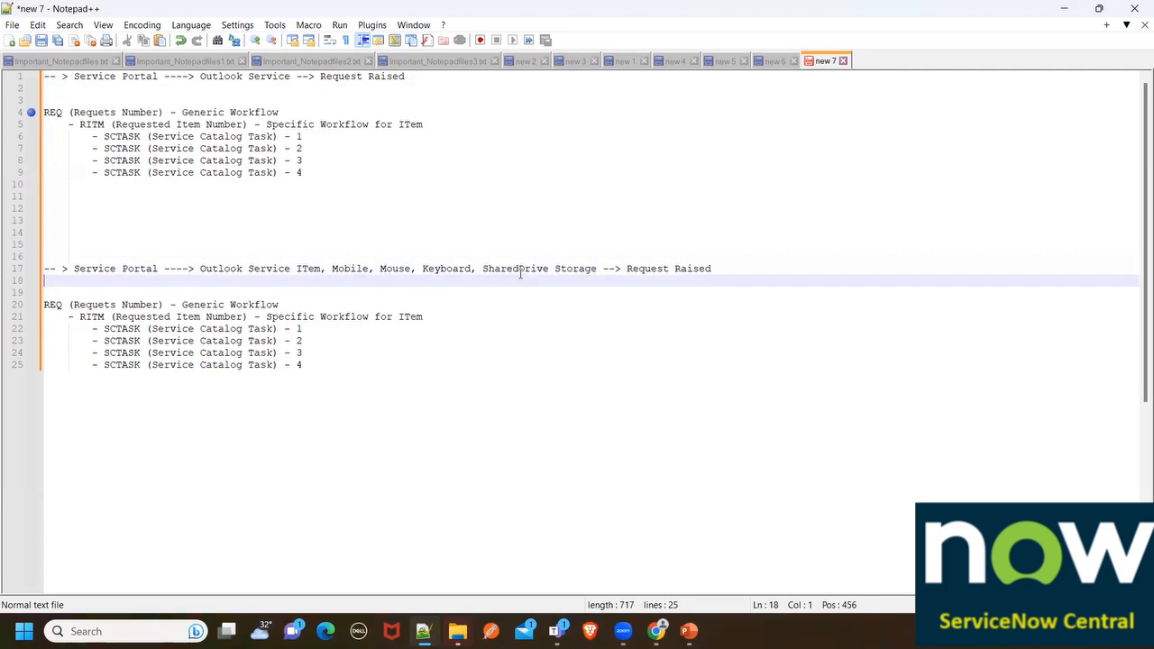
Append '(Cart)' after Request Raised on the copied flow line
left_click(437, 317)
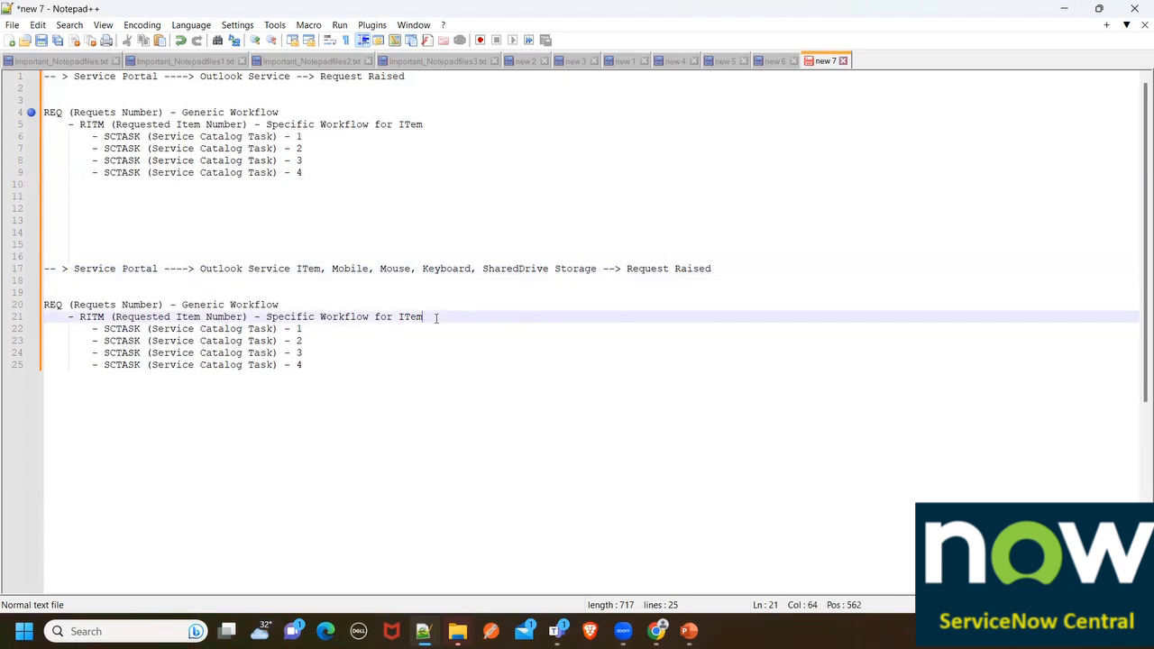
left_click(40, 307)
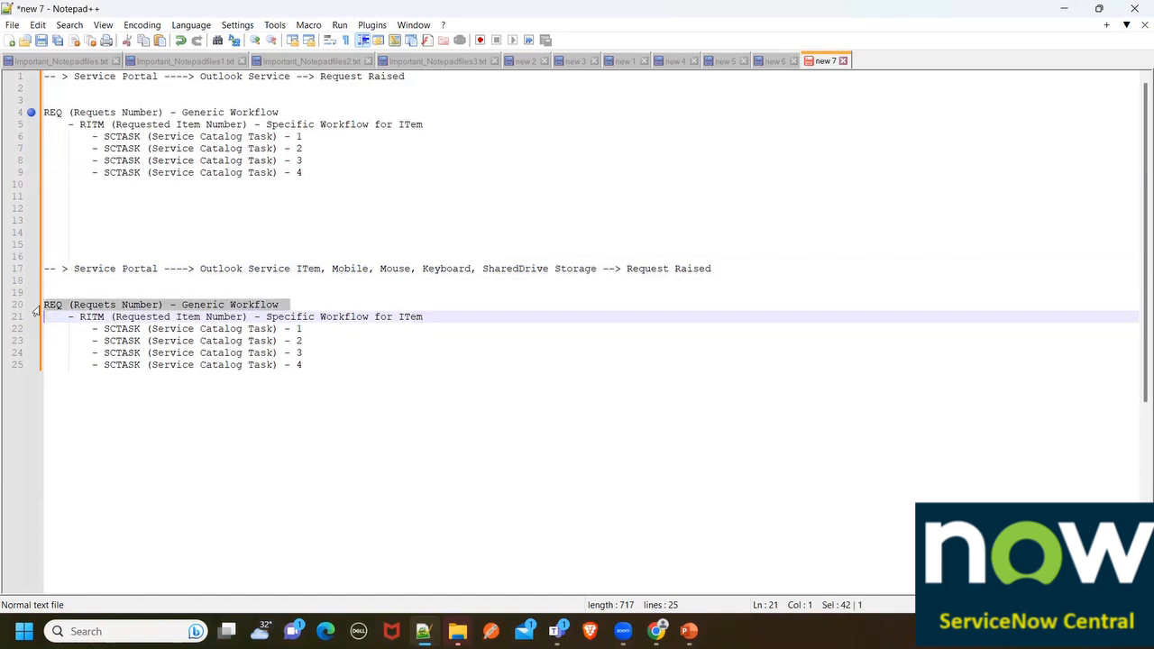
left_click(36, 305)
left_click(256, 308)
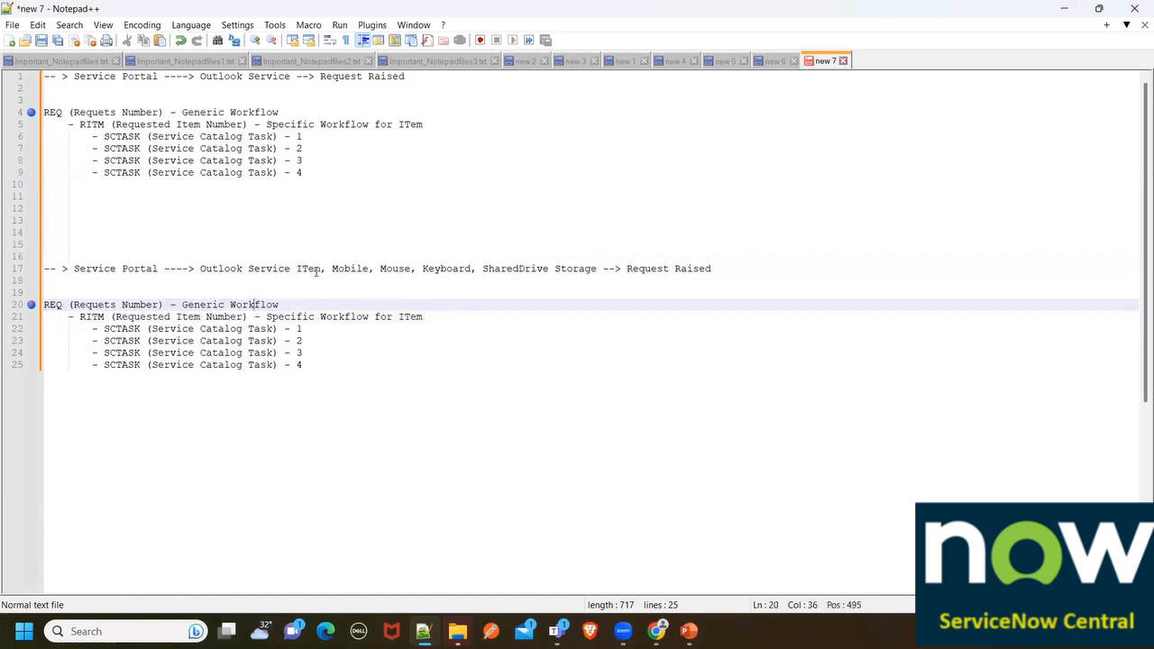
left_click(725, 269)
type("(")
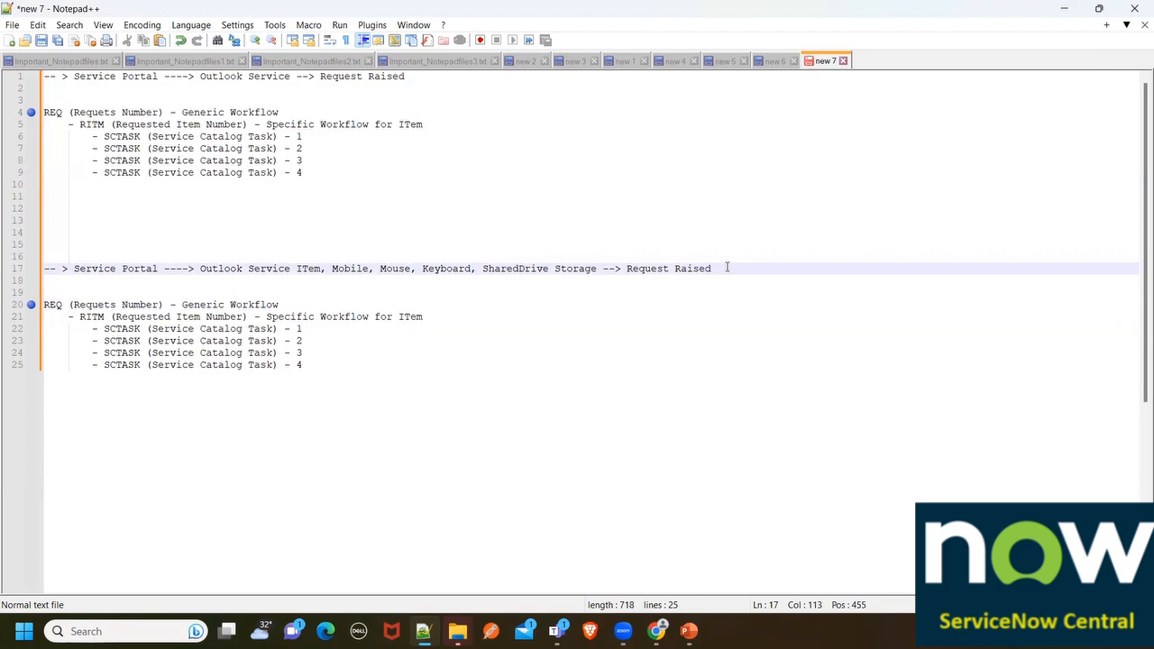
type("Cart )")
left_click_drag(68, 317, 334, 383)
key("ctrl+c")
left_click(325, 367)
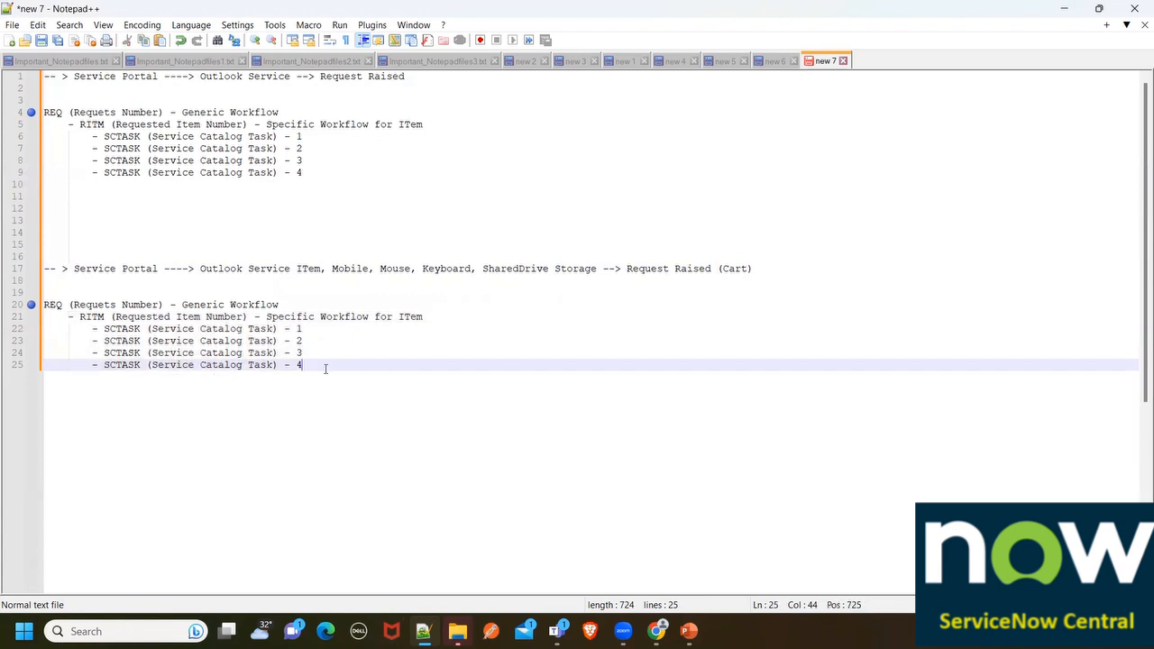
Paste four more copies of the RITM block with its four SCTASK lines
key("Return")
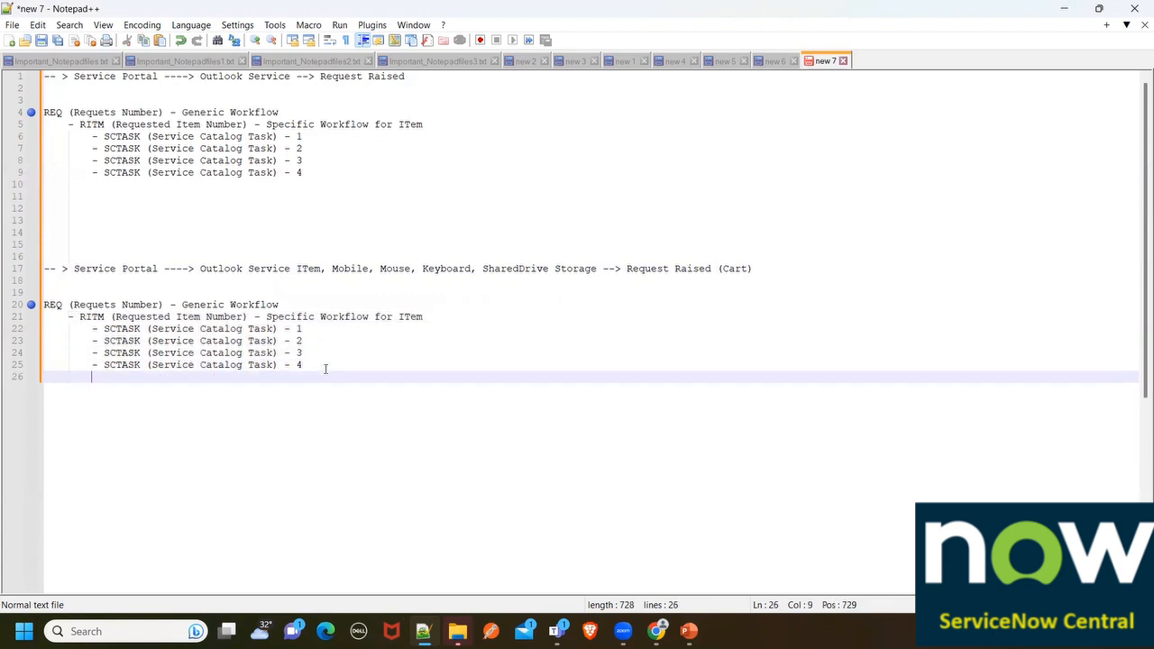
key("BackSpace")
key("ctrl+v")
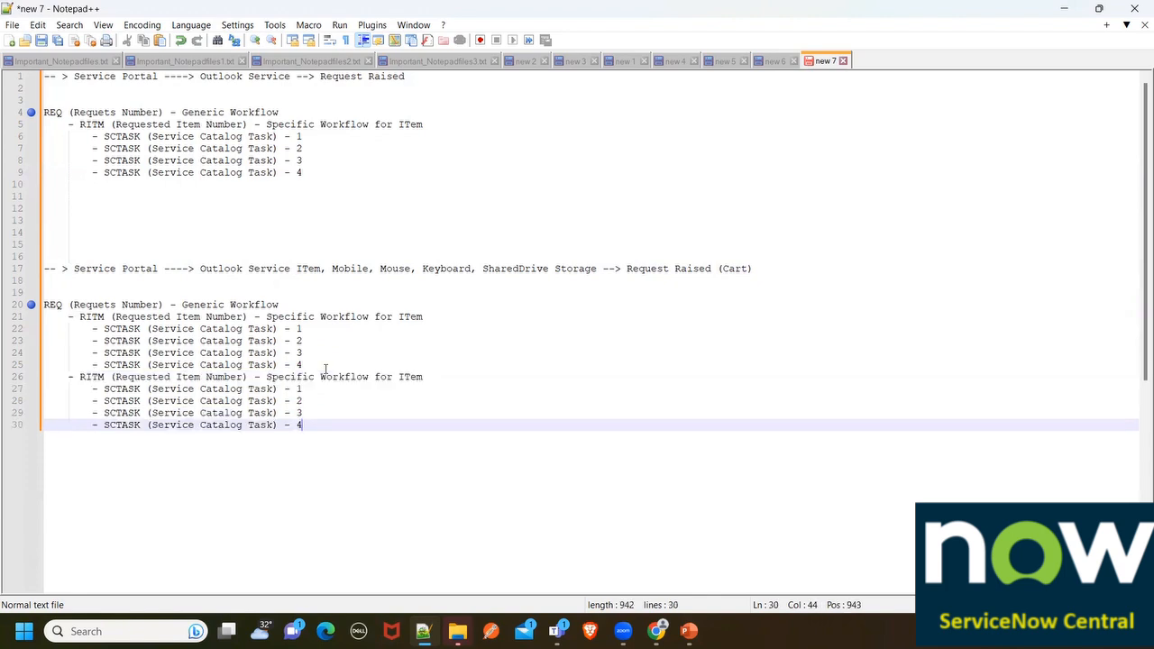
key("Return")
key("ctrl+v")
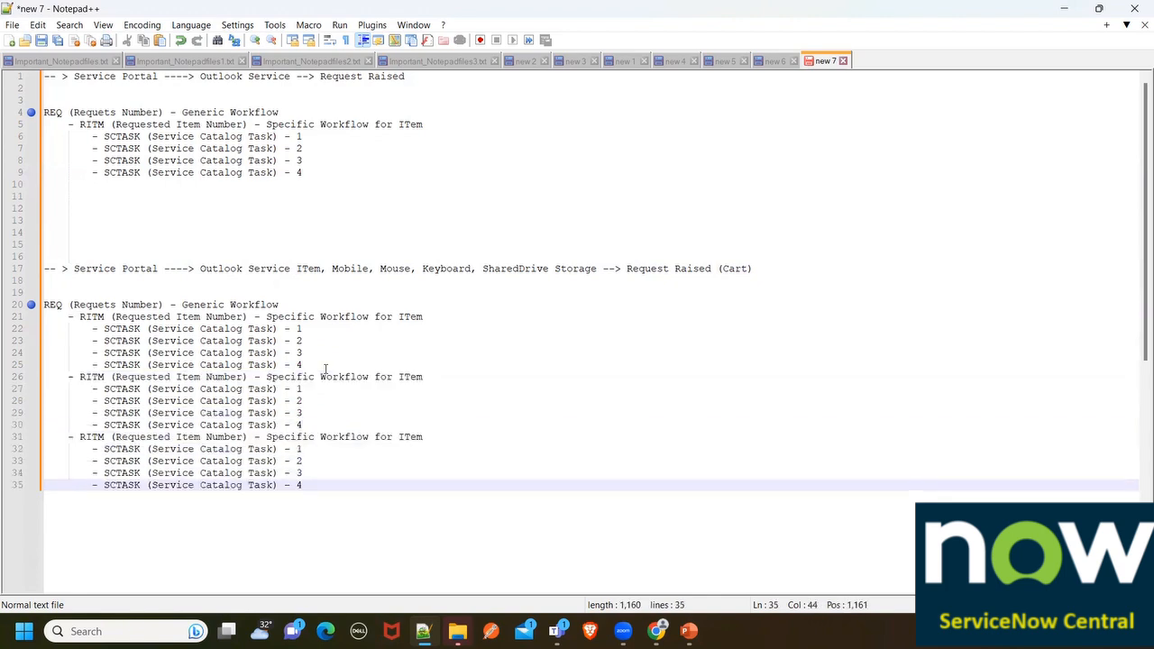
key("Return")
key("BackSpace")
key("ctrl+v")
key("Return")
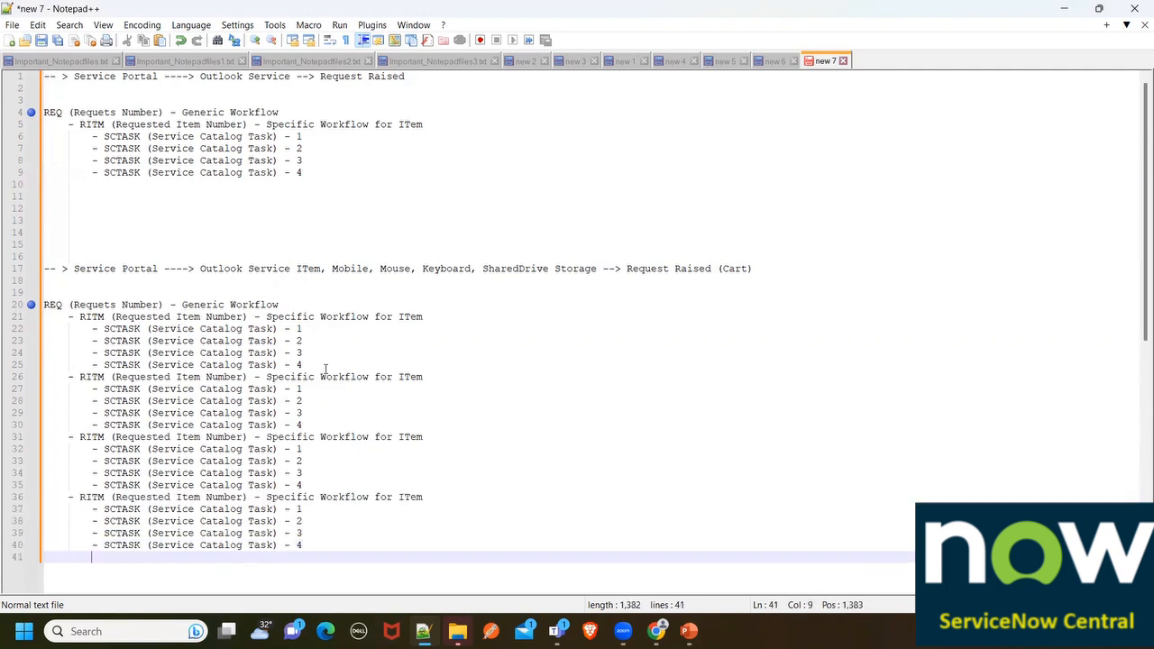
key("ctrl+v")
key("Return")
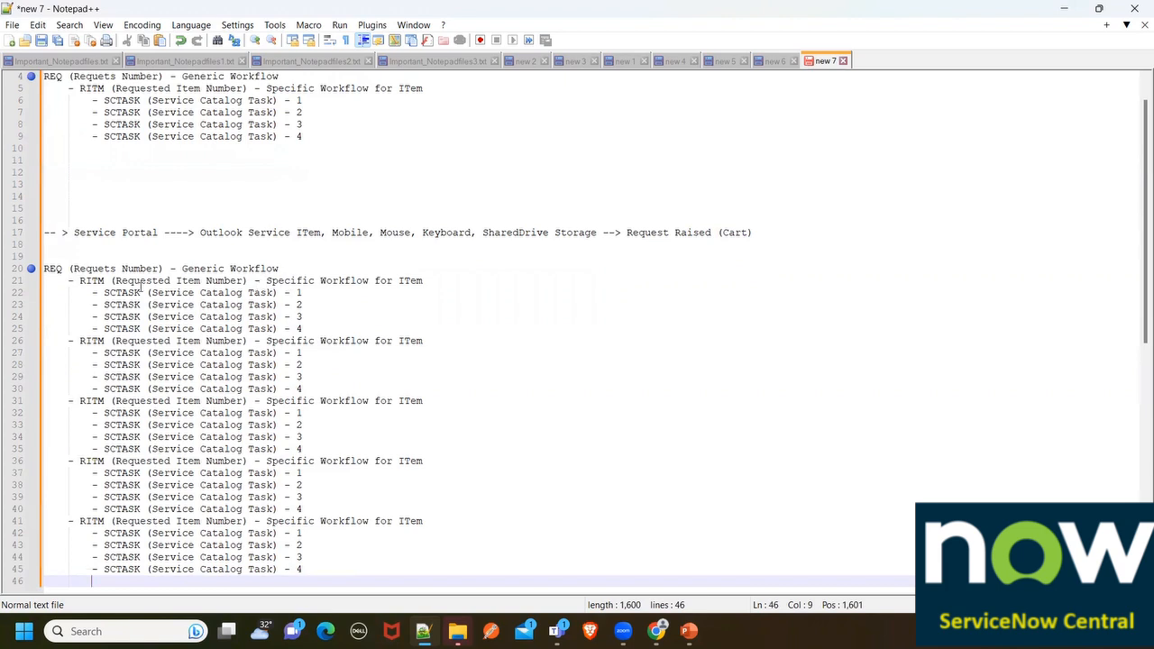
Number the five RITM lines 1 through 5
left_click(109, 280)
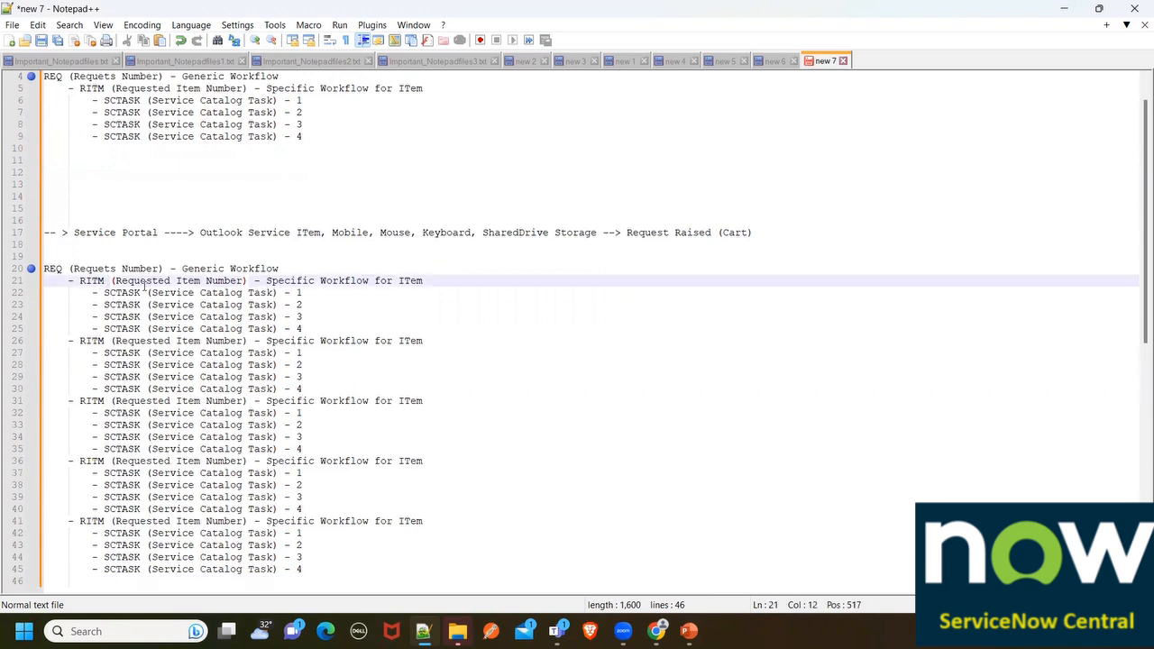
type("1")
left_click(110, 340)
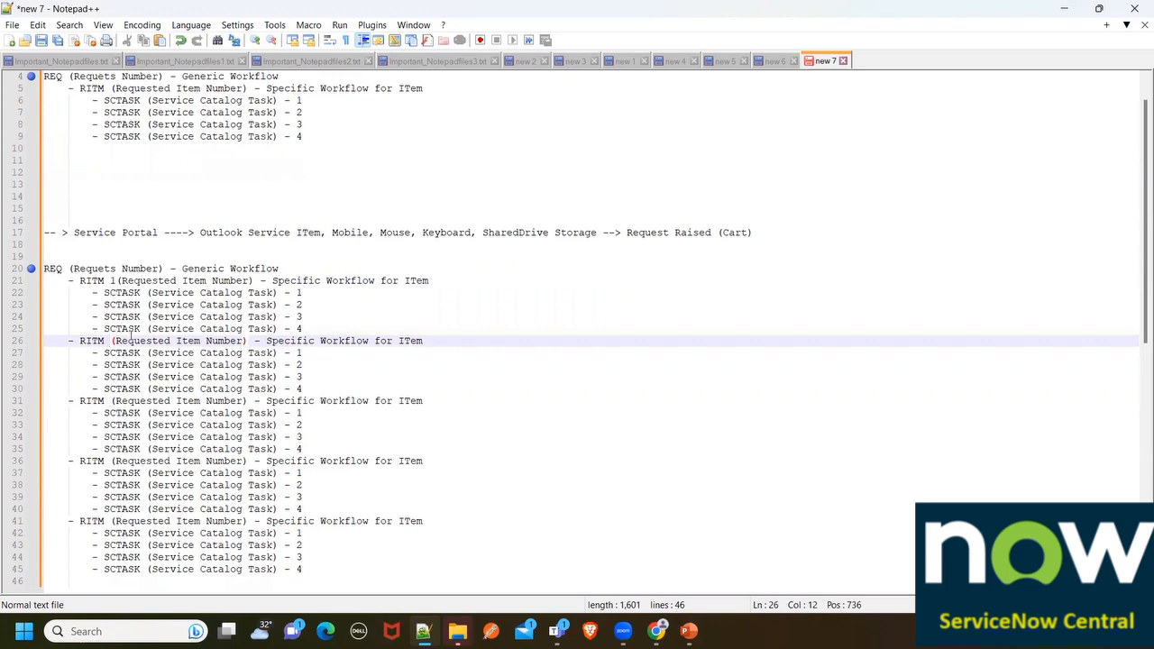
type("2")
left_click(111, 400)
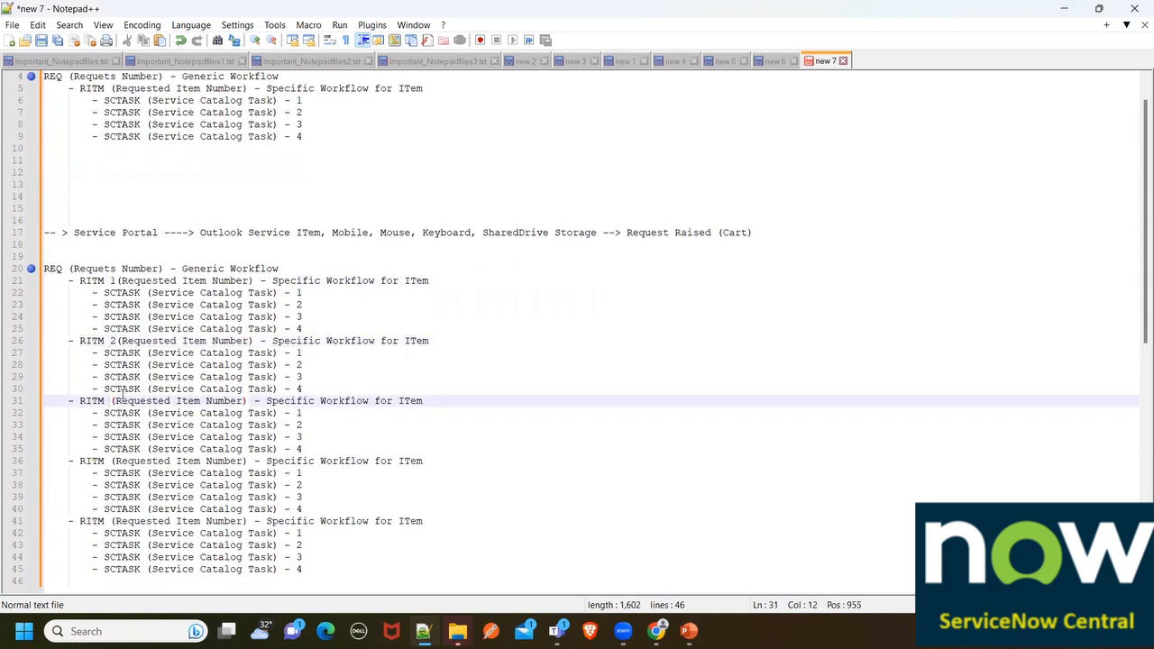
type("3")
left_click(111, 460)
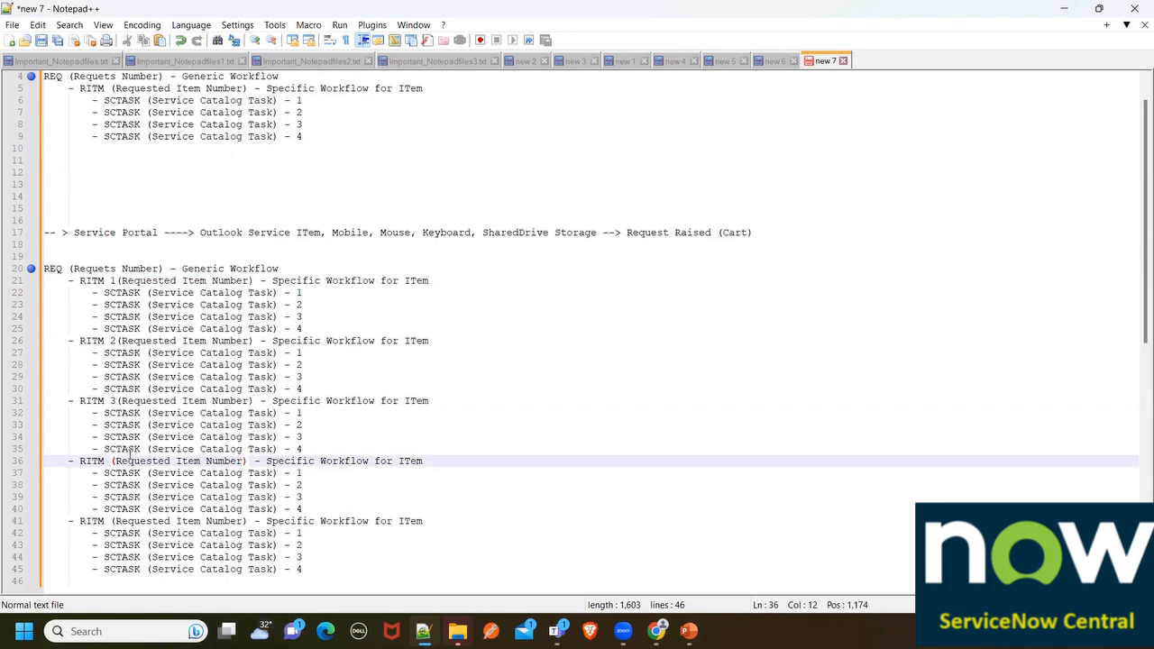
type("4")
left_click(111, 521)
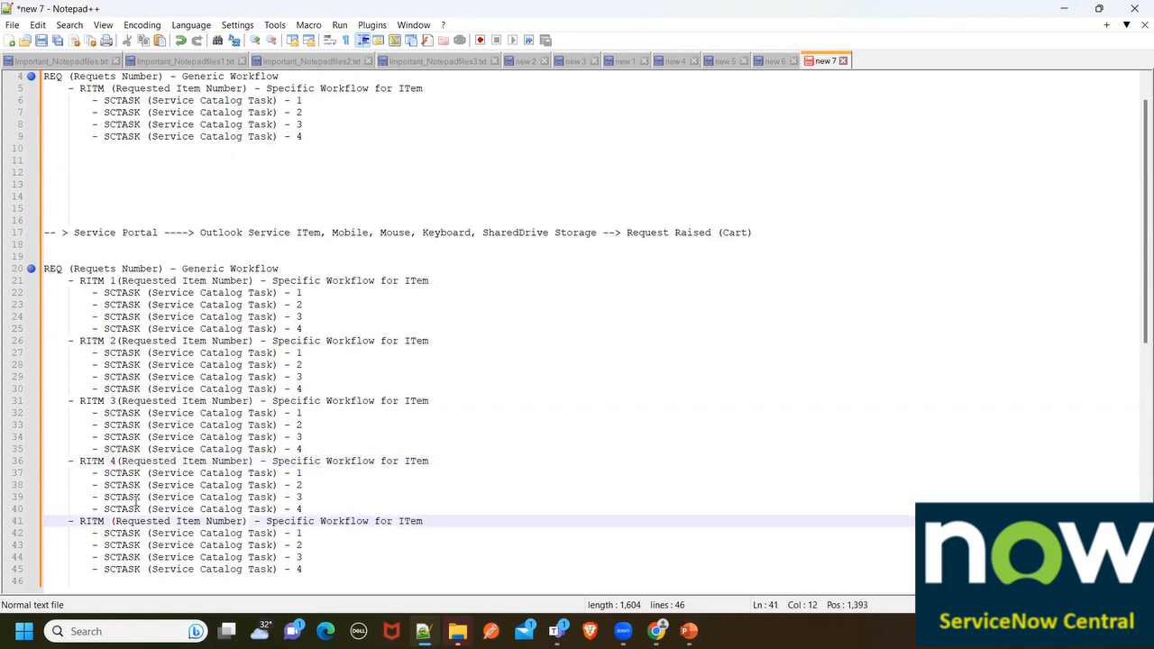
type("5")
scroll(270, 431, "down", 1)
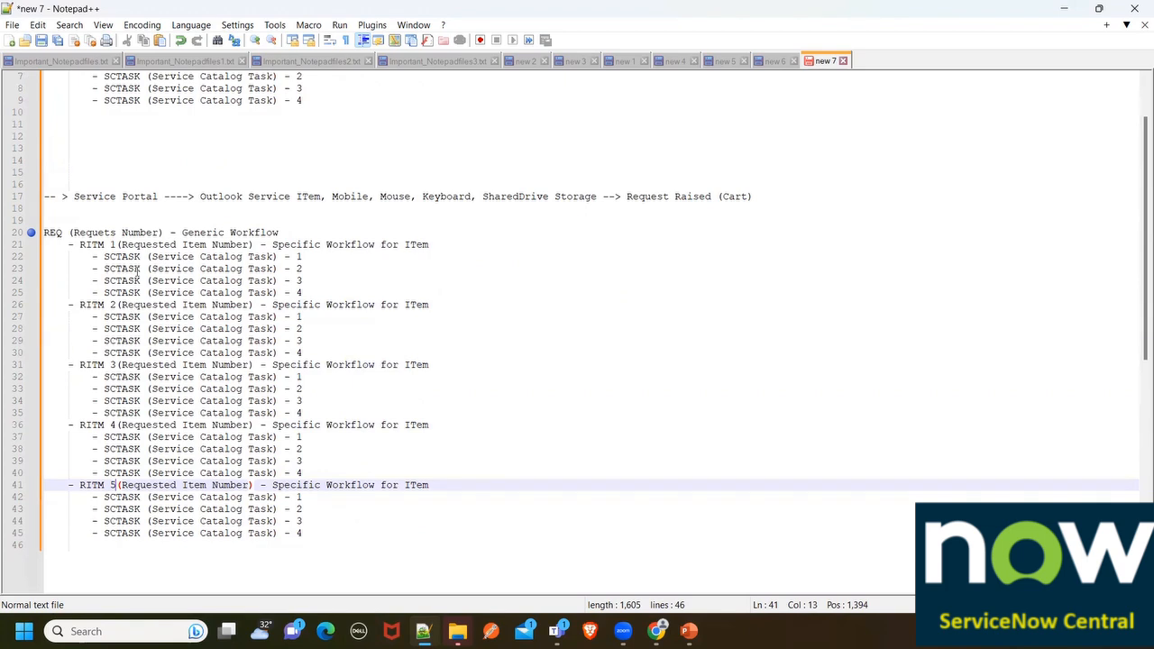
key("alt+Tab")
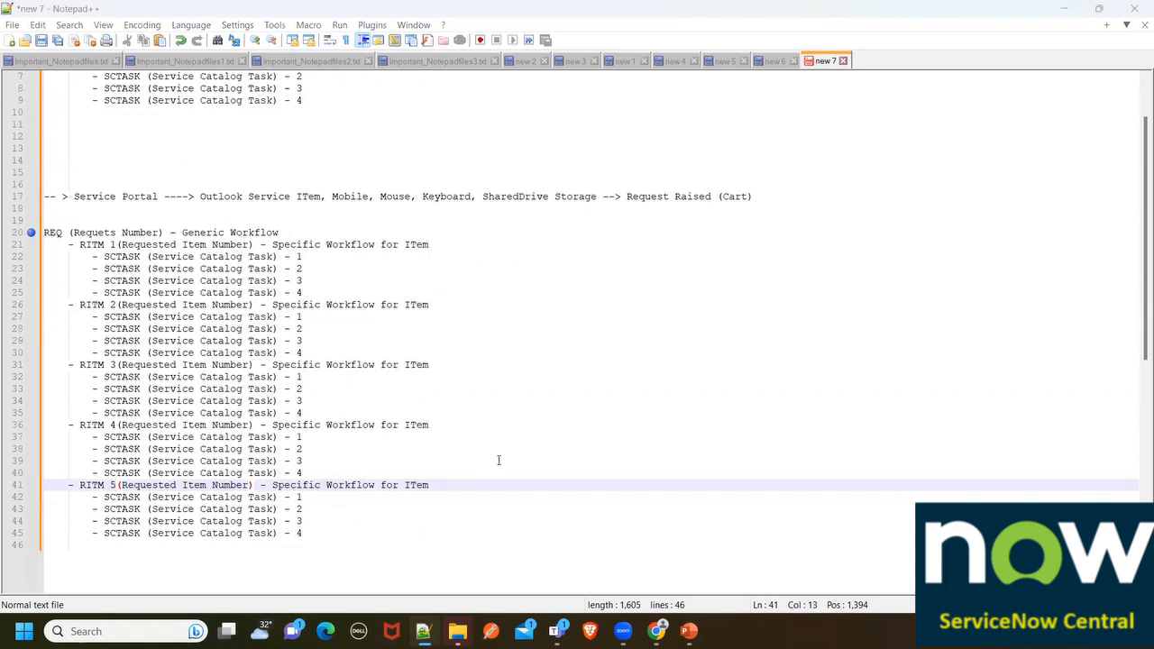
scroll(498, 459, "down", 2)
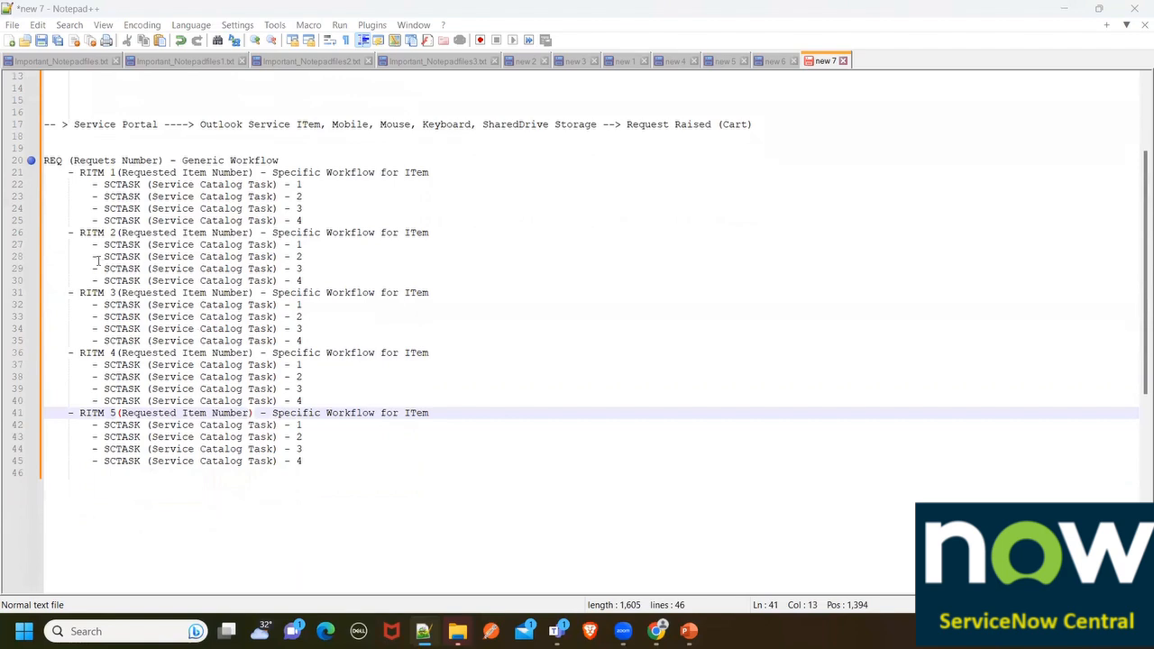
Delete the last two SCTASK lines under RITM 2 and under RITM 3
left_click_drag(94, 267, 319, 281)
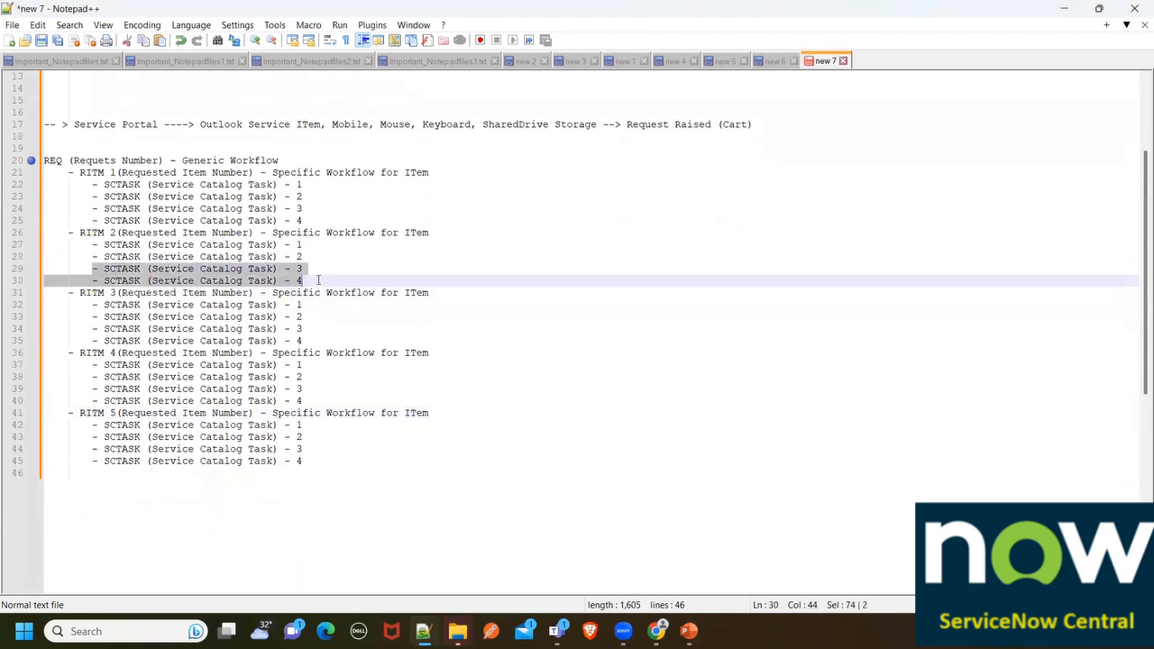
key("BackSpace")
key("BackSpace")
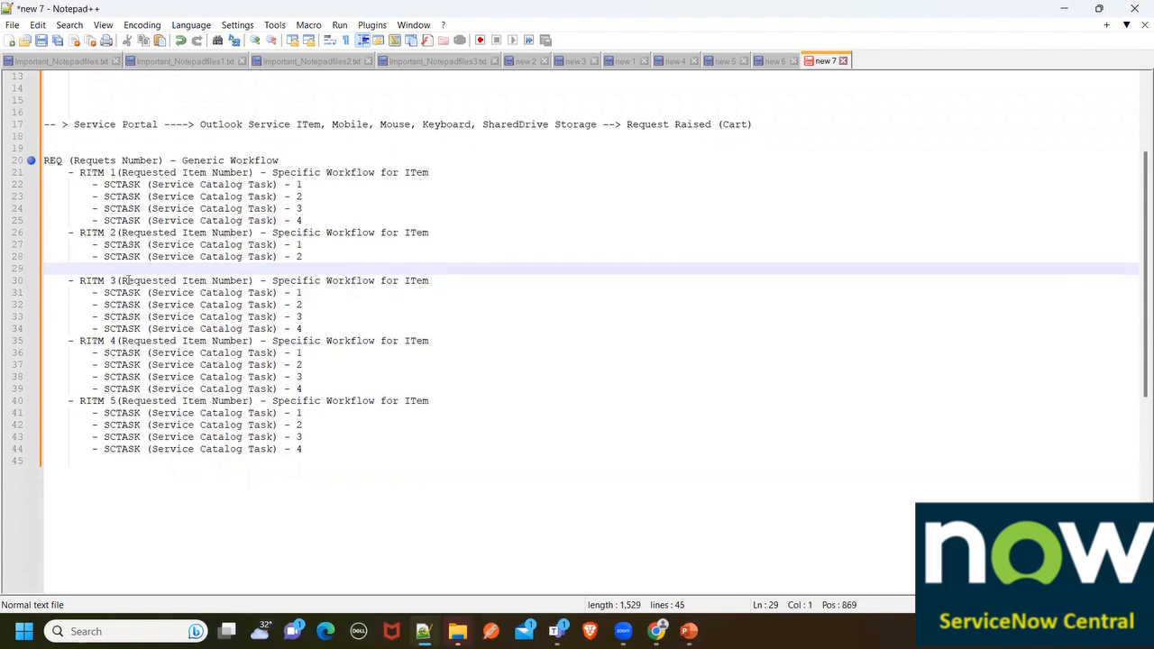
left_click_drag(91, 318, 313, 330)
key("BackSpace")
key("BackSpace")
key("BackSpace")
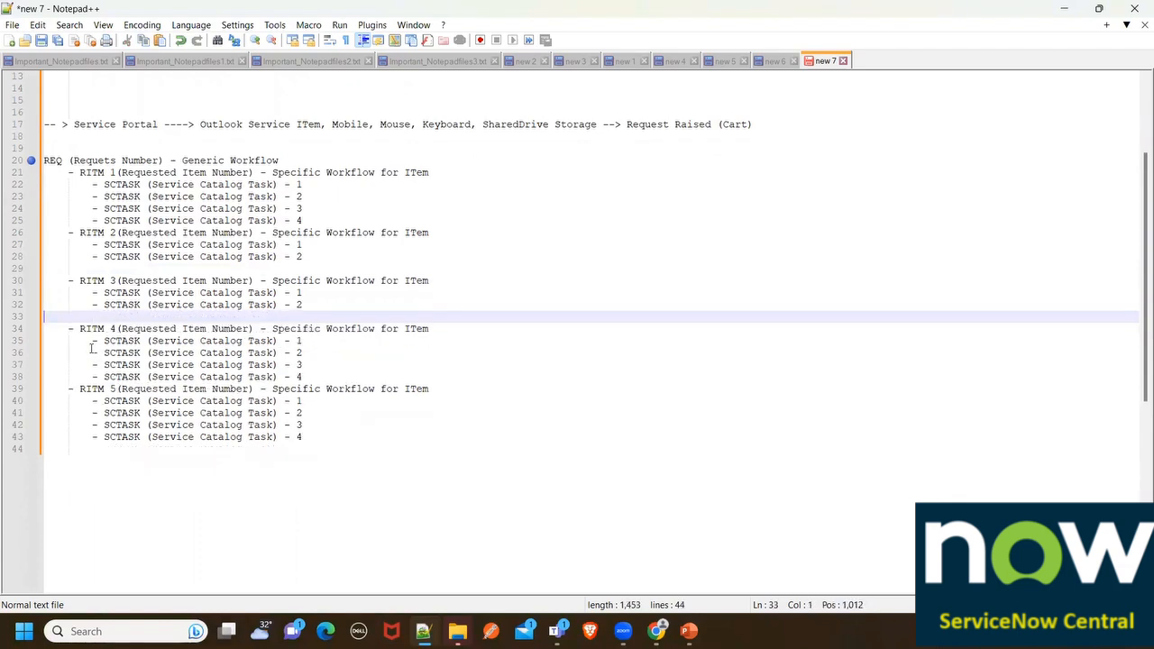
Remove all tasks under RITM 4 and leave just one SCTASK under RITM 5
left_click_drag(91, 341, 318, 376)
key("BackSpace")
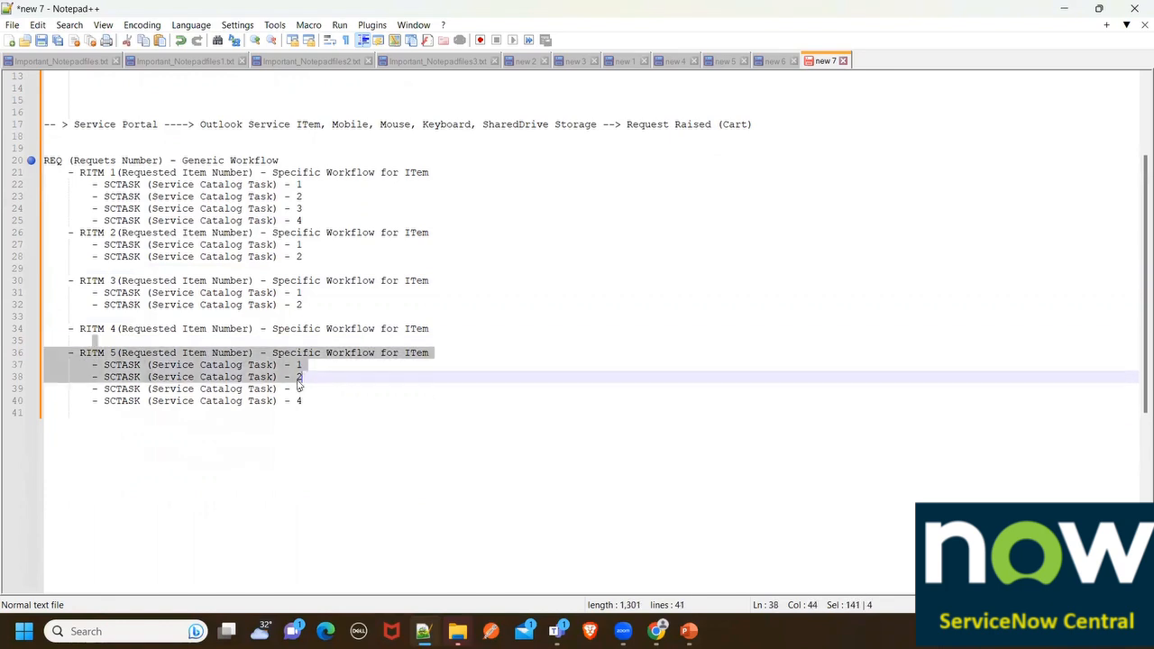
left_click(108, 379)
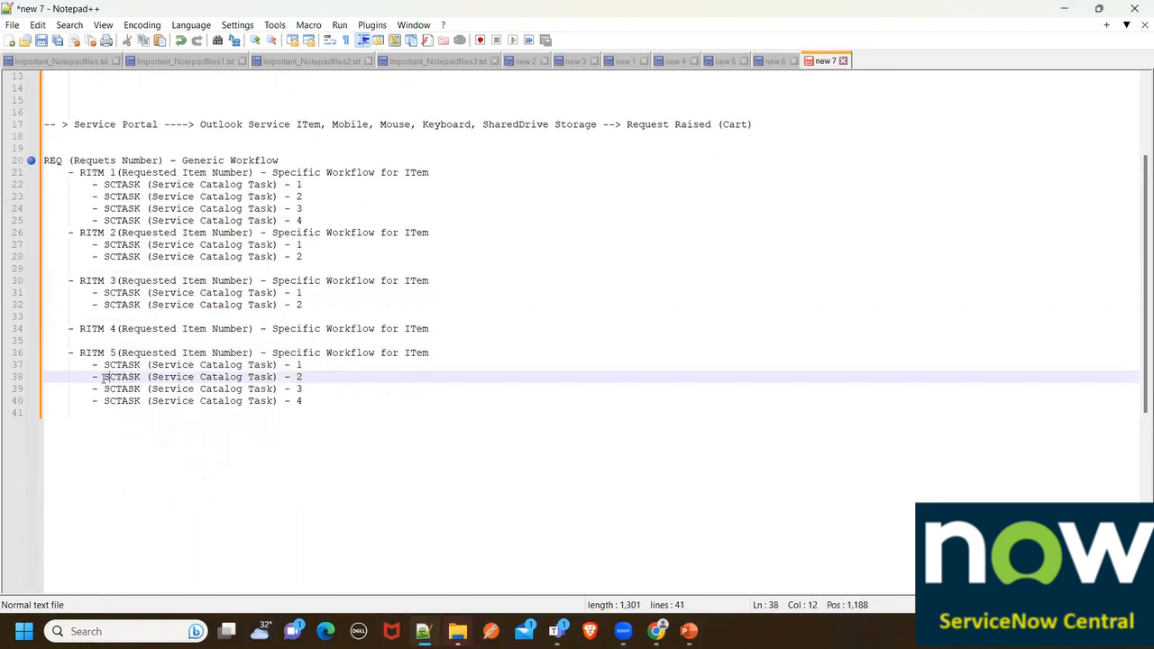
left_click_drag(91, 376, 342, 407)
key("BackSpace")
key("BackSpace")
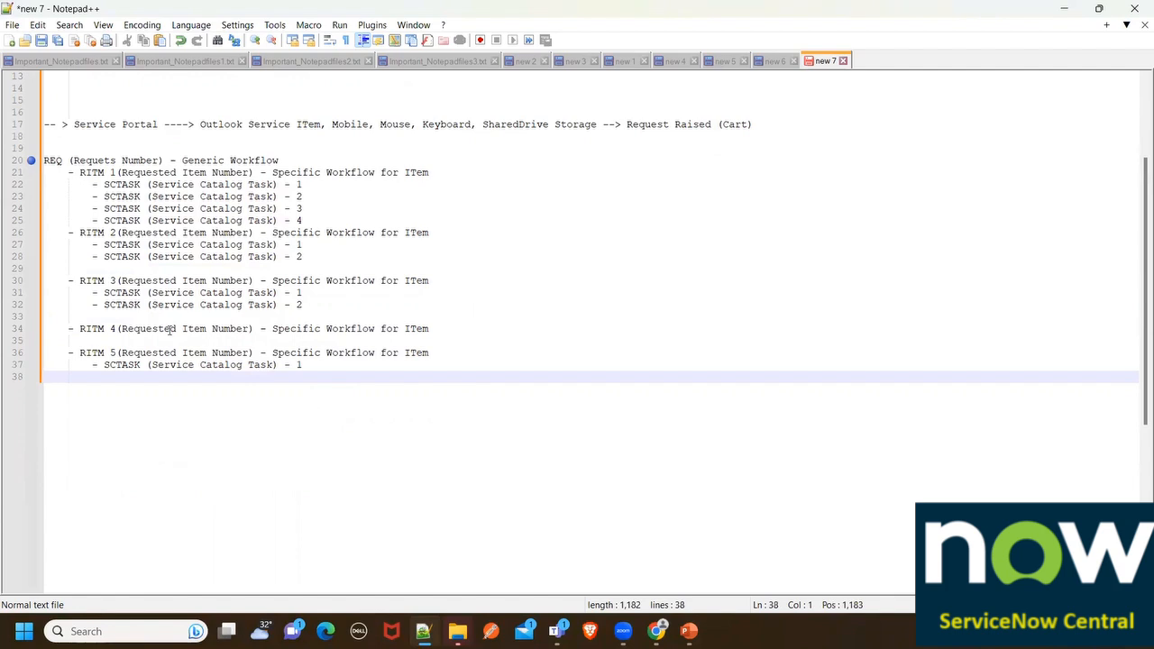
left_click_drag(134, 353, 442, 351)
left_click(434, 328)
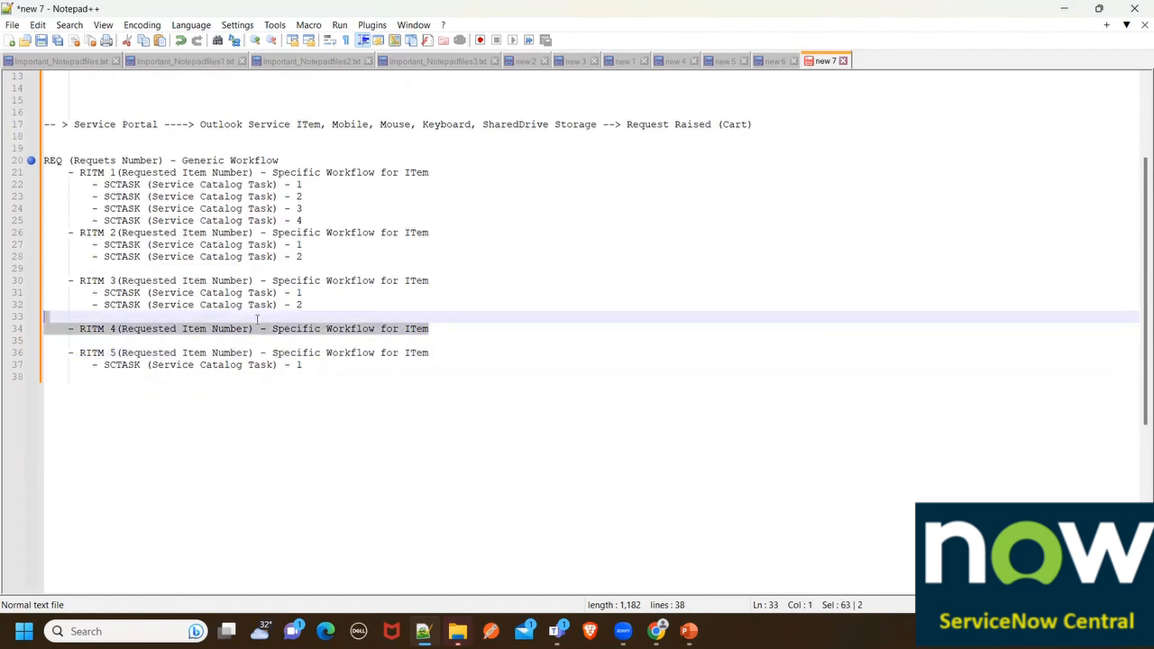
left_click_drag(431, 280, 305, 268)
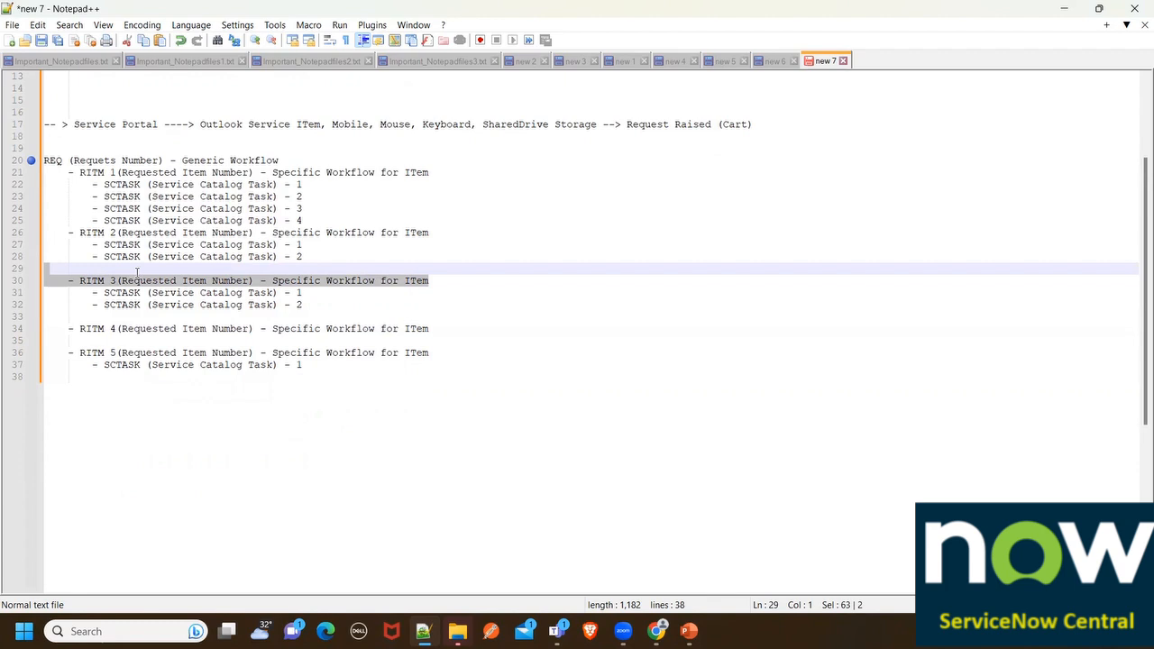
left_click_drag(442, 227, 150, 220)
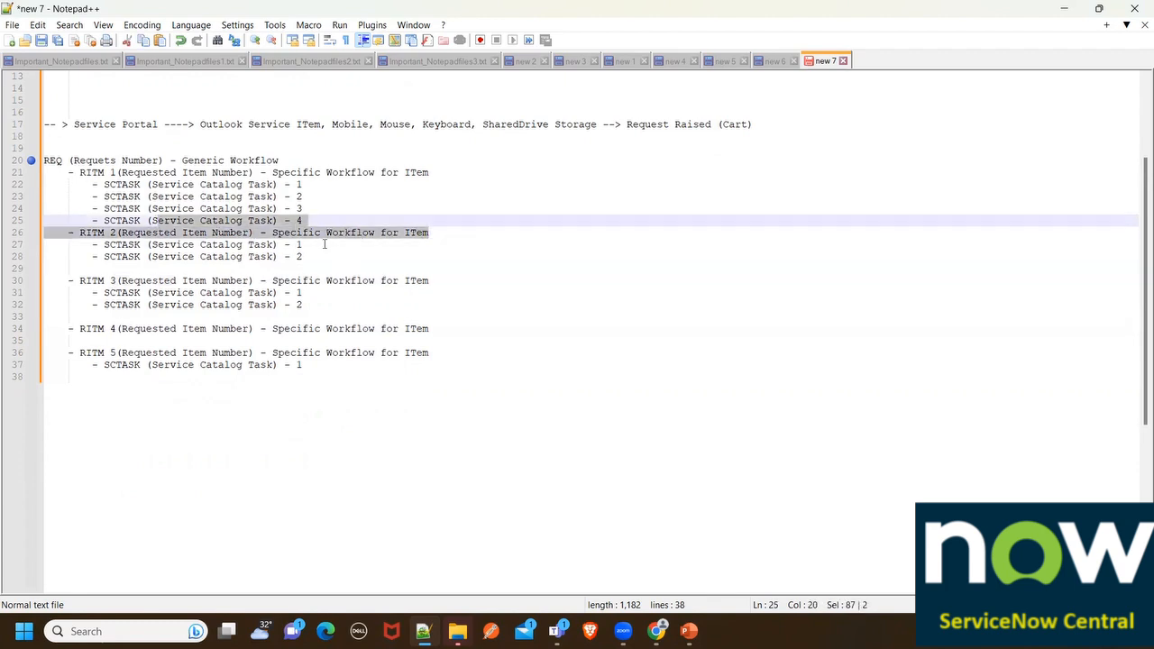
Walk through each RITM block and its tasks, then return to the ServiceNow Catalog Categories page
left_click(369, 243)
left_click_drag(343, 367, 242, 294)
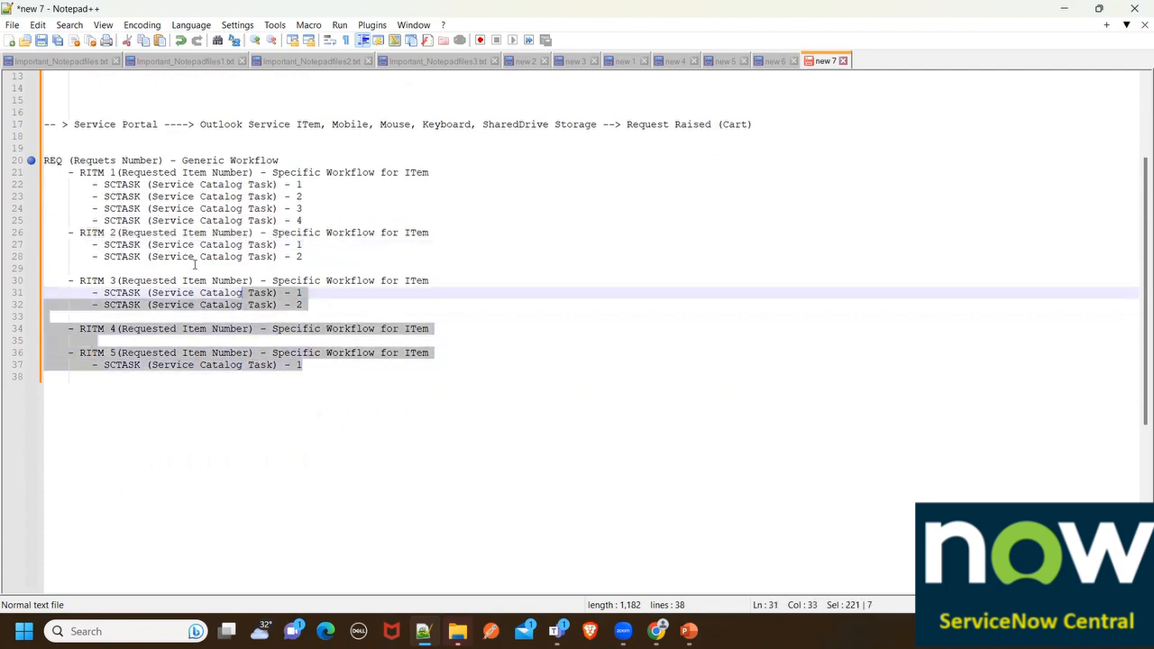
left_click_drag(194, 264, 62, 161)
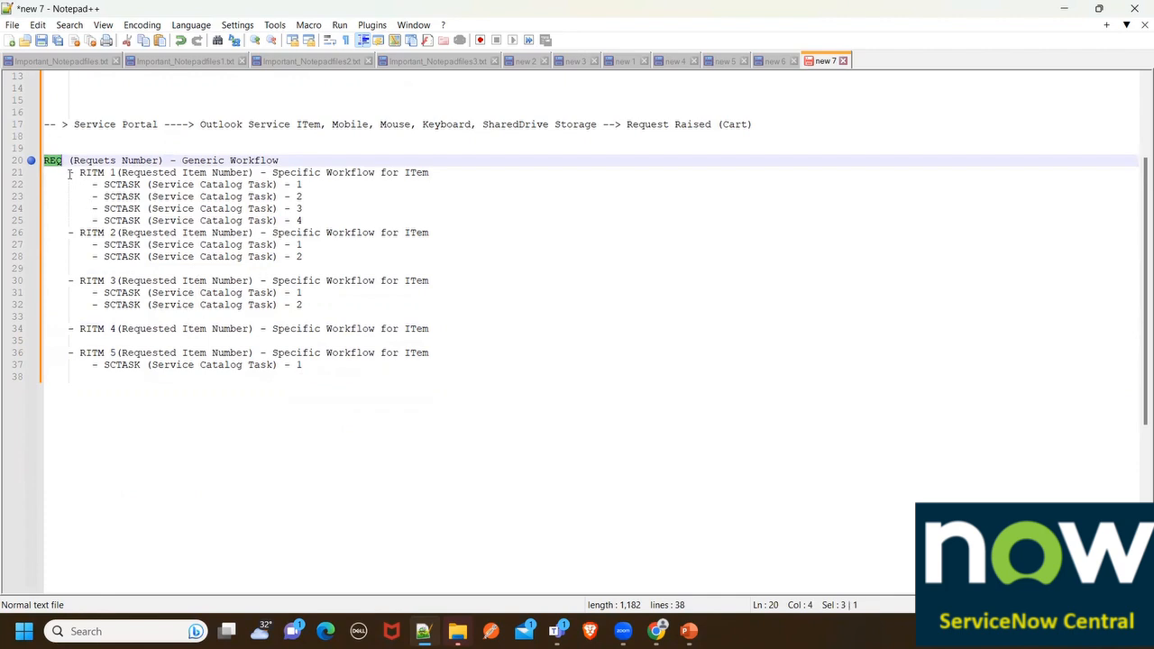
left_click_drag(69, 173, 390, 367)
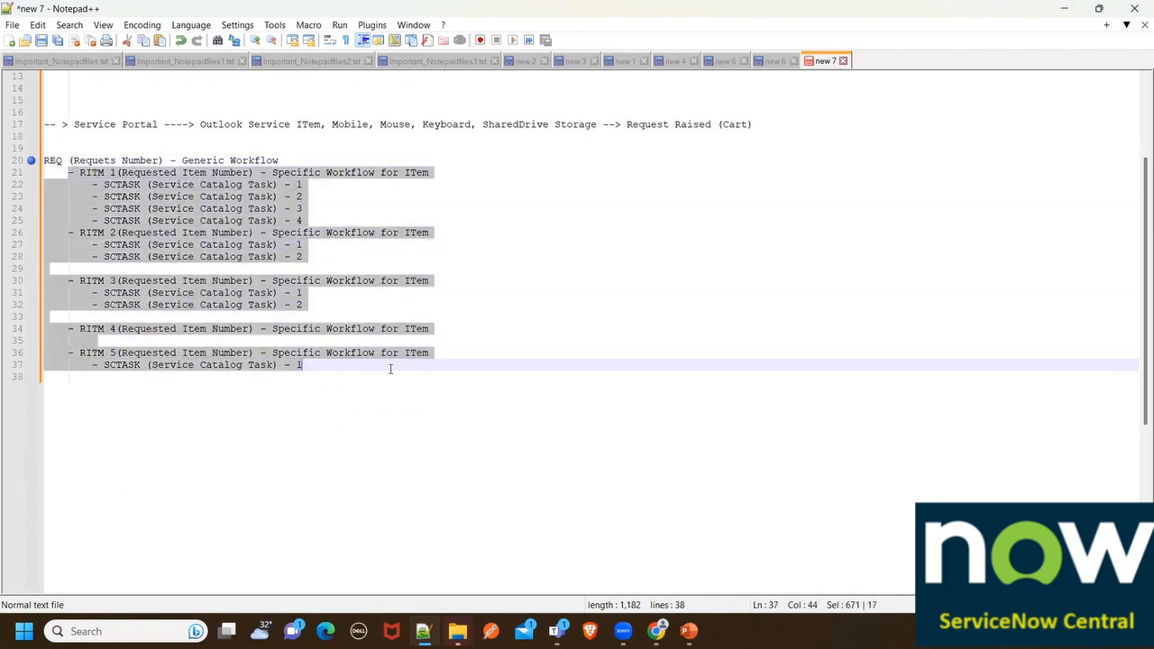
left_click(358, 406)
left_click_drag(81, 183, 303, 222)
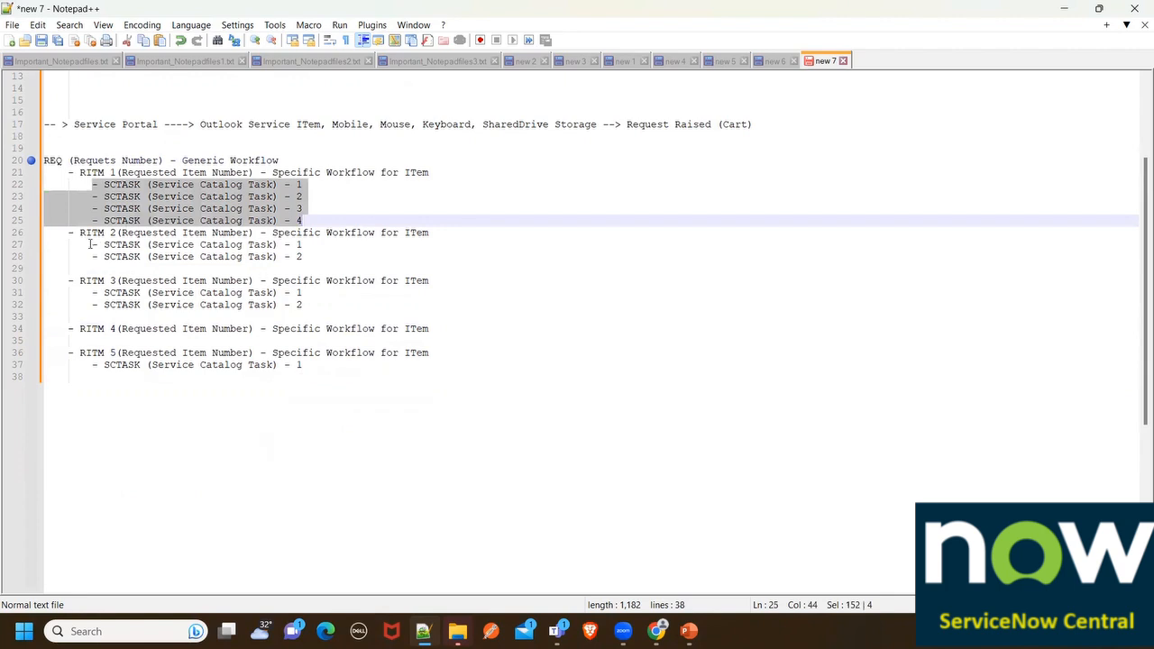
left_click_drag(91, 245, 280, 270)
left_click_drag(90, 293, 293, 313)
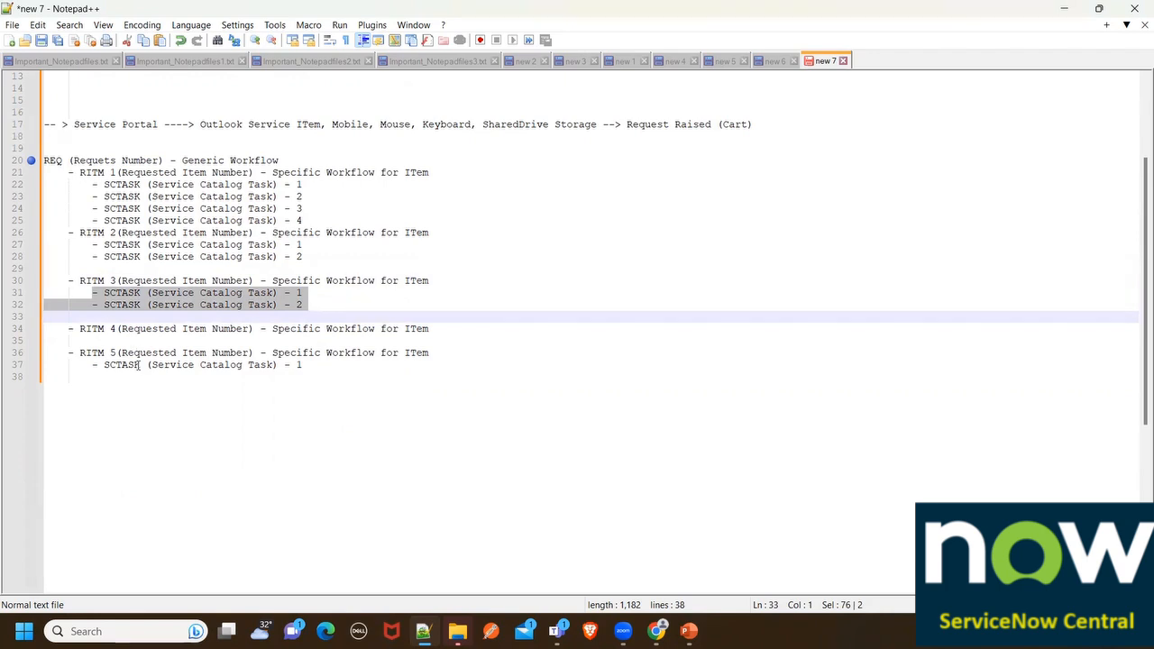
left_click_drag(70, 352, 121, 328)
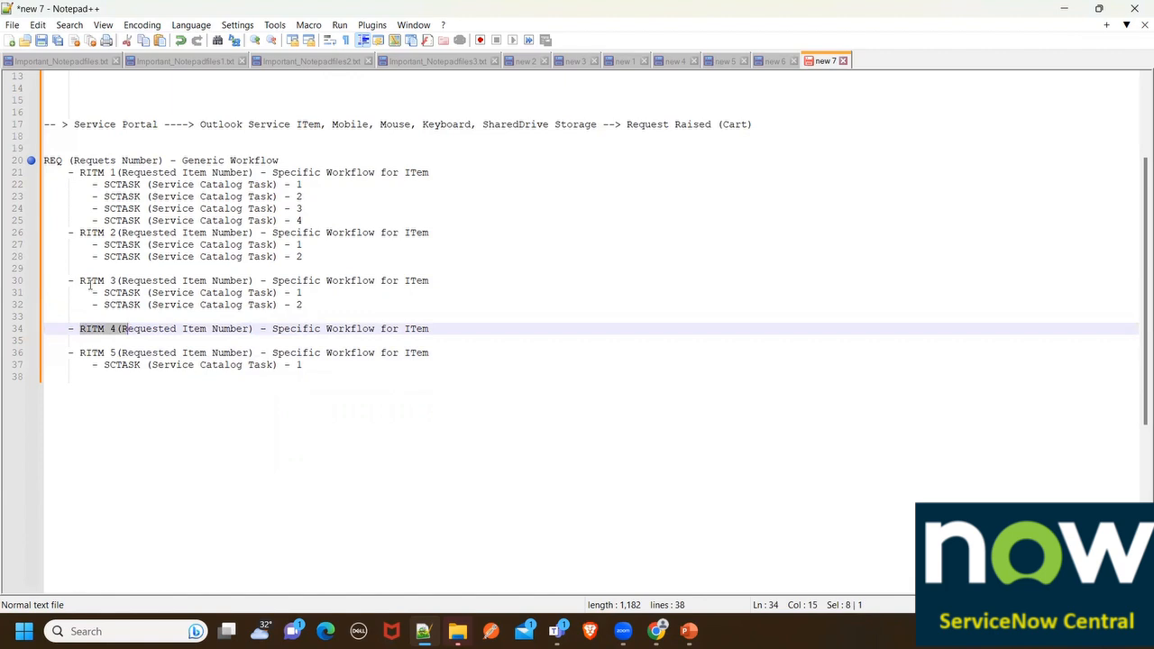
left_click_drag(87, 281, 122, 270)
left_click_drag(82, 233, 119, 232)
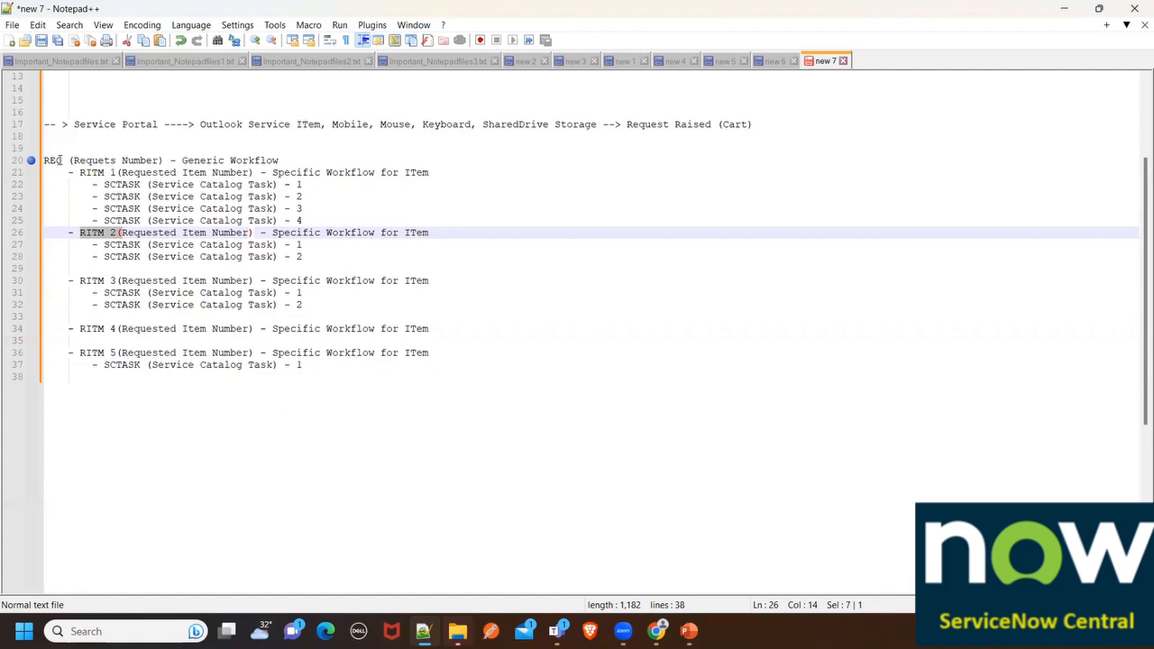
left_click(656, 631)
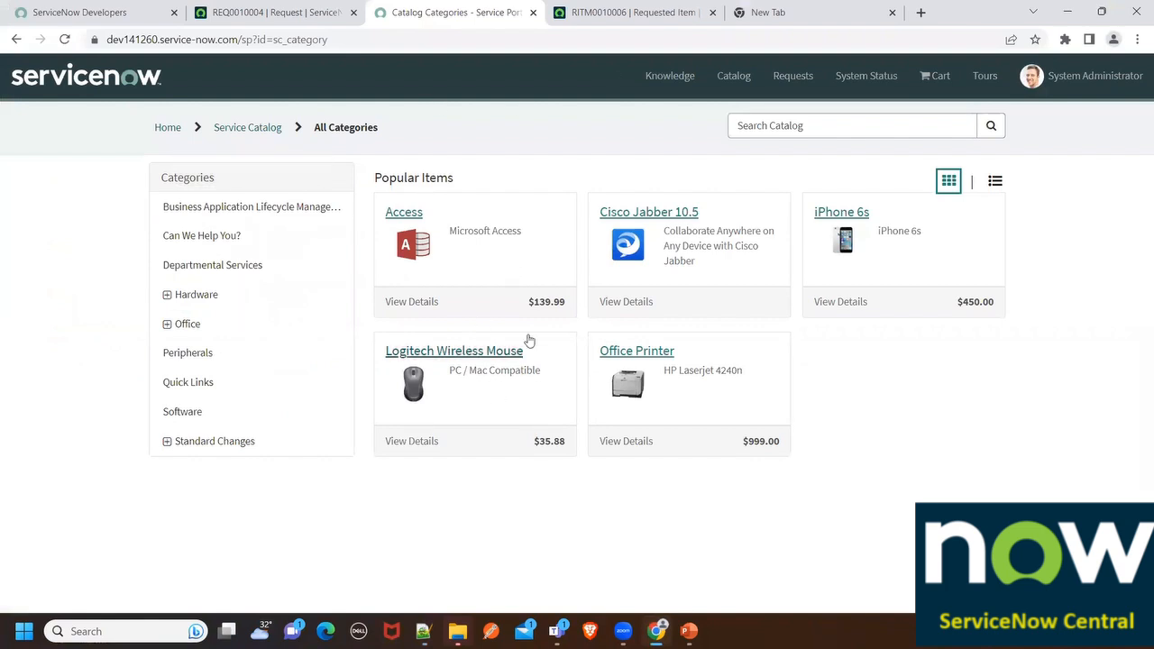
Filter the navigator for 'maintain' and open Maintain Catalogs to list Technical Catalog, Resources and Service Catalog
left_click(271, 12)
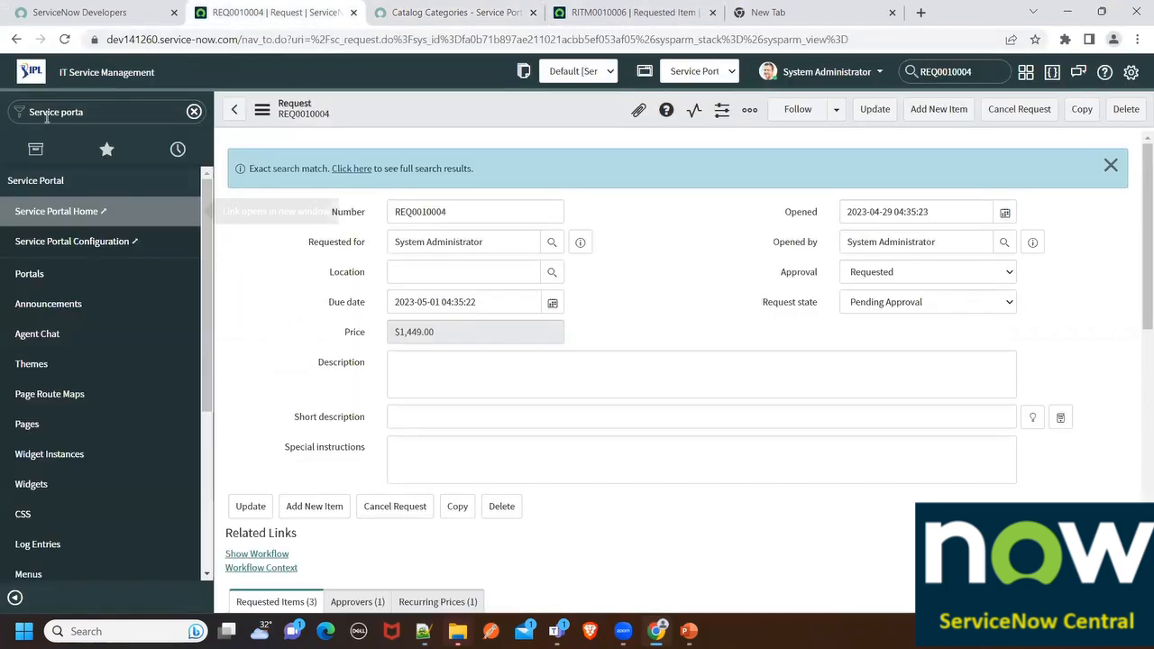
left_click(91, 110)
type("maint")
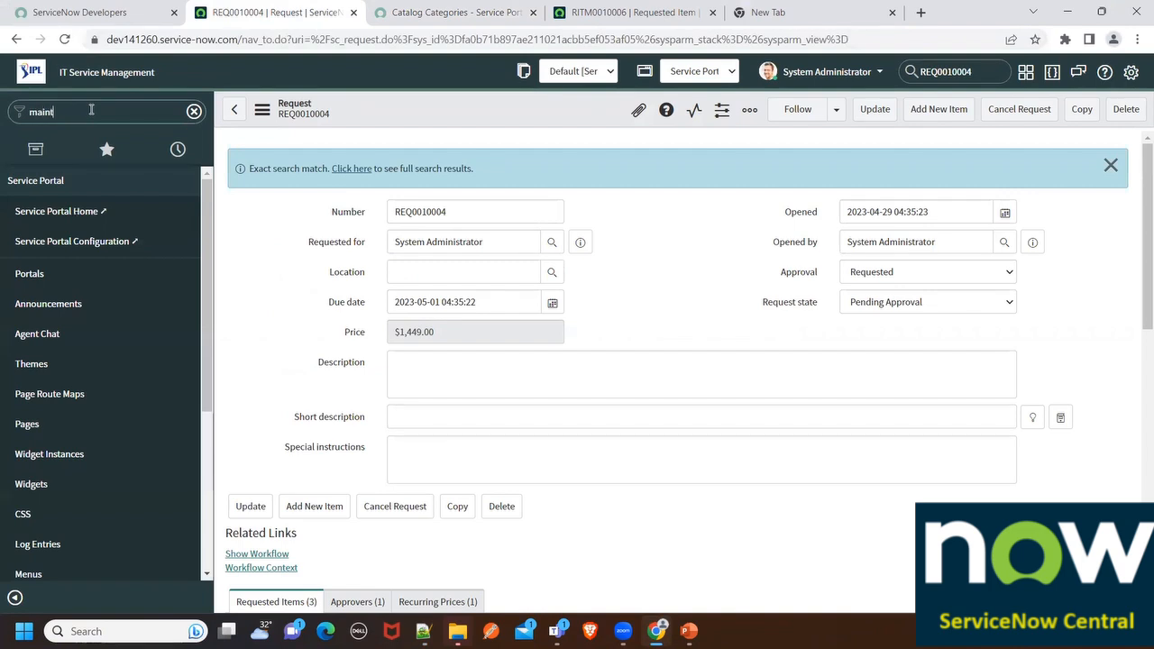
type("ain i")
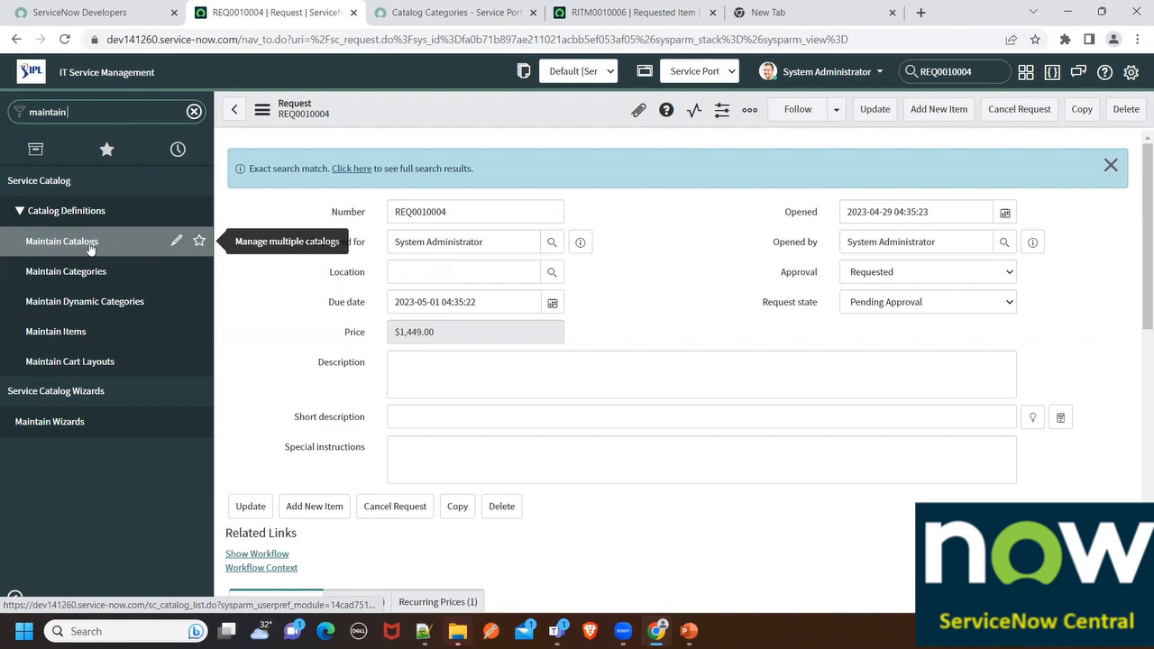
left_click(148, 257)
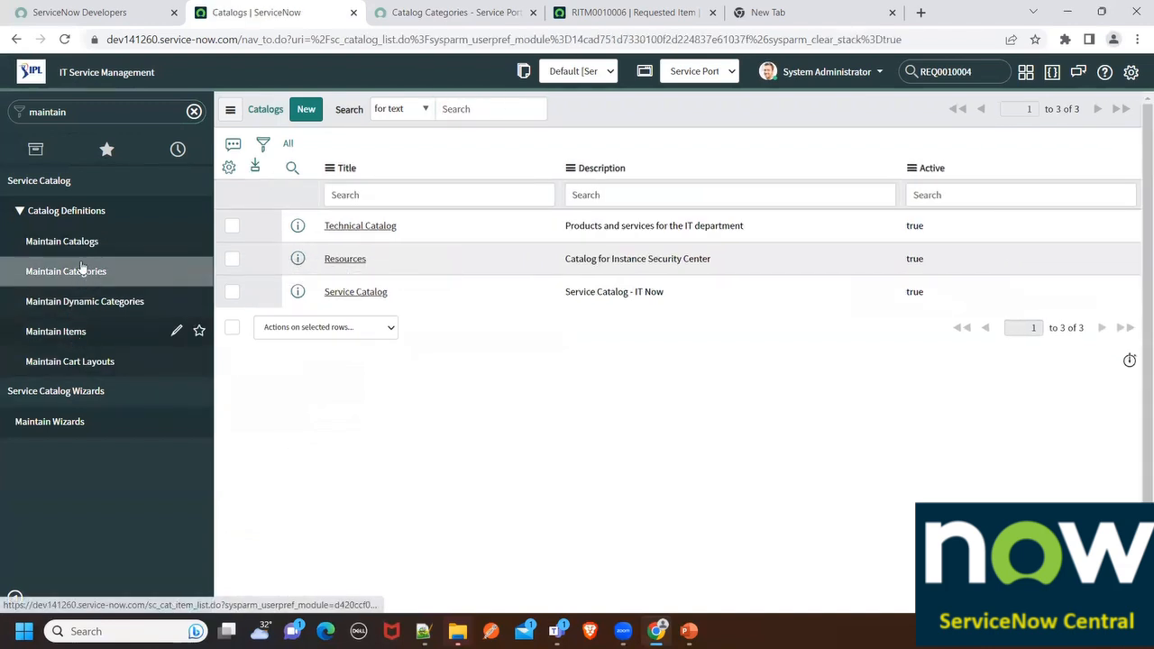
Review the 46 catalog categories against the portal, then open the 157-item Catalog Items list
left_click(85, 271)
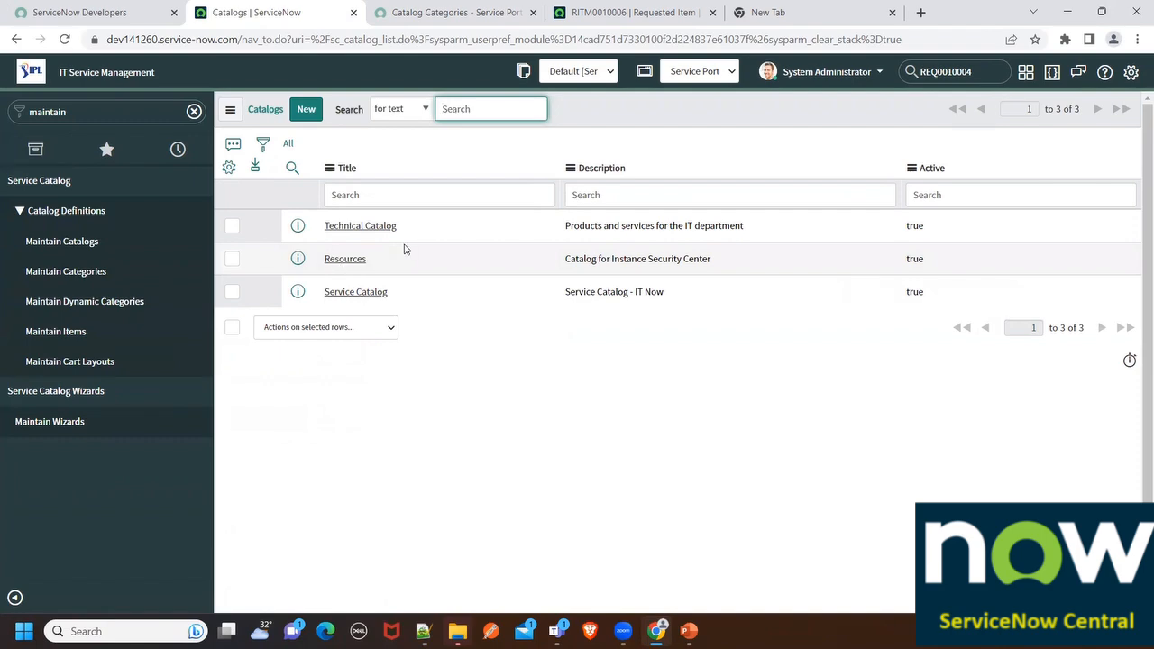
left_click(56, 278)
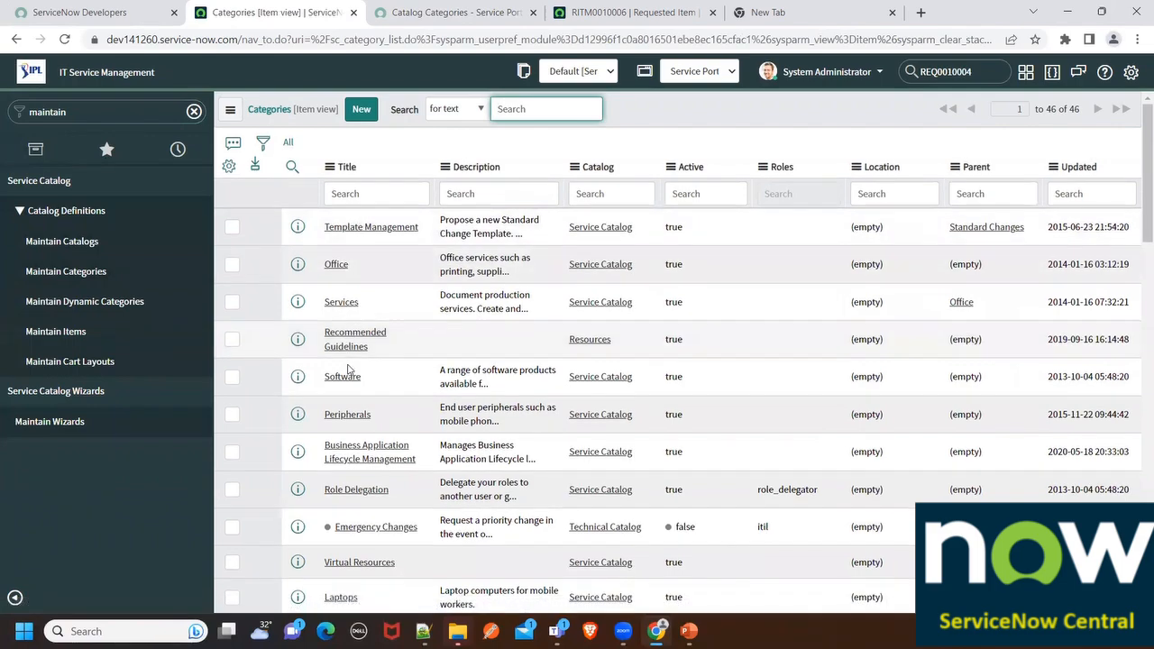
scroll(348, 368, "down", 12)
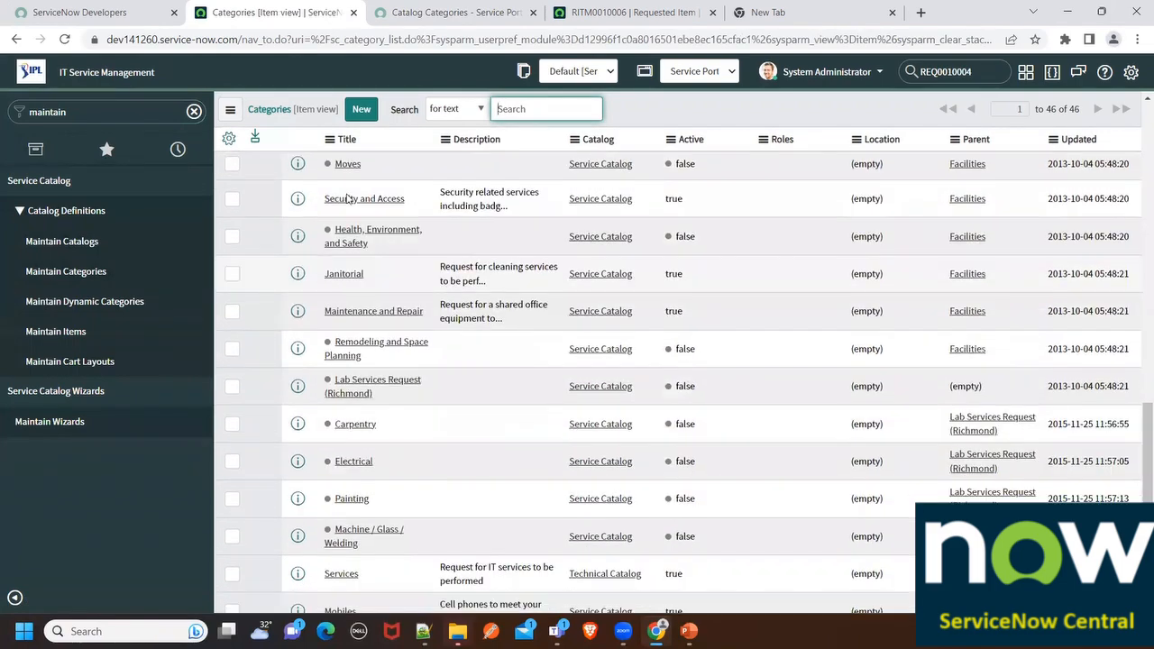
left_click(413, 12)
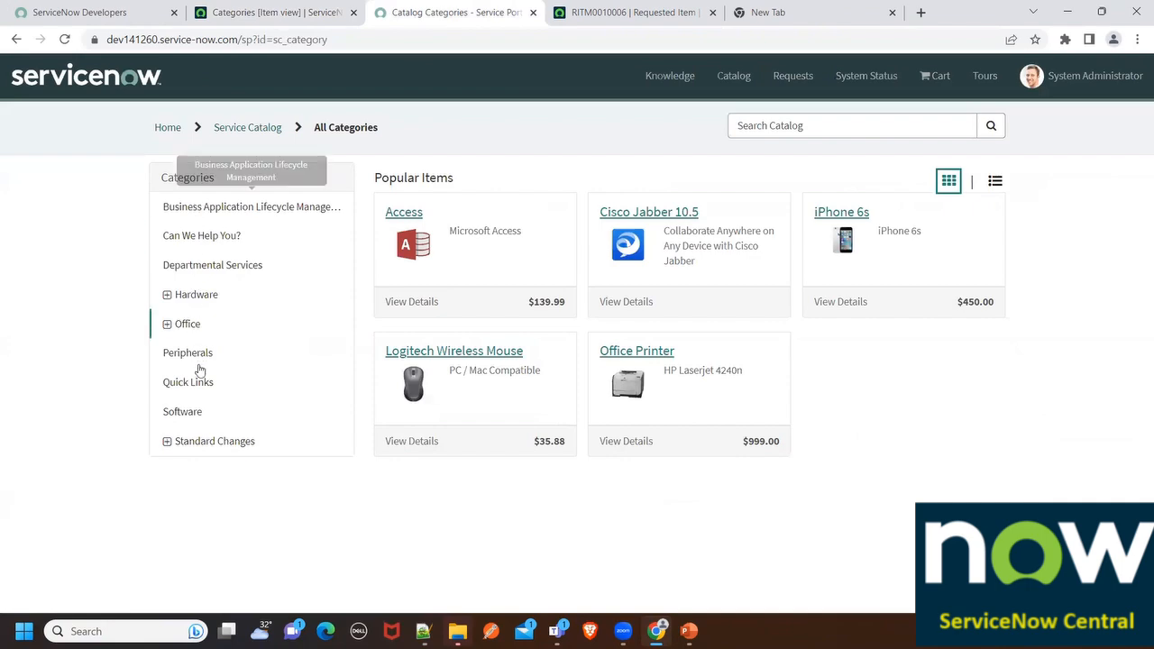
left_click(261, 13)
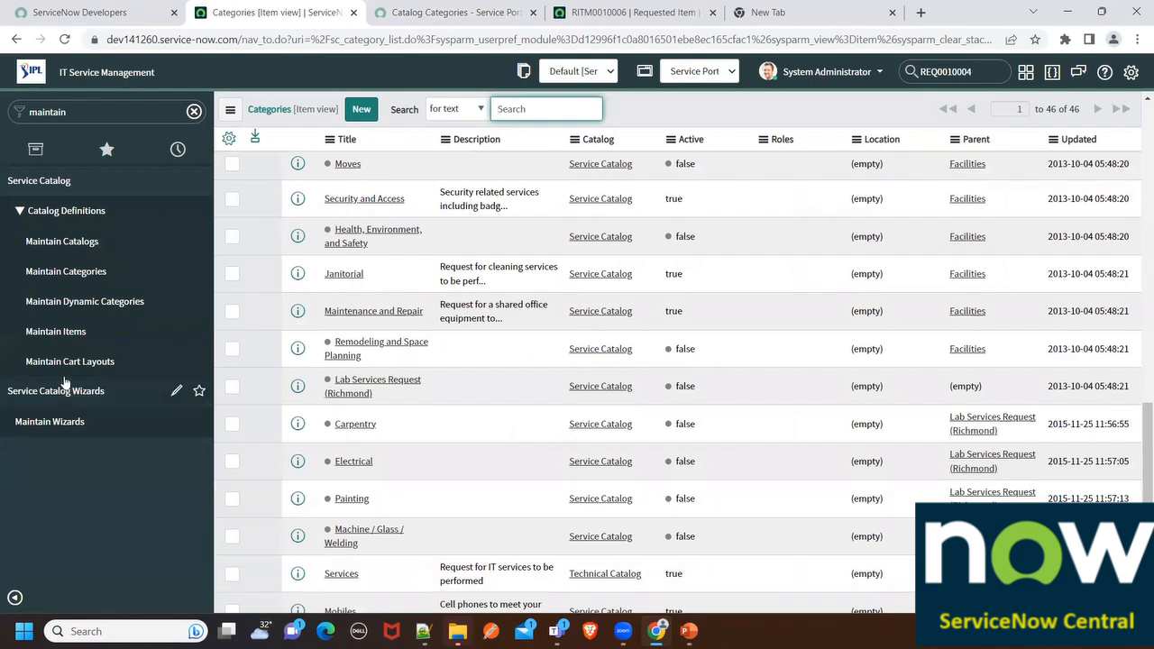
left_click(74, 332)
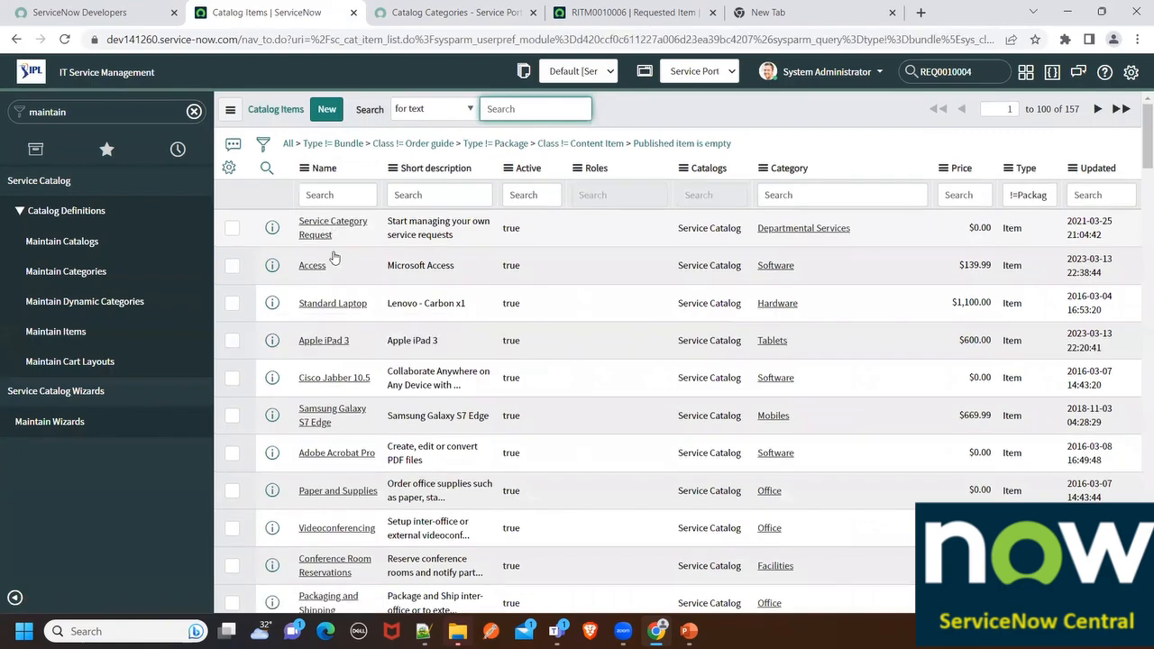
Filter the catalog items by name 'Microsoft Access', then shorten the filter to 'Microsoft'
scroll(333, 259, "down", 10)
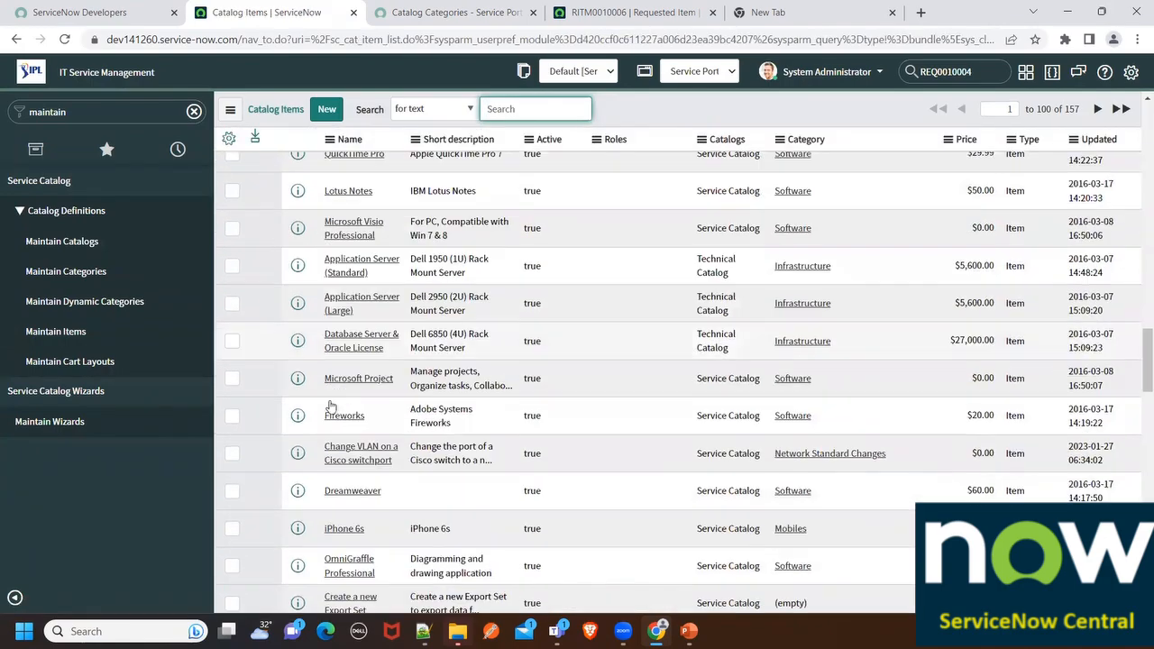
scroll(331, 405, "down", 15)
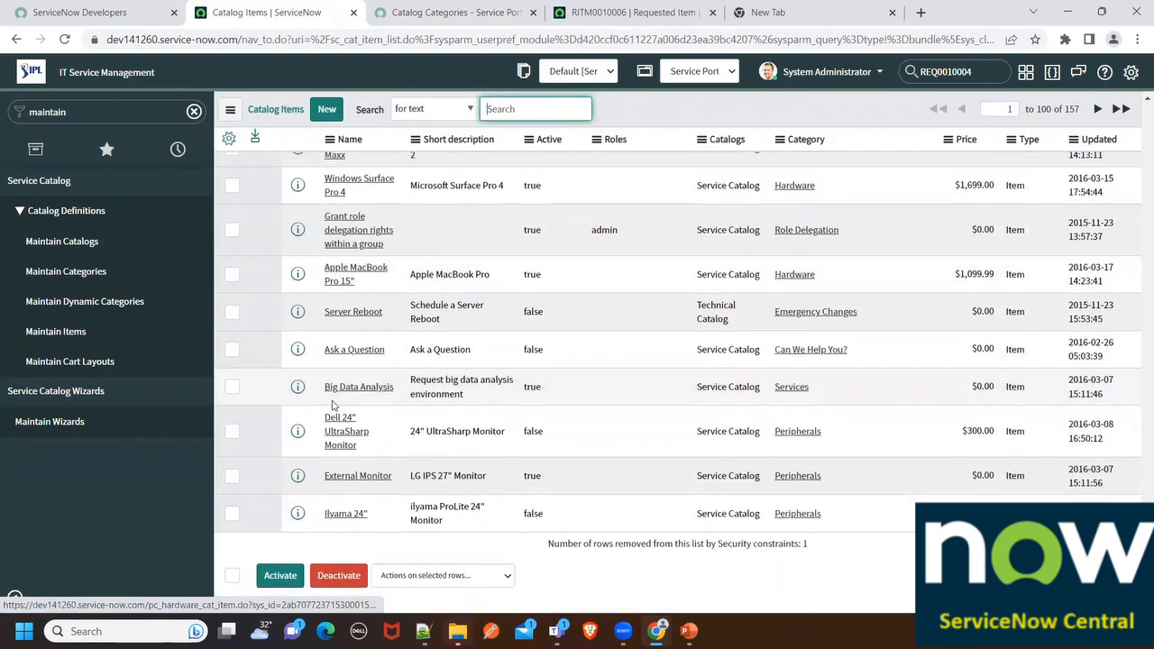
scroll(332, 405, "up", 15)
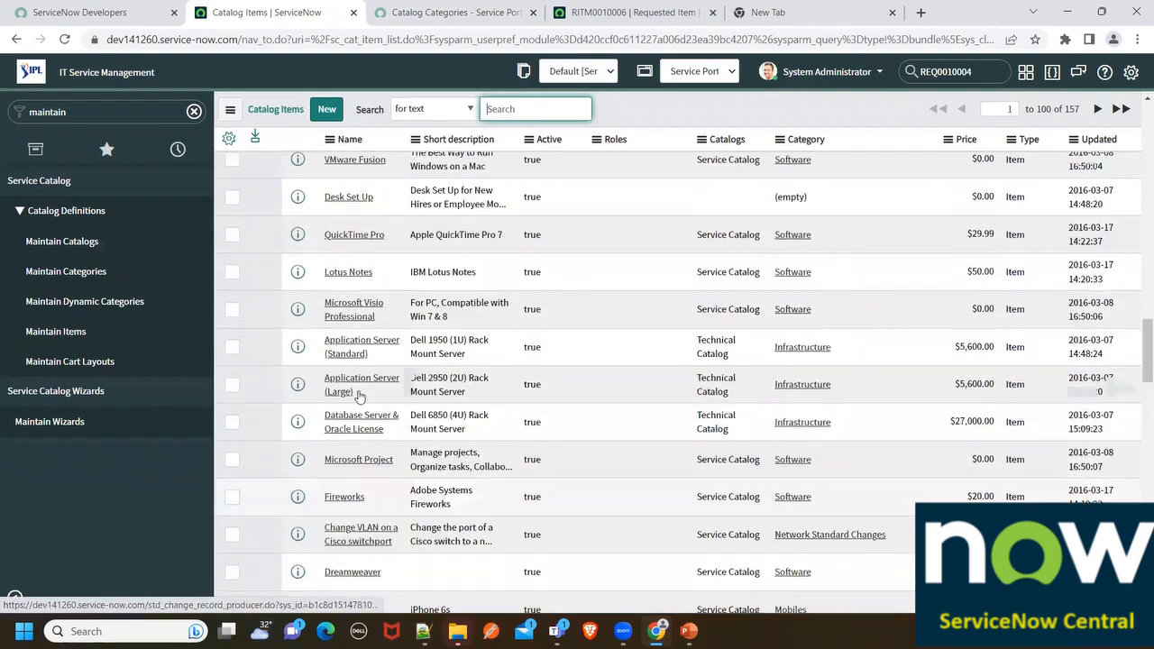
scroll(359, 397, "up", 15)
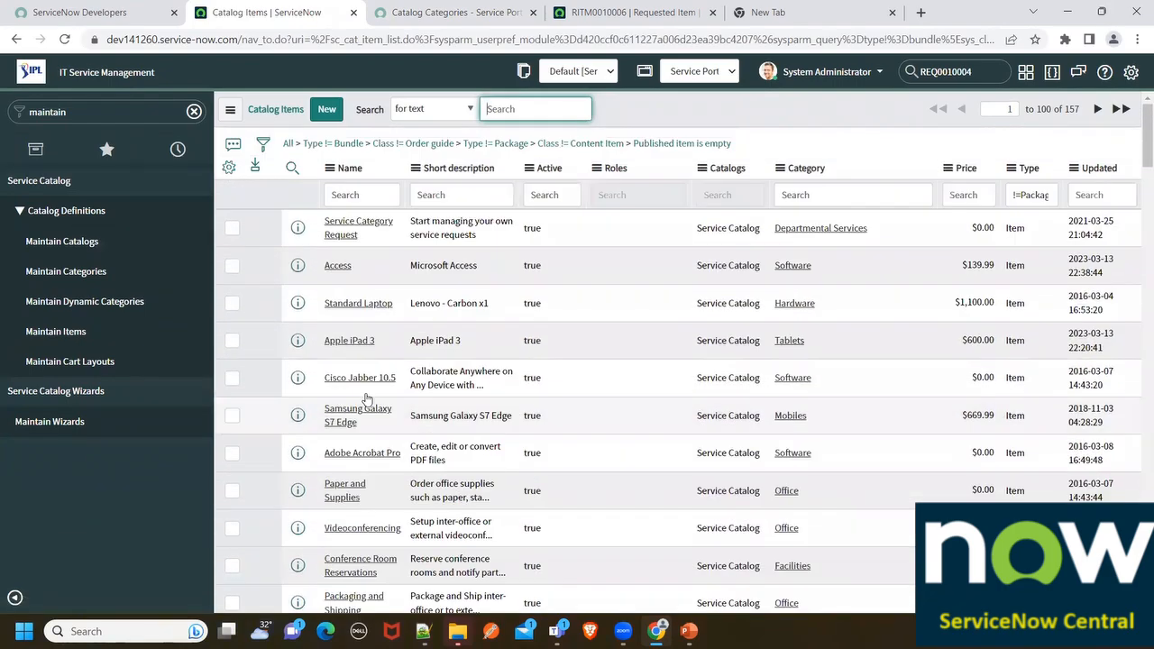
left_click(347, 211)
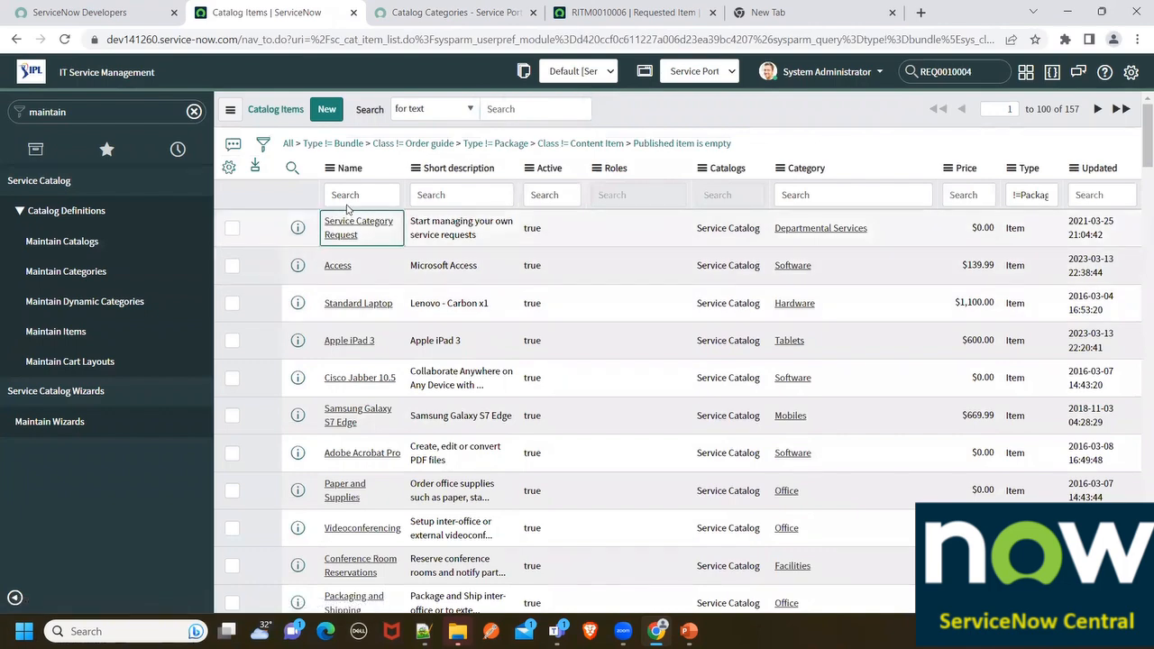
left_click(345, 195)
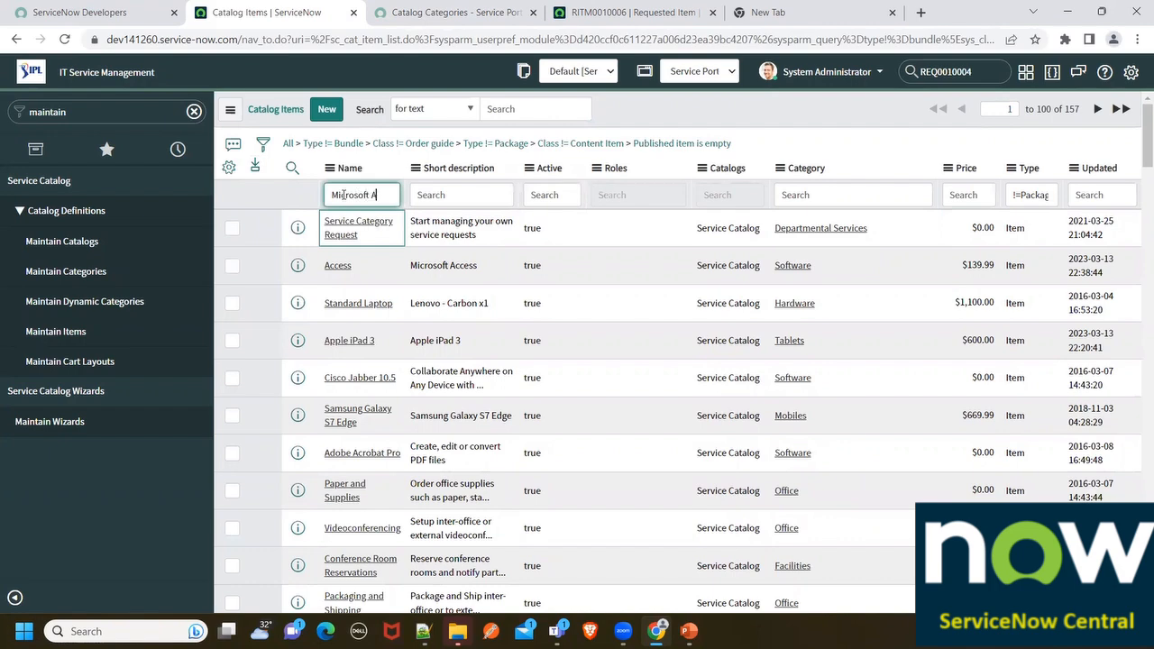
type("Microsoft Access")
key("Return")
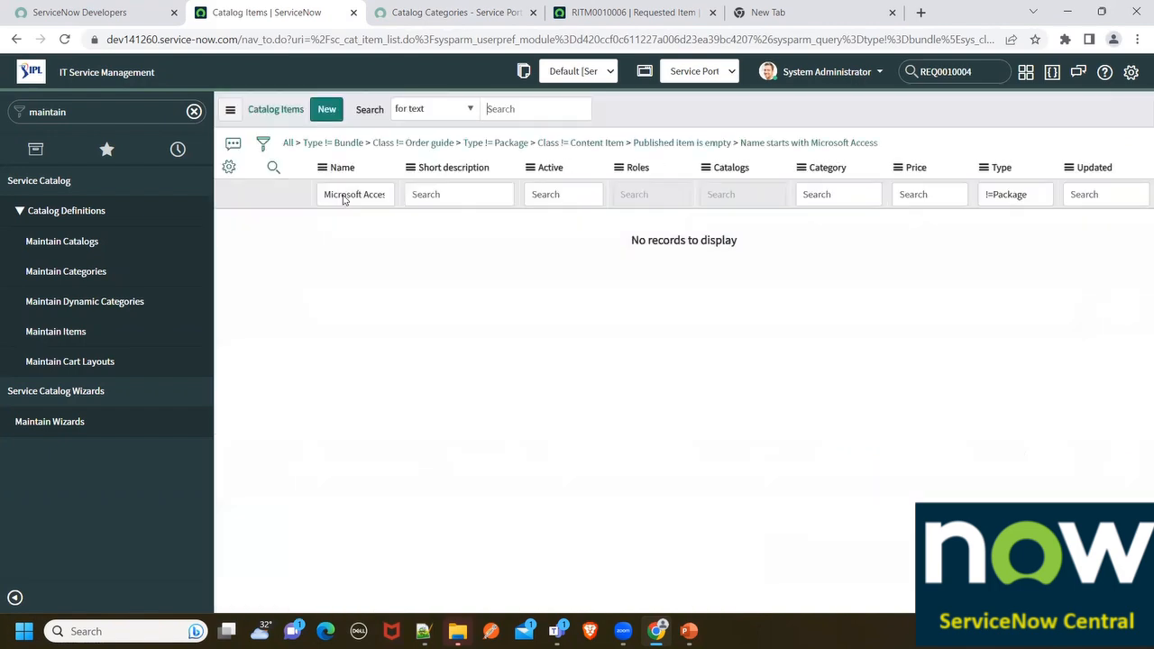
left_click_drag(387, 191, 518, 207)
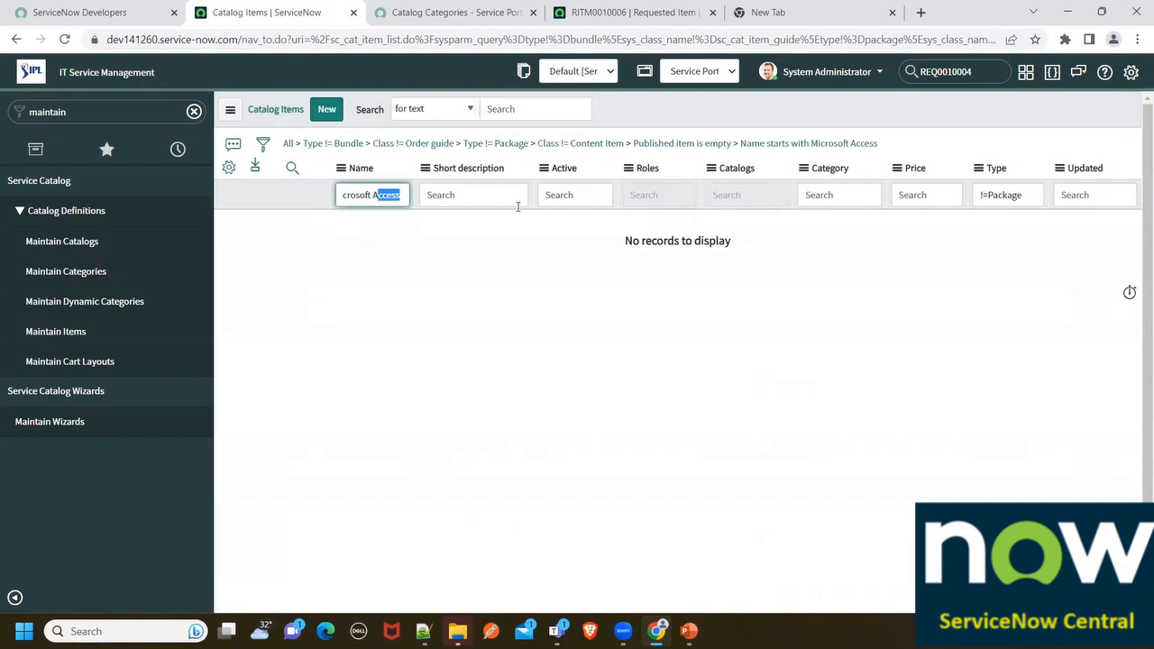
key("BackSpace")
key("Return")
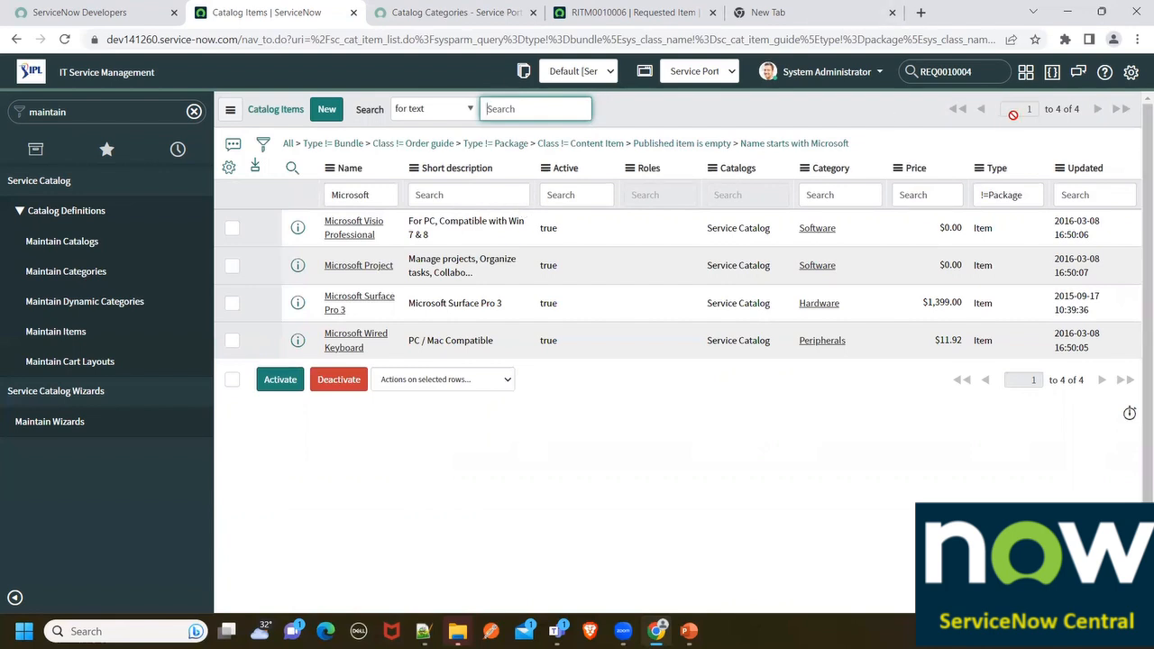
Remove the five breadcrumb conditions (Bundle, Order guide, Package, Content Item, Published item)
left_click(298, 144)
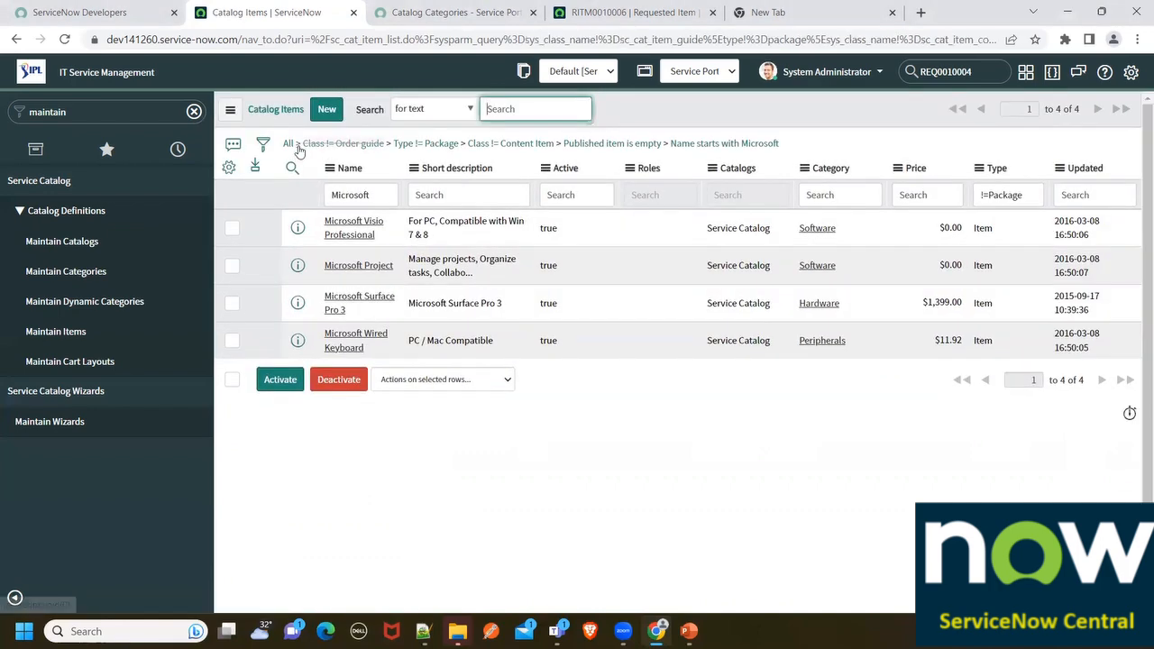
left_click(297, 145)
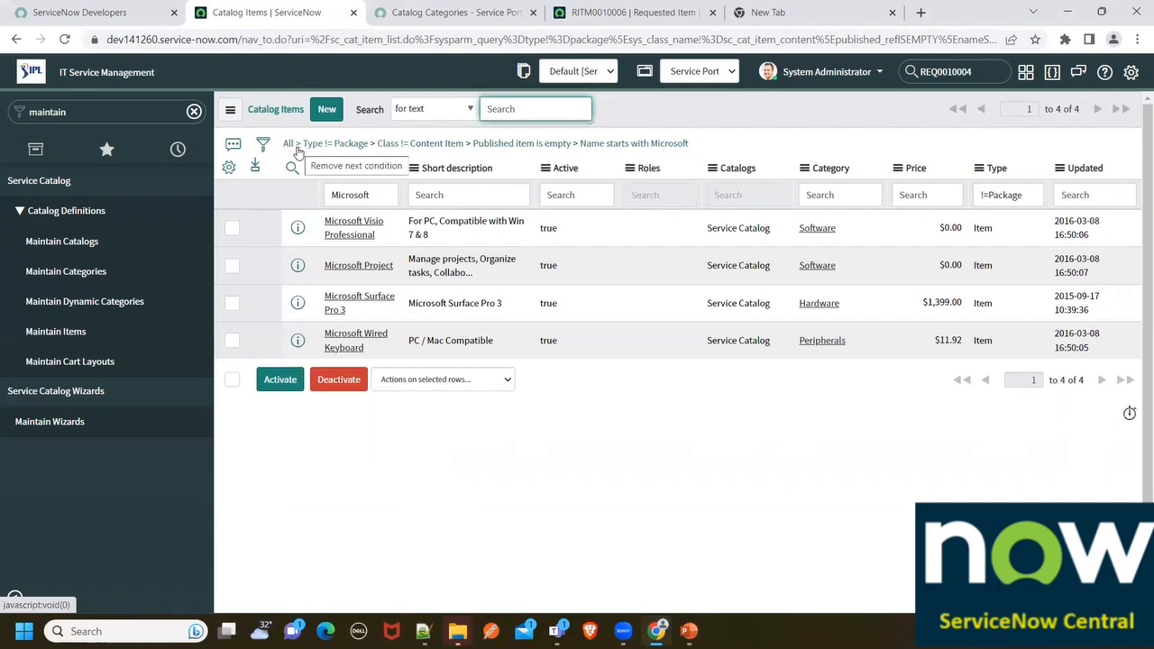
left_click(298, 145)
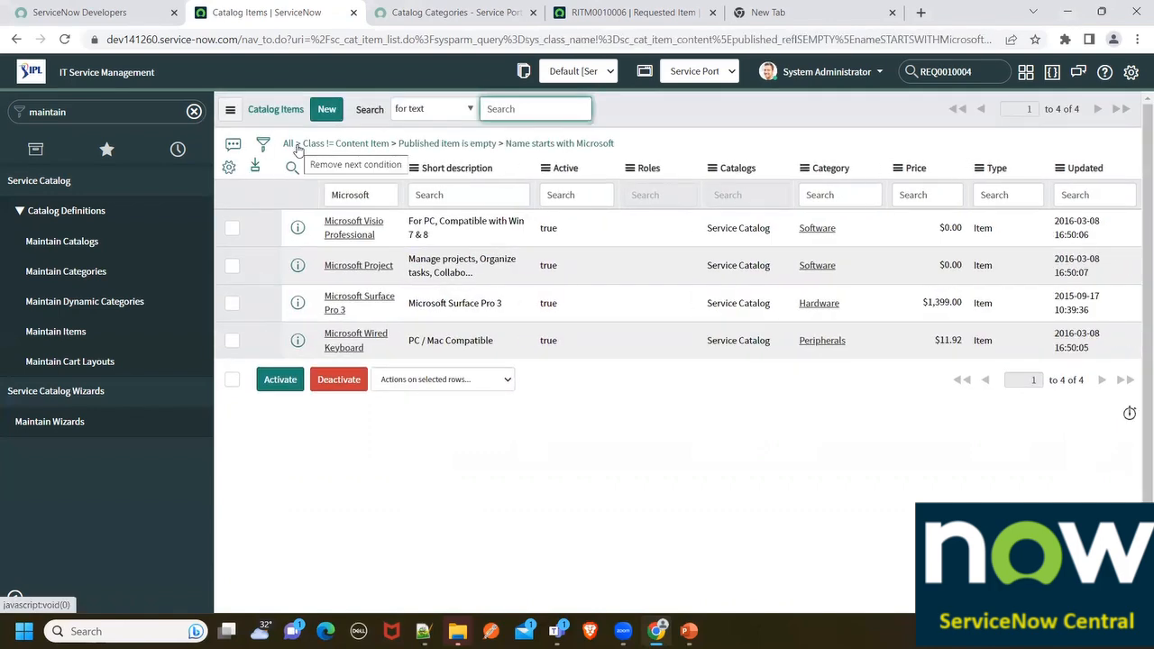
left_click(298, 146)
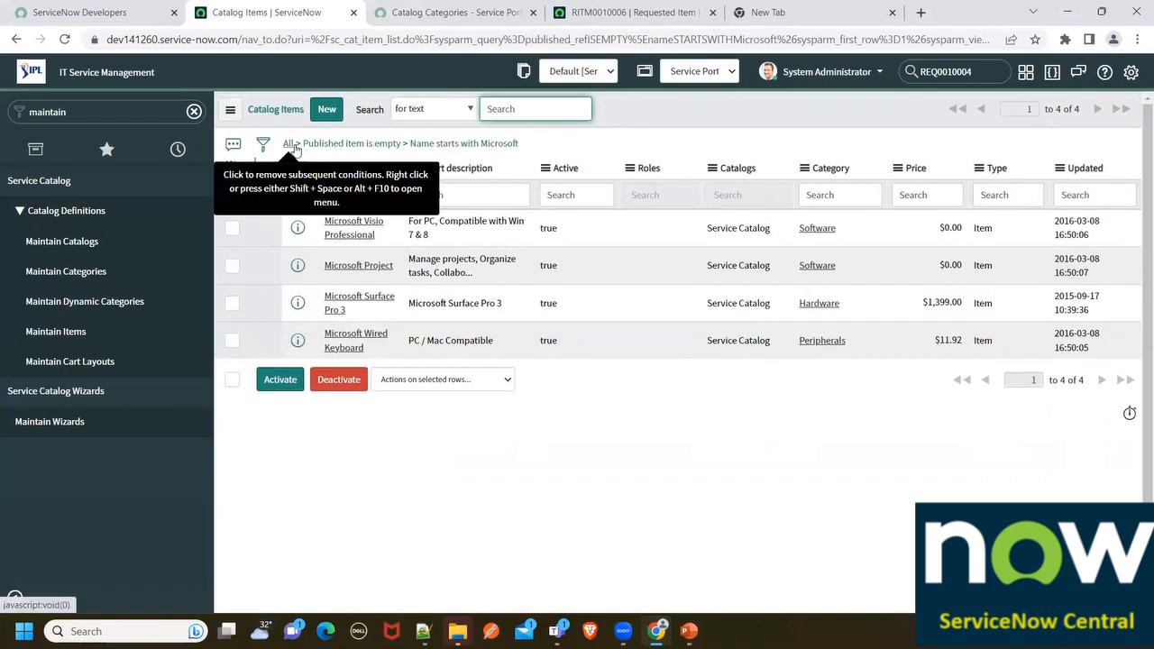
left_click(298, 147)
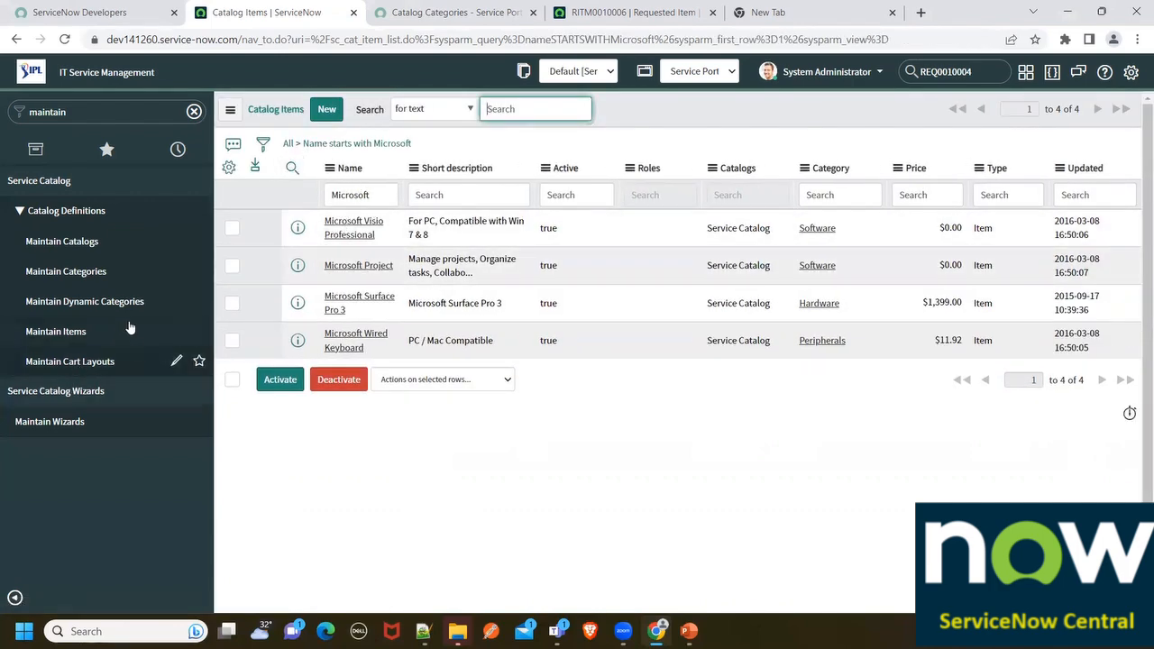
Change the name filter to 'Access', leaving only the Microsoft Access item
left_click(647, 7)
left_click(512, 7)
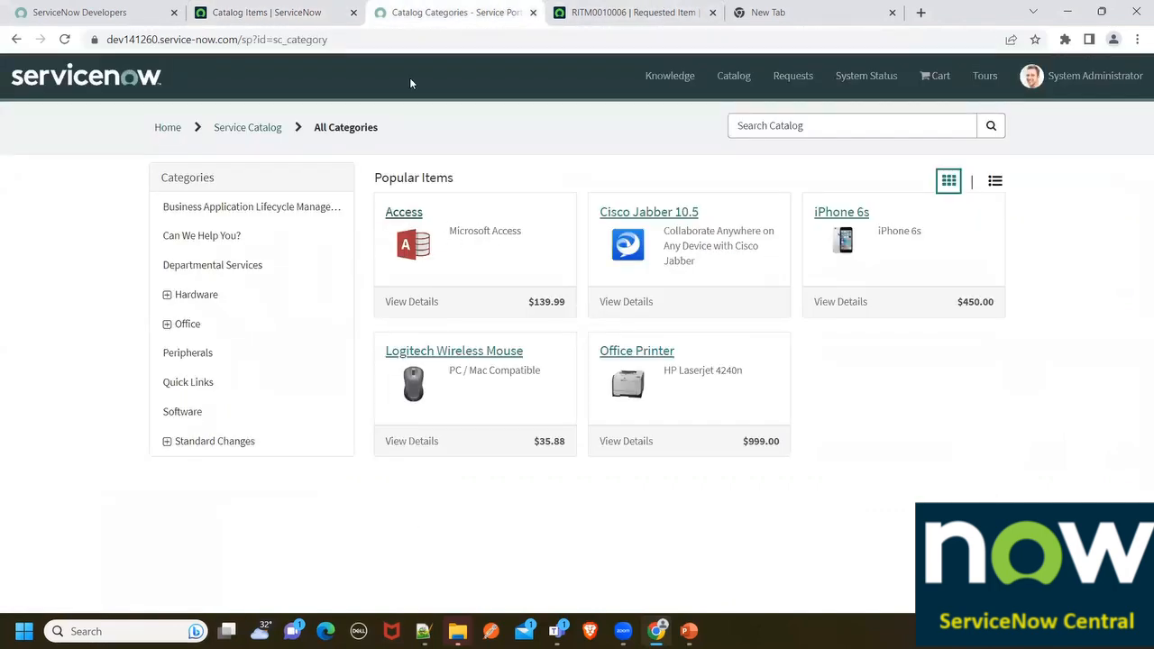
left_click(271, 12)
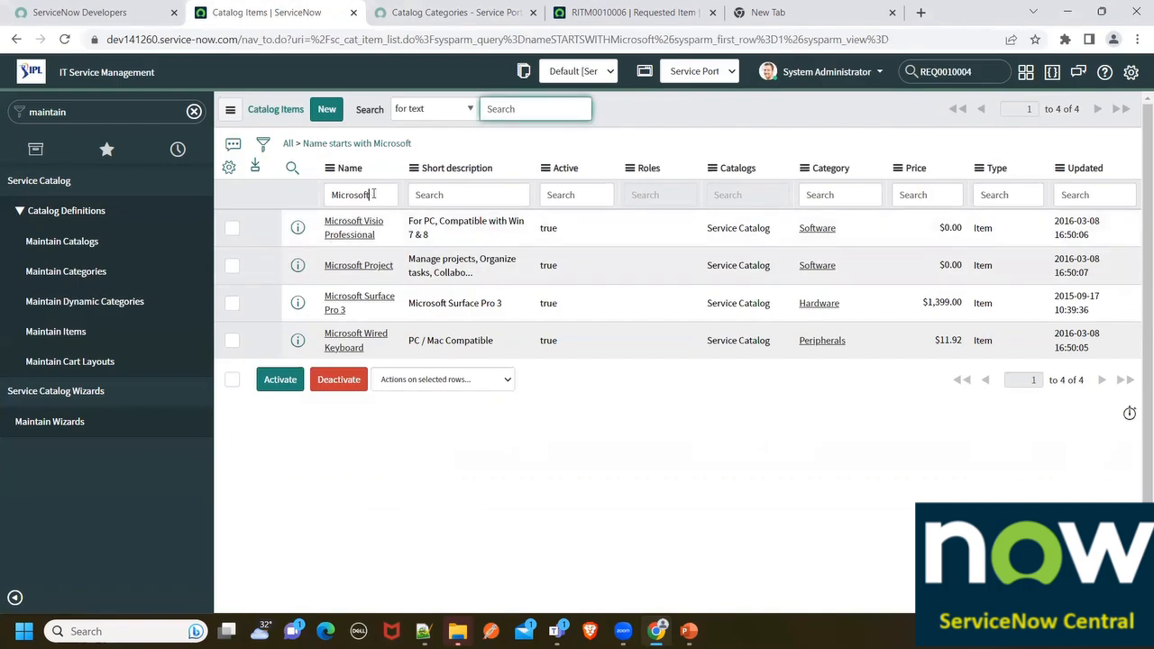
double_click(373, 194)
type("Access")
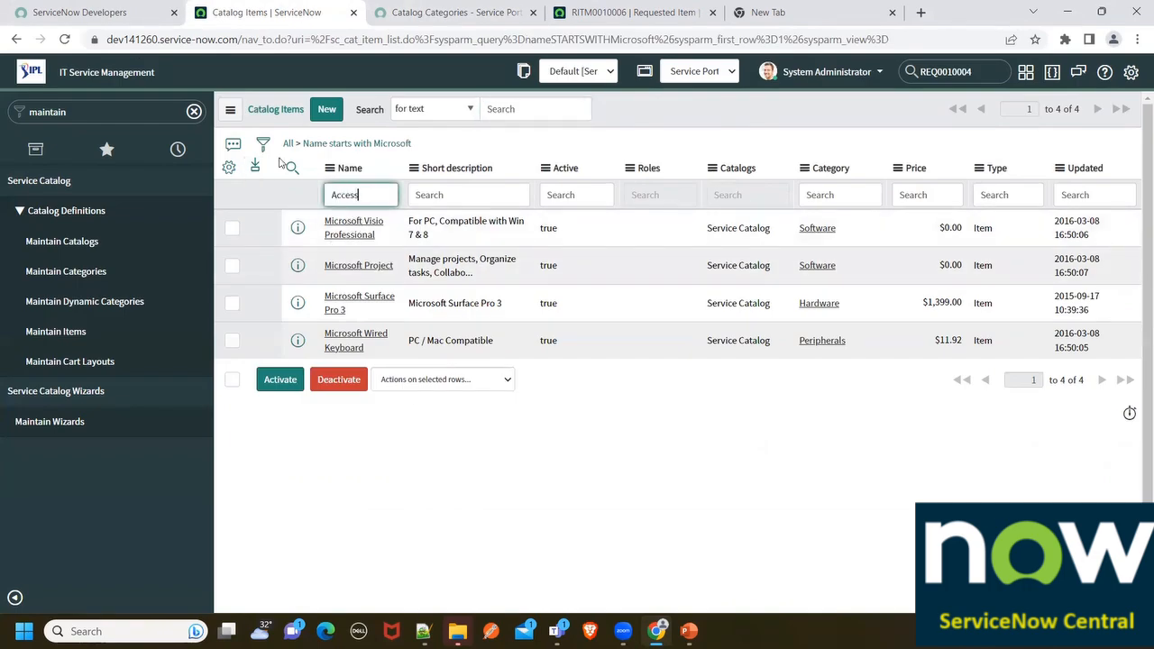
key("Return")
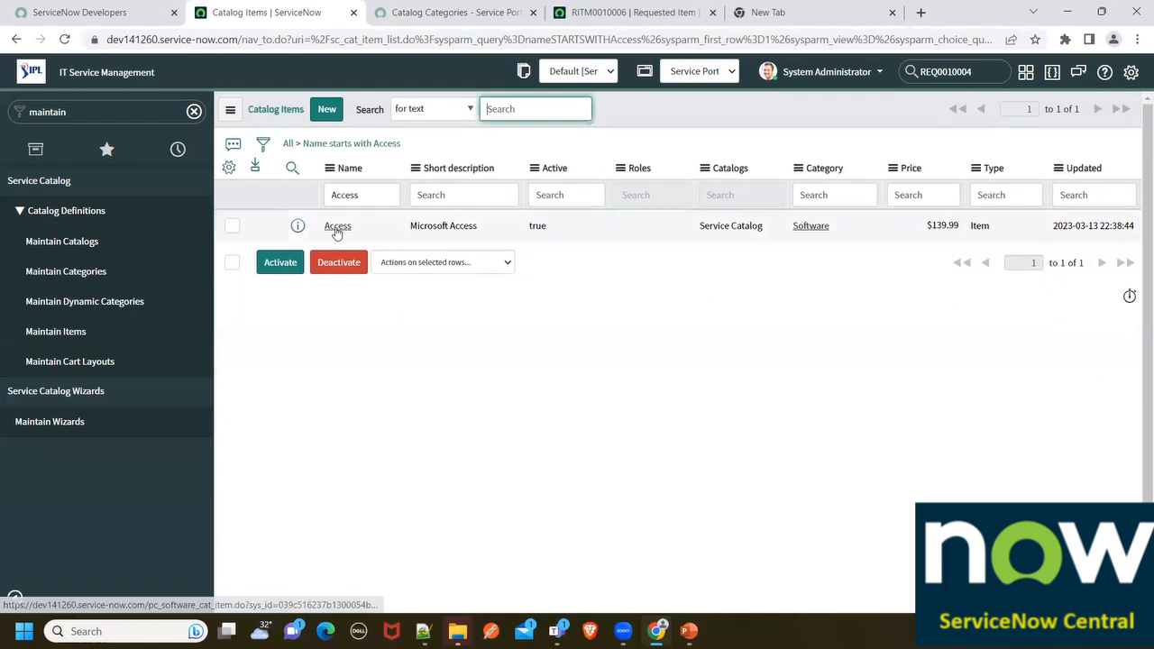
Inspect the Access catalog item record, then go back to the full 157-item Catalog Items list
left_click(333, 231)
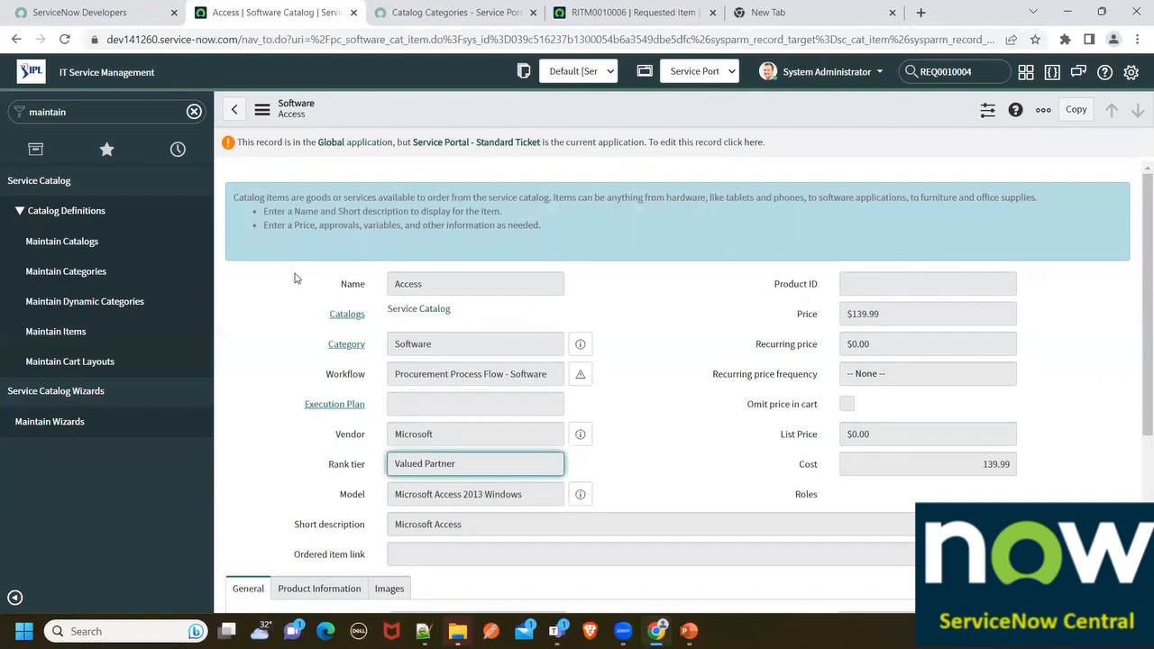
scroll(294, 280, "down", 2)
scroll(294, 280, "down", 2)
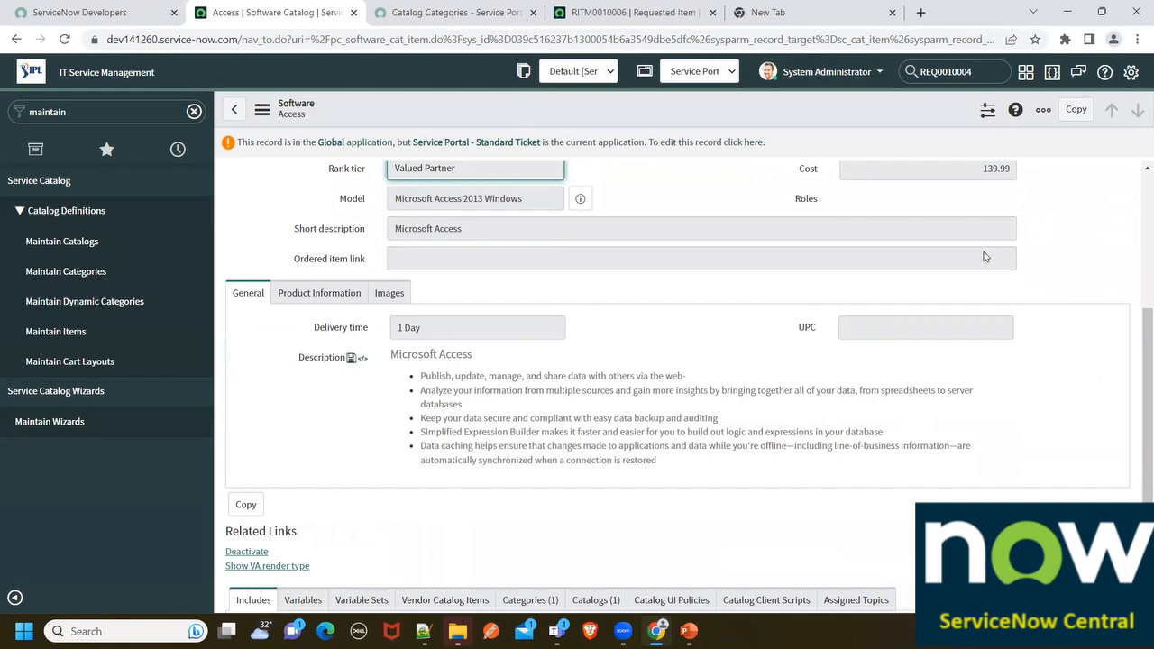
scroll(985, 257, "down", 3)
scroll(623, 412, "up", 7)
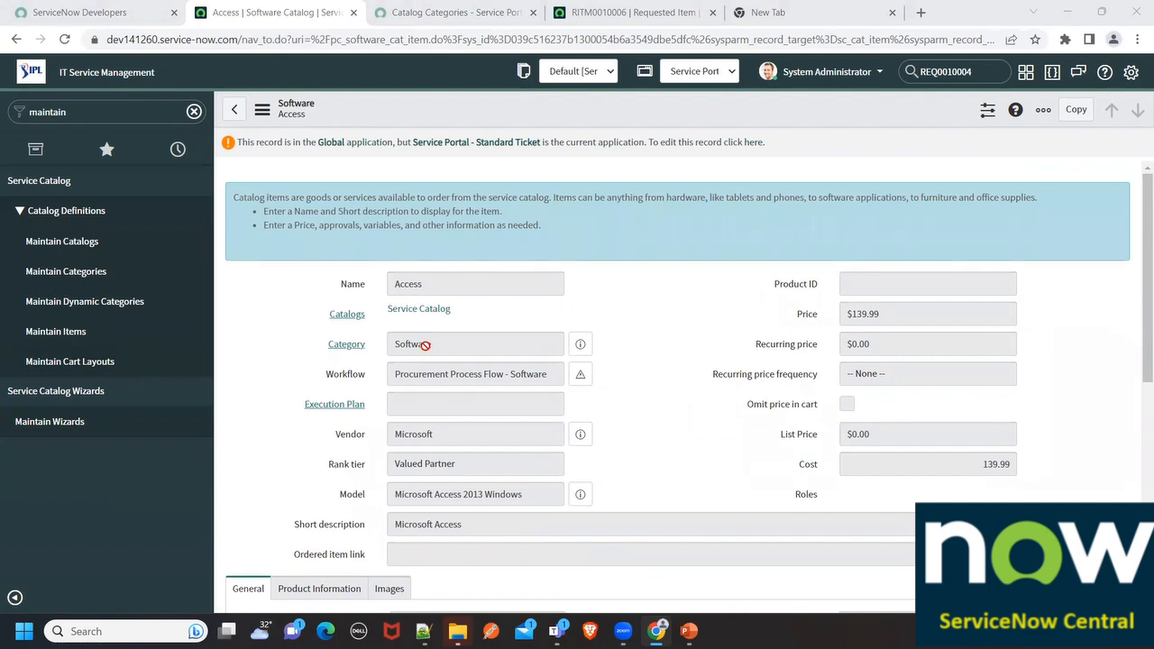
scroll(419, 351, "down", 3)
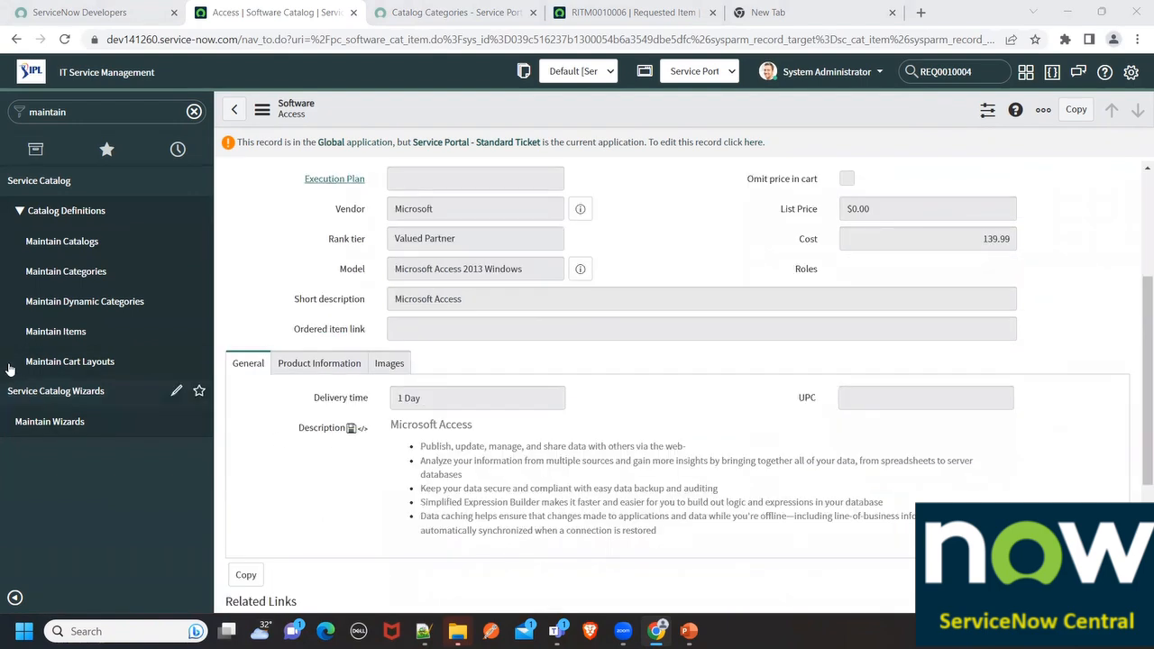
left_click(55, 331)
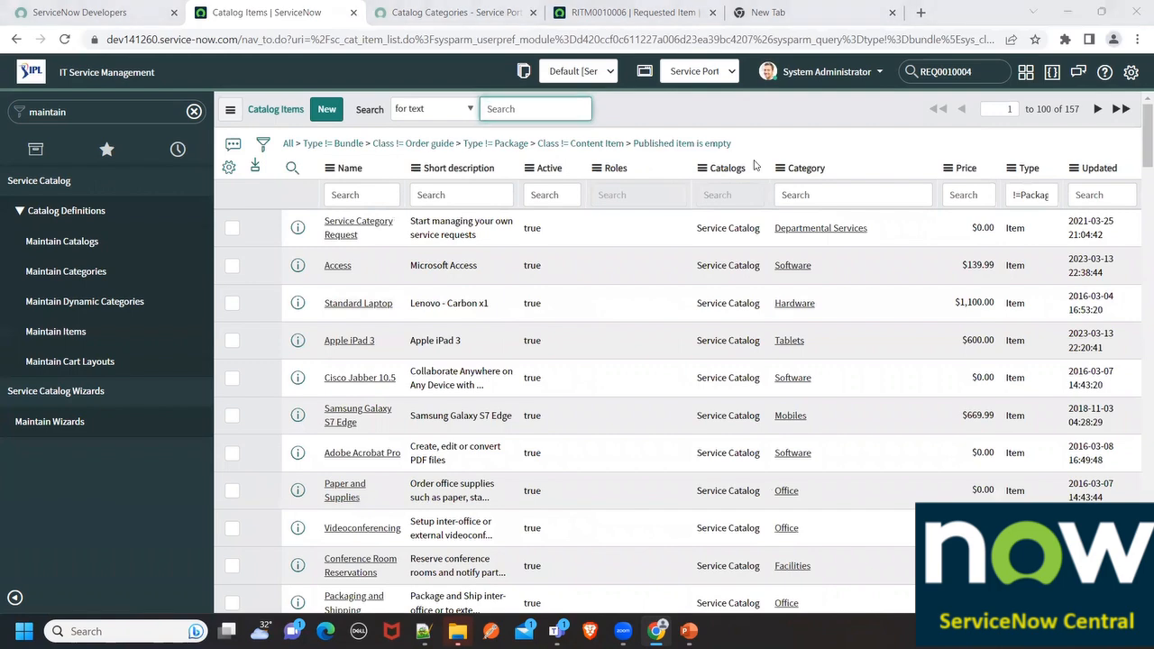
Start a new catalog item 'Student Registration Form' and add Service Catalog to its catalogs
left_click(319, 110)
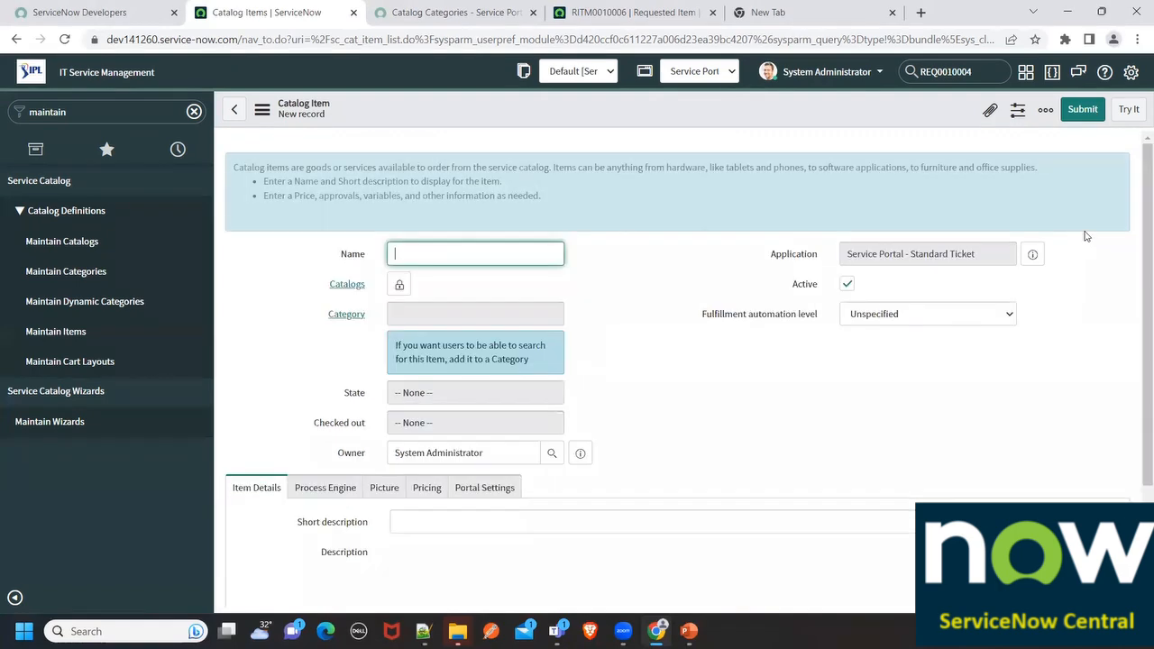
scroll(990, 316, "down", 3)
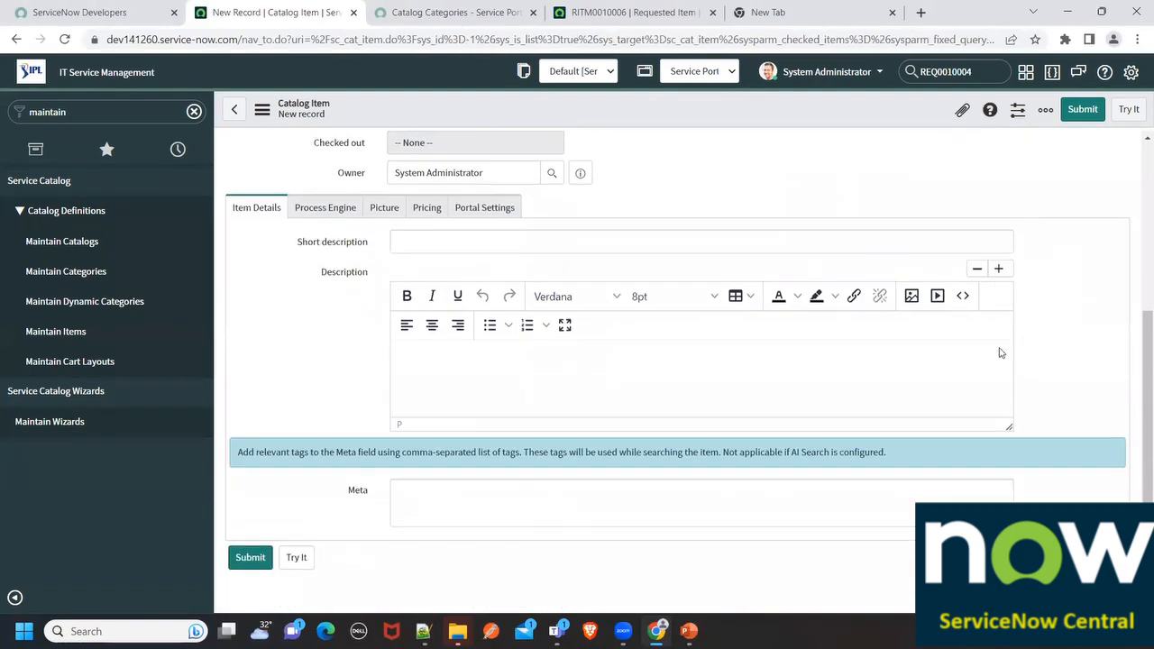
scroll(982, 361, "up", 3)
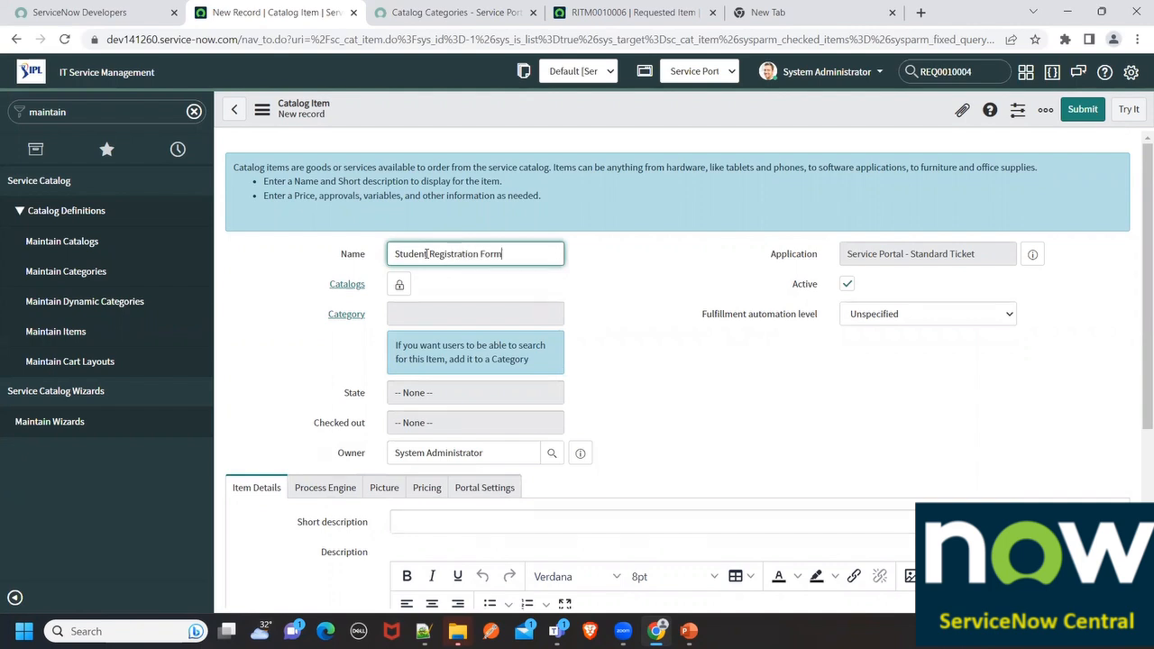
left_click(401, 283)
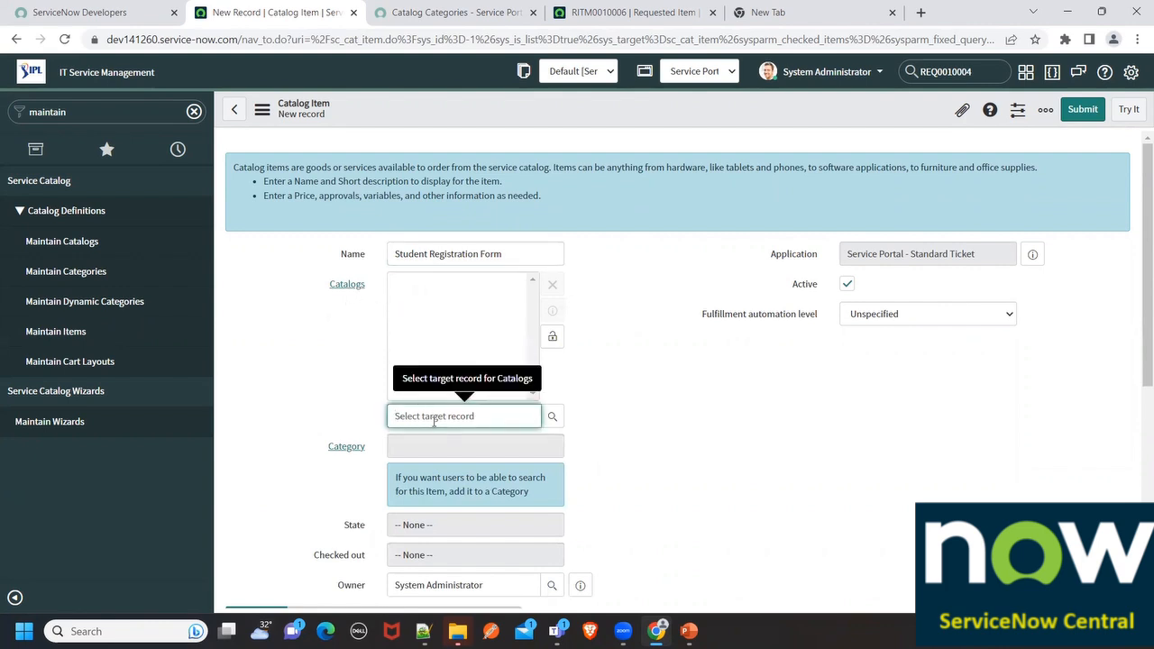
left_click(451, 12)
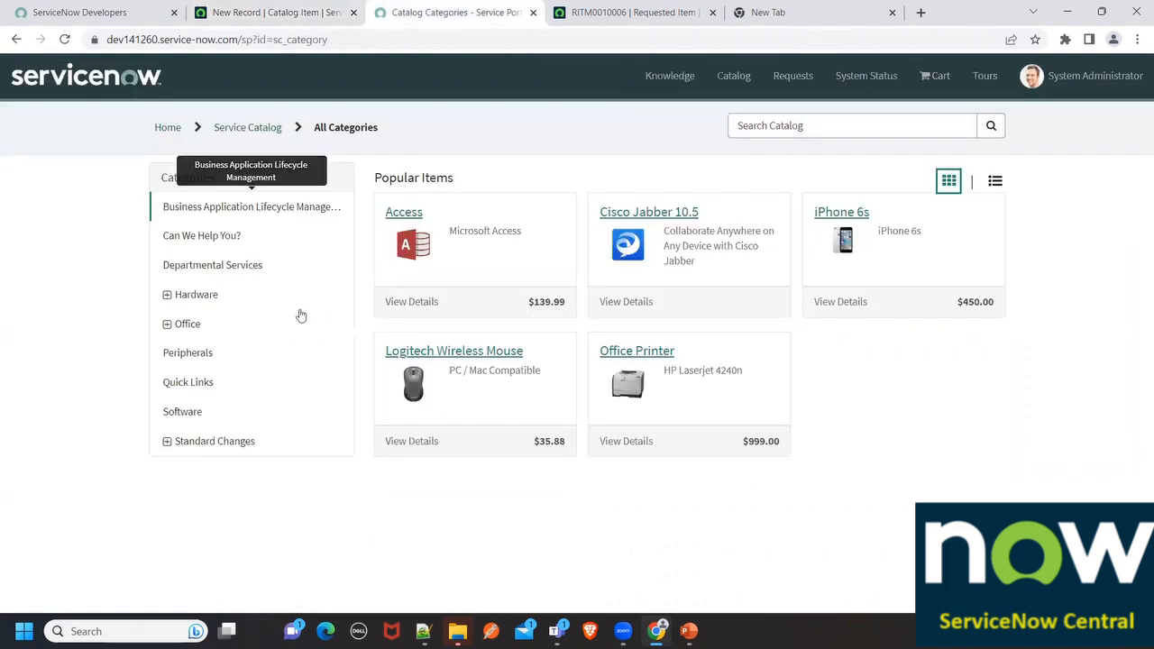
left_click(297, 12)
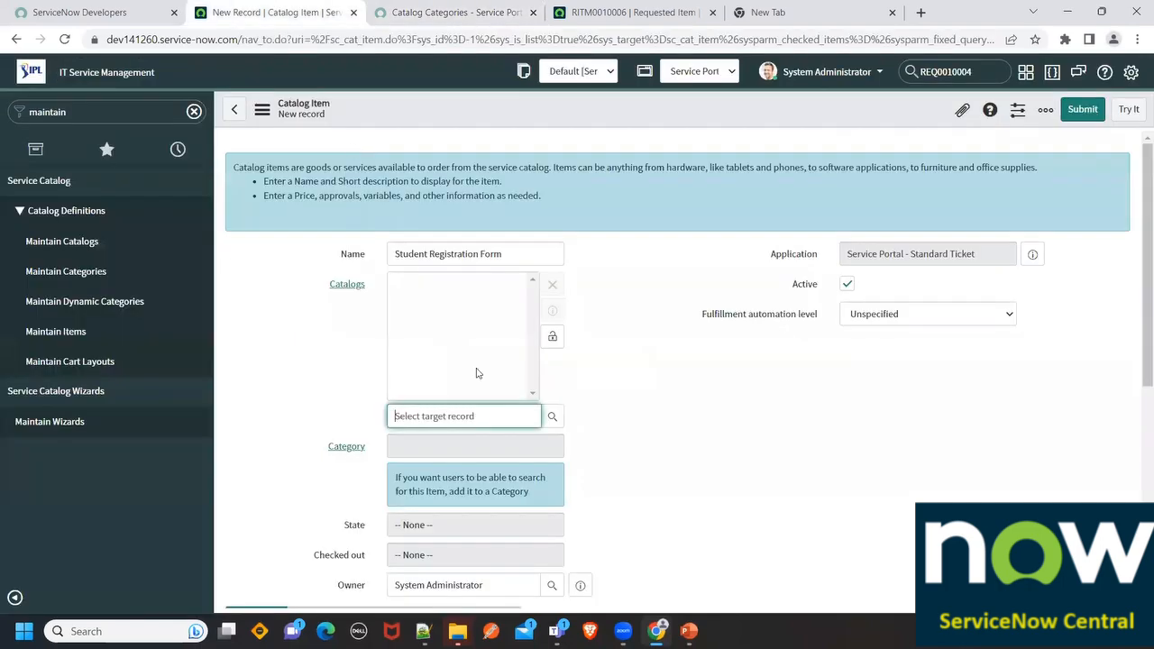
left_click(450, 12)
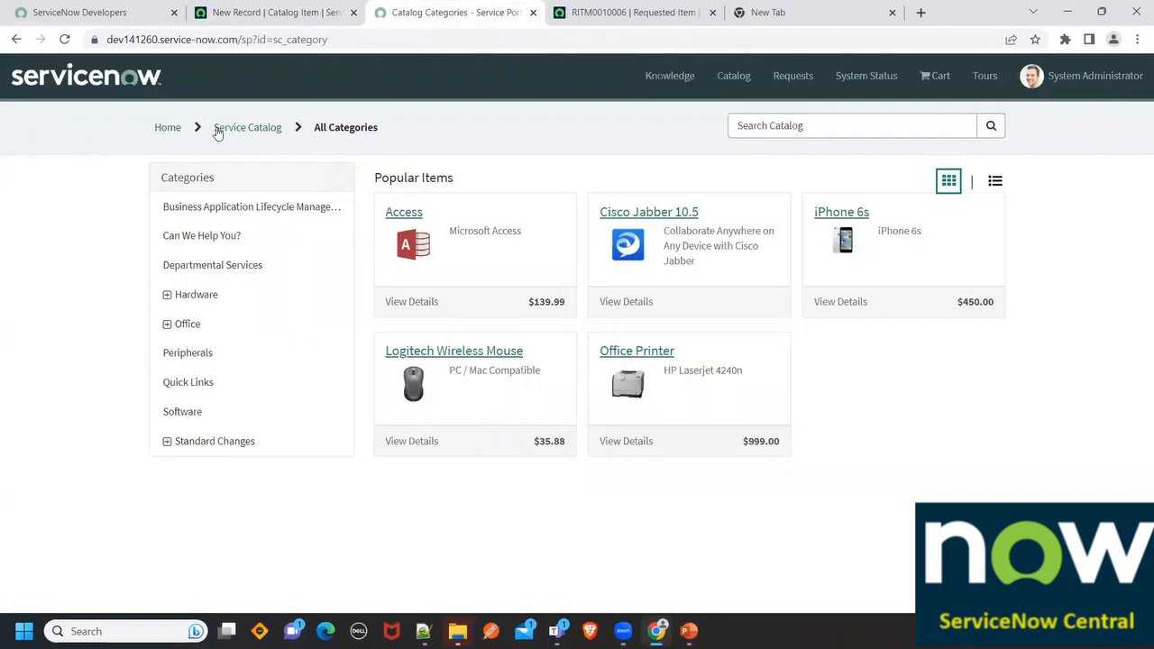
left_click(297, 12)
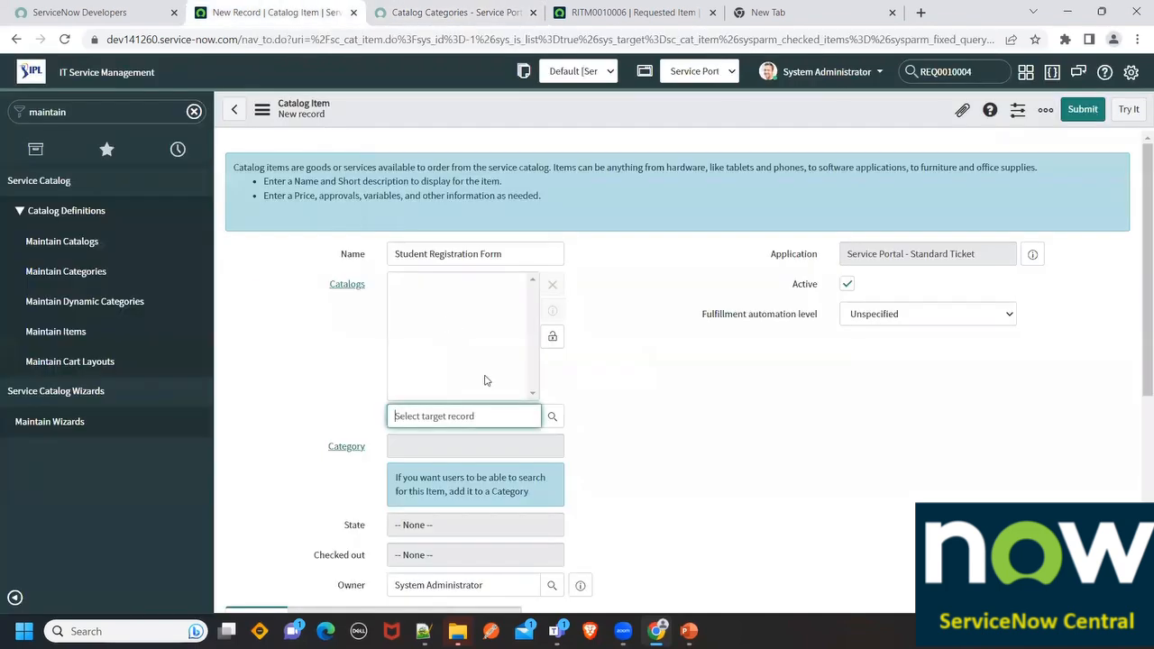
type("ser")
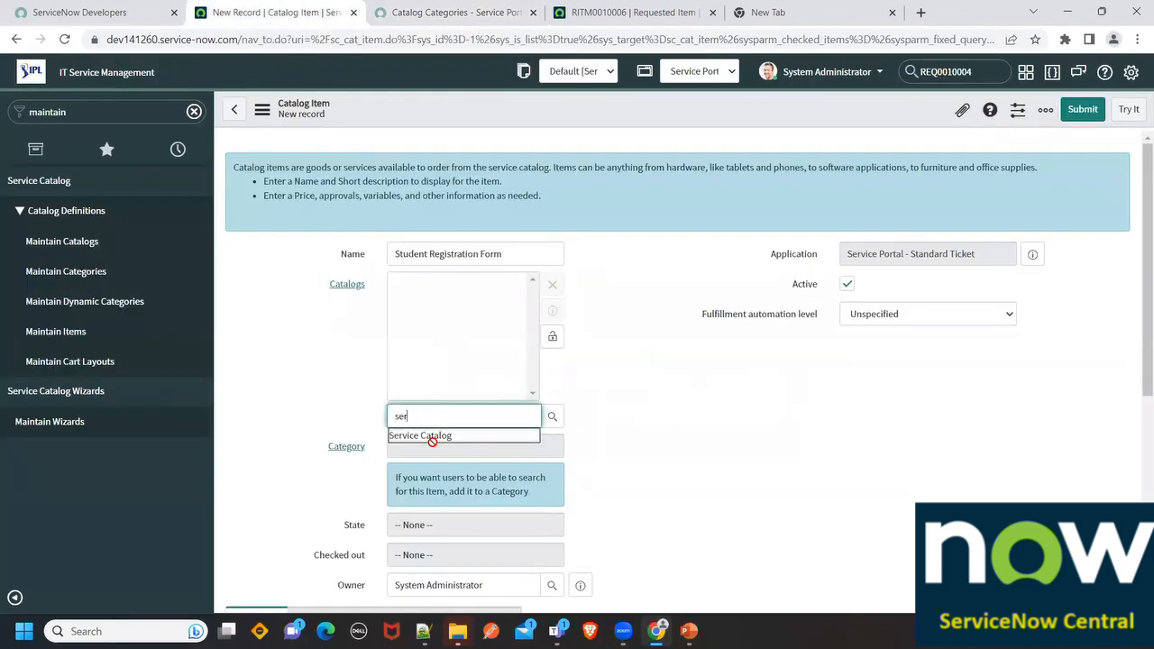
left_click(424, 438)
Set the item's category to Services and compare with the portal's categories
scroll(288, 366, "down", 2)
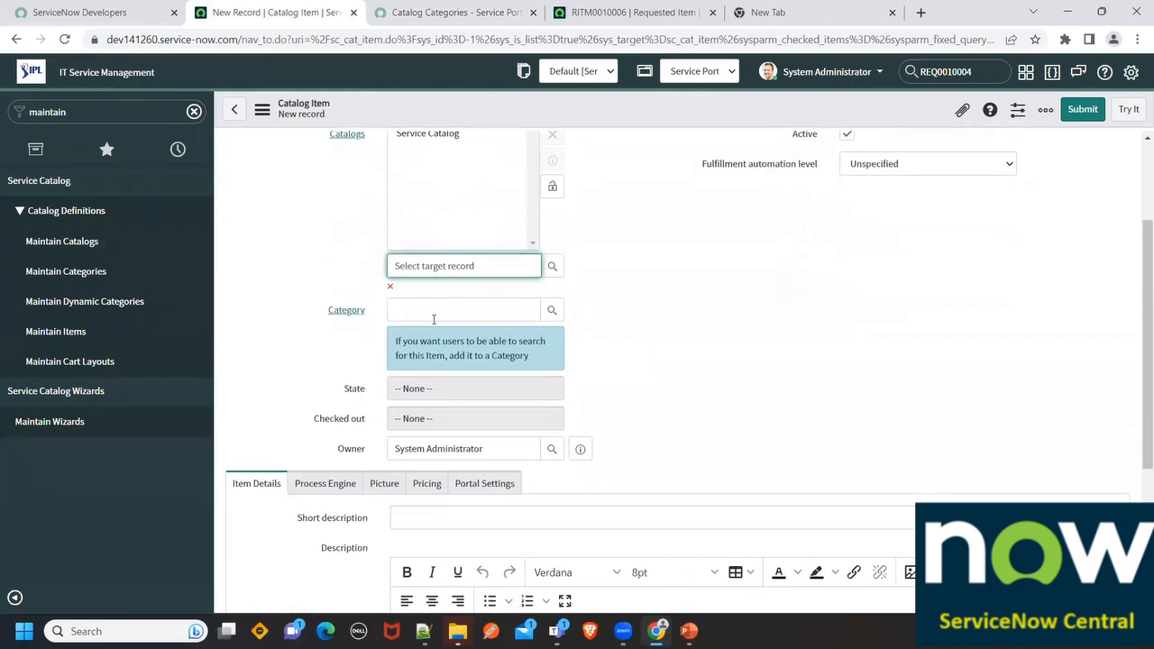
left_click(551, 310)
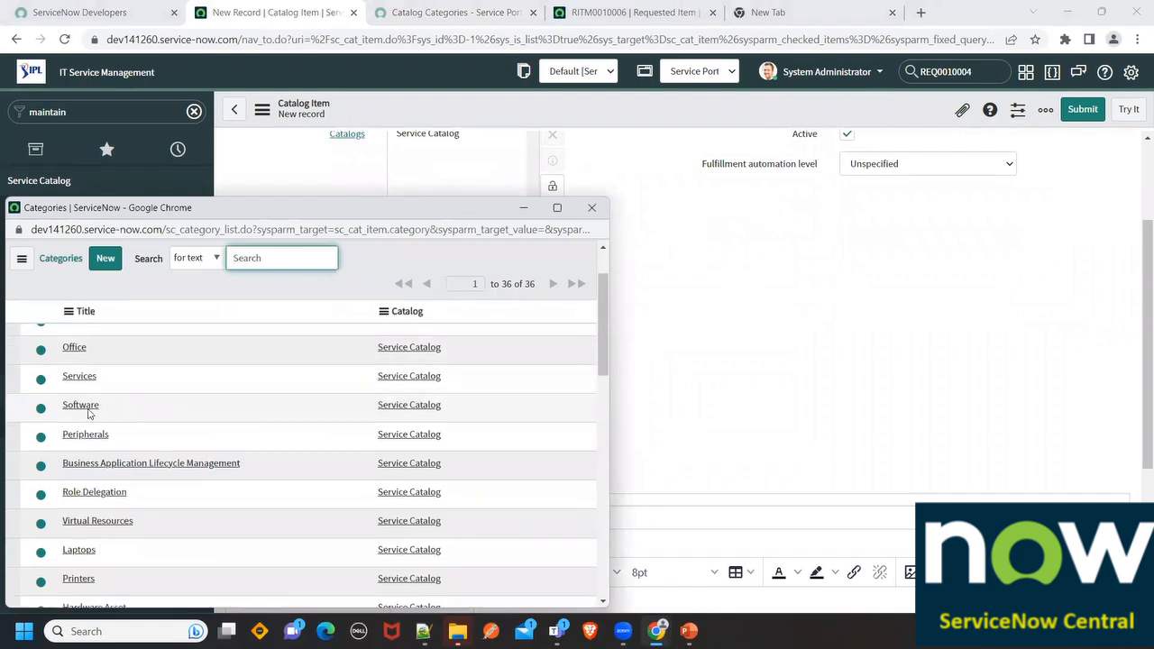
left_click(87, 378)
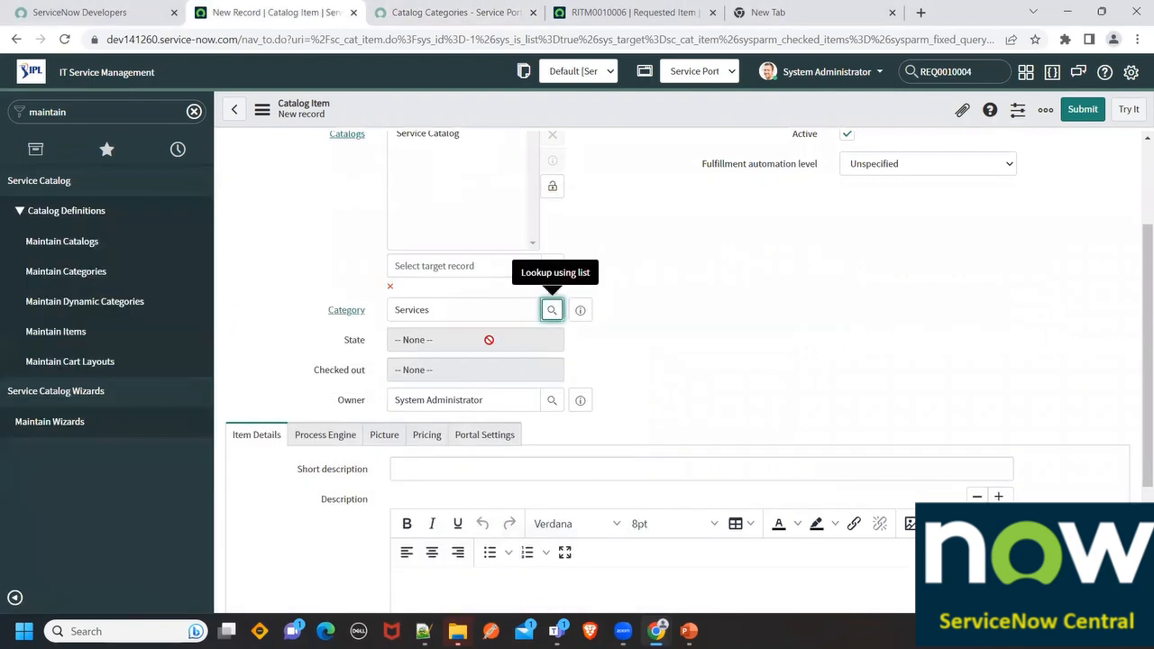
left_click(457, 13)
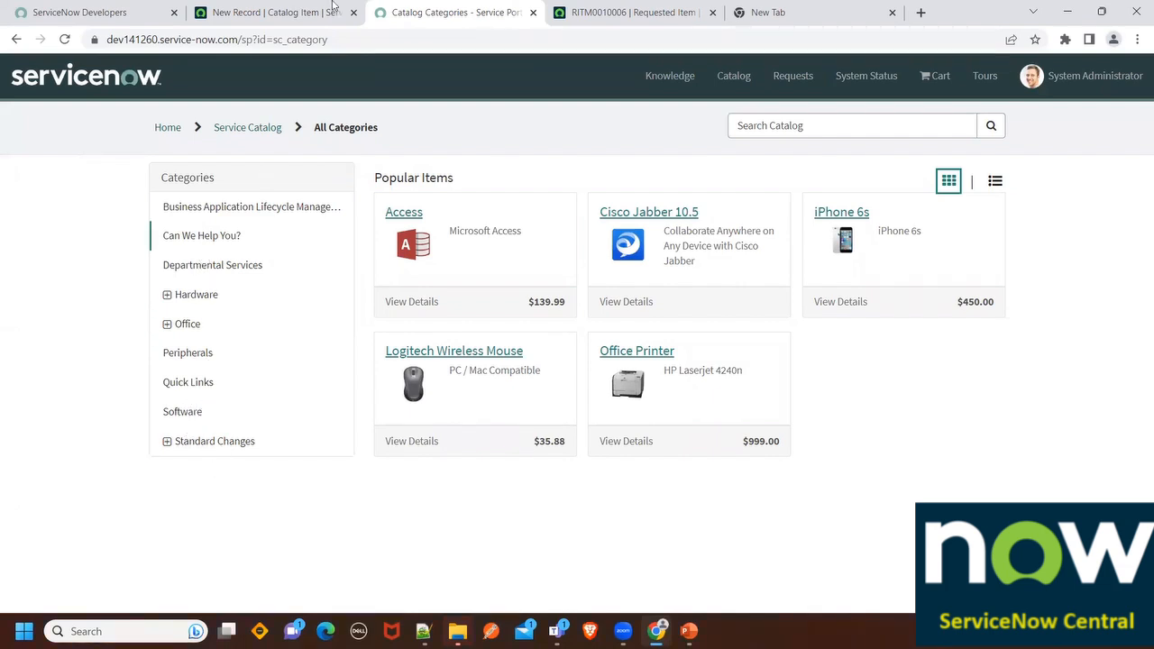
Lock the Catalogs field at Service Catalog and copy the item name into Short description
left_click(275, 13)
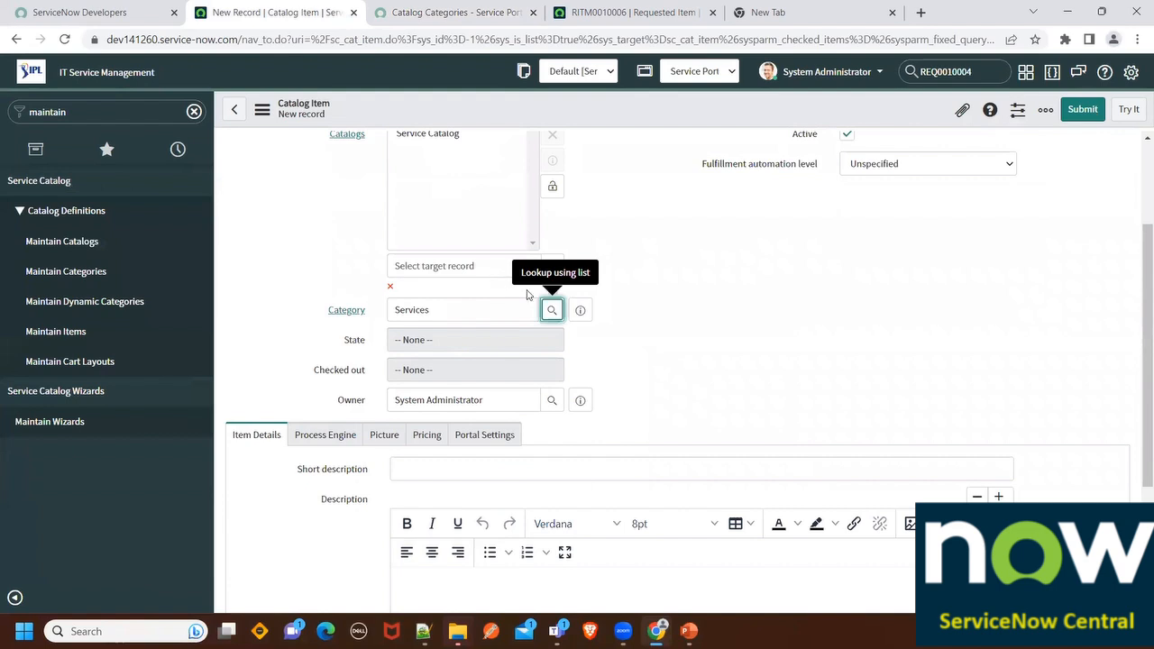
scroll(540, 311, "up", 1)
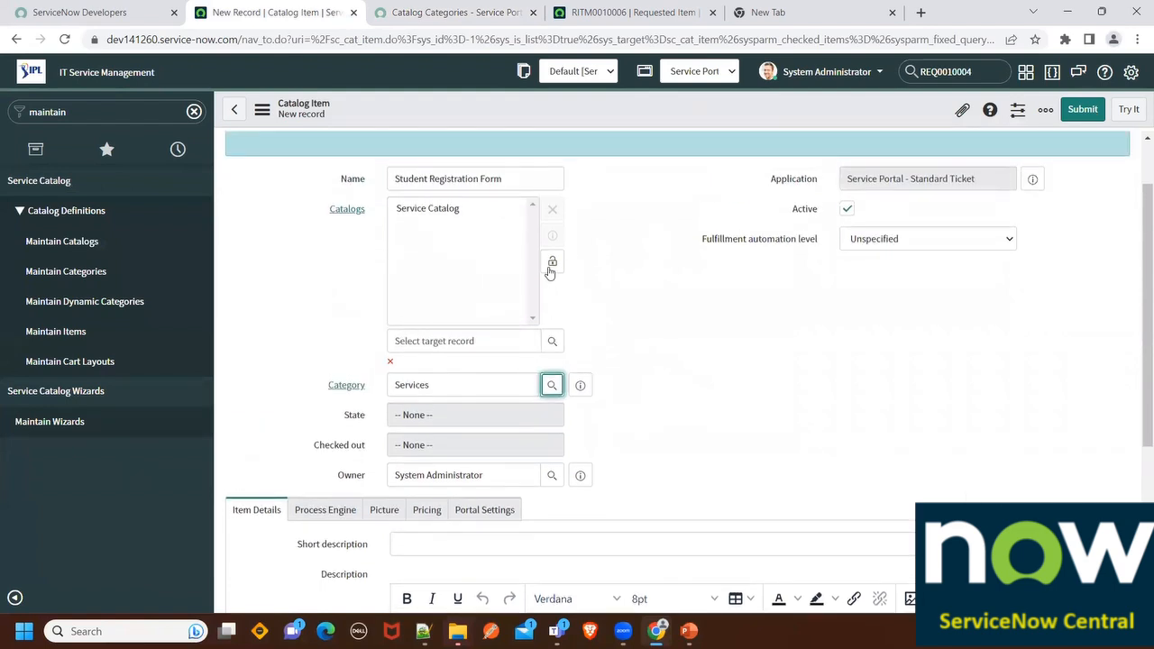
left_click(550, 267)
left_click(443, 273)
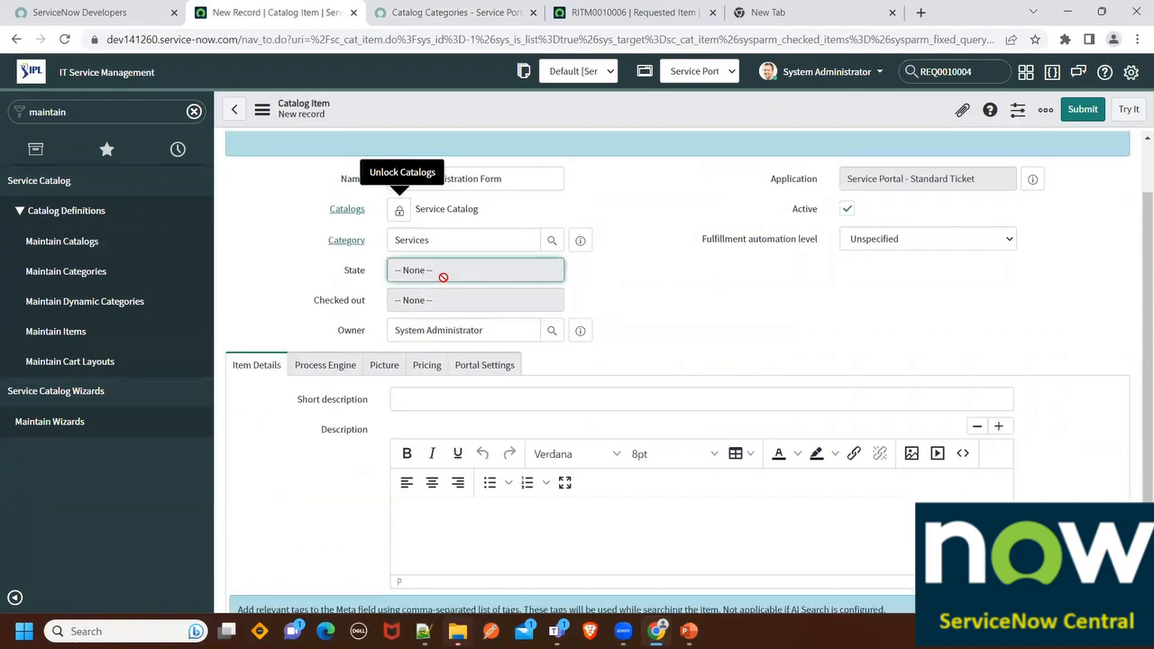
scroll(342, 343, "down", 2)
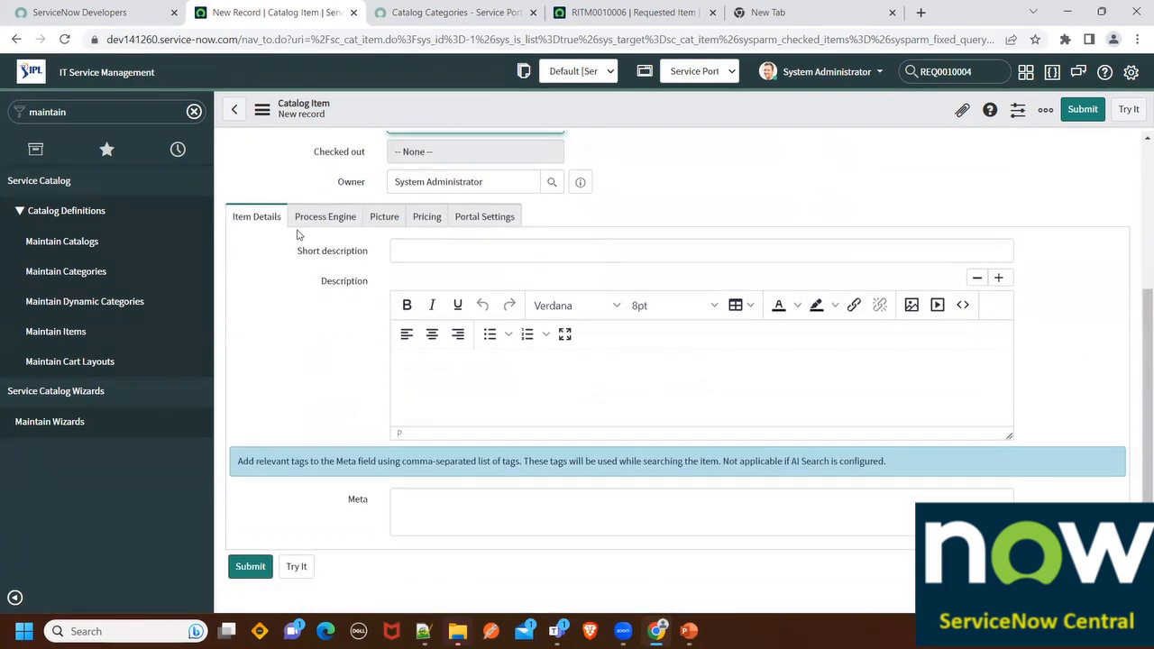
scroll(360, 288, "up", 3)
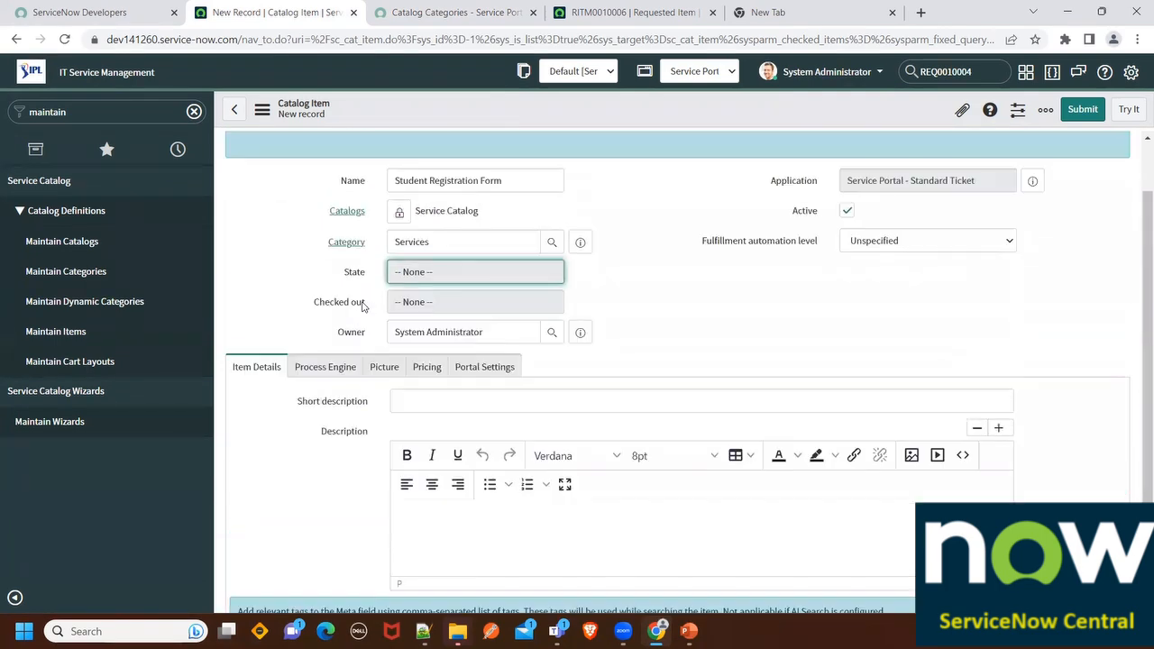
left_click_drag(516, 253, 337, 259)
key("ctrl+c")
scroll(347, 282, "down", 2)
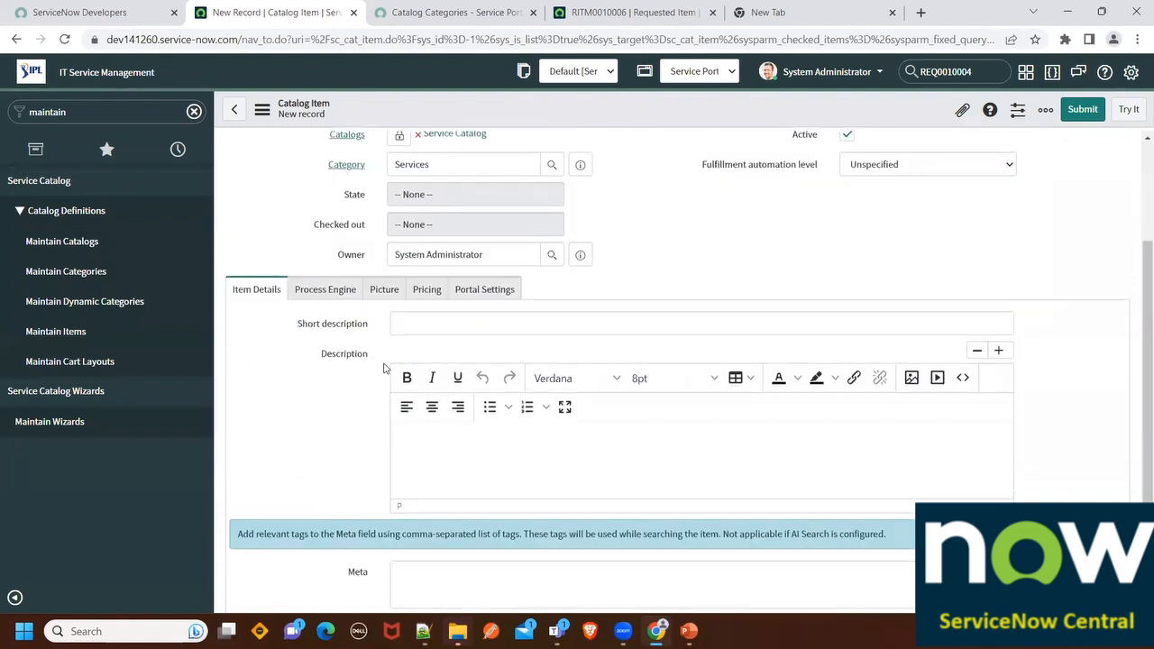
left_click(424, 323)
key("ctrl+v")
Fill Description with the name plus a line about registering Students for the ServiceNow Online class
left_click(411, 442)
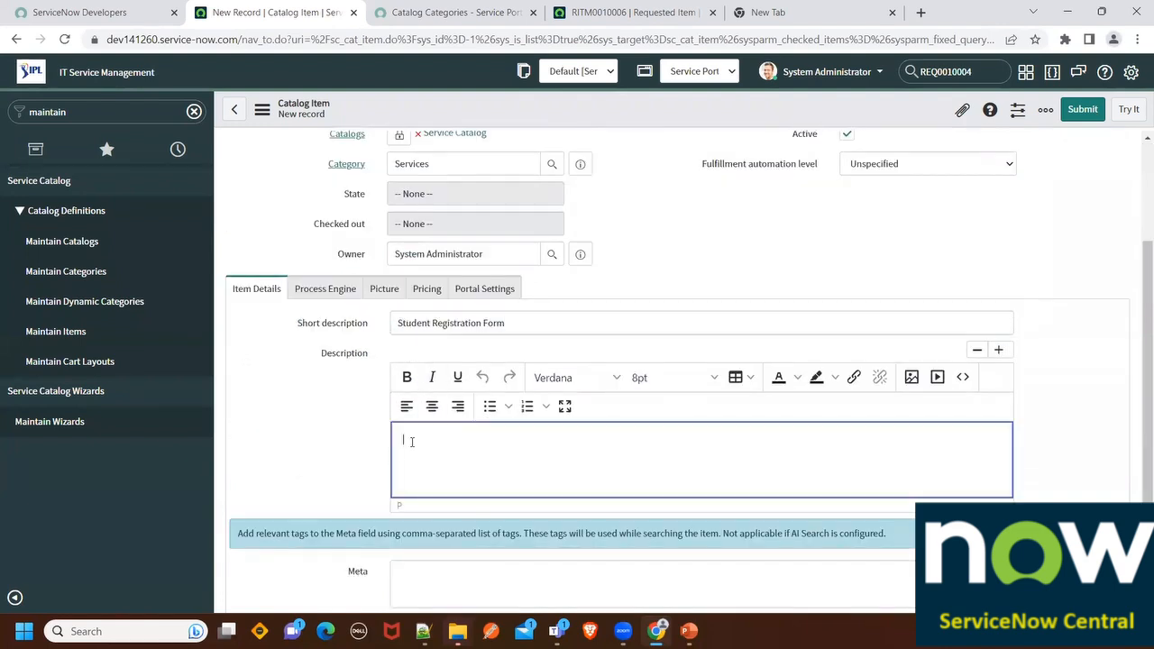
key("ctrl+v")
key("Return")
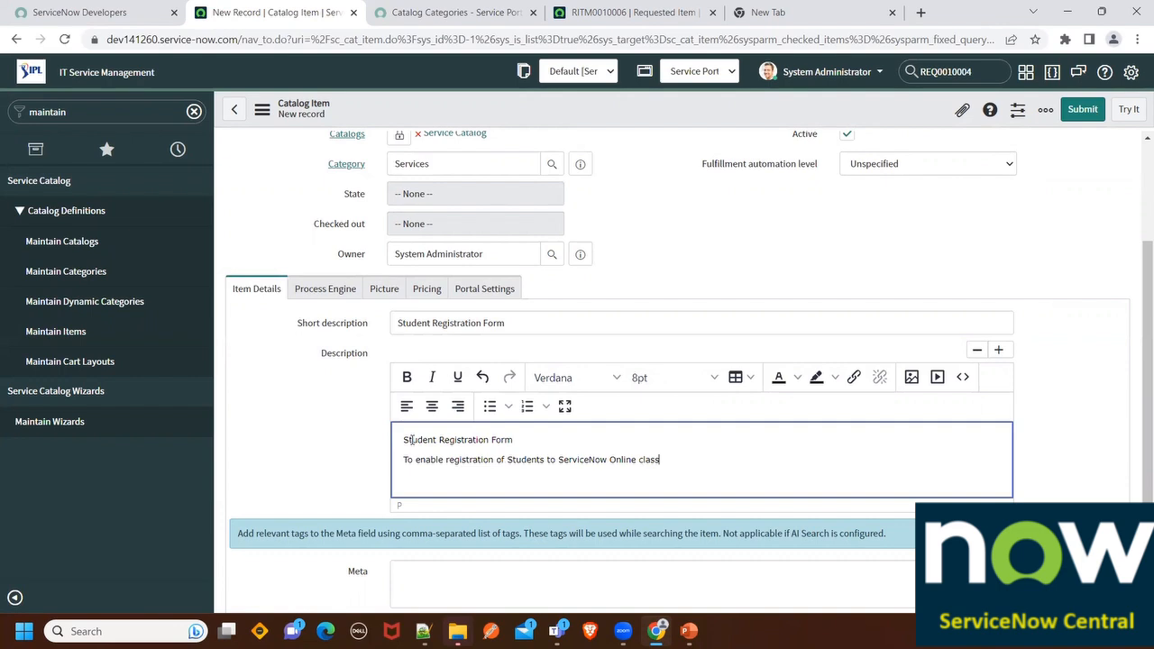
scroll(371, 333, "down", 1)
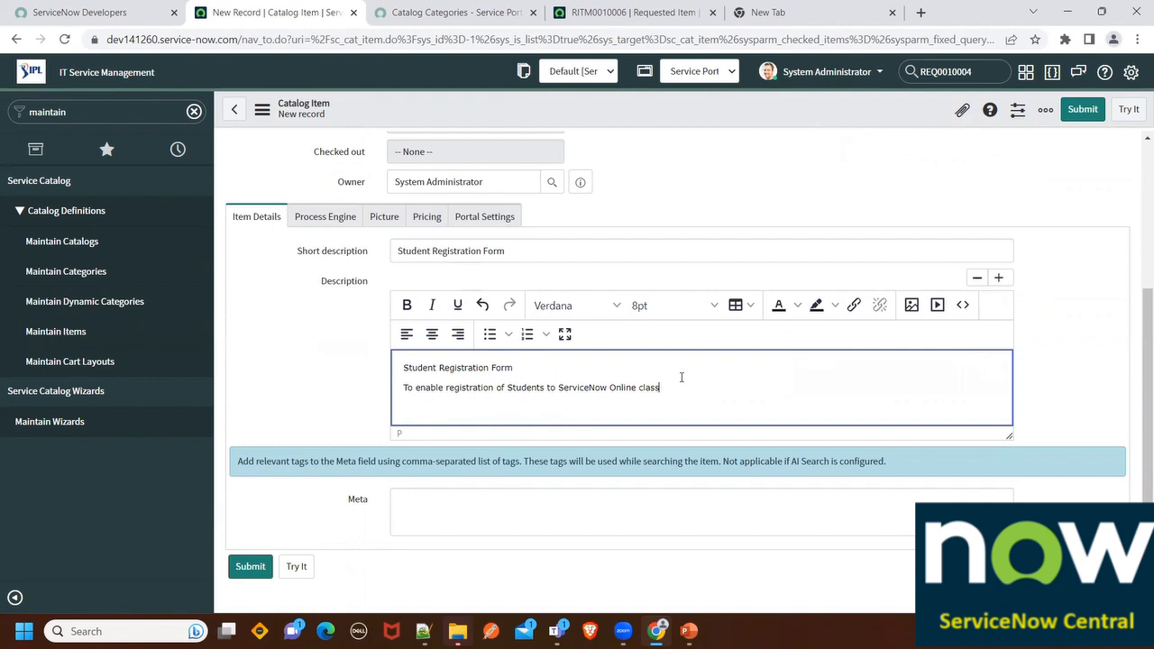
double_click(355, 498)
Enter the Meta tags 'Registration form, Form, Register' for the new item
left_click(421, 498)
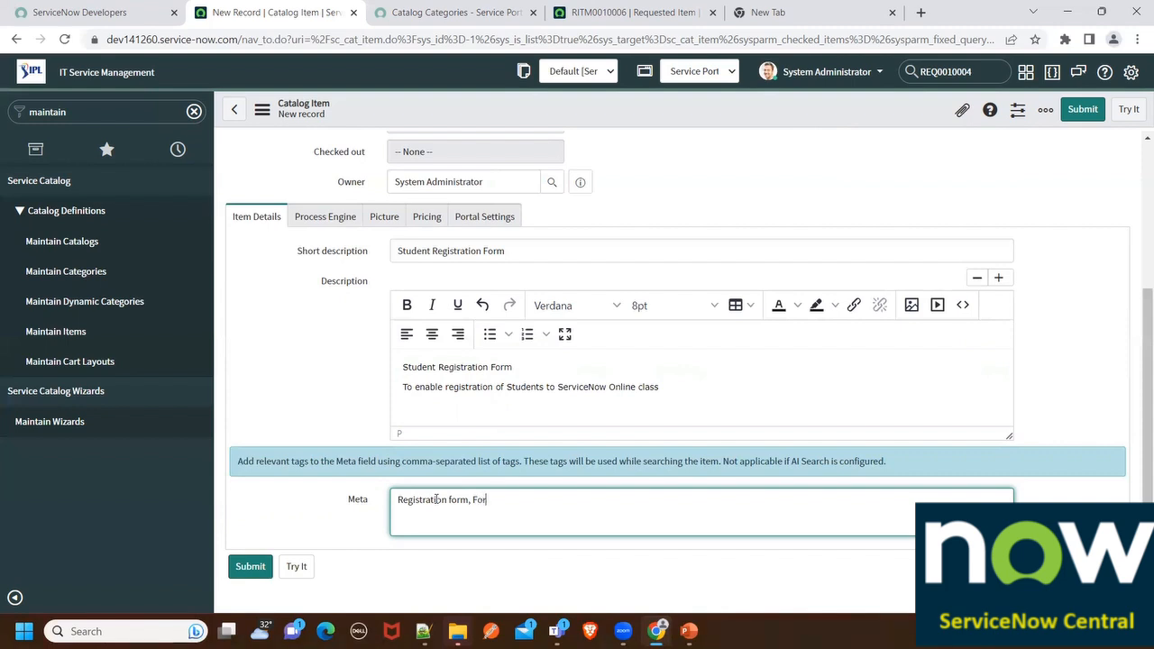
type("m, Register")
Search the portal home page for 'Access', listing Microsoft Access, Corp VPN and Druva inSync
left_click(603, 12)
left_click(415, 11)
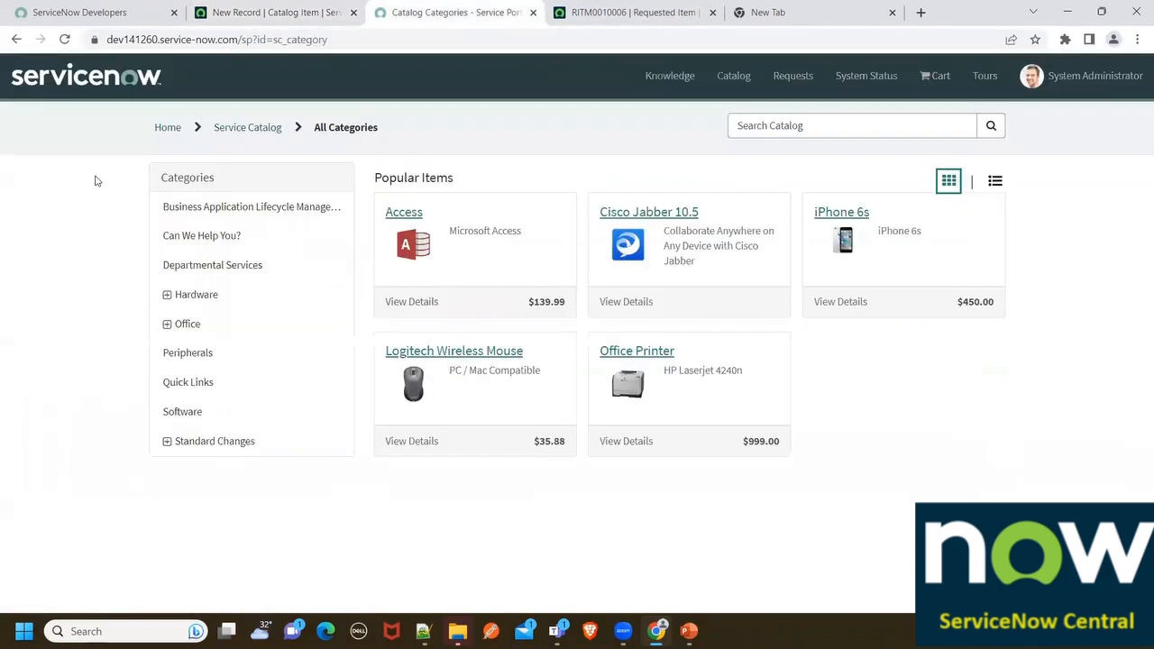
left_click(168, 128)
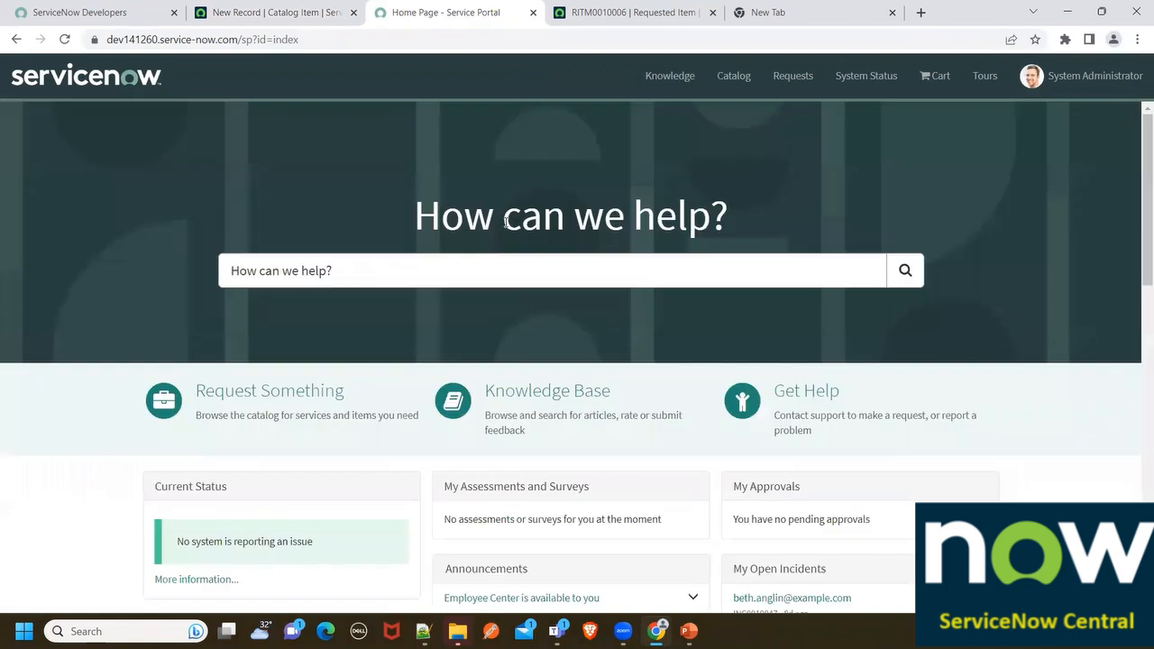
left_click(435, 271)
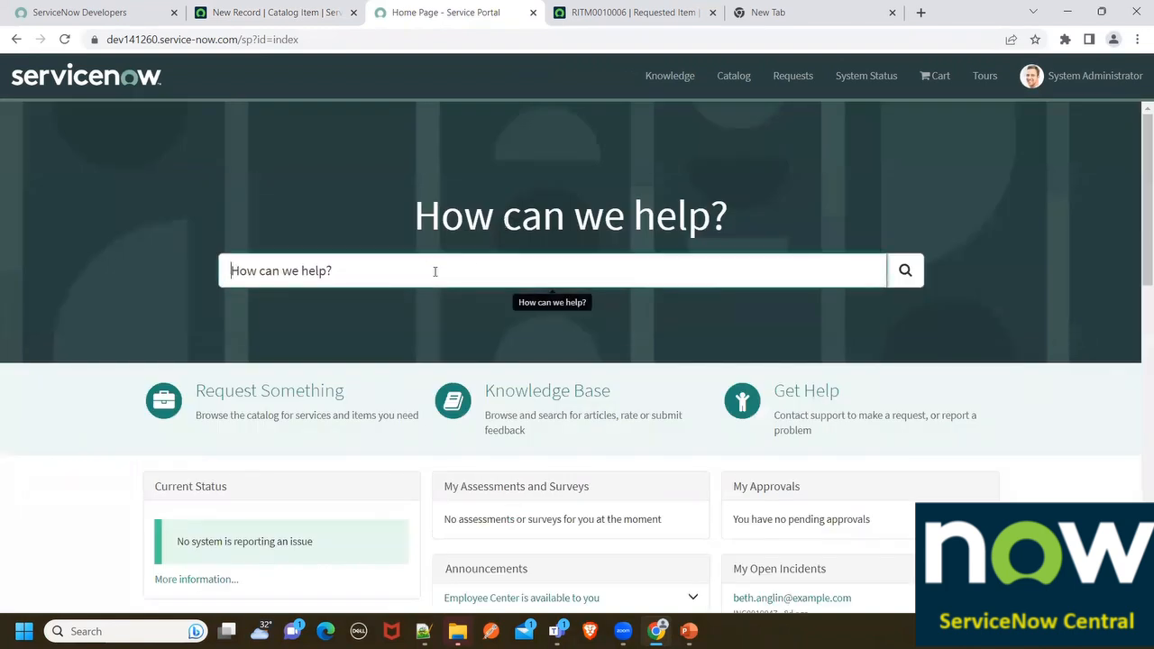
type("Access")
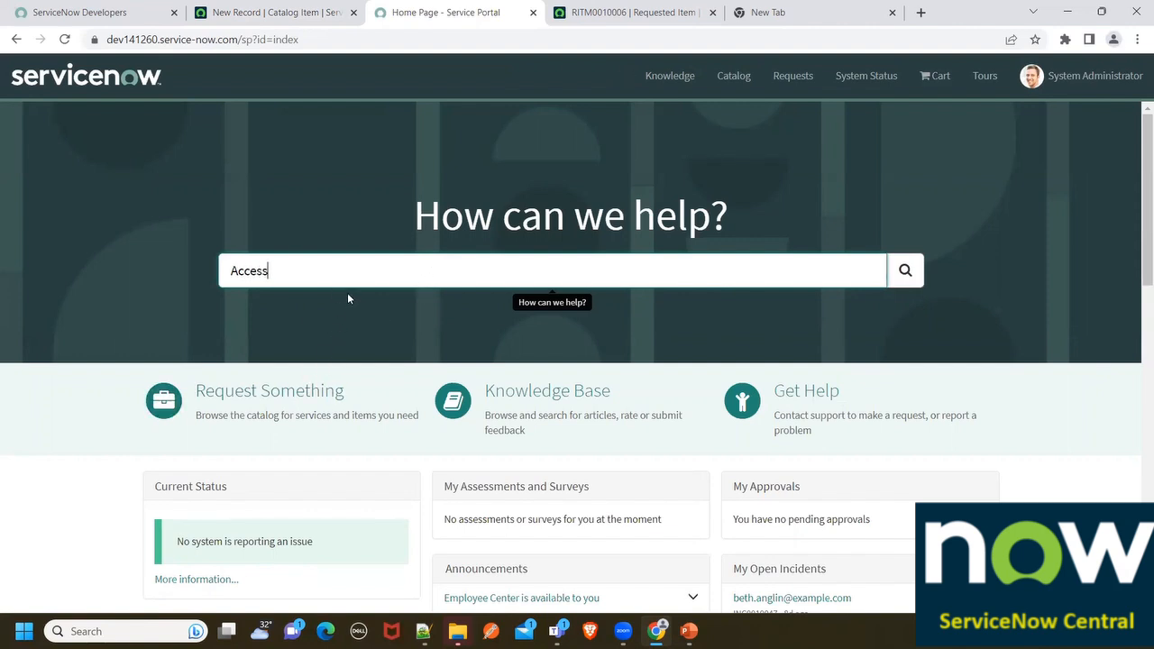
key("Return")
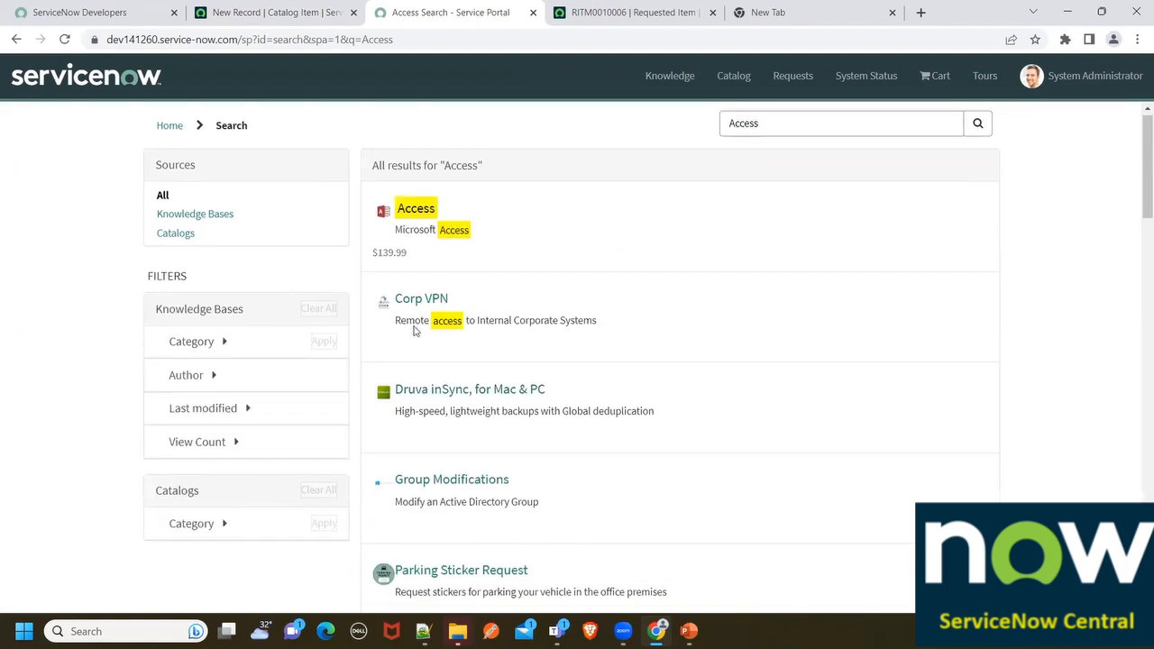
scroll(430, 365, "down", 3)
scroll(450, 343, "up", 3)
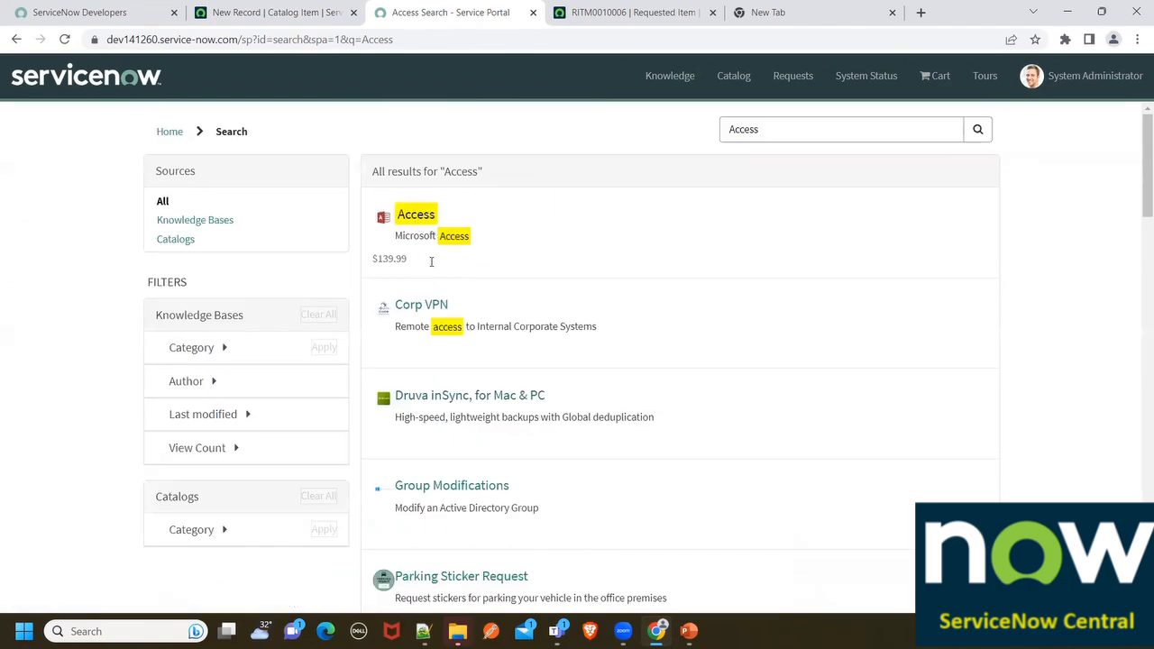
Check Process Engine (no Flow or Workflow, DEFAULT execution plan), then the empty Picture settings
left_click(307, 11)
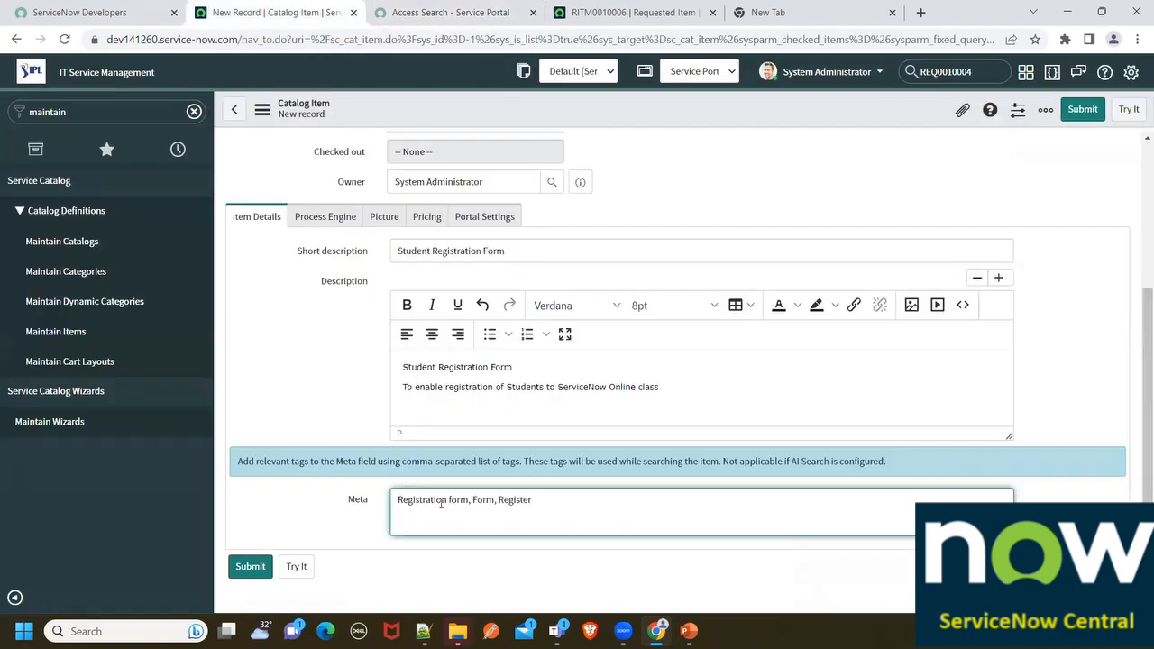
left_click_drag(587, 505, 367, 495)
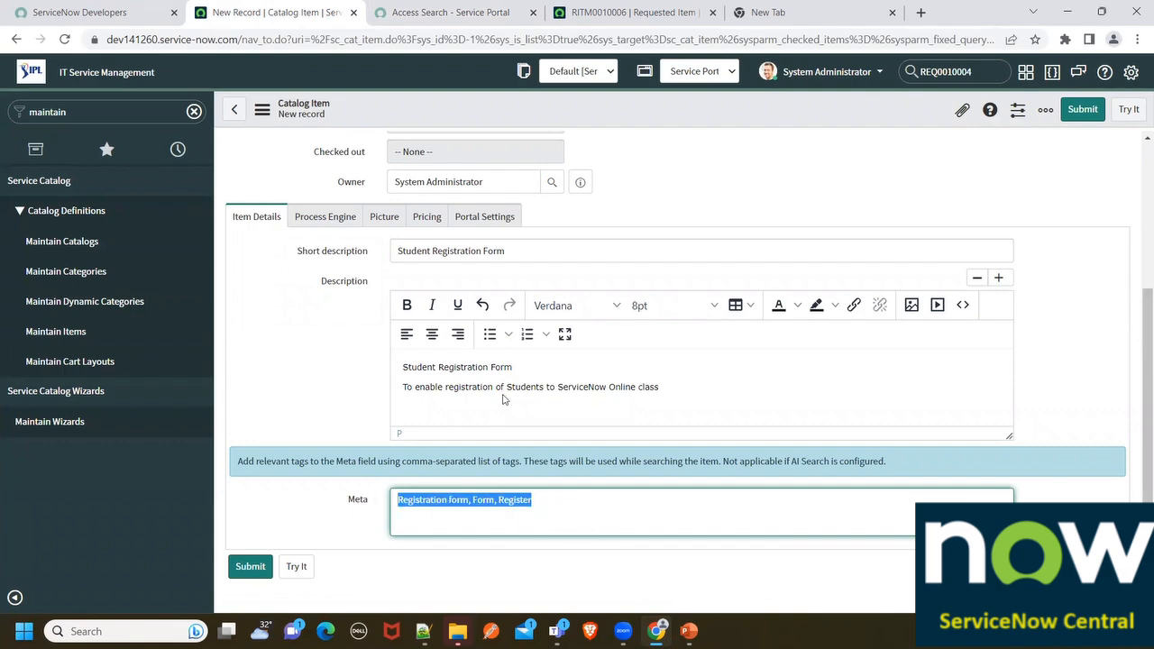
left_click(322, 216)
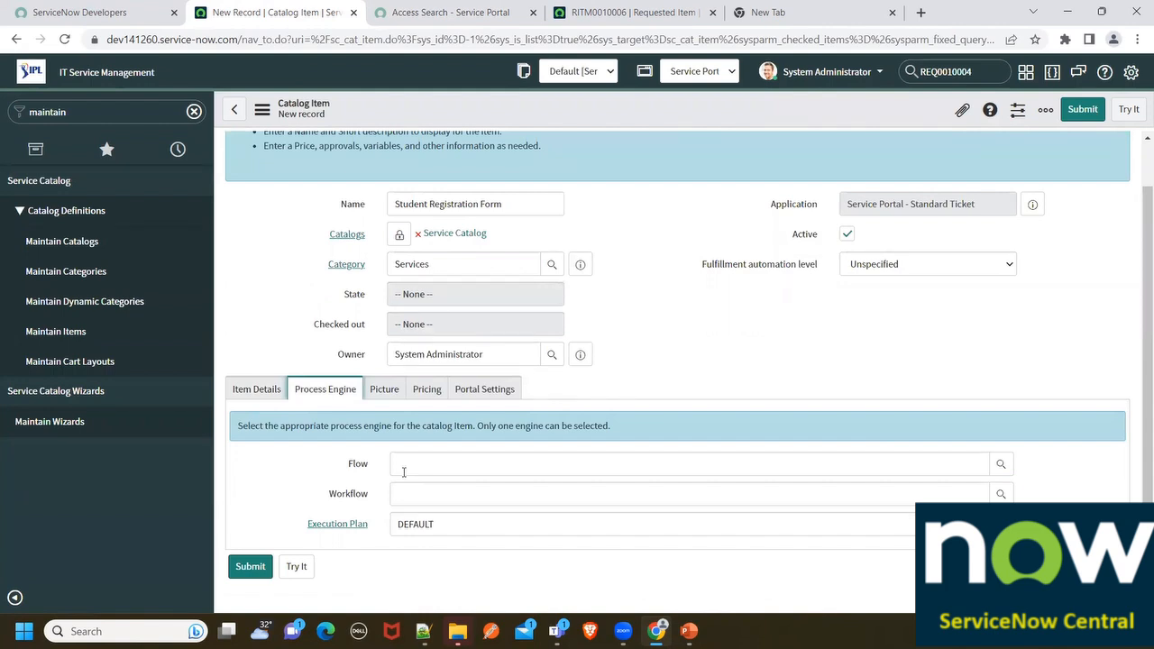
left_click(344, 466)
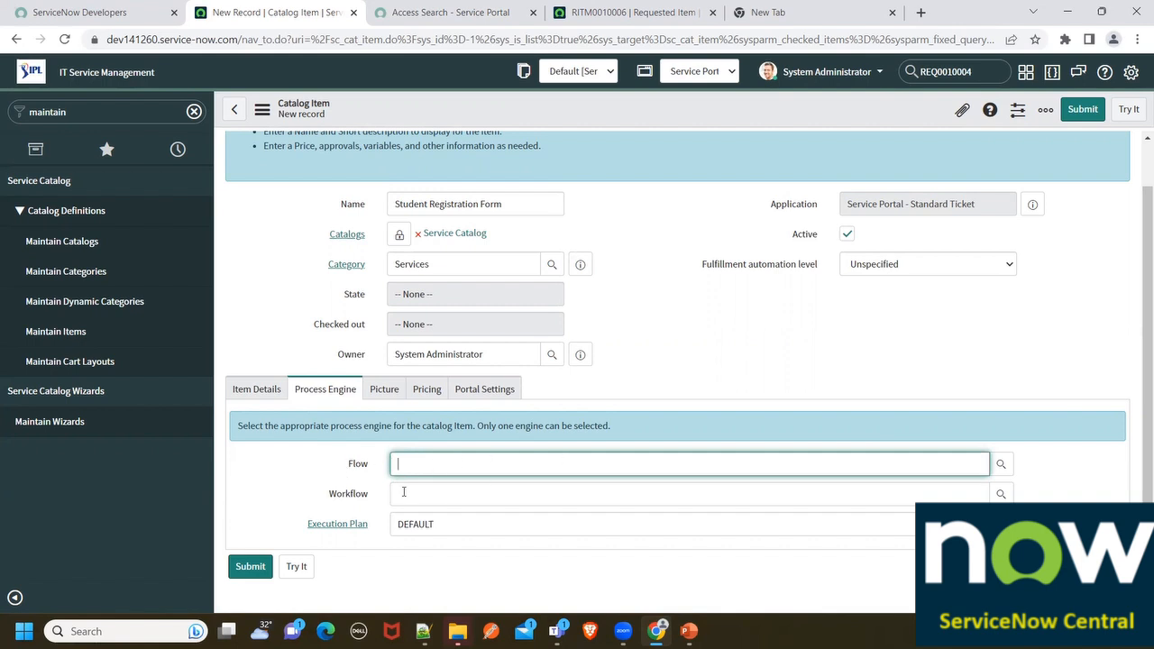
left_click(341, 494)
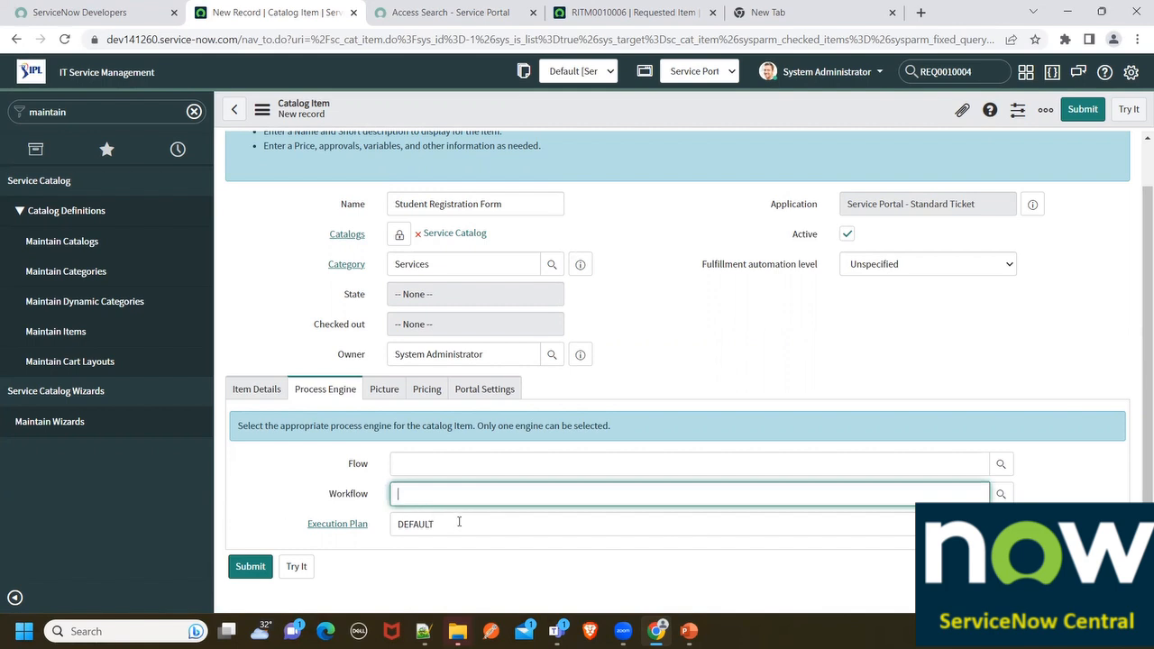
left_click(354, 523)
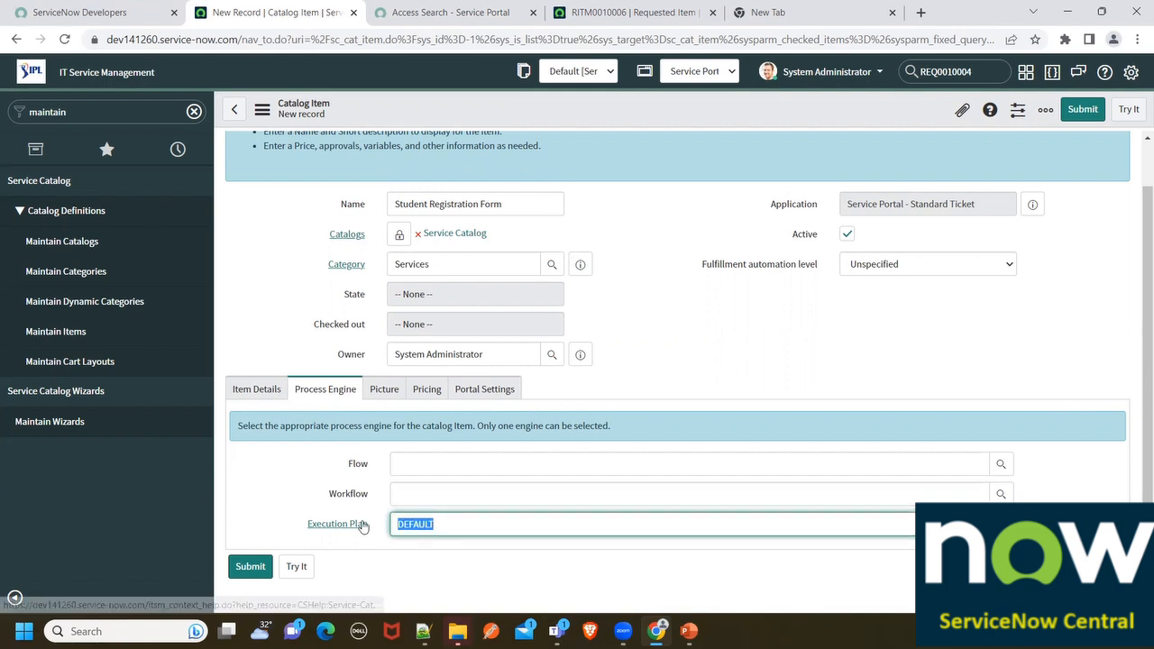
left_click(386, 390)
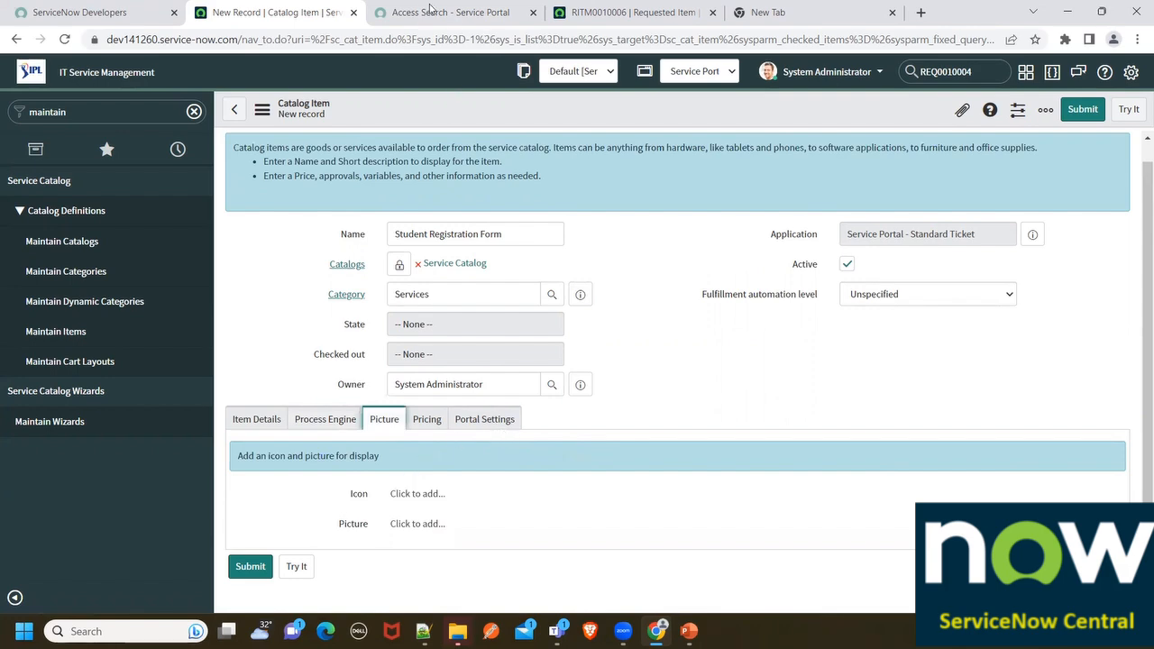
In a new tab, search Google for 'student registration form' and show the image results
left_click(433, 12)
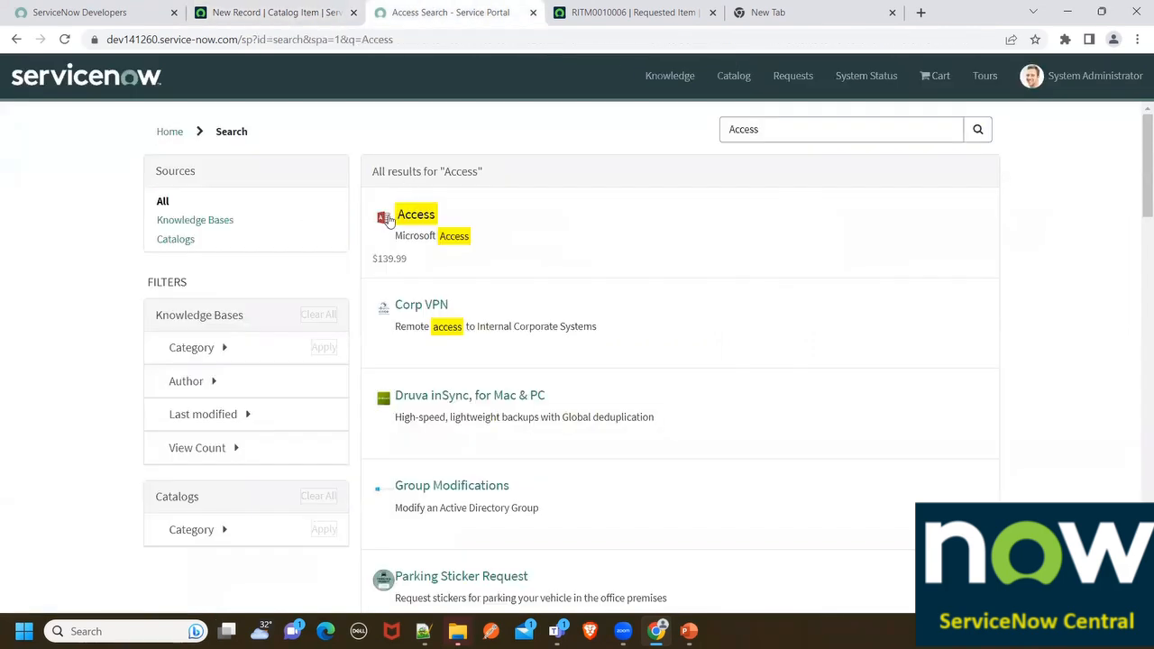
left_click(706, 8)
left_click(752, 9)
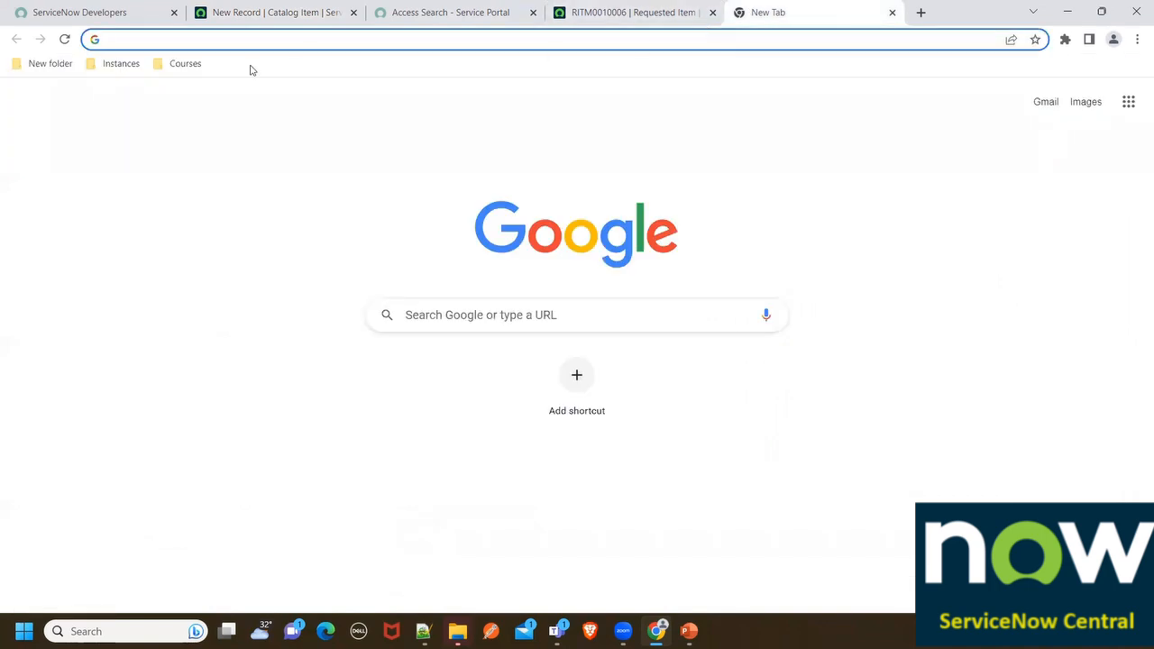
type("Student ")
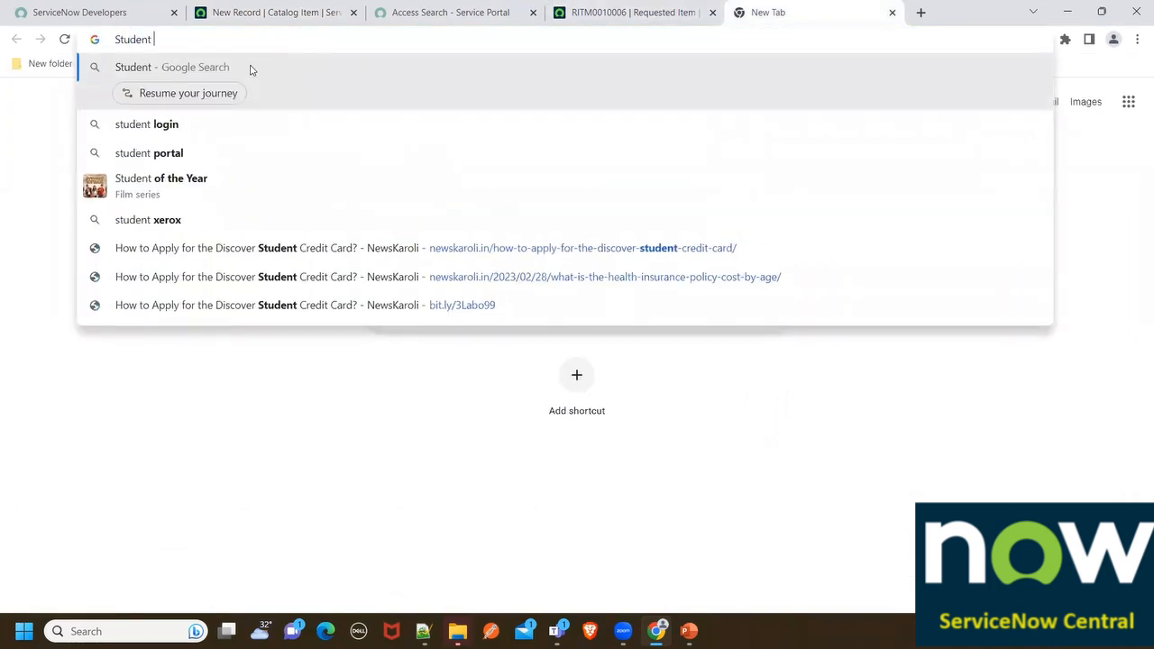
type("Regi")
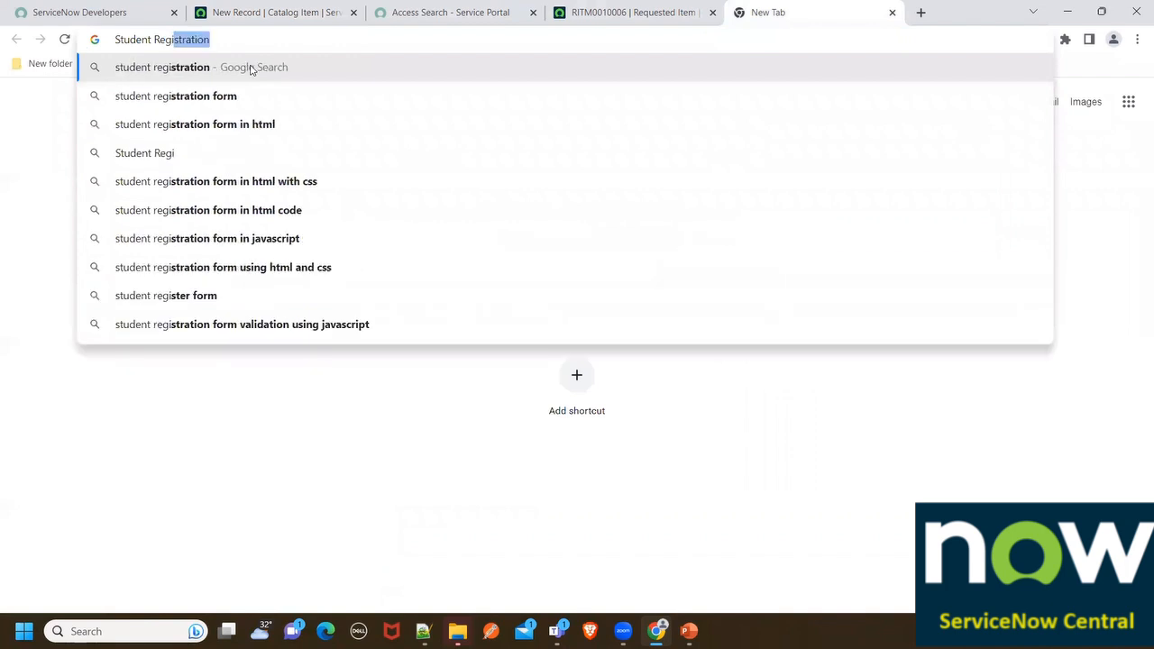
key("Down")
key("Return")
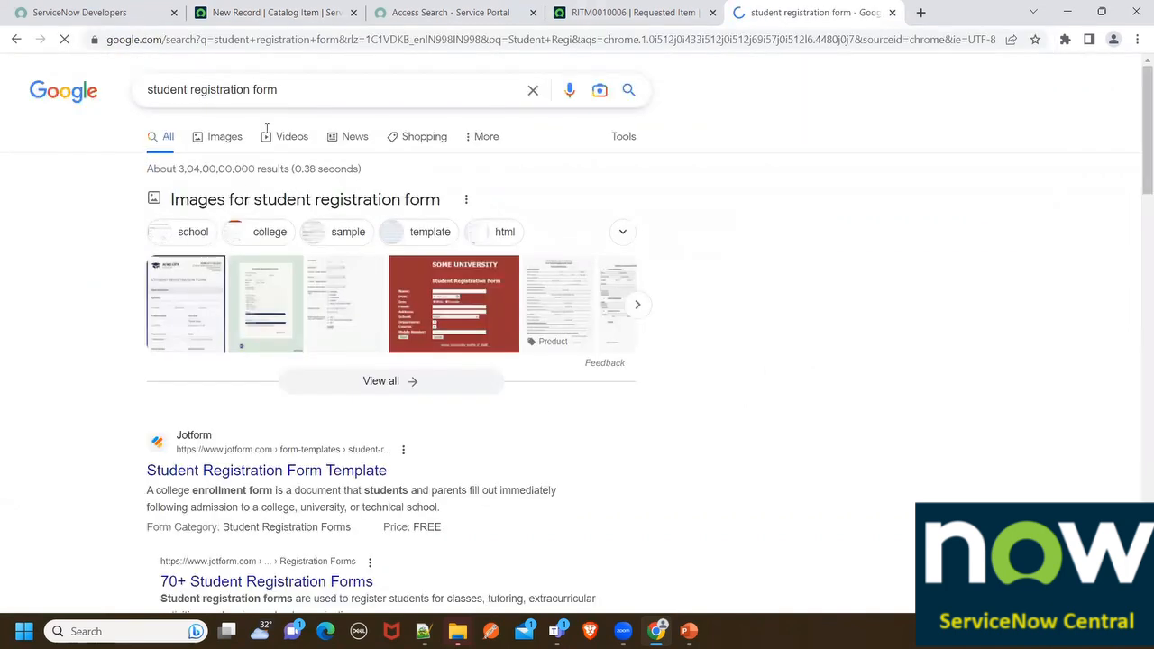
left_click(231, 144)
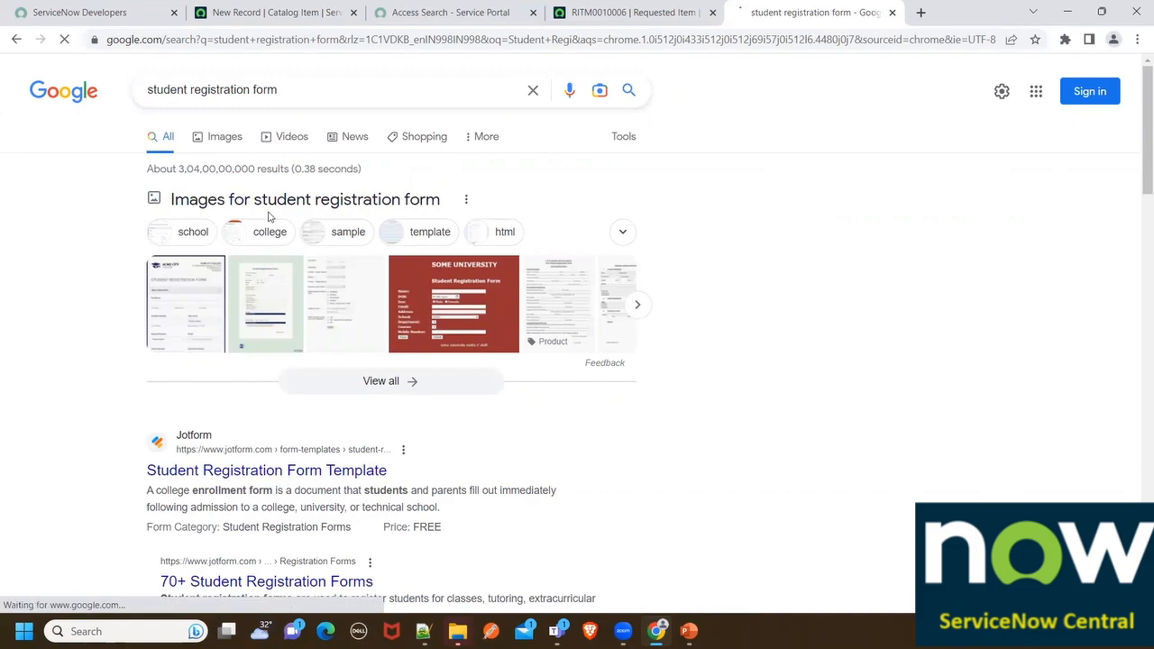
scroll(579, 378, "down", 5)
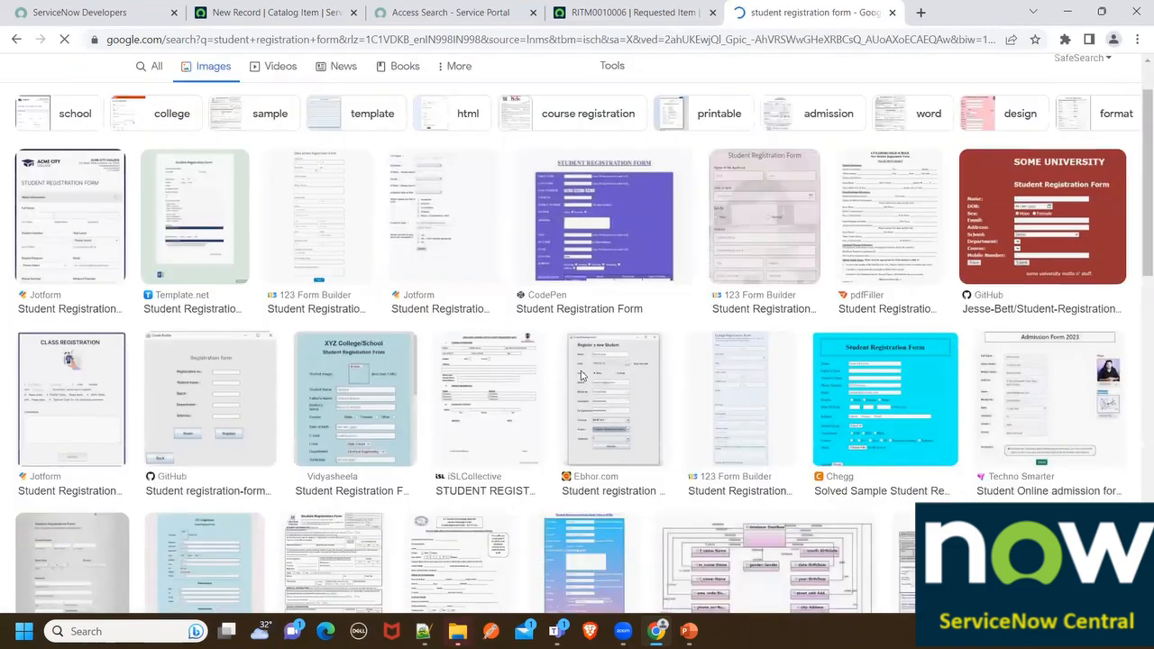
scroll(580, 379, "down", 8)
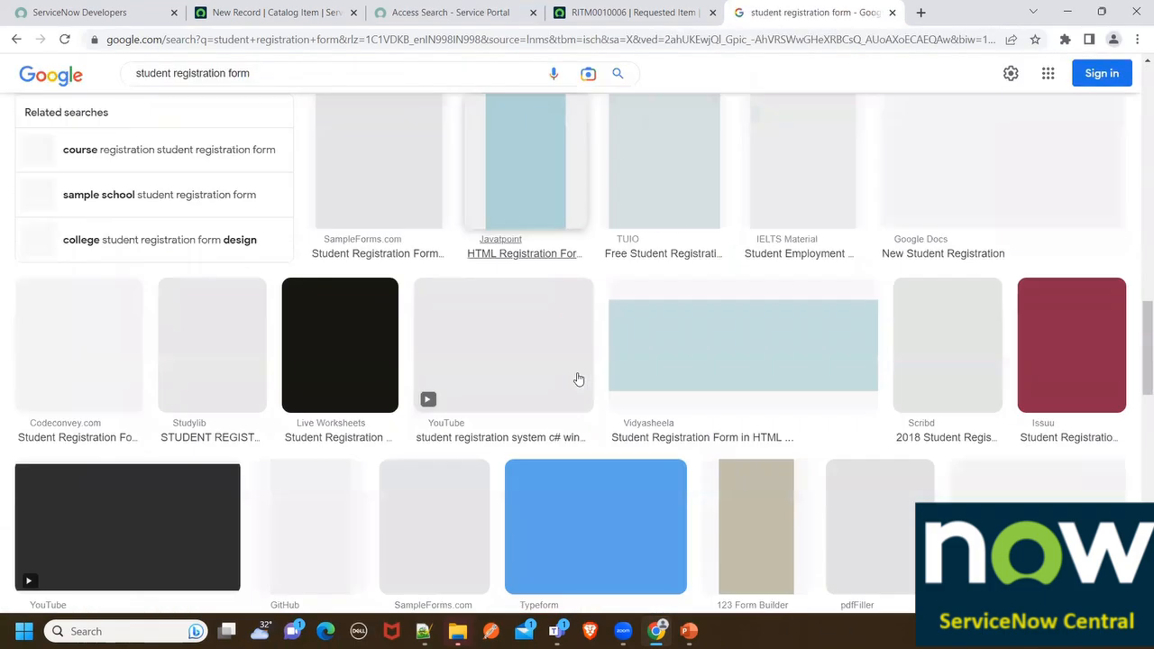
scroll(579, 379, "up", 15)
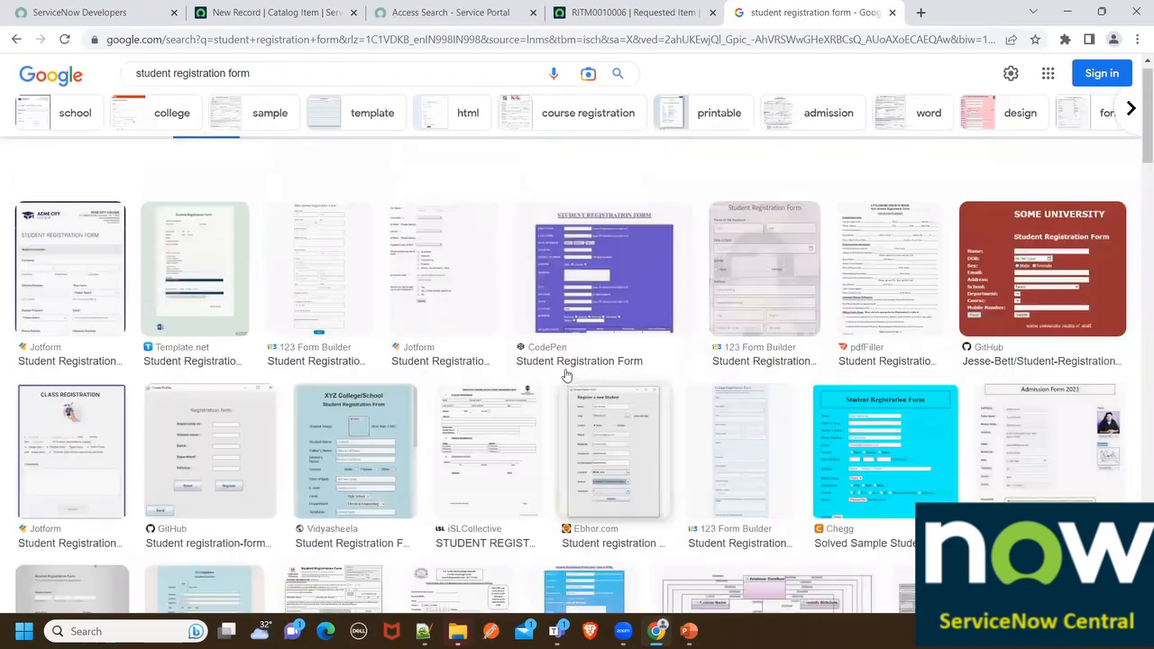
Shorten the image query to 'student' and preview the graduation-cap globe image
double_click(208, 90)
left_click(315, 87, "shift")
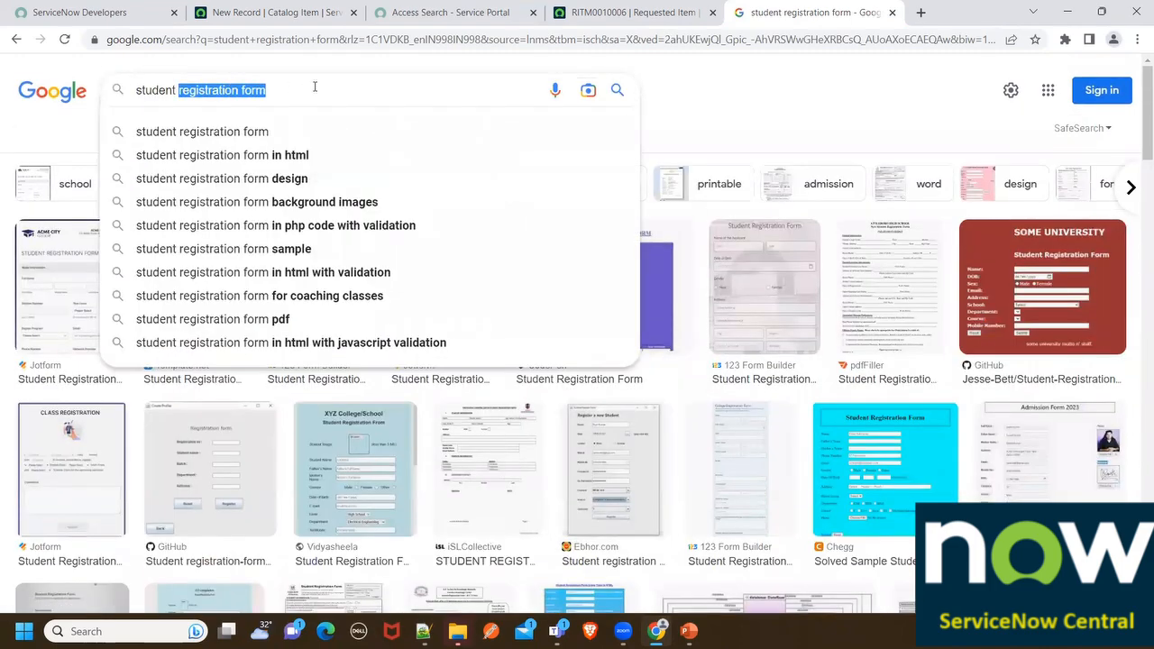
key("BackSpace")
key("Return")
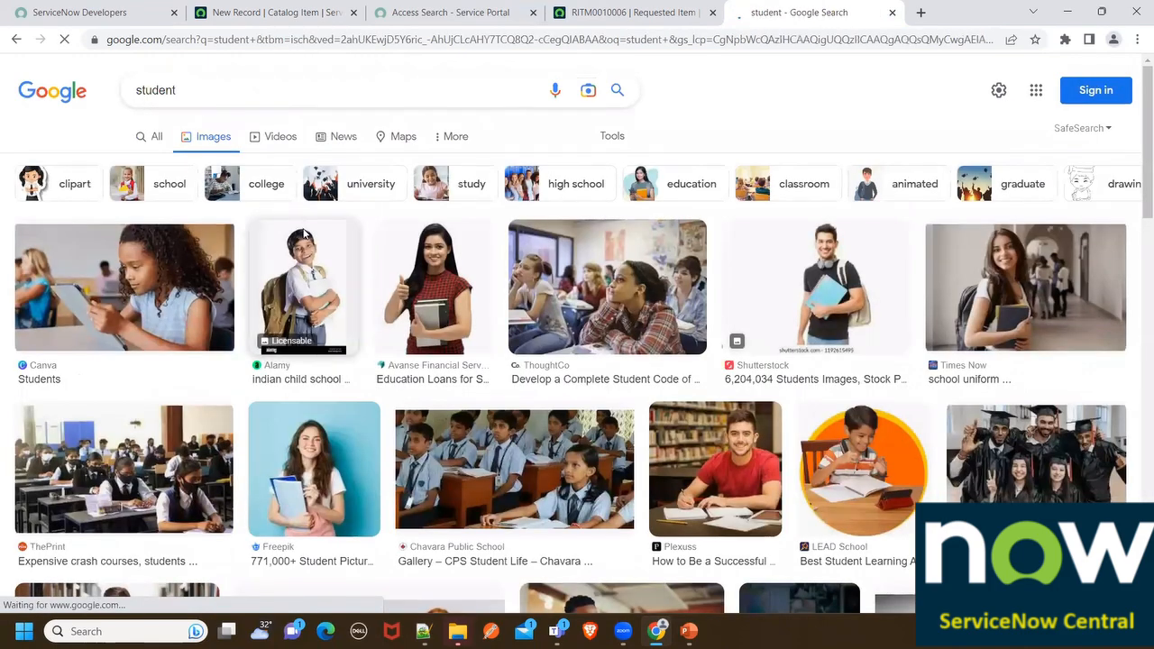
scroll(270, 271, "down", 3)
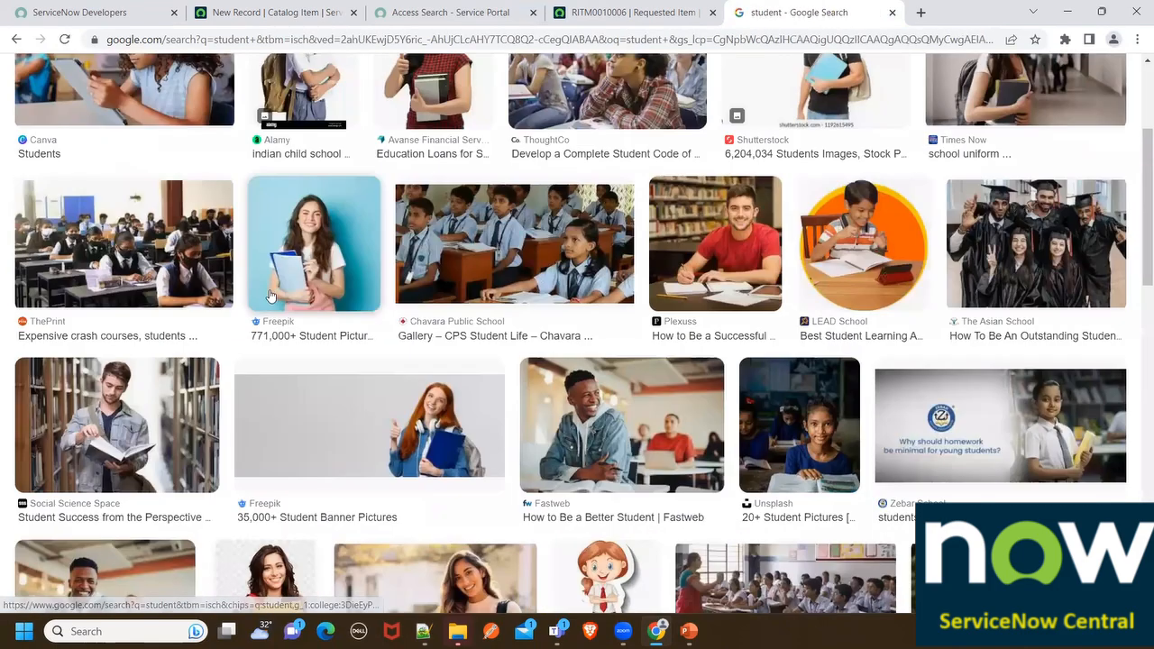
scroll(270, 297, "down", 15)
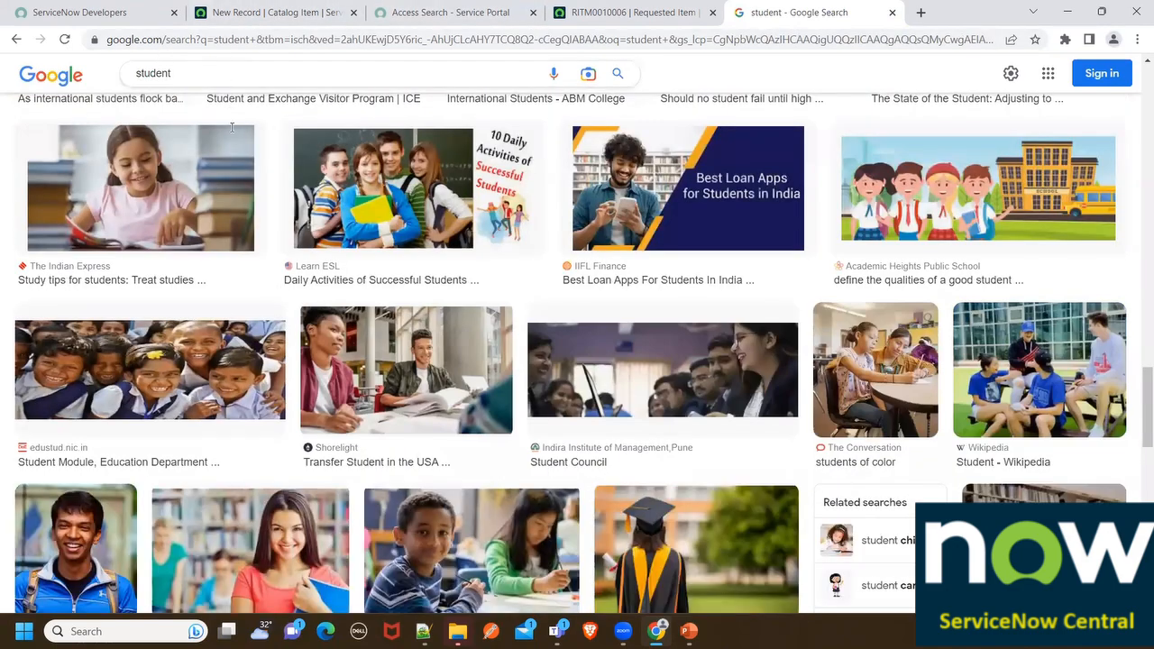
scroll(244, 199, "down", 12)
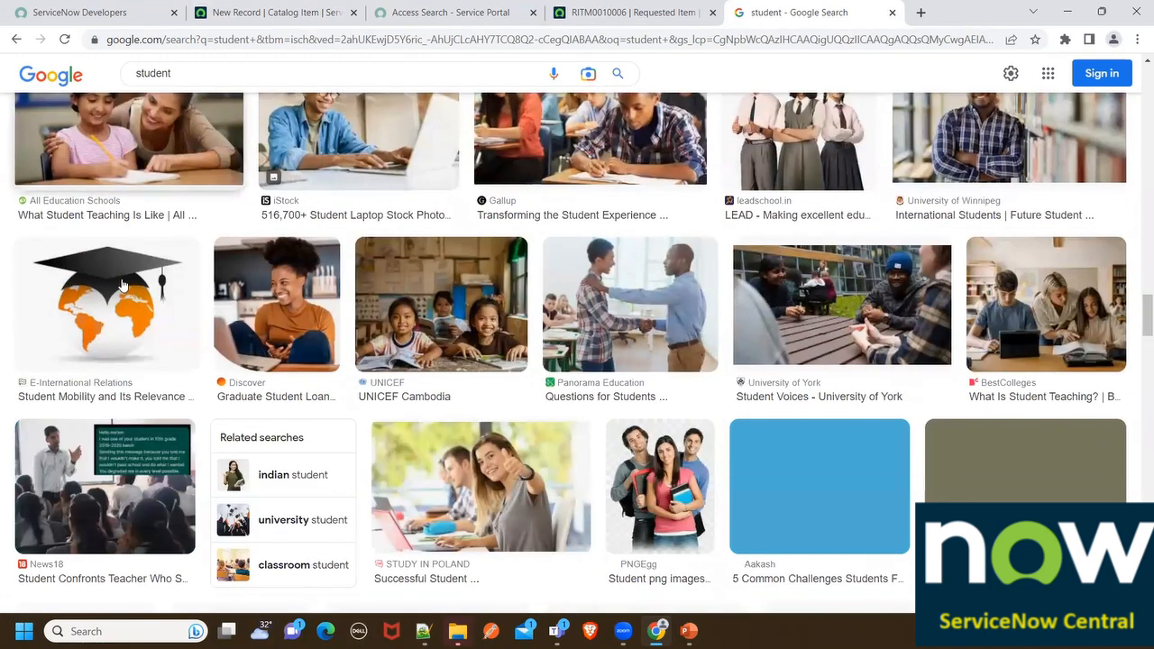
left_click(121, 285)
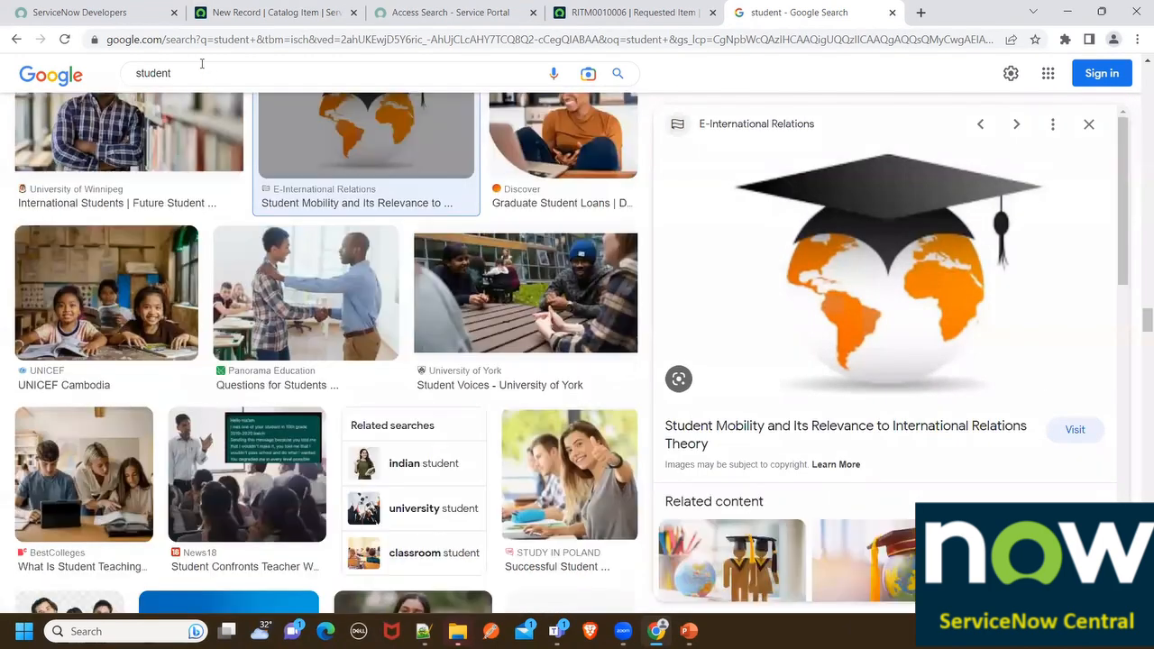
Refine the image search to 'student form' and browse the results
left_click(193, 76)
type("fo")
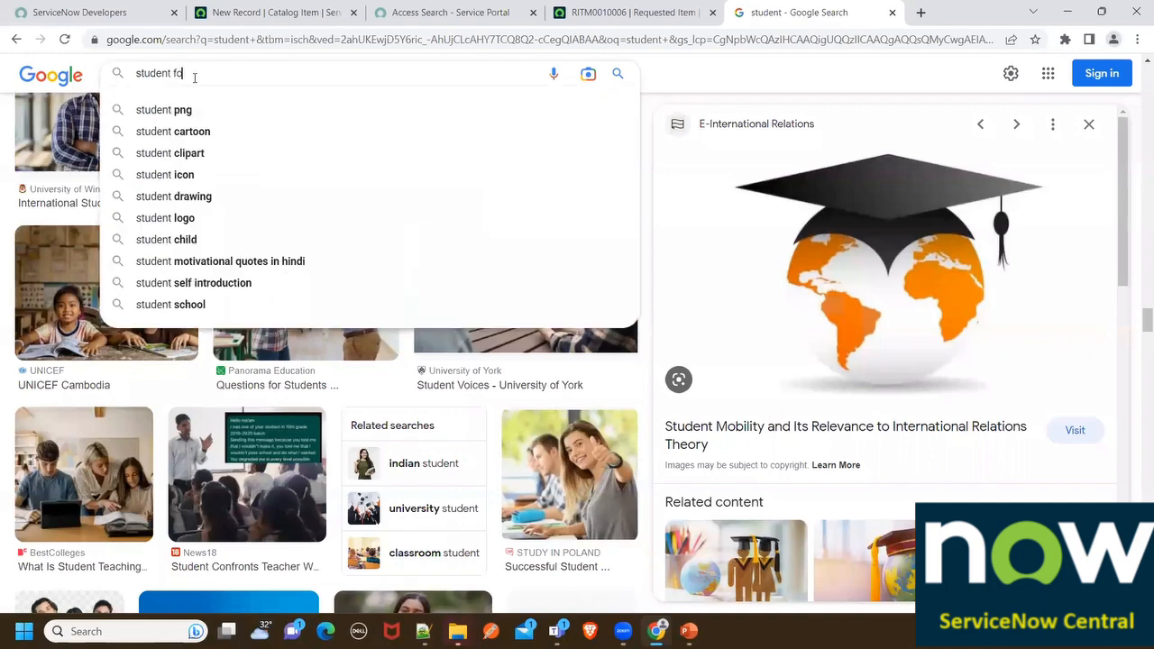
type("rm")
key("Return")
scroll(270, 333, "down", 2)
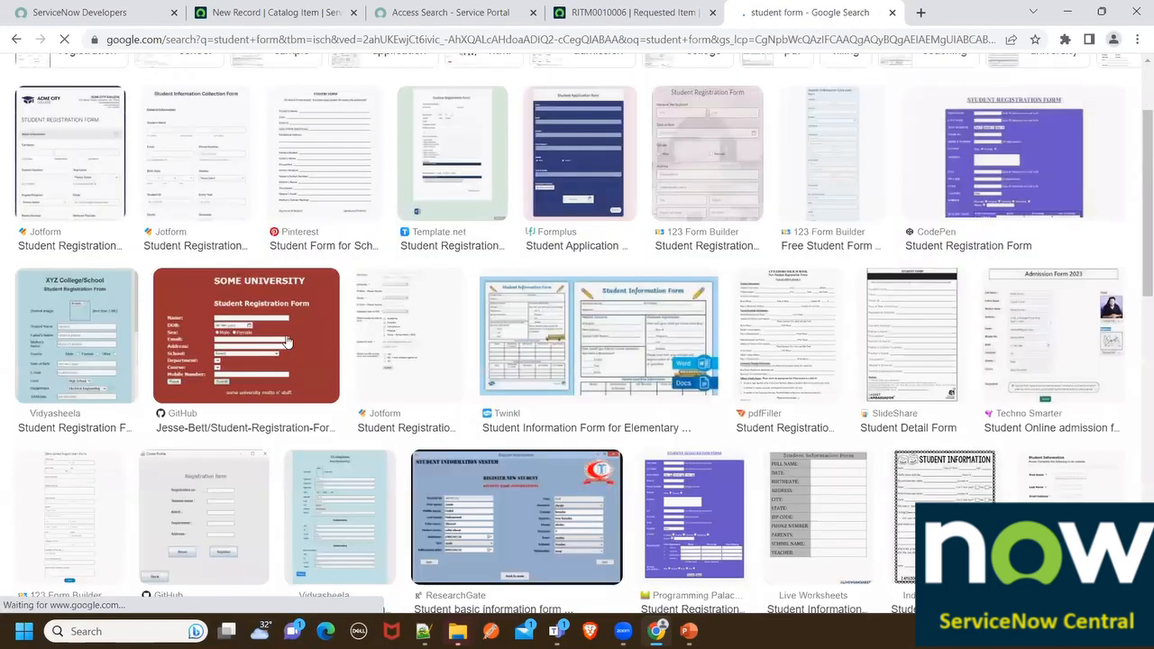
scroll(287, 341, "down", 10)
scroll(285, 340, "up", 5)
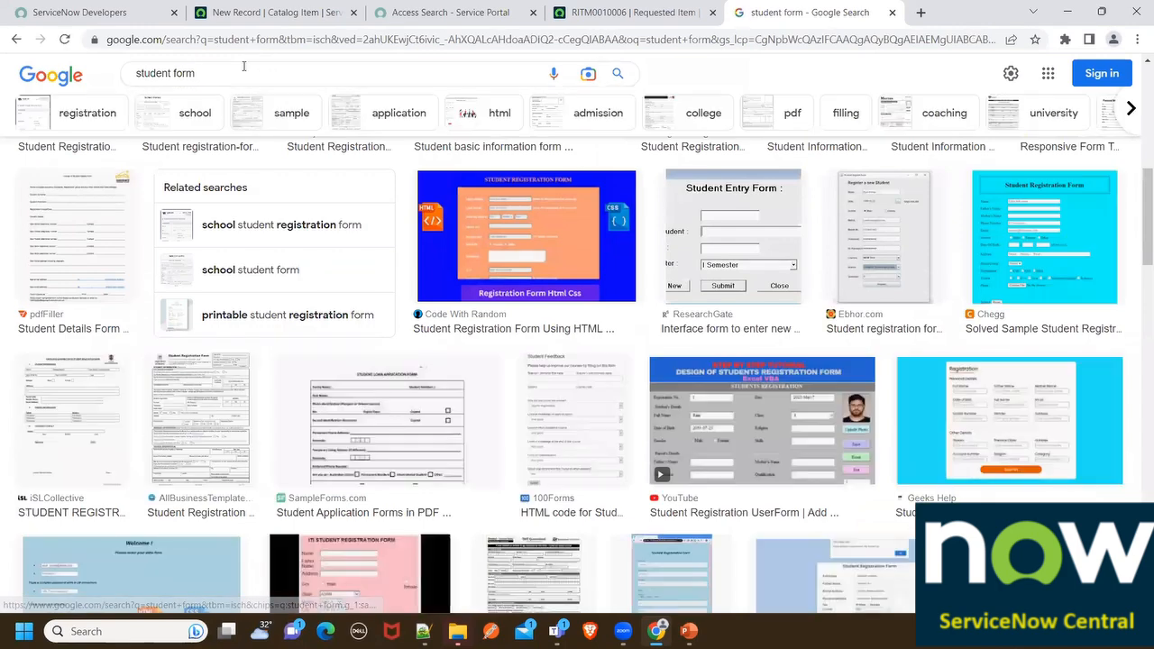
Replace the query with 'resgistration form' and search the images
left_click(244, 72)
key("ctrl+a")
type("res")
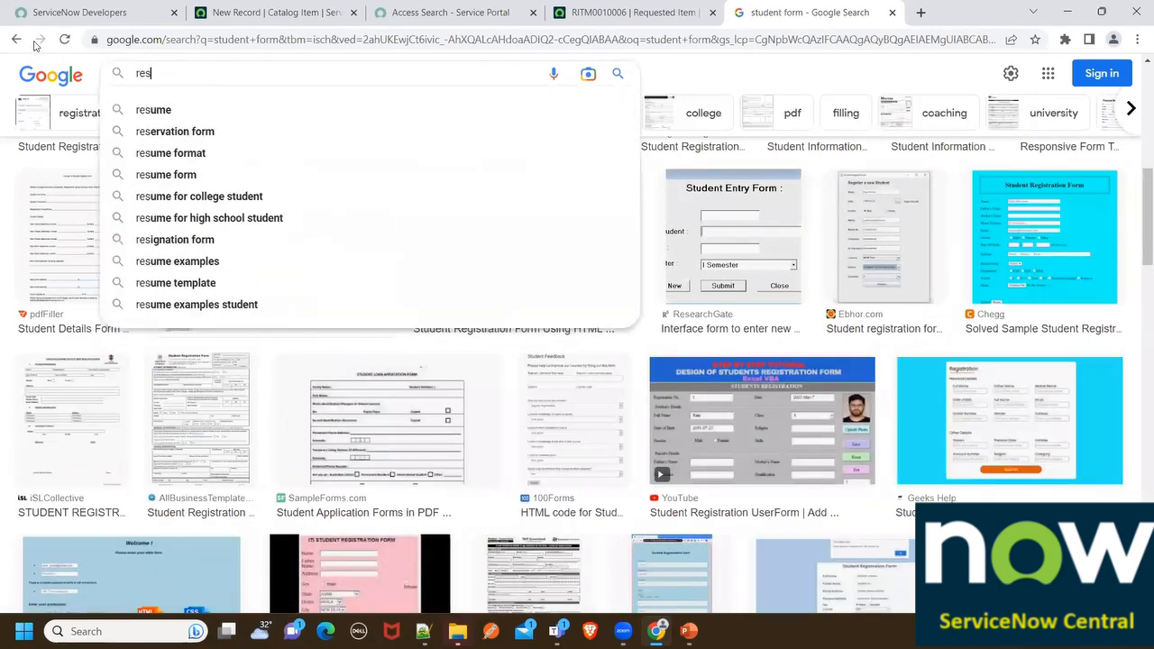
type("gitsr")
key("BackSpace")
key("BackSpace")
type("strat")
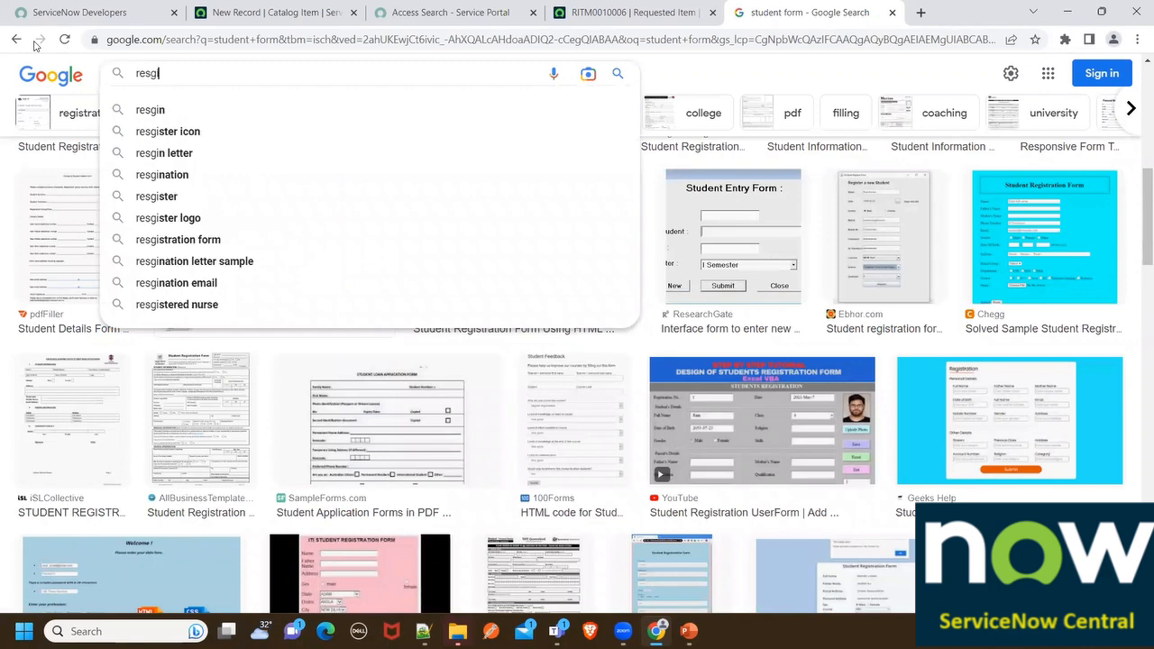
type("iopn")
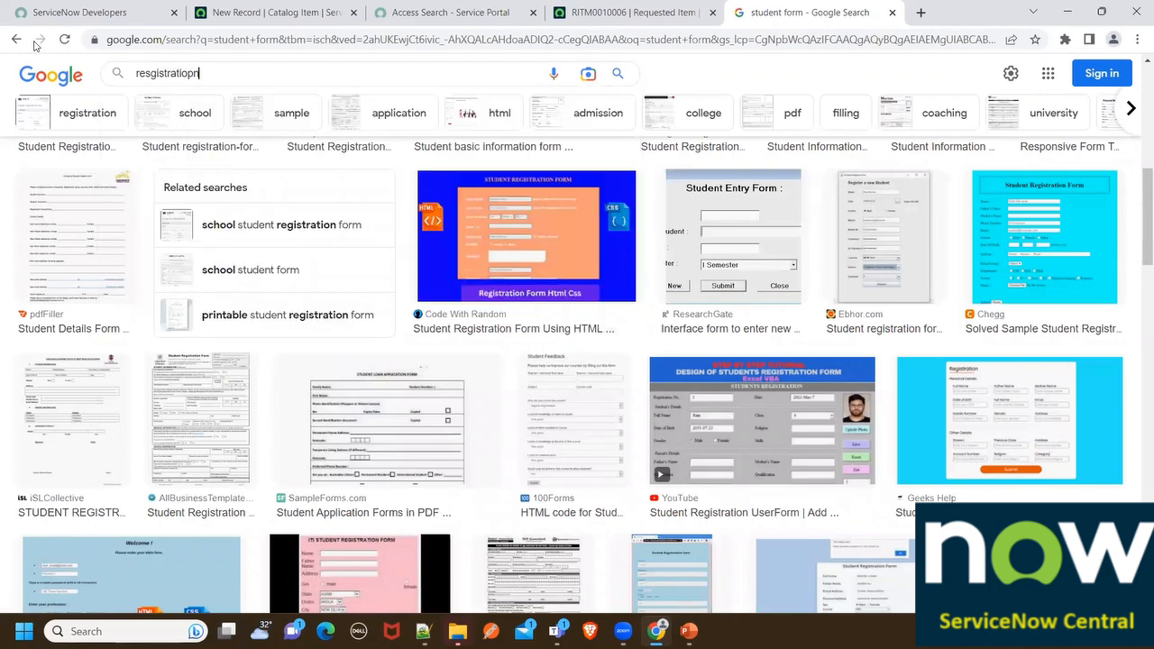
key("BackSpace")
key("BackSpace")
type("n form")
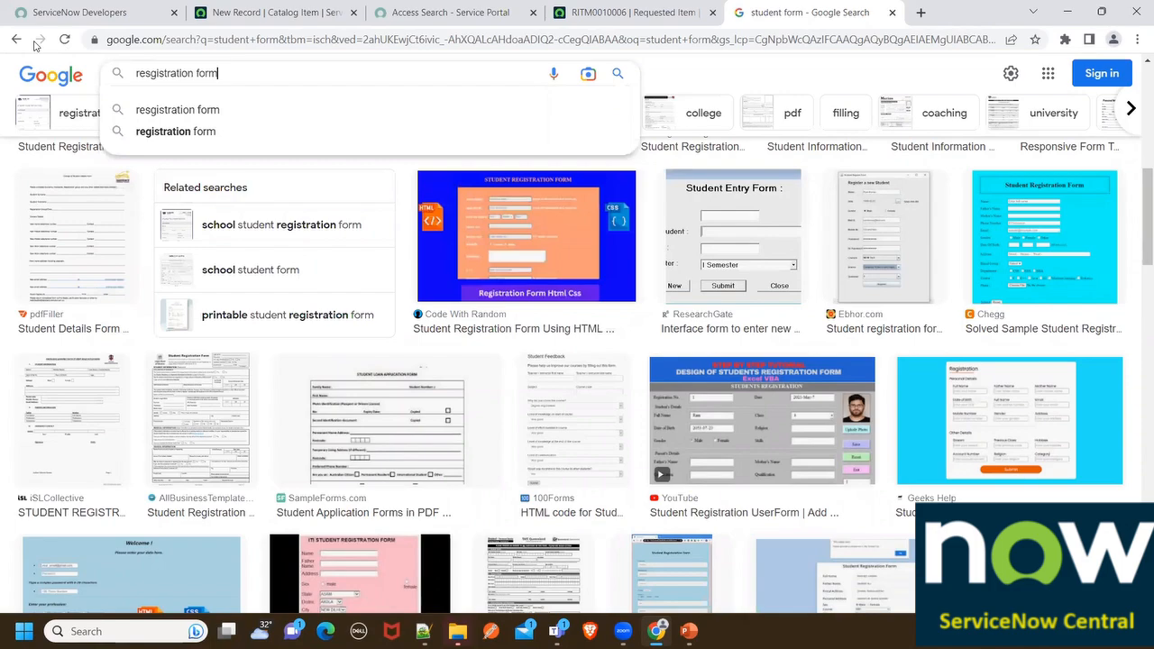
key("Return")
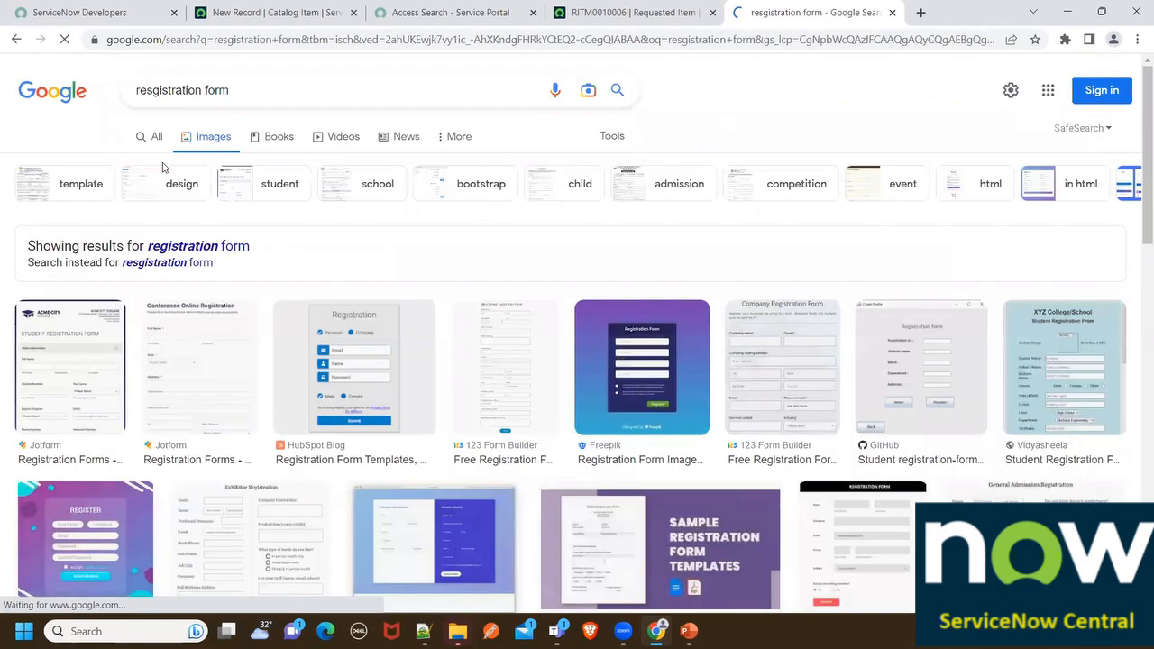
scroll(377, 355, "down", 10)
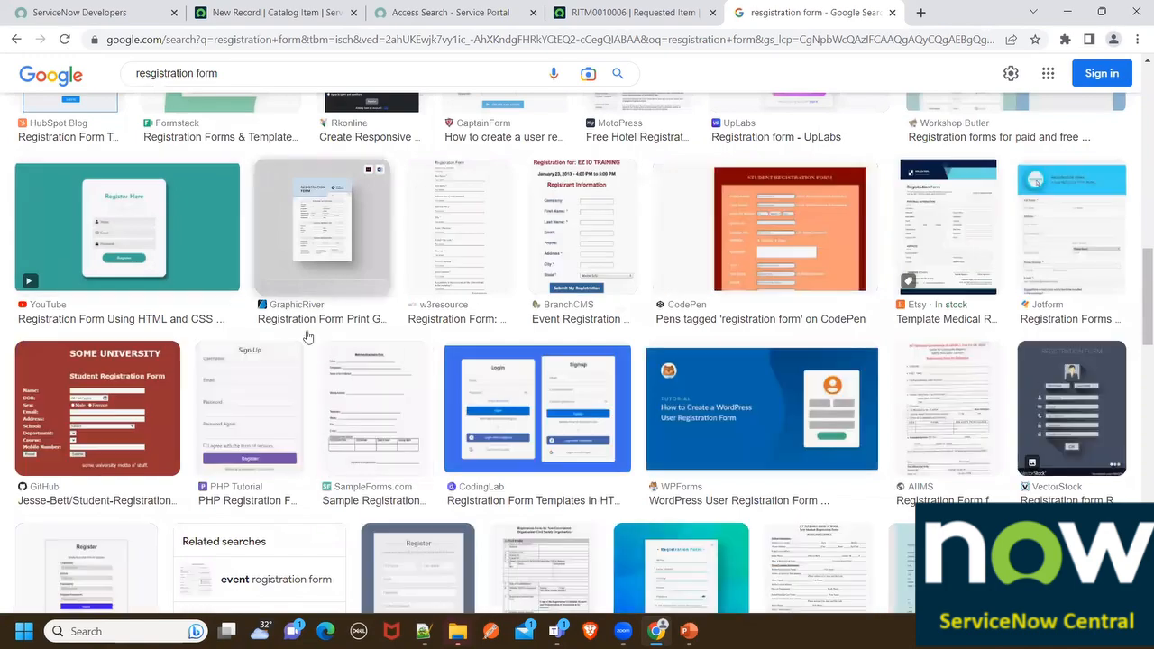
scroll(306, 336, "down", 5)
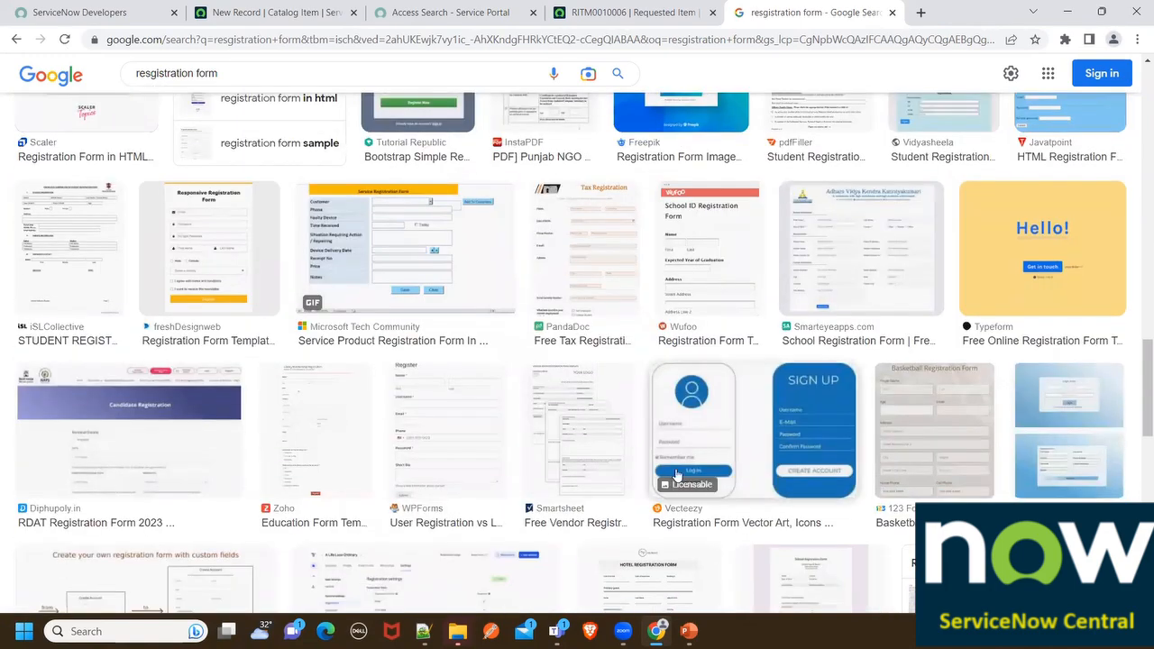
Preview the Vecteezy and Shutterstock registration form images
left_click(798, 429)
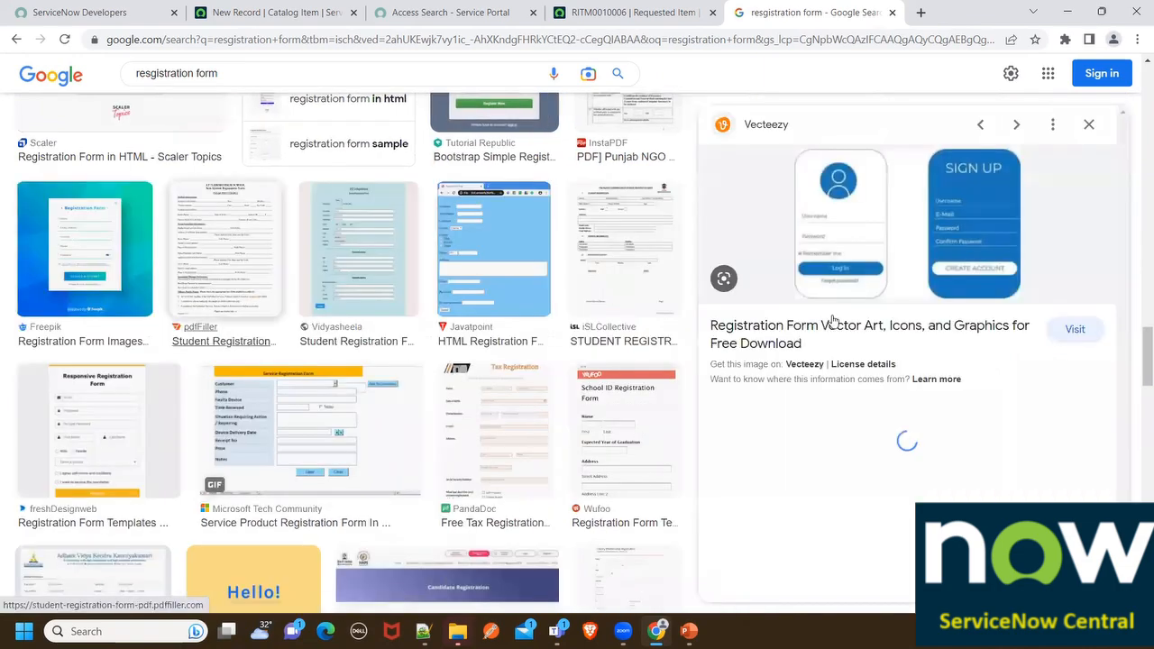
scroll(797, 373, "down", 2)
scroll(797, 372, "down", 4)
scroll(306, 314, "down", 5)
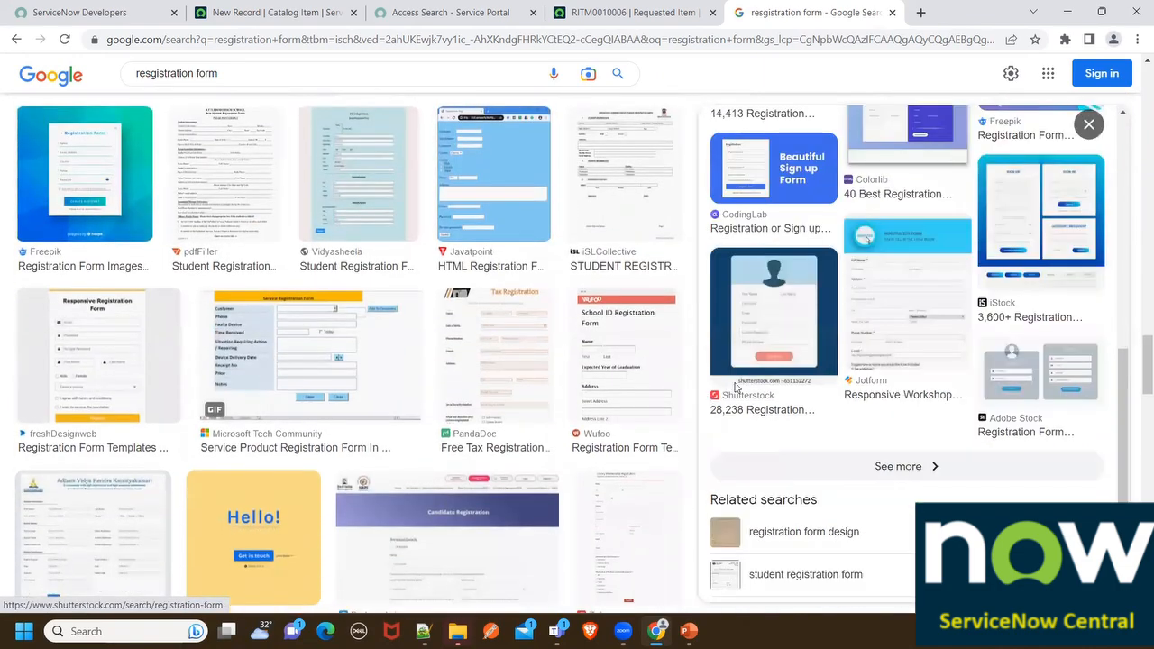
scroll(306, 314, "down", 6)
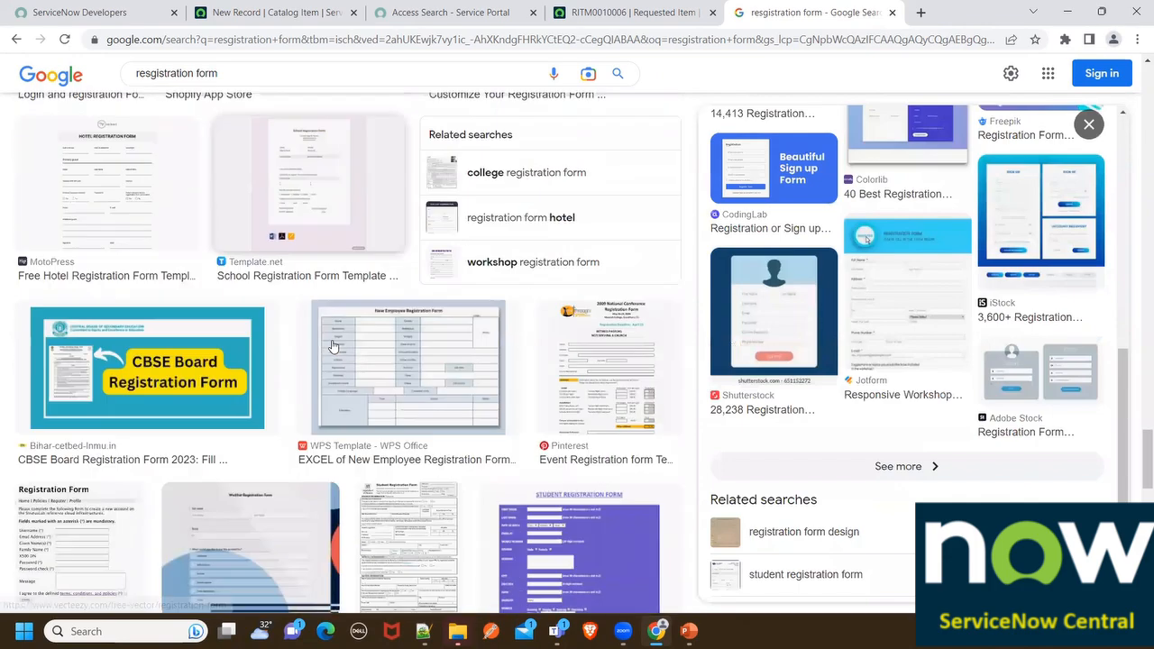
scroll(409, 405, "down", 3)
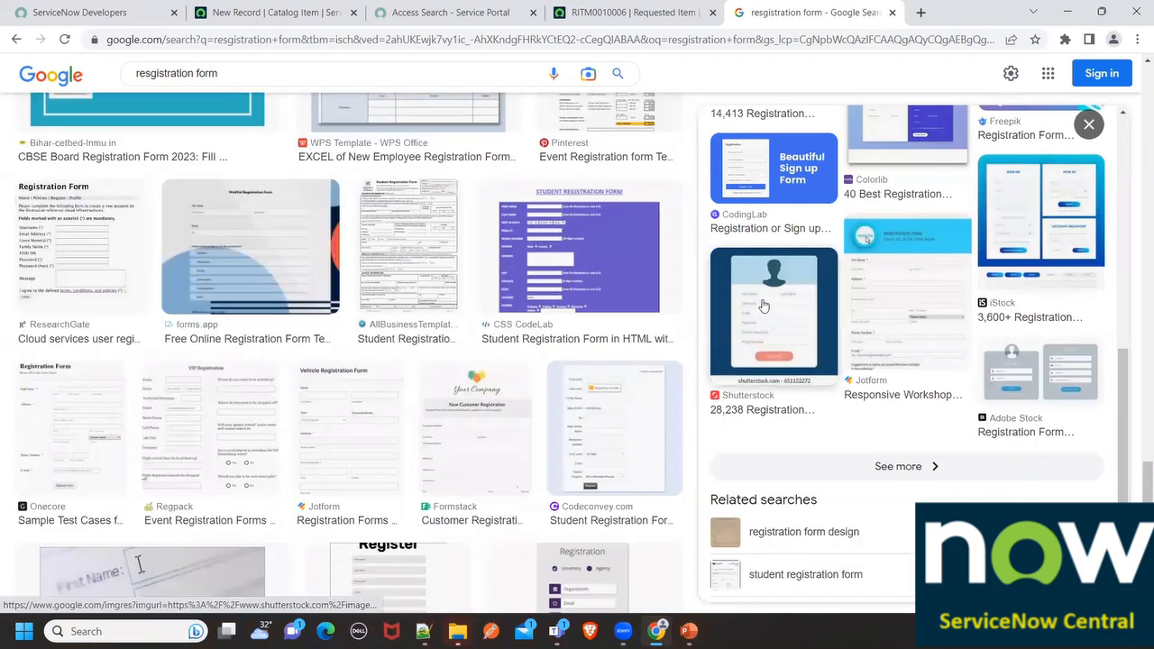
left_click(761, 308)
scroll(893, 270, "down", 3)
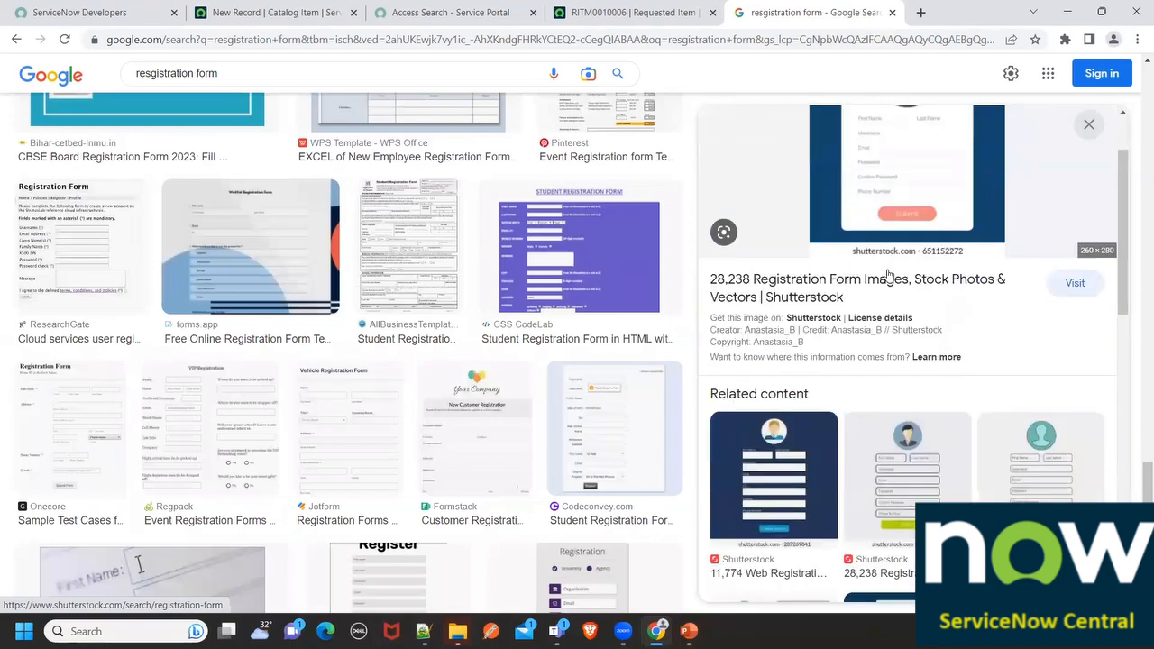
scroll(342, 103, "up", 3)
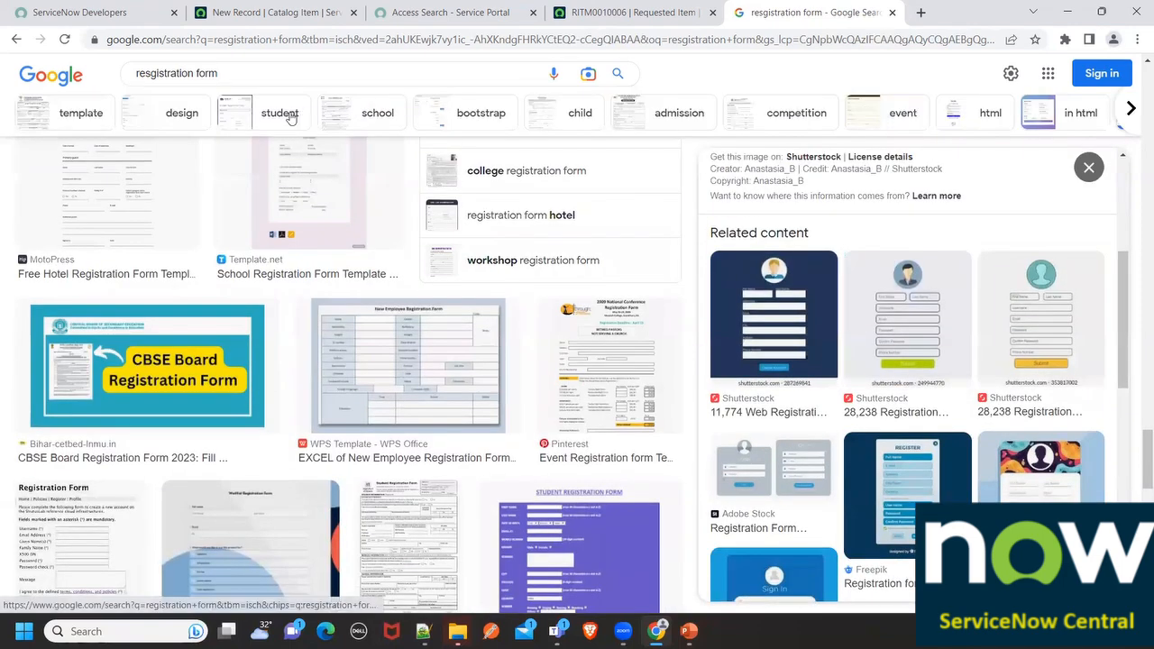
Append 'logo' to search images for 'resgistration form logo'
left_click(253, 75)
type("logo")
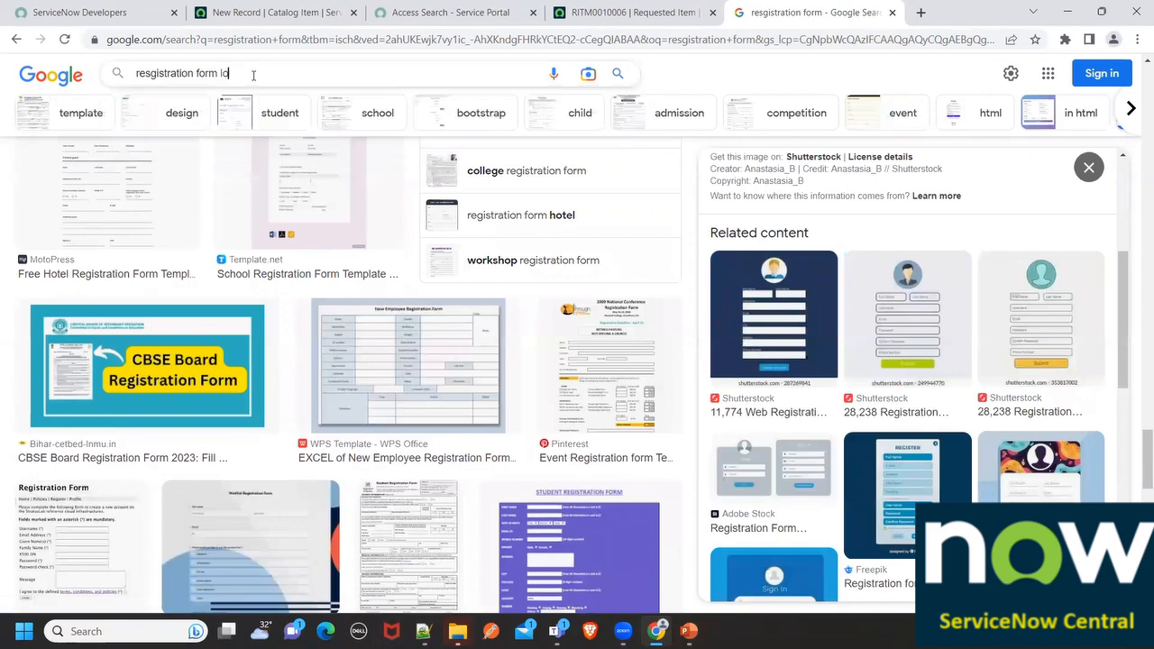
key("Return")
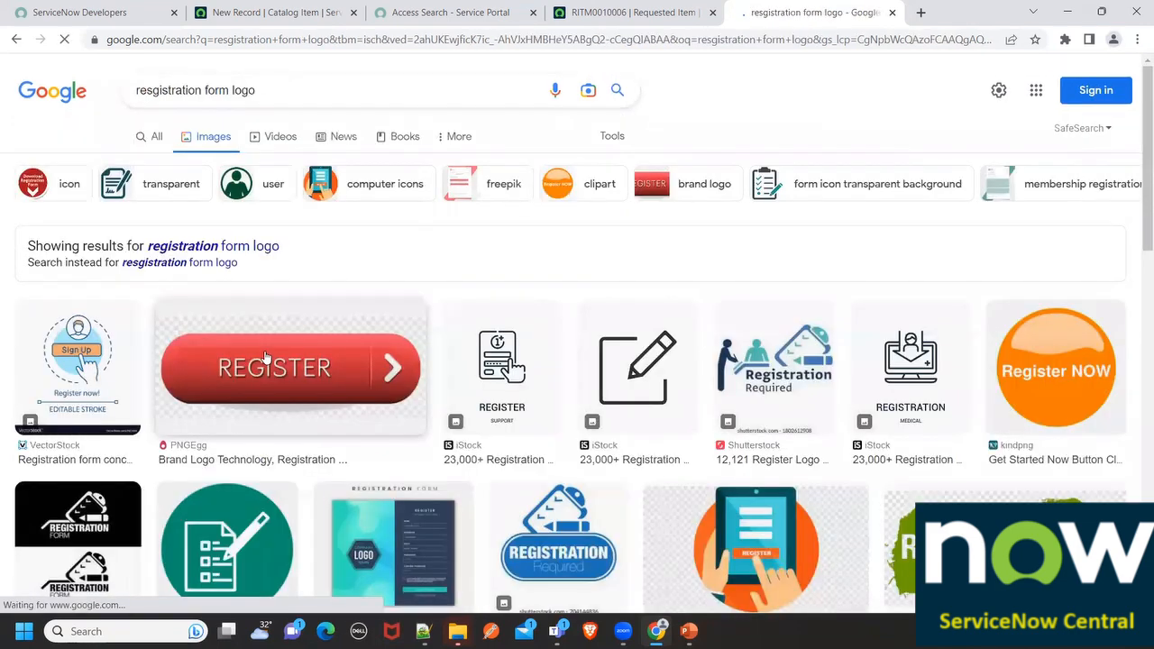
Save the PNGWing tablet 'REGISTER' image to Downloads as resgistter.png
scroll(410, 413, "down", 1)
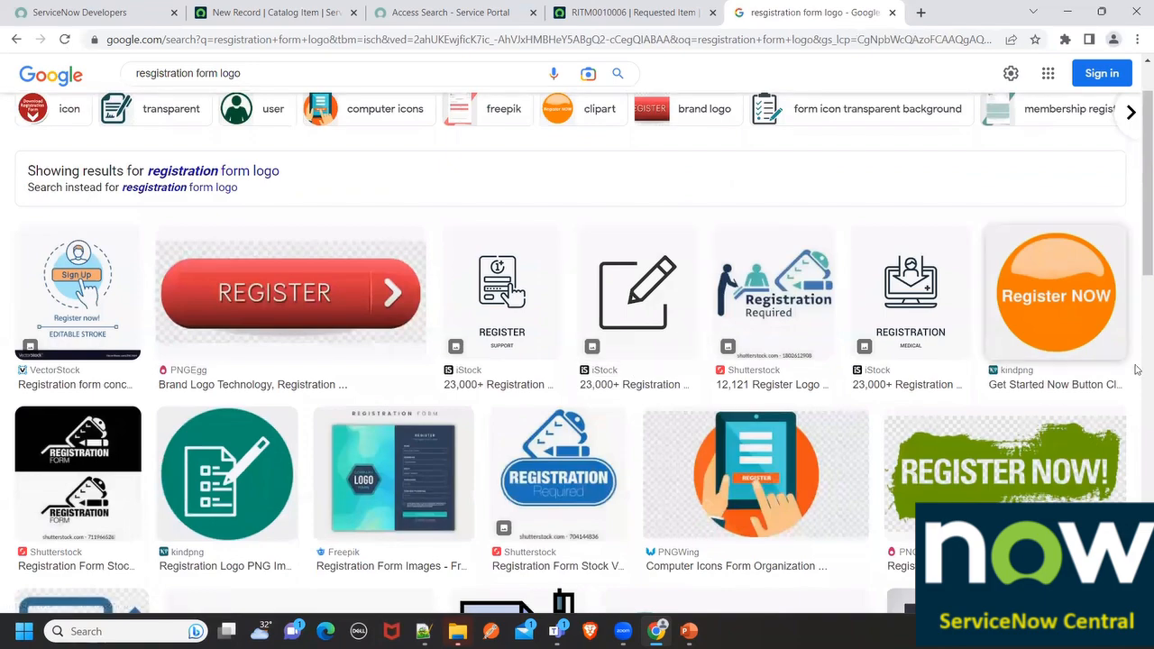
scroll(319, 266, "down", 2)
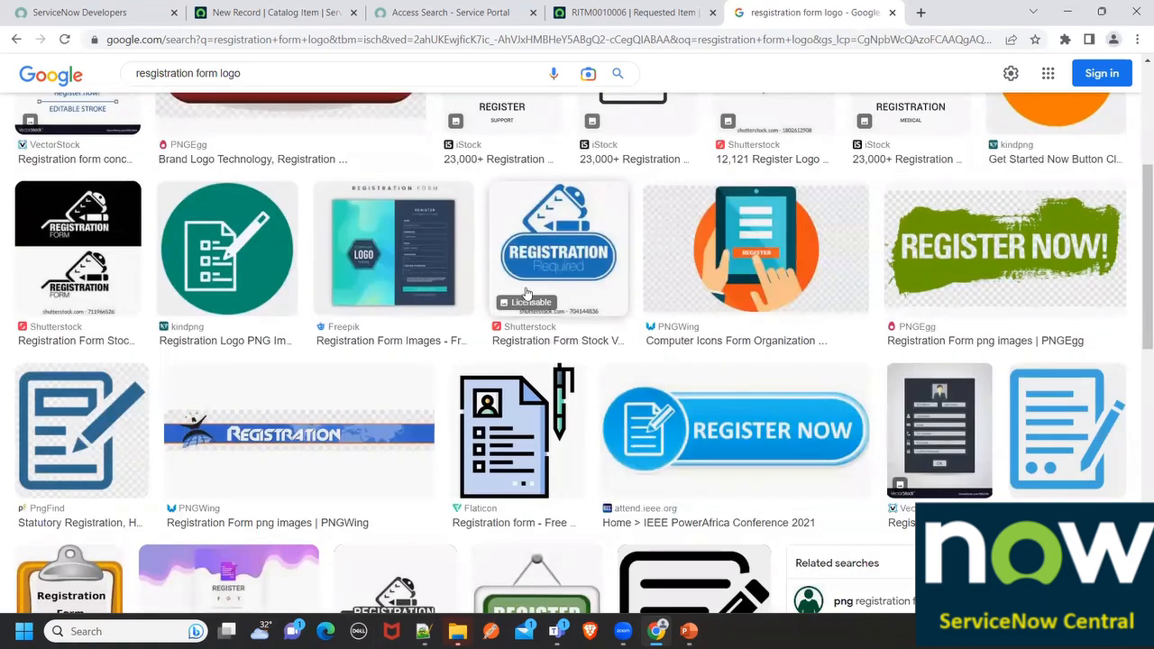
scroll(541, 270, "up", 1)
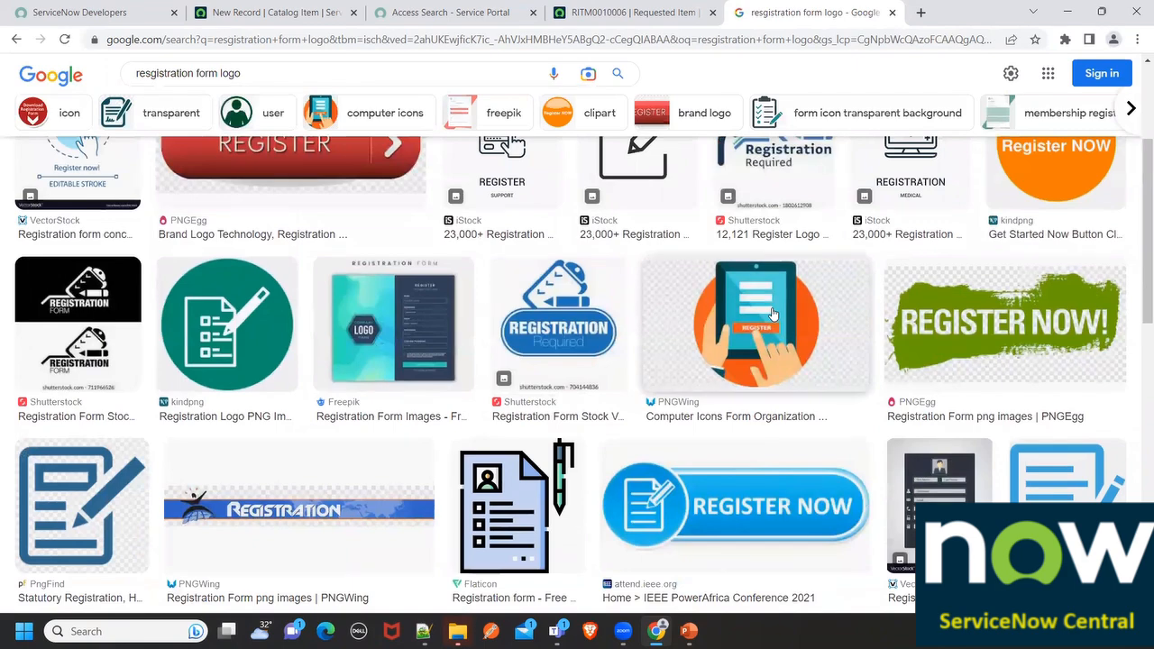
left_click(755, 306)
right_click(845, 305)
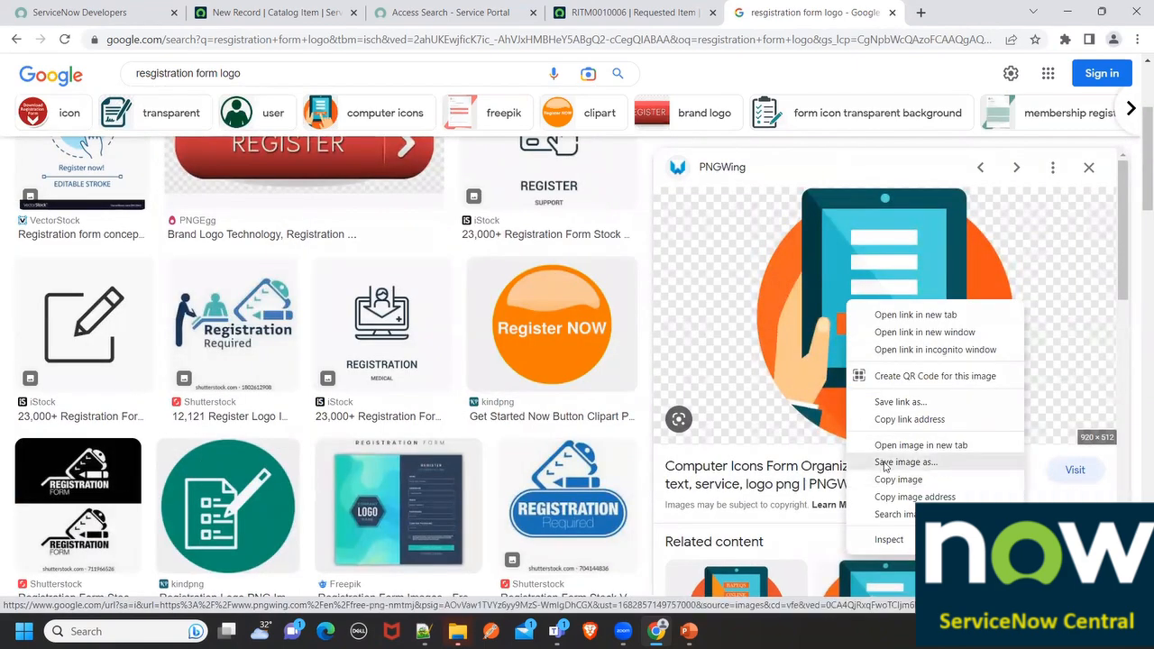
left_click(884, 463)
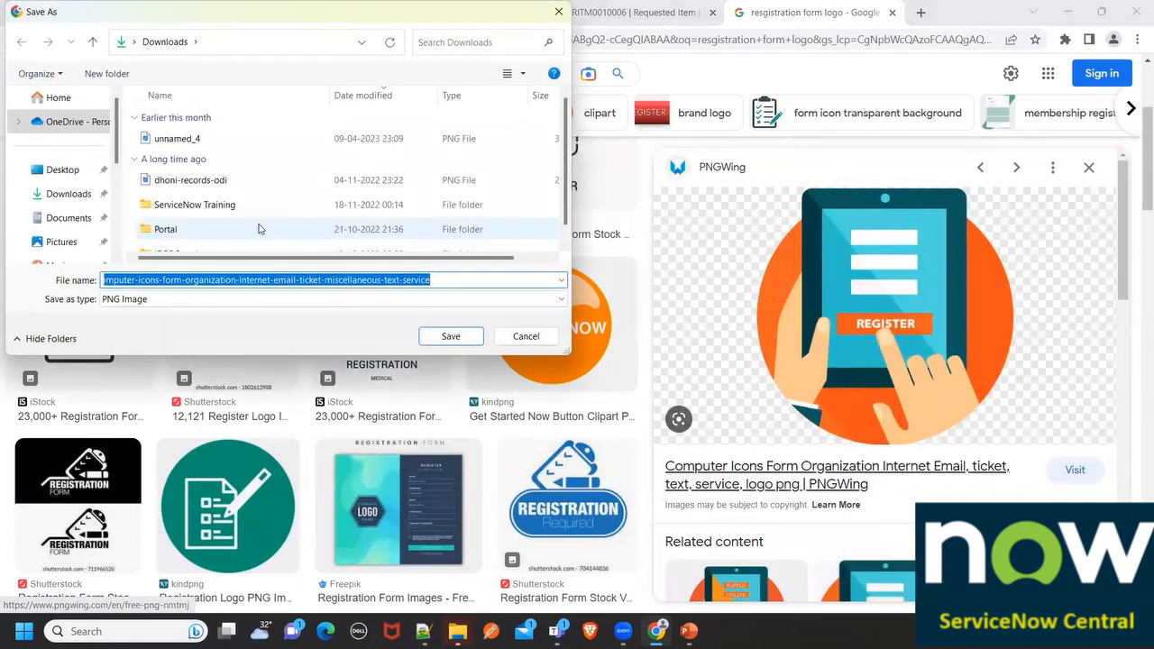
key("BackSpace")
key("BackSpace")
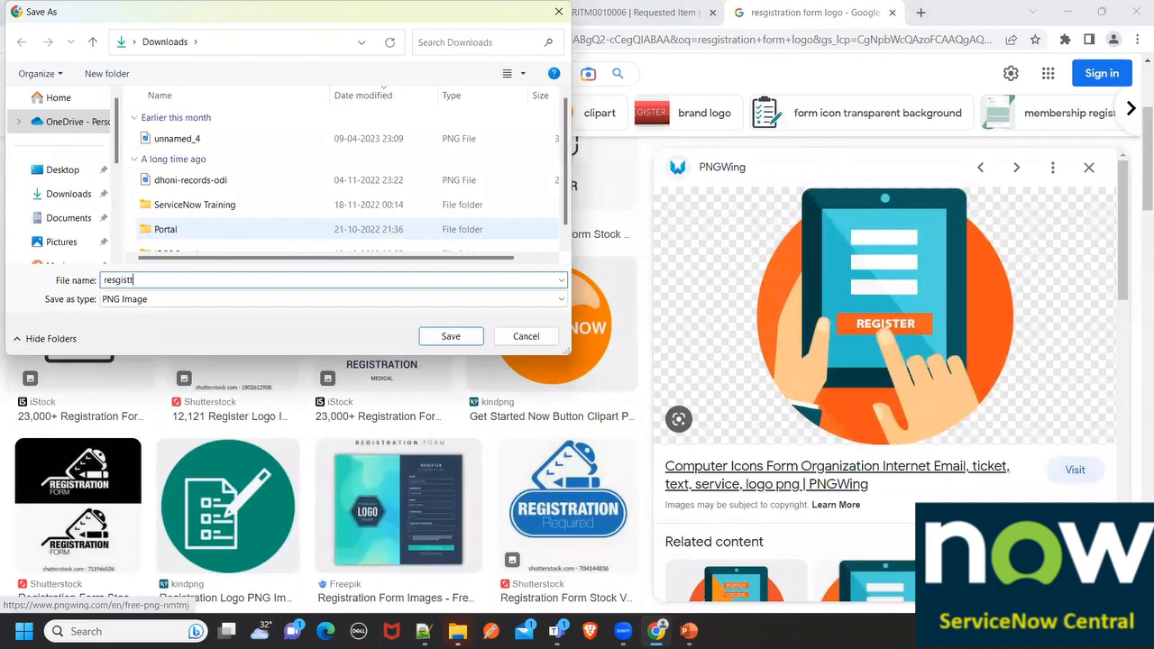
left_click(52, 196)
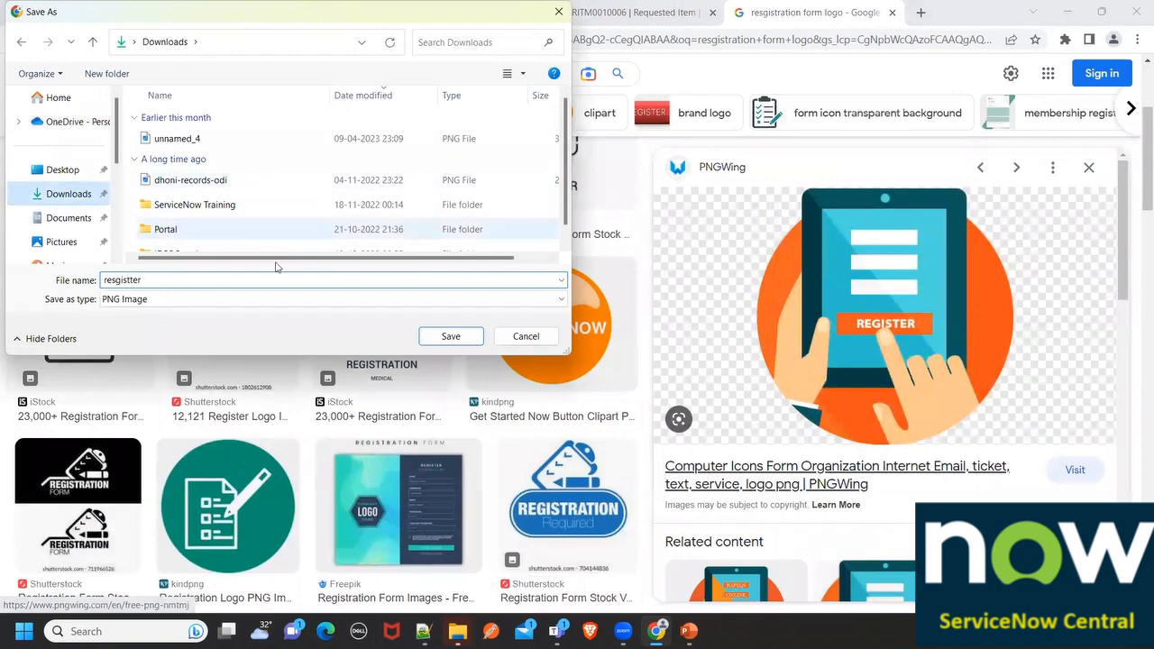
left_click(443, 336)
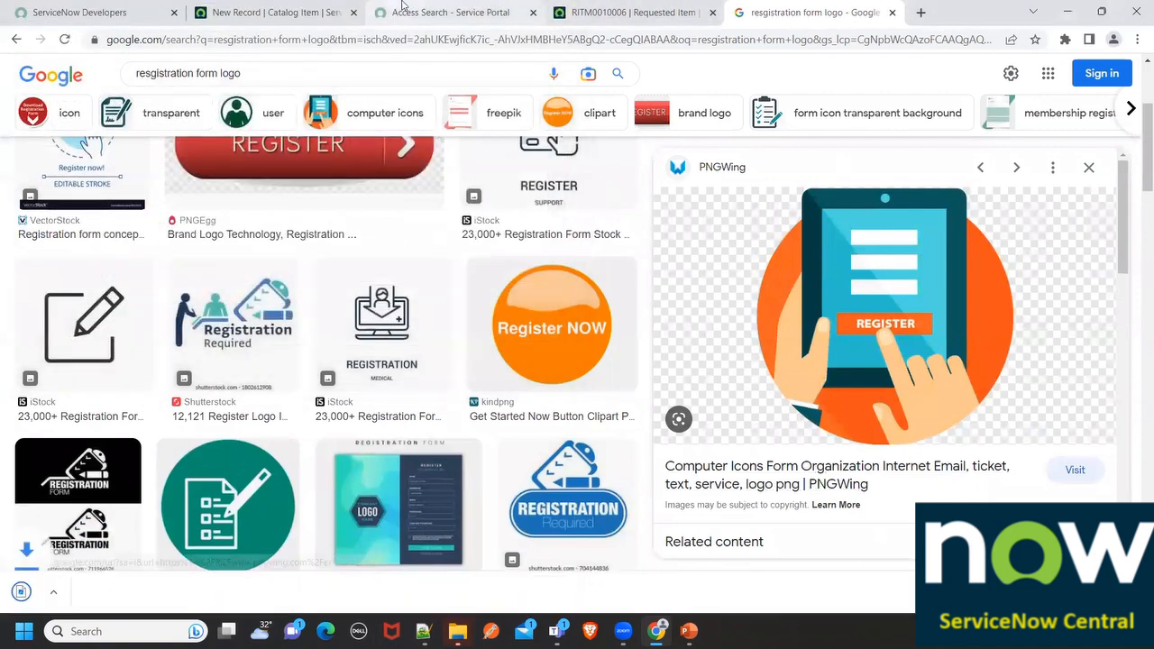
Upload resgistter.png as the Student Registration Form catalog item's icon
left_click(301, 13)
scroll(433, 415, "down", 1)
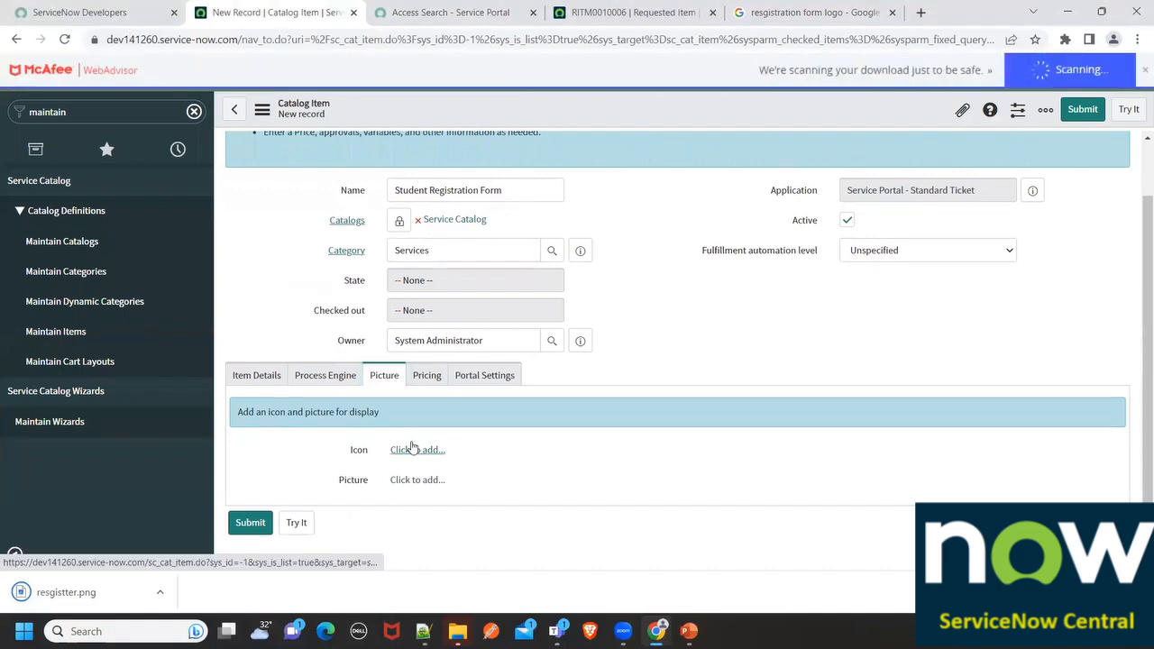
left_click(412, 449)
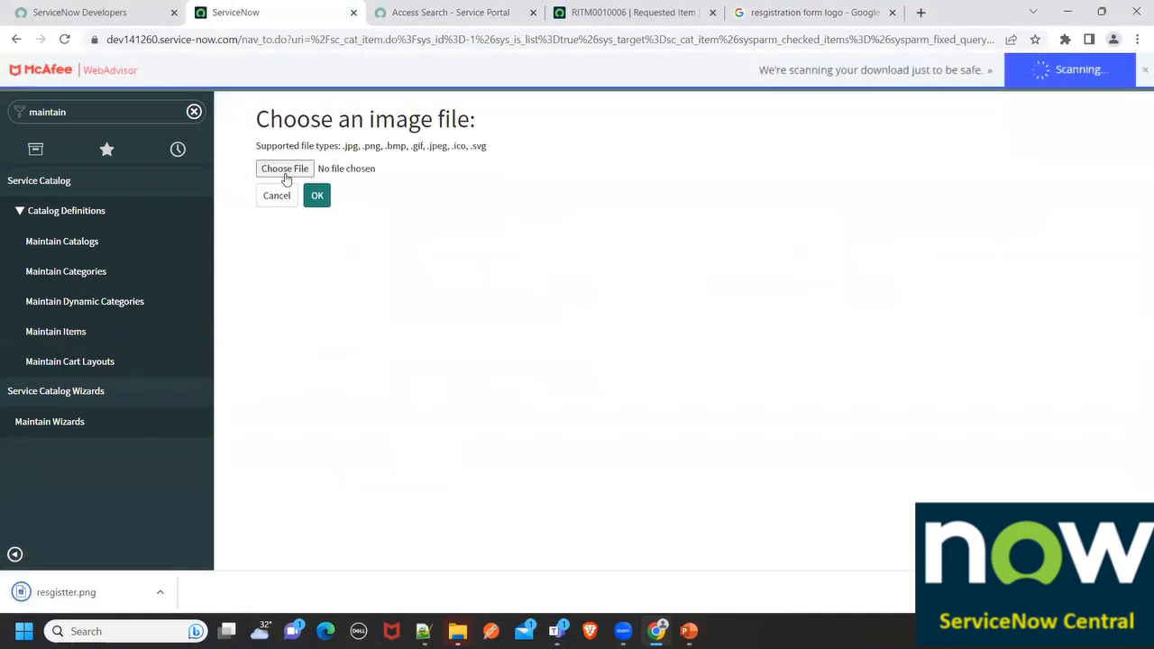
left_click(285, 171)
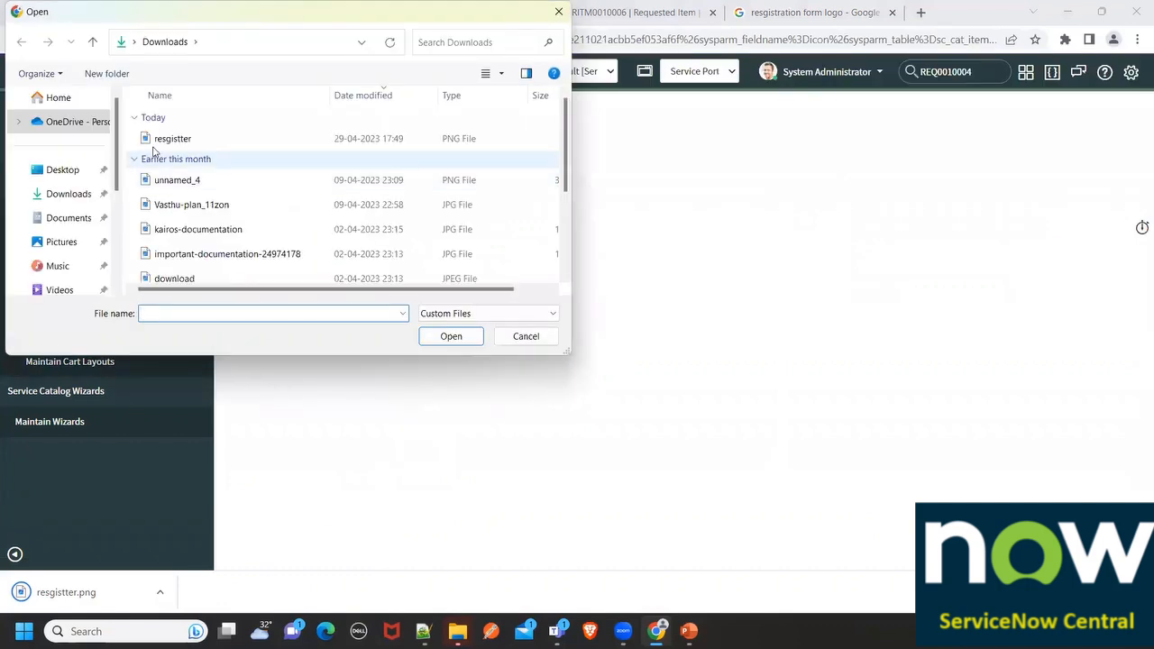
left_click(164, 139)
left_click(451, 336)
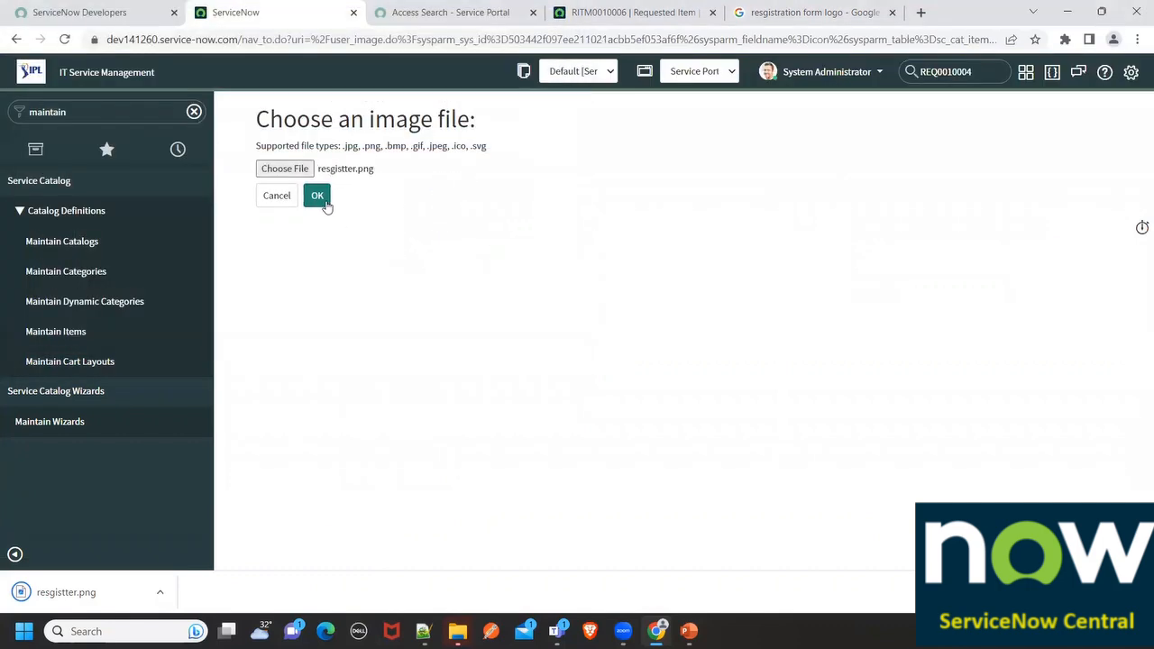
left_click(325, 203)
left_click(434, 12)
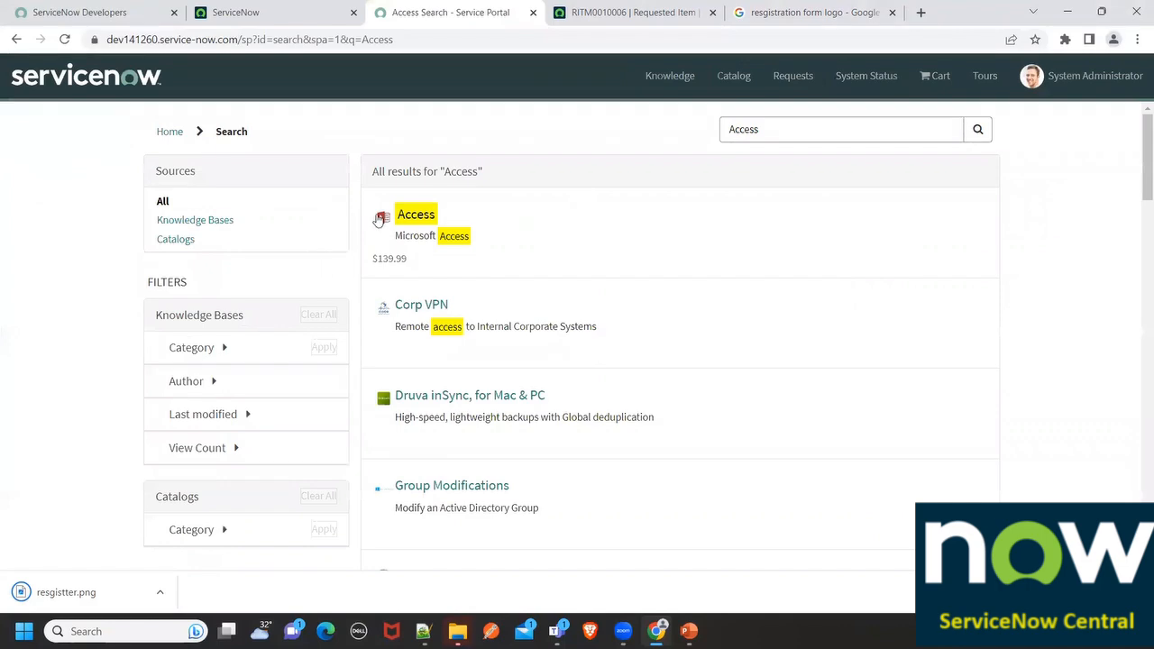
left_click(250, 12)
left_click(311, 191)
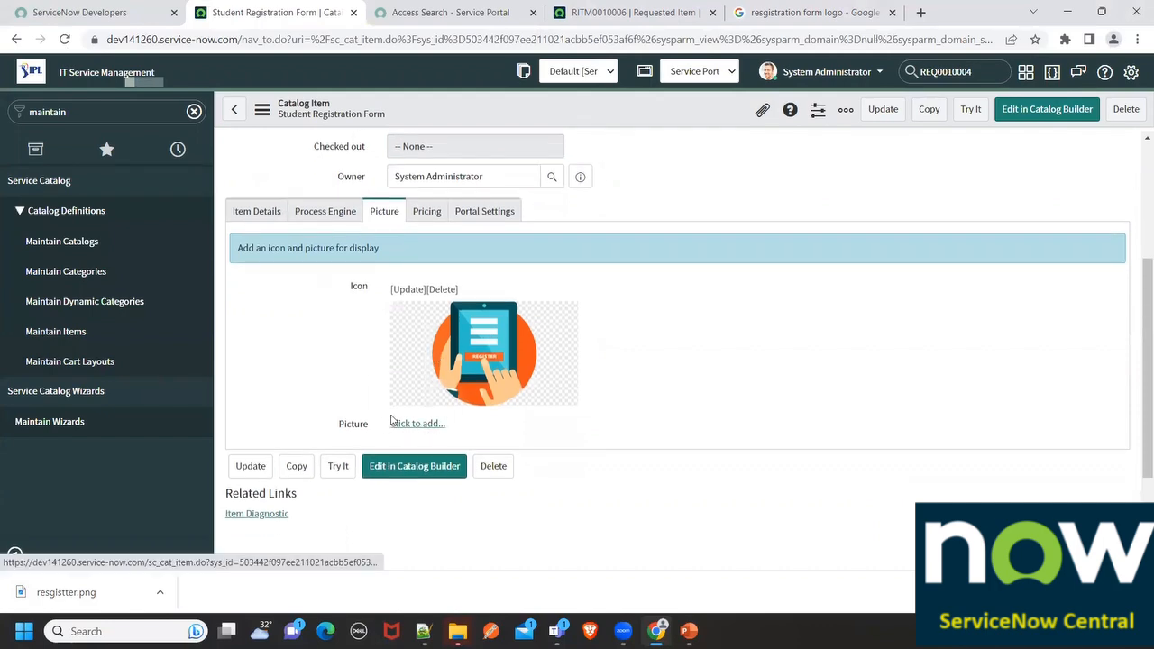
Start adding a picture, then open the Microsoft Access catalog item in the Service Portal
left_click(415, 424)
left_click(400, 12)
left_click(402, 217)
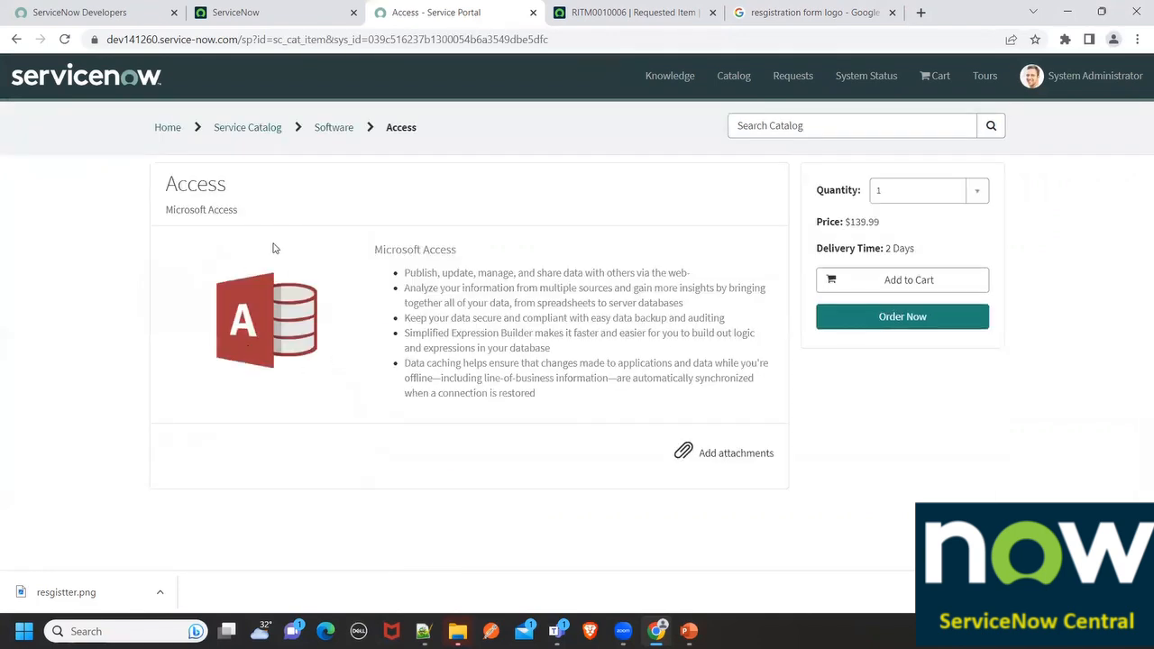
Upload resgistter.png as the catalog item's picture
left_click(291, 11)
left_click(285, 170)
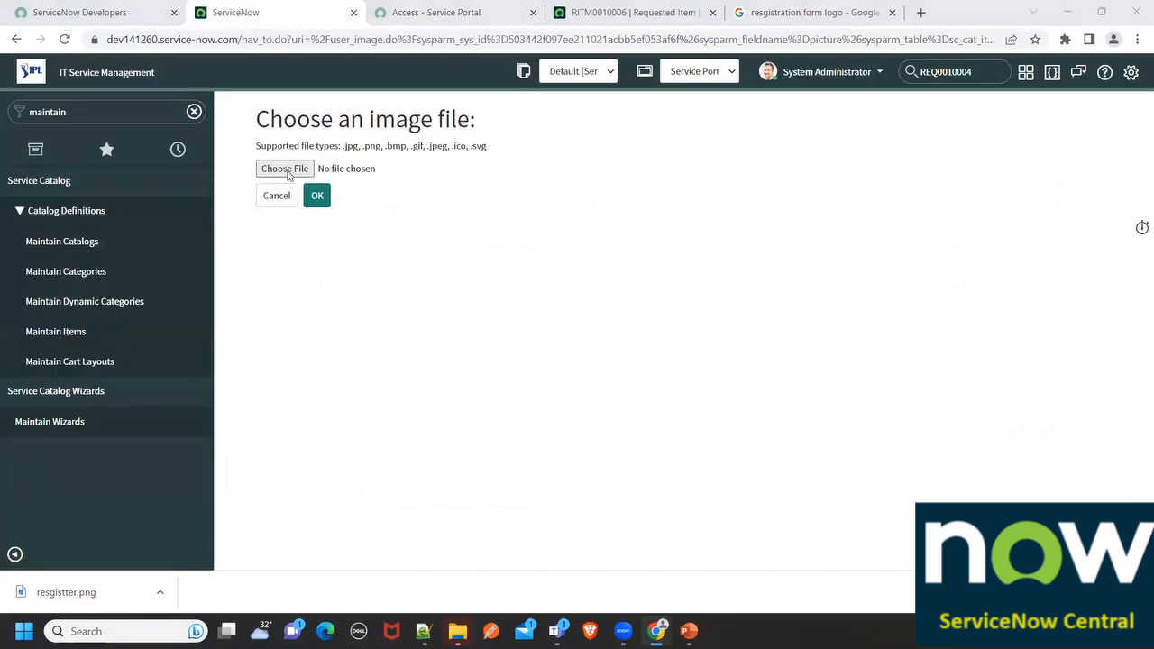
left_click(213, 142)
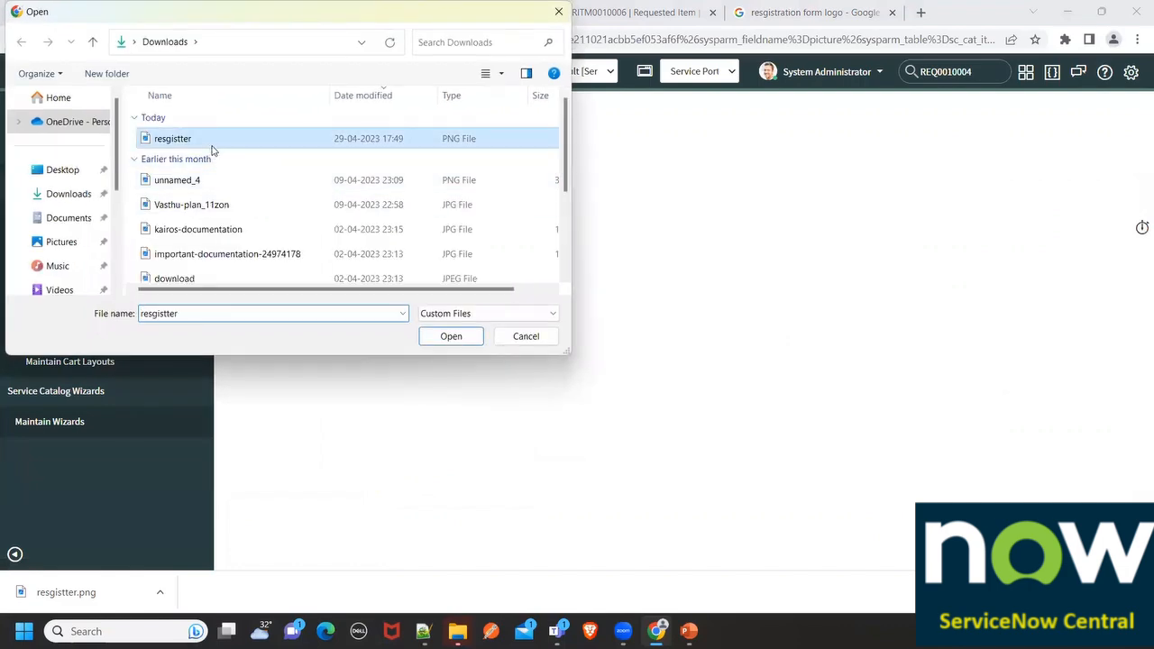
left_click(450, 335)
left_click(314, 193)
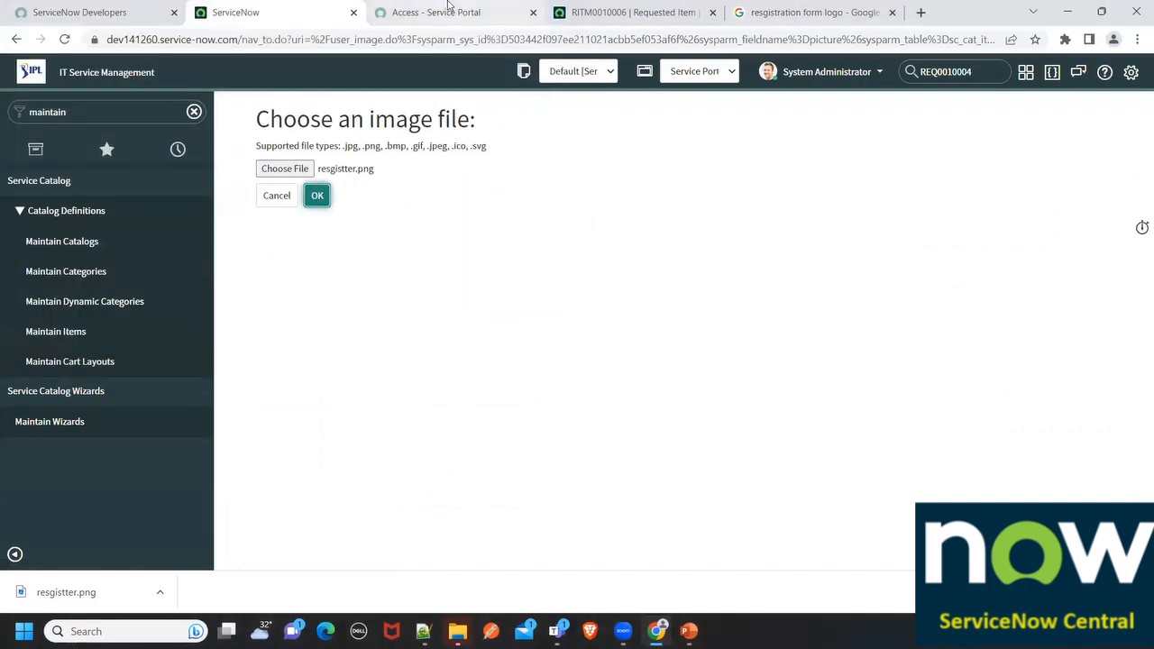
Return to the Student Registration Form record and show its pricing details
left_click(449, 11)
left_click(245, 11)
scroll(404, 236, "down", 4)
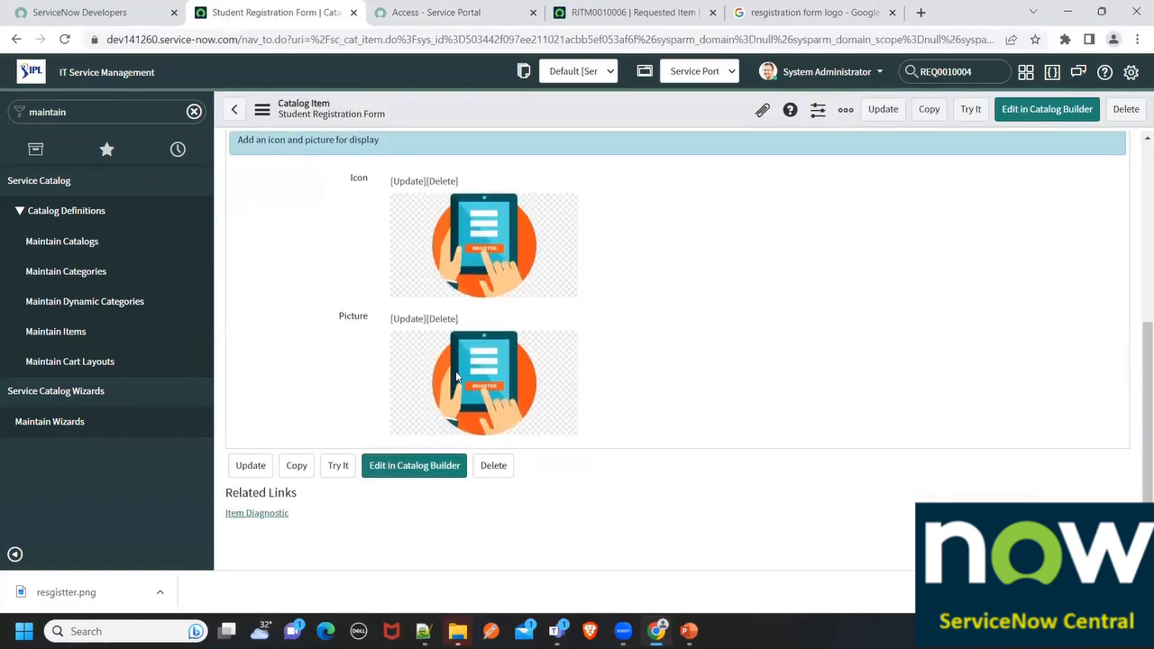
scroll(457, 377, "up", 3)
left_click(426, 253)
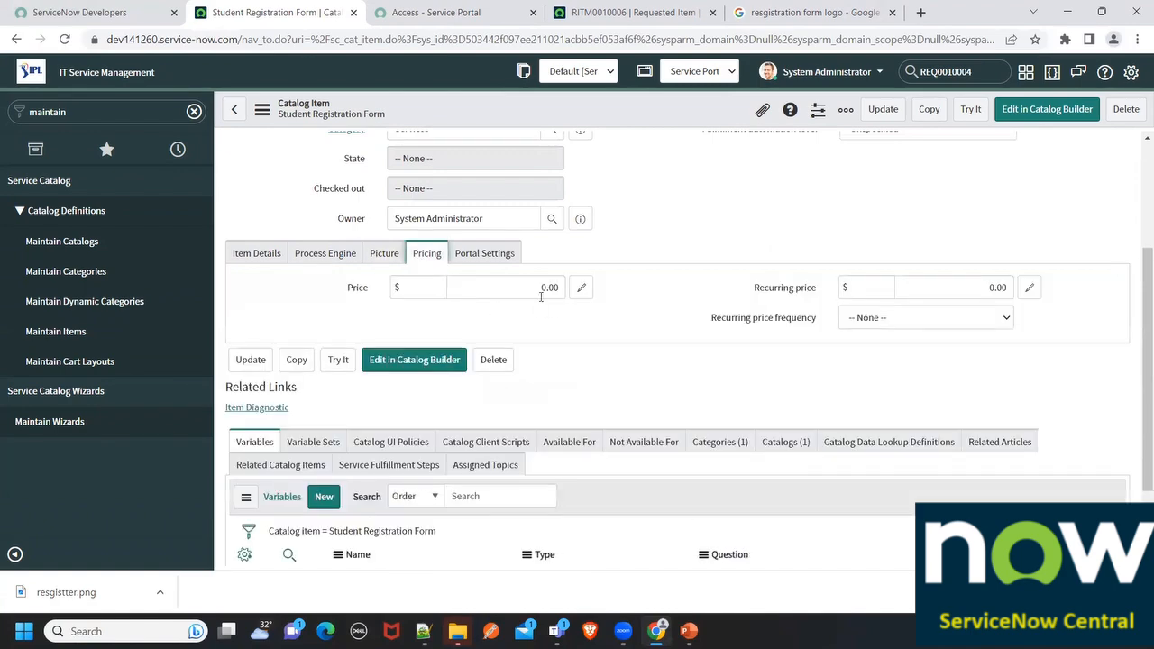
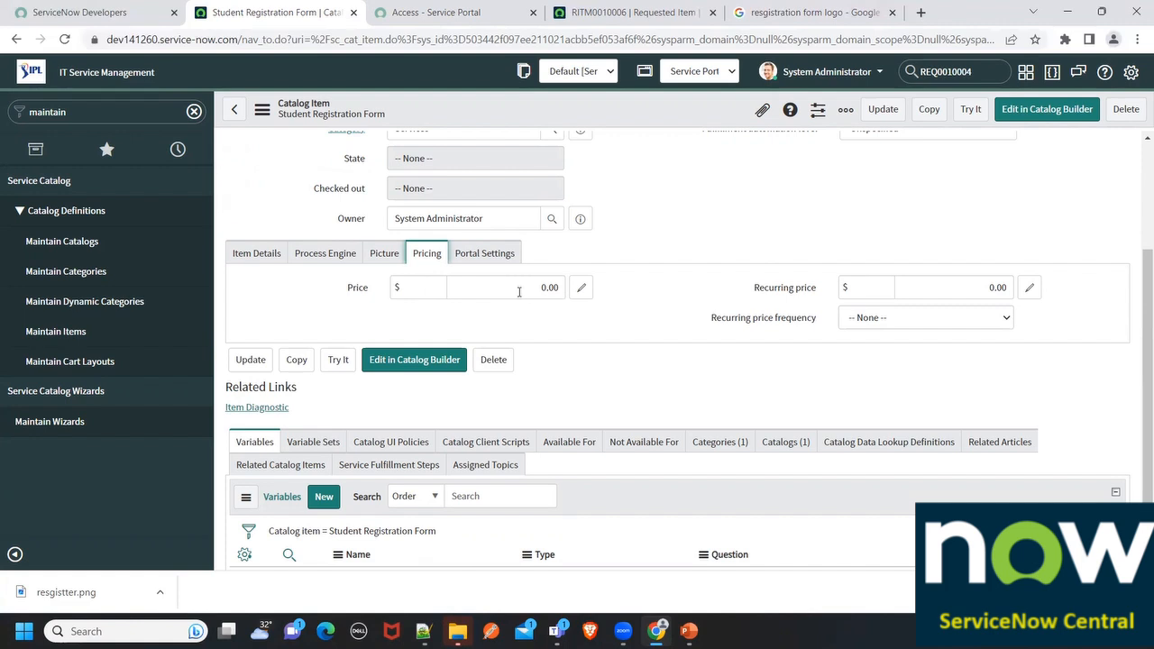
Keep Price and Recurring price in $ at 0.00, then view the Portal Settings
double_click(562, 285)
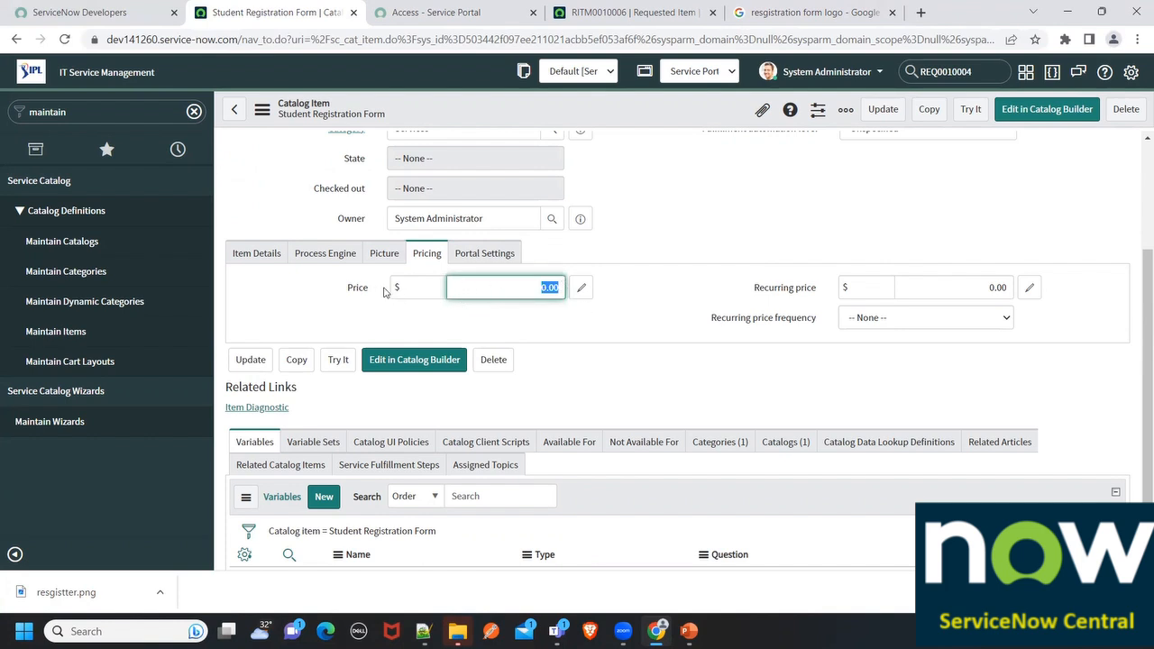
left_click(433, 287)
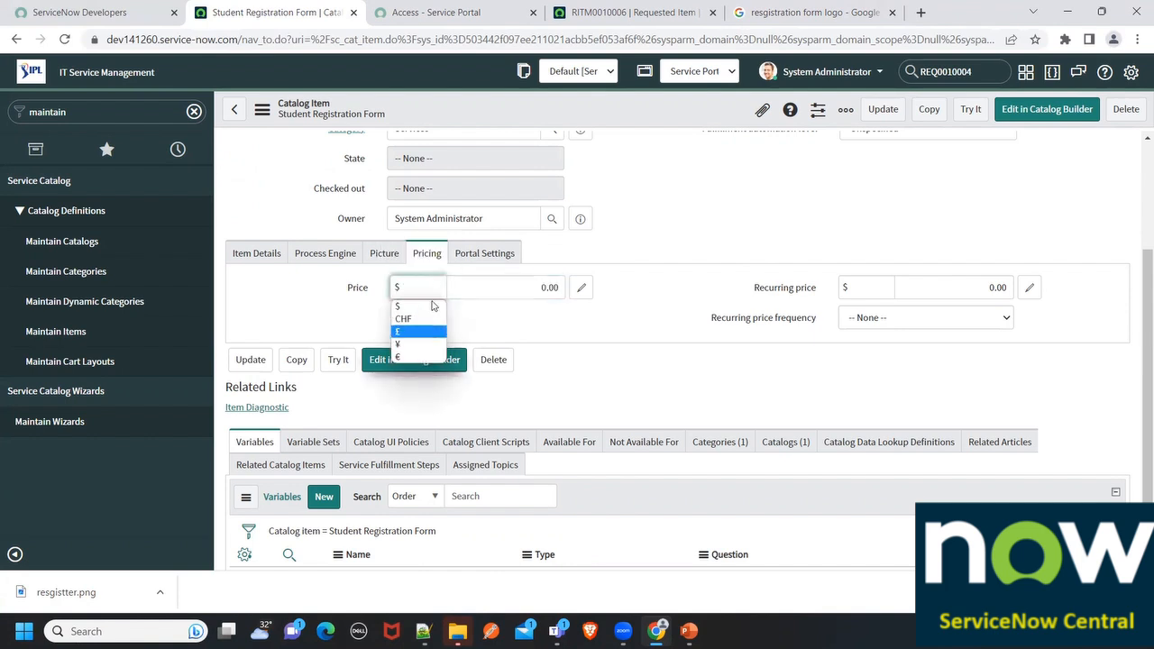
left_click(716, 309)
left_click(870, 288)
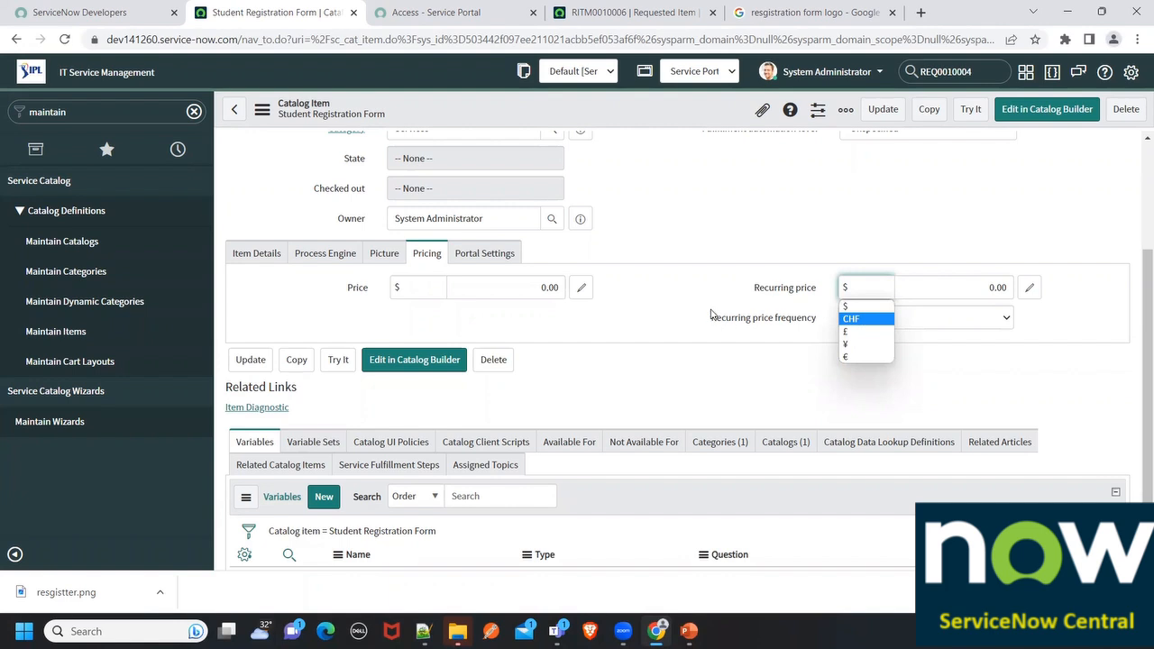
left_click(495, 259)
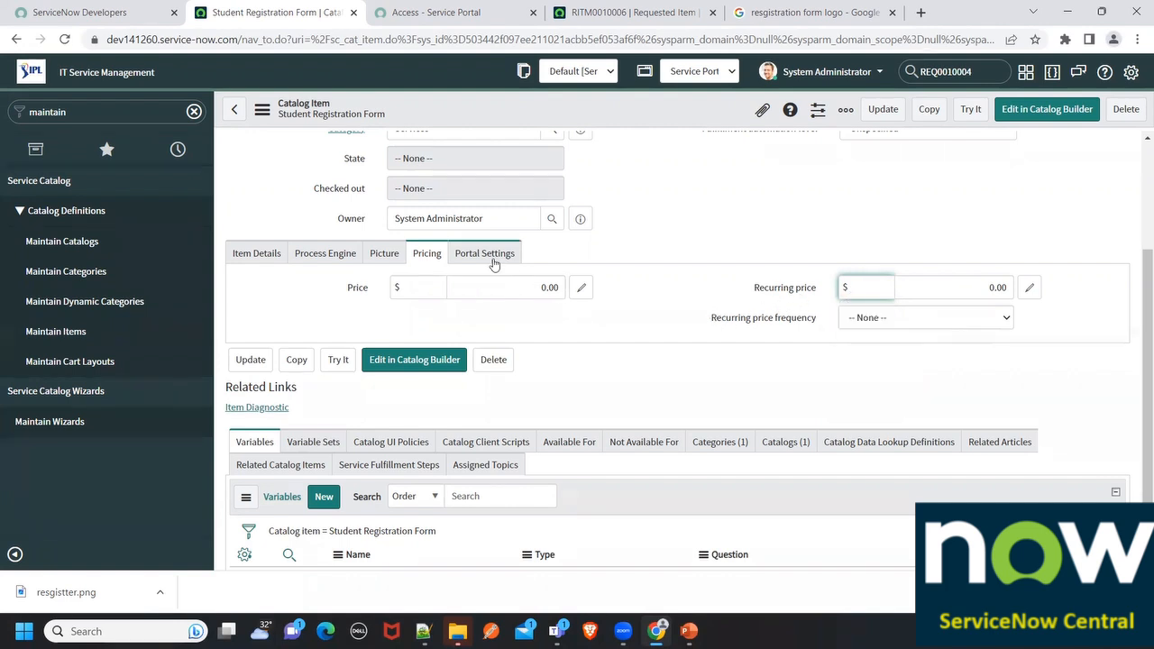
left_click(487, 255)
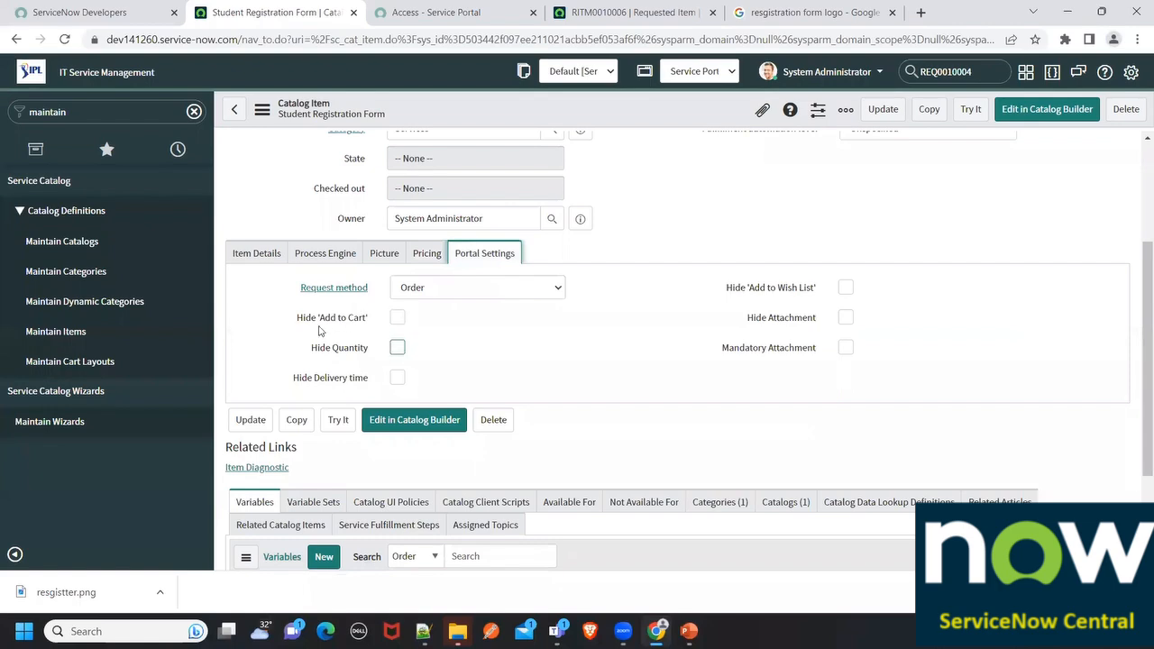
Compare with the Access portal item and tick Hide Quantity, leaving add to cart visible
left_click(451, 11)
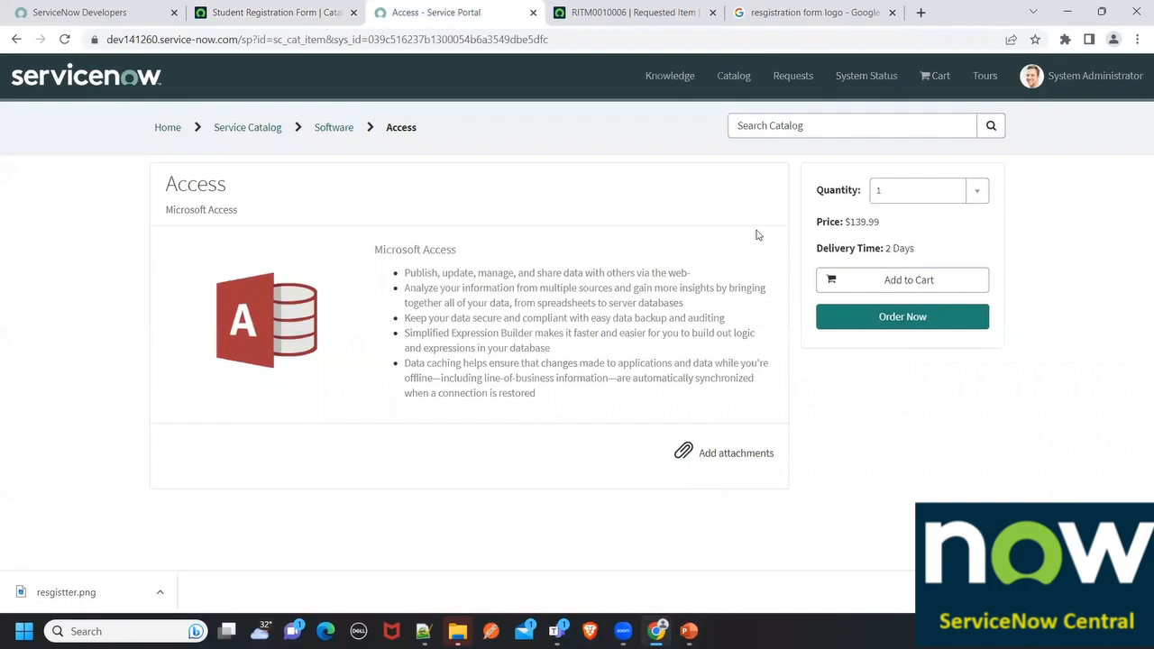
left_click(329, 13)
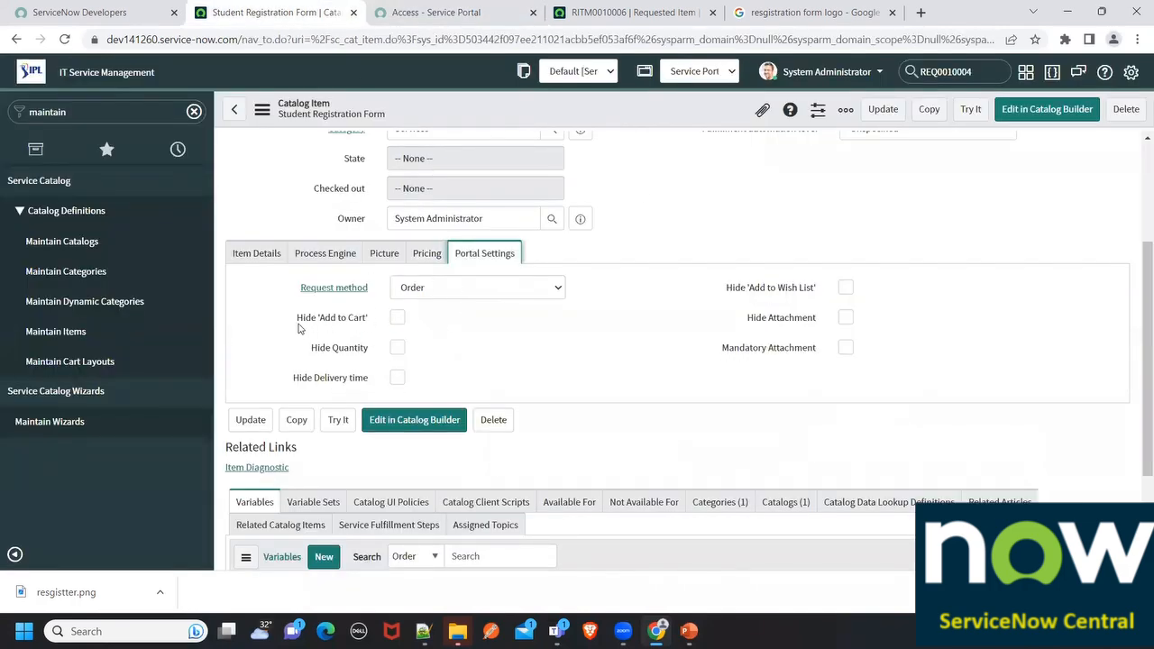
left_click_drag(298, 317, 378, 320)
left_click(441, 12)
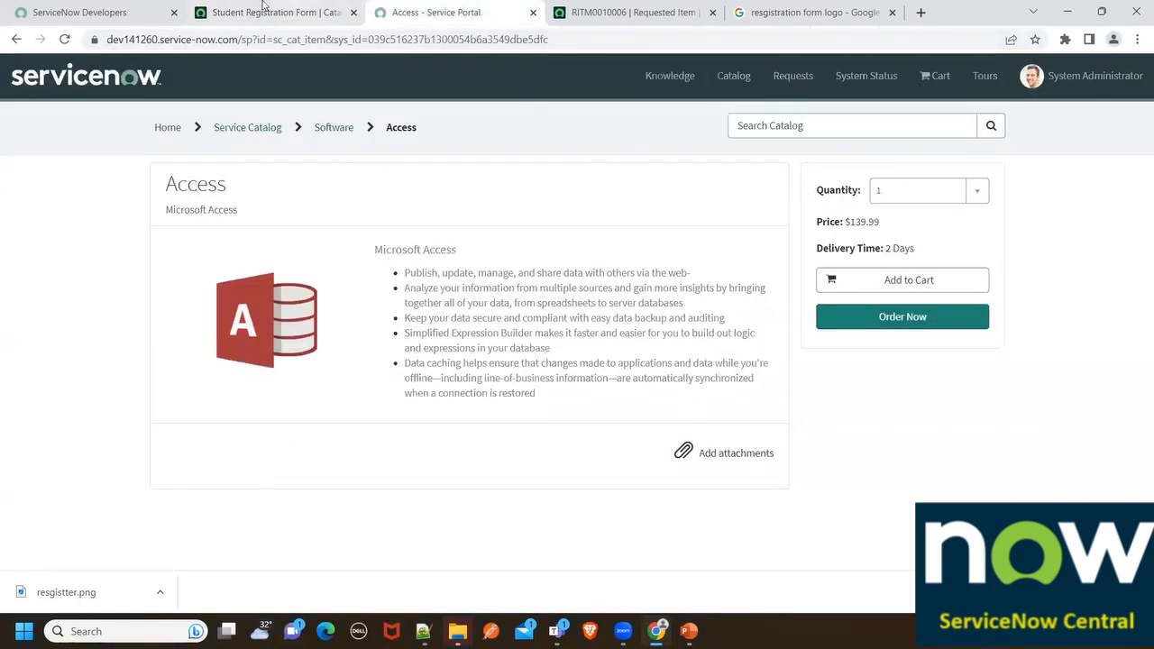
left_click(297, 12)
left_click(398, 318)
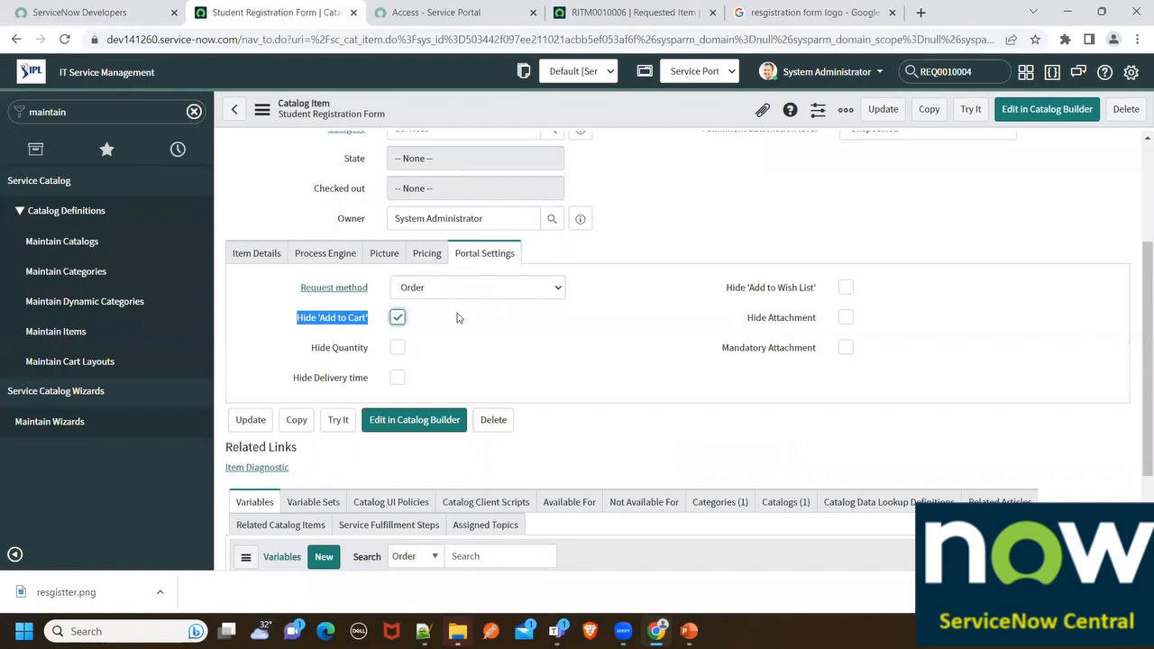
left_click(397, 348)
left_click(400, 316)
left_click_drag(298, 379, 397, 379)
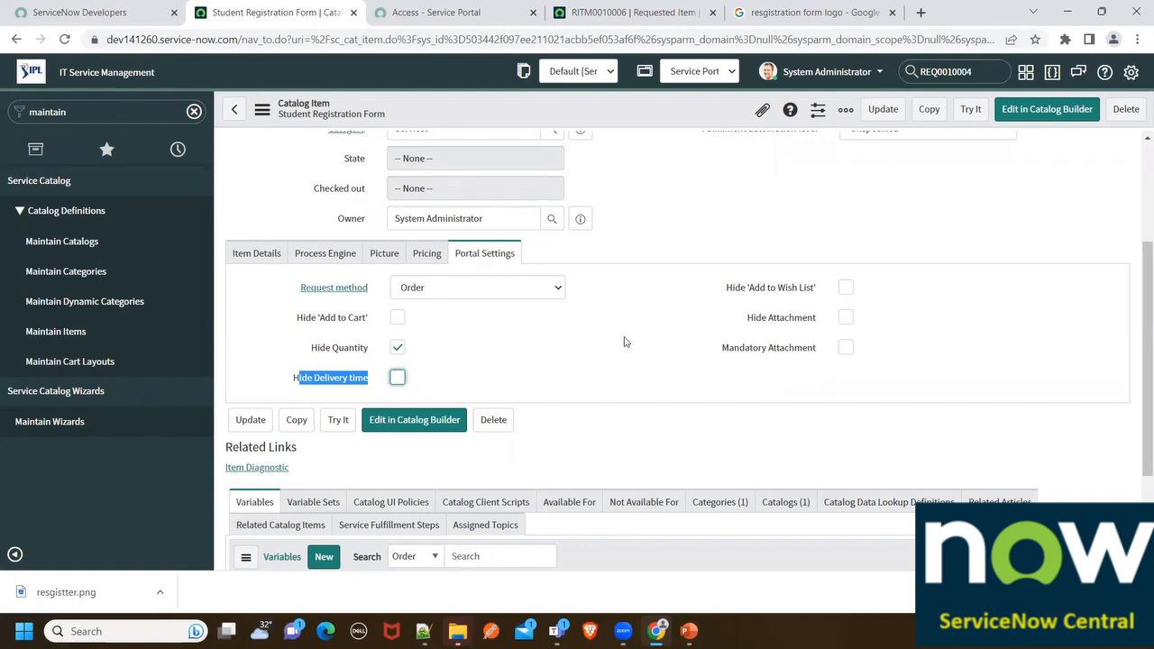
Save the Student Registration Form catalog item from the header's record actions
left_click(246, 261)
scroll(498, 365, "up", 2)
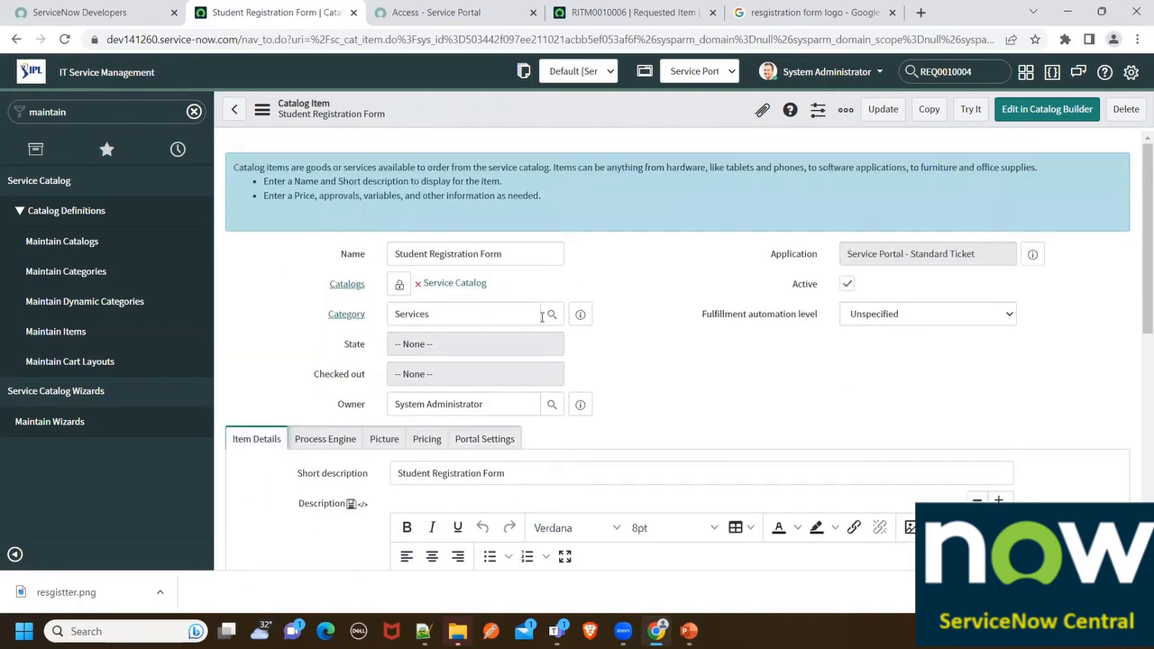
right_click(475, 115)
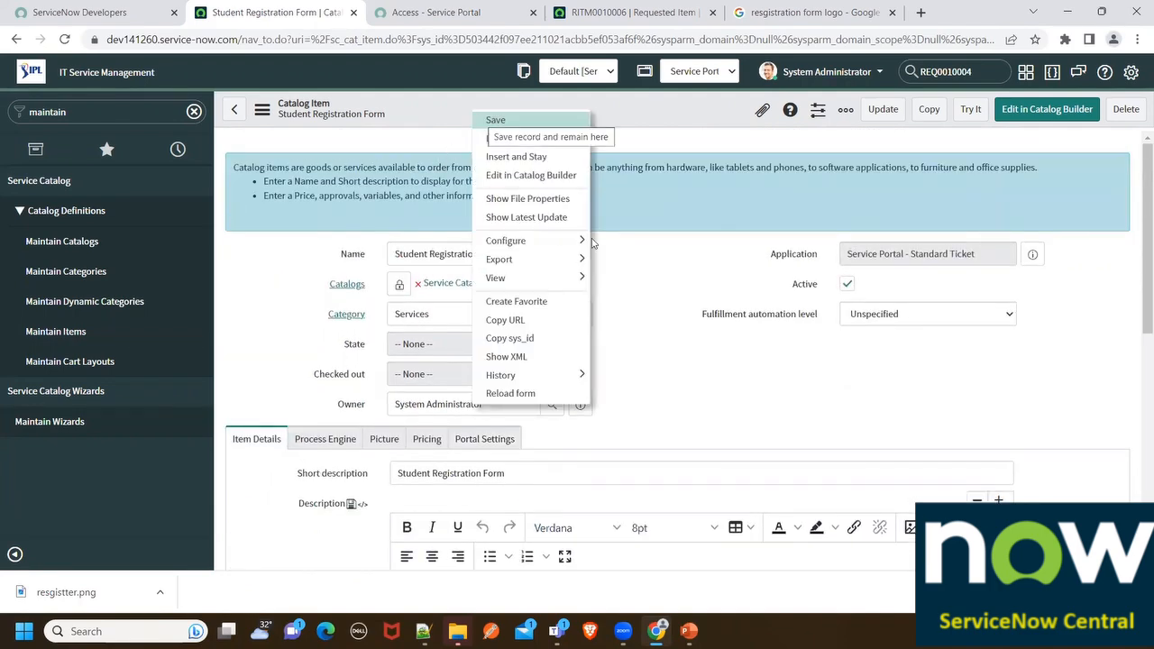
scroll(528, 217, "down", 3)
left_click(729, 276)
scroll(729, 276, "down", 5)
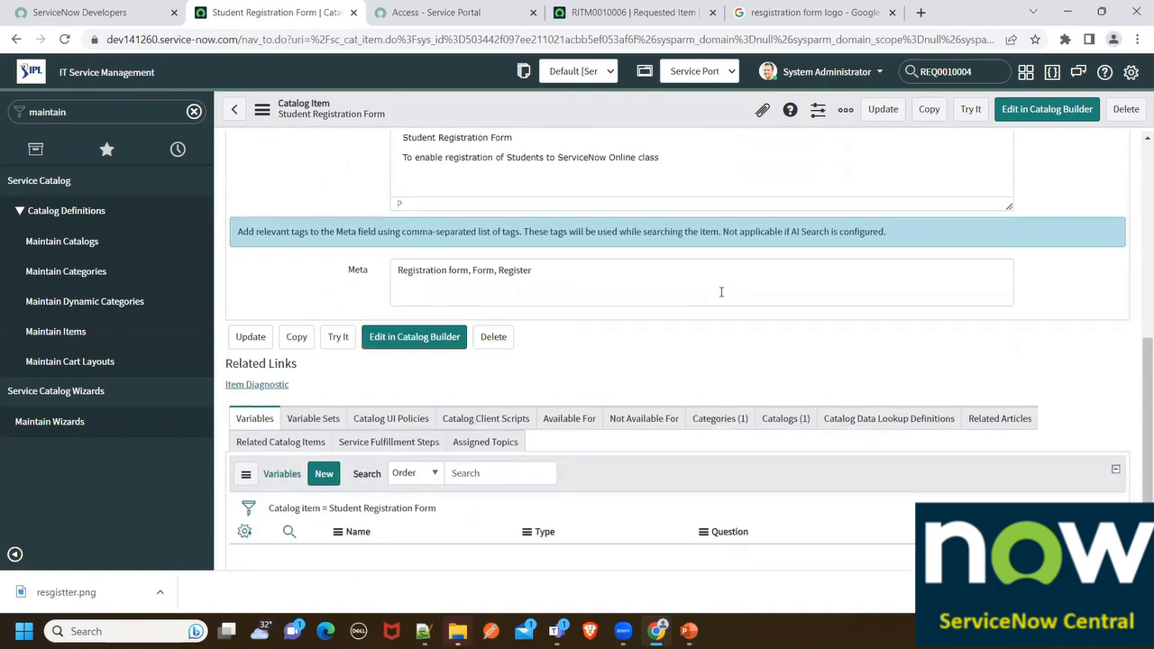
scroll(508, 150, "up", 7)
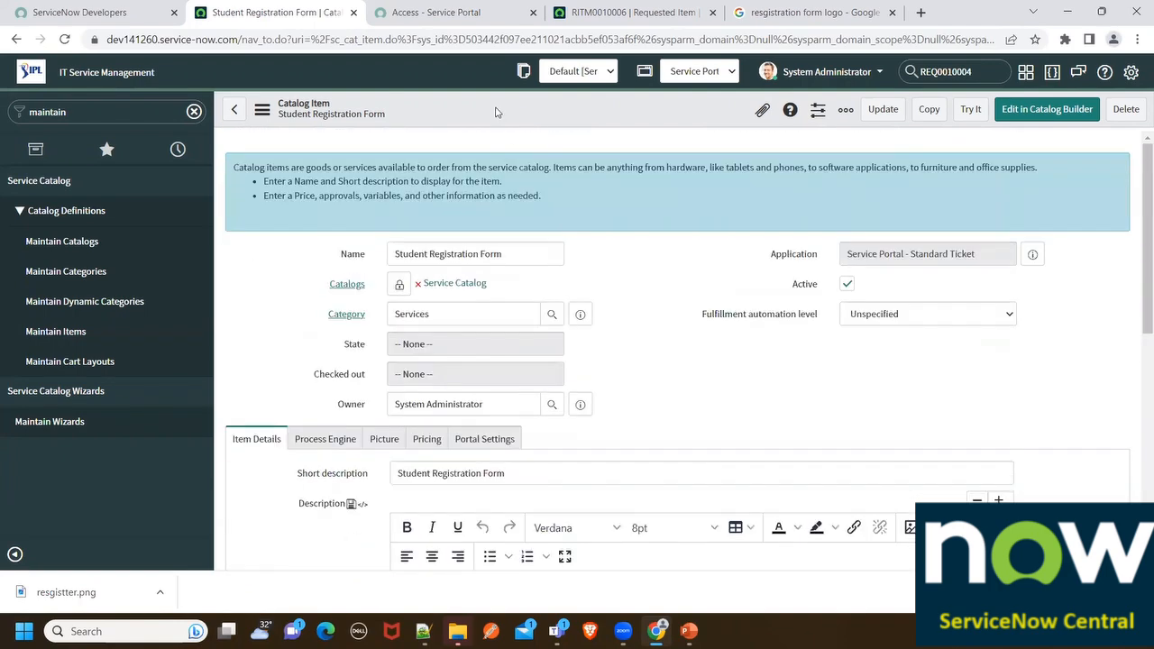
right_click(495, 112)
left_click(518, 118)
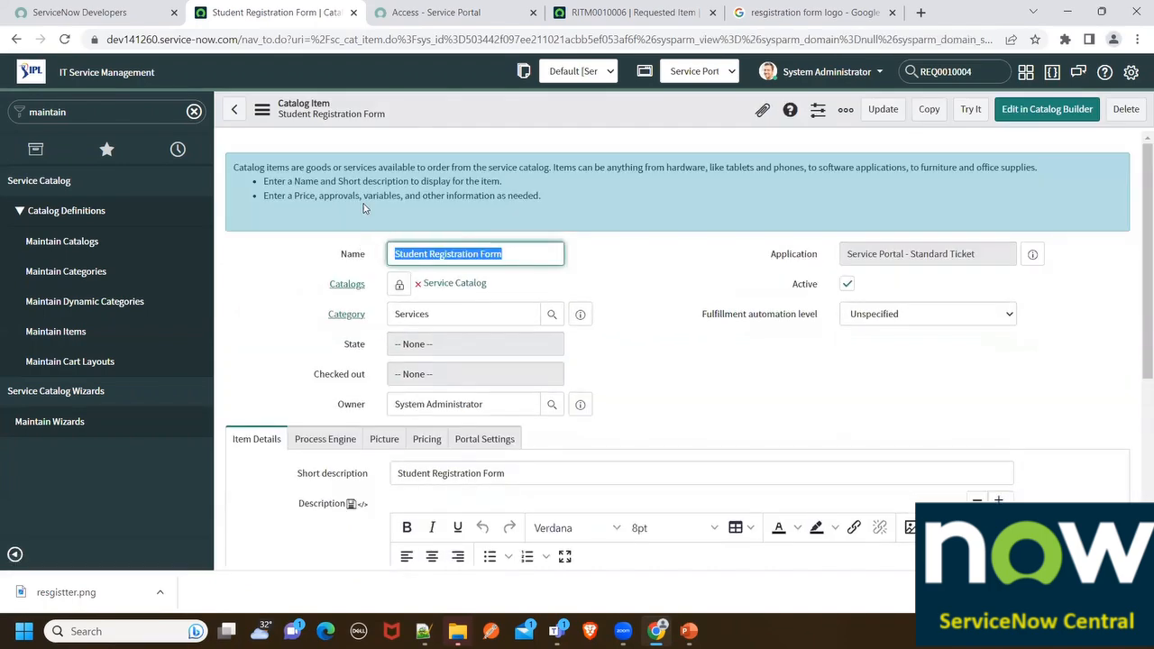
left_click(426, 7)
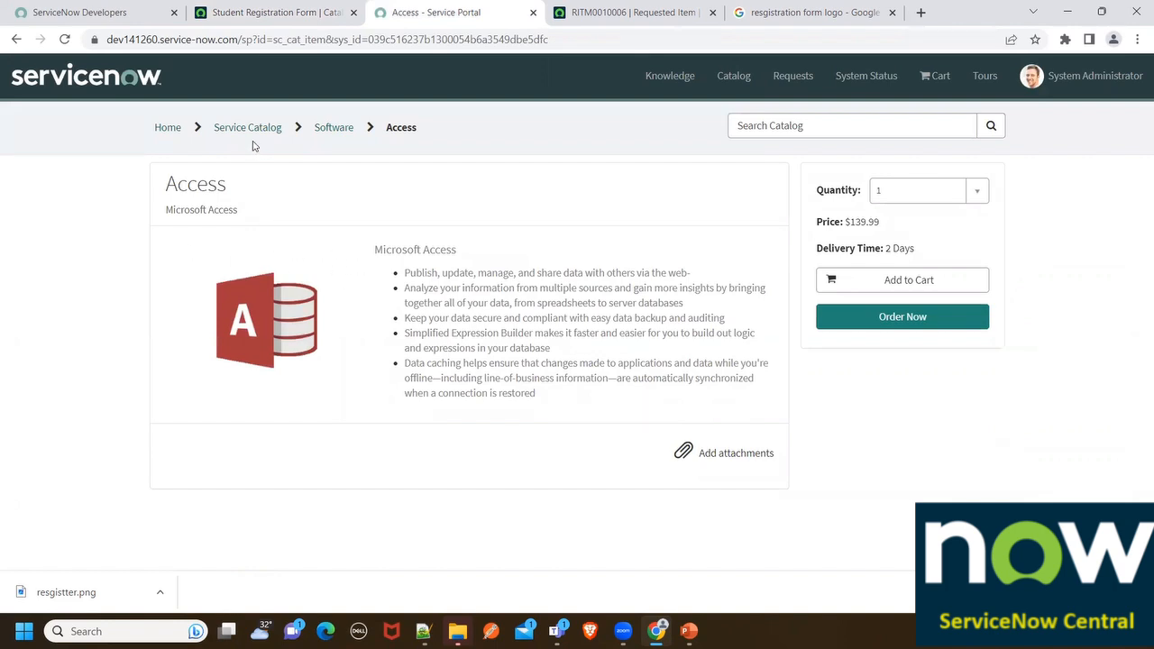
Search the portal home for Student Registration Form and open its item page
left_click(744, 125)
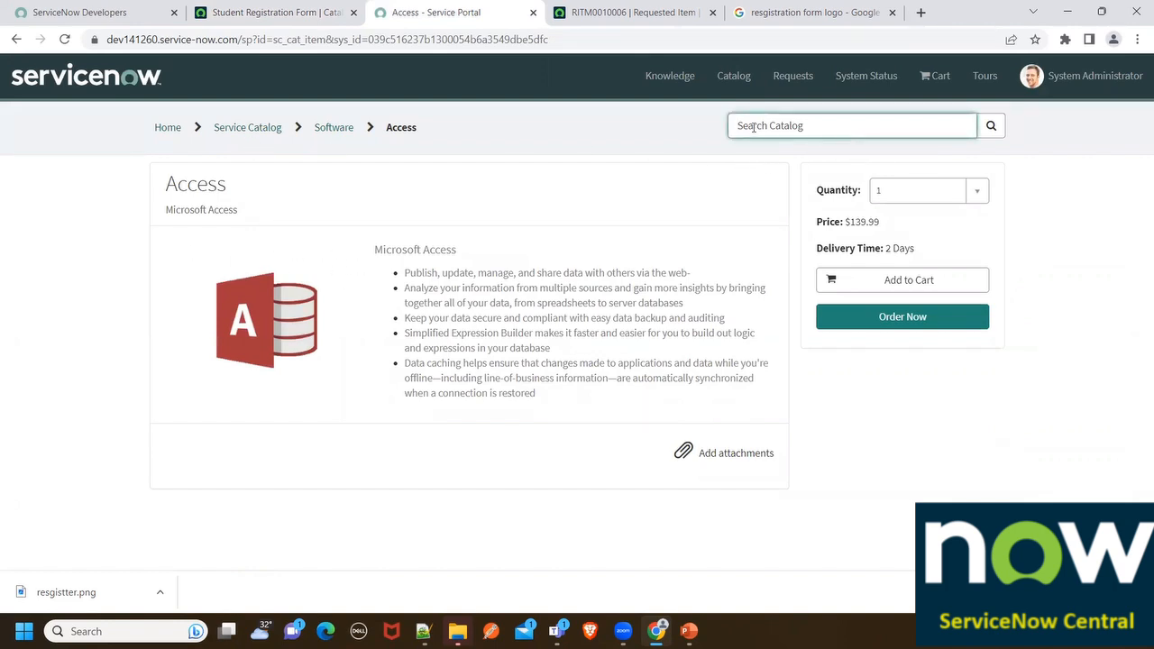
type("Student Registration Form")
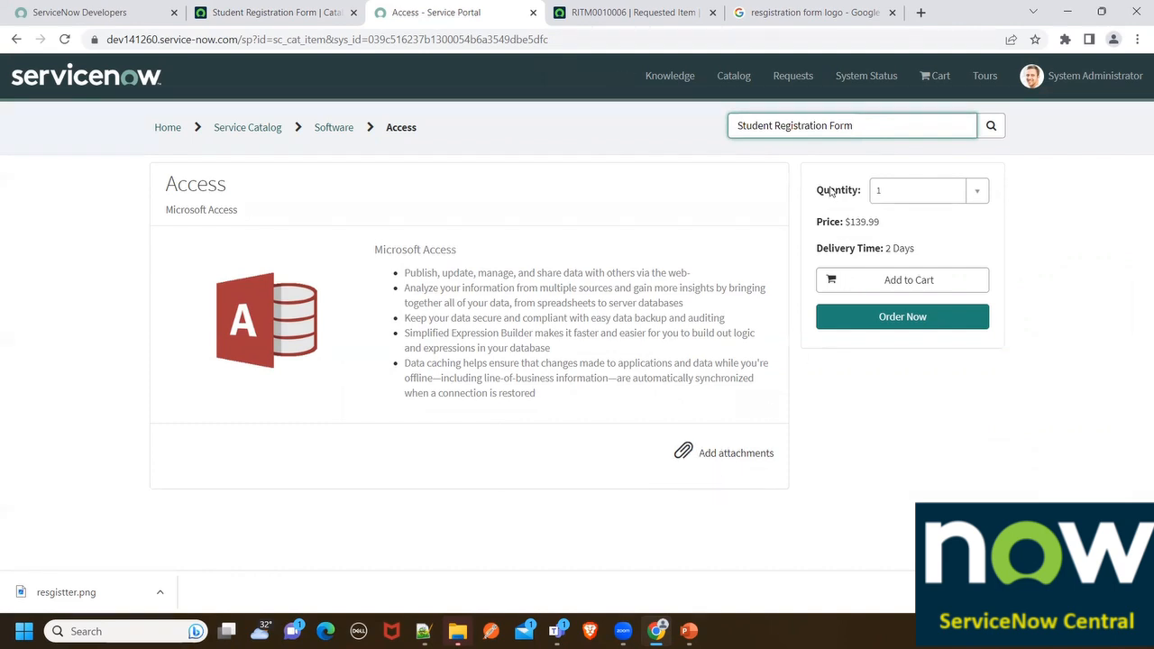
left_click(236, 128)
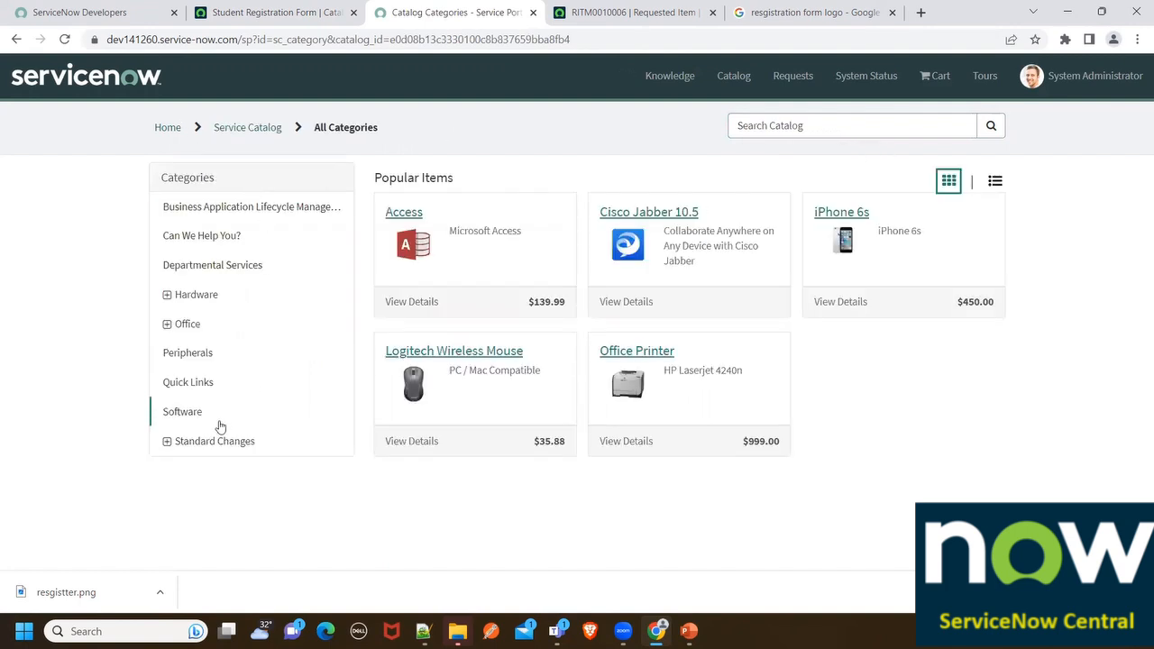
left_click(168, 129)
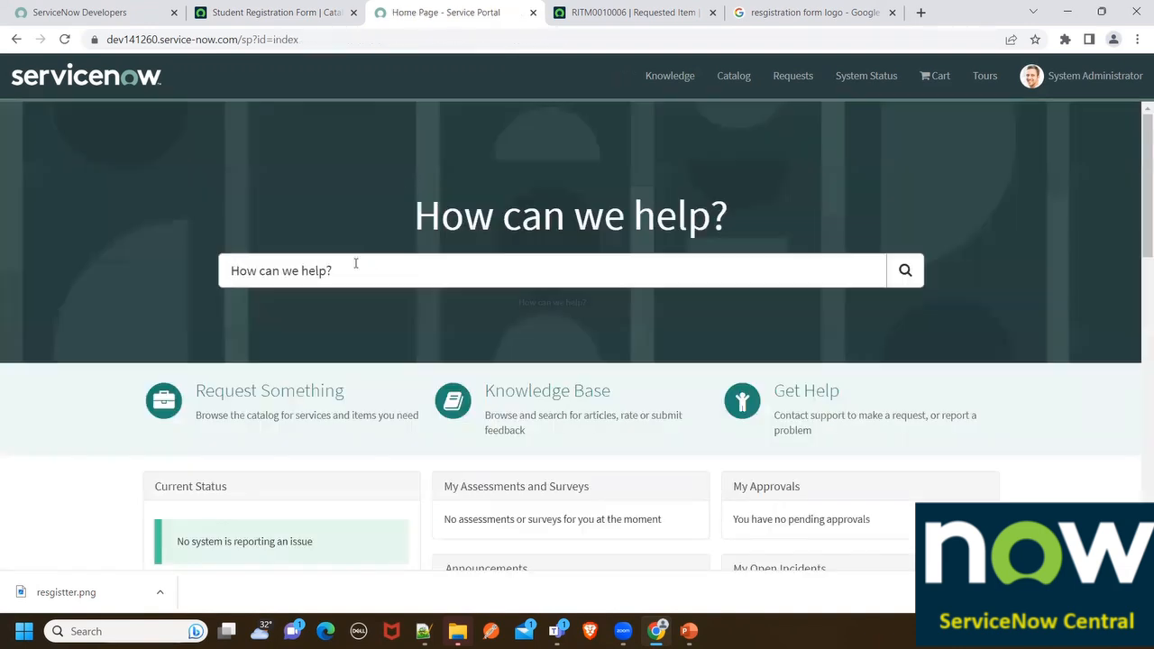
type("Student Registration Form")
key("Return")
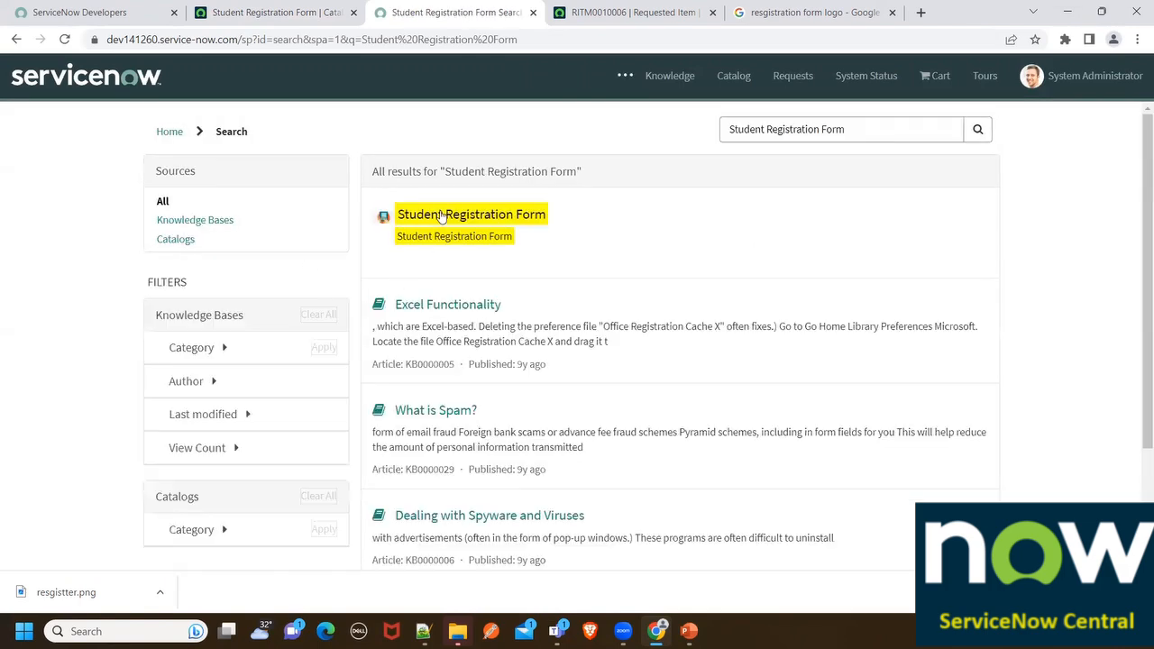
left_click(395, 222)
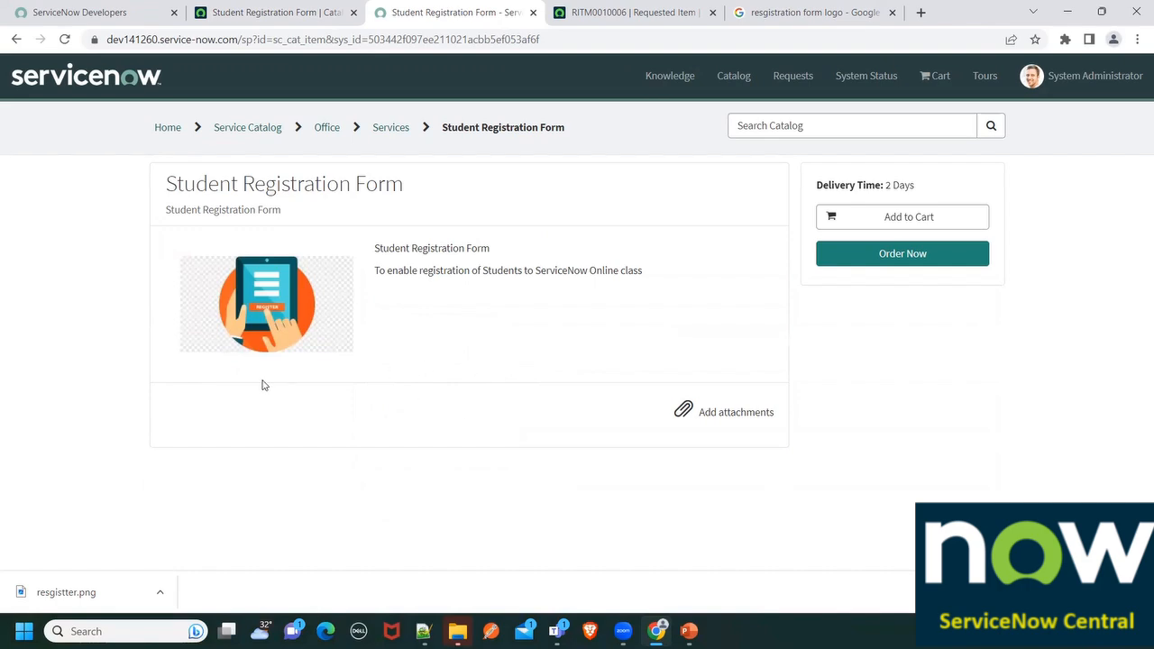
left_click(275, 12)
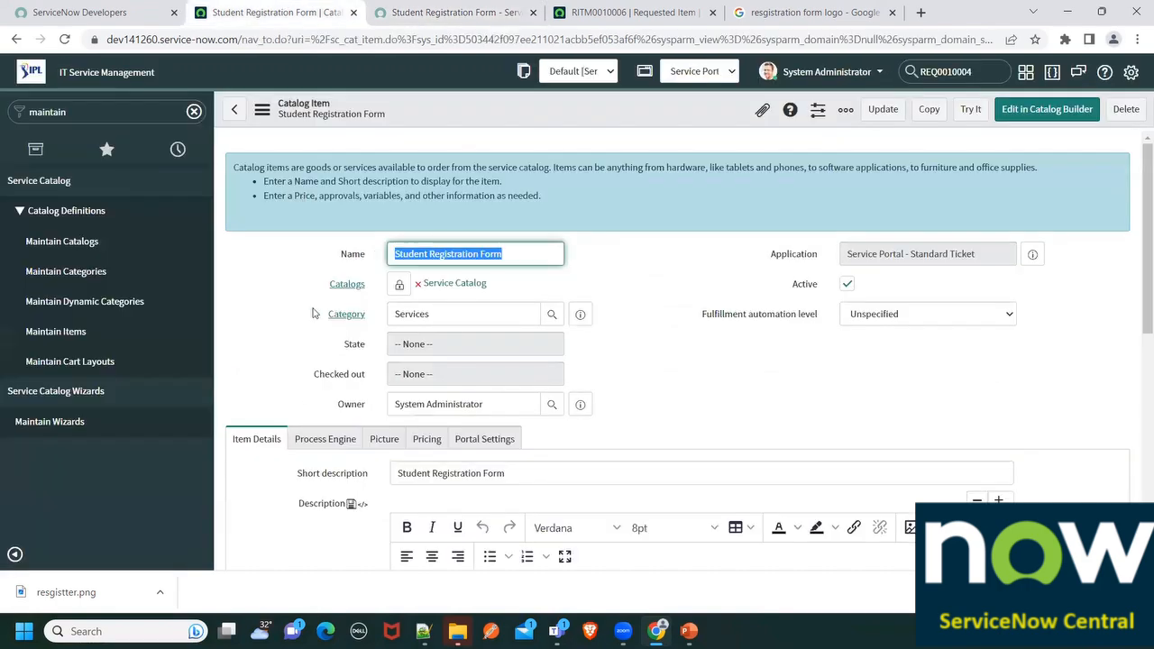
Create a new variable with question First Name (first_name) and order 100
scroll(313, 313, "down", 10)
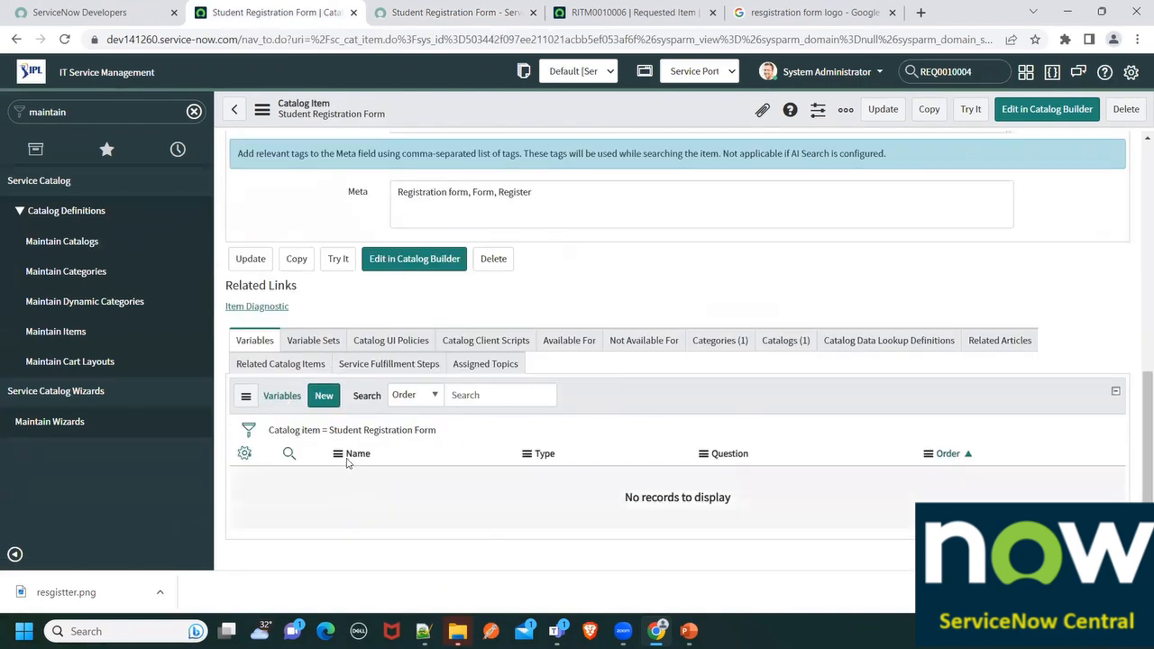
left_click(320, 399)
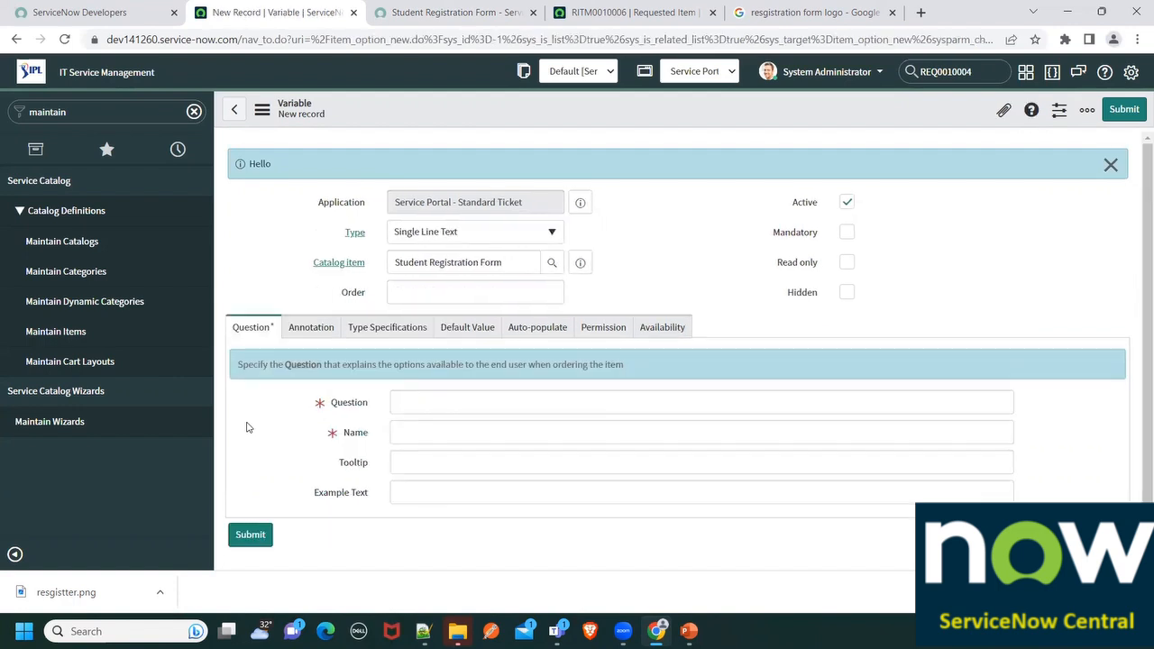
left_click(441, 393)
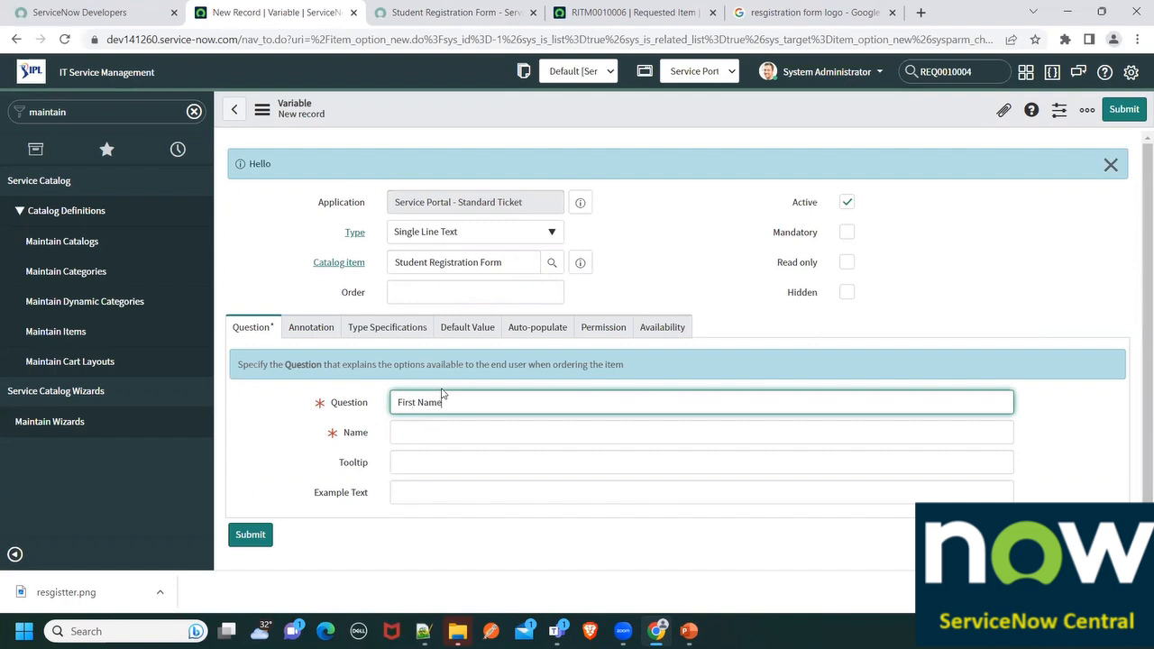
left_click(408, 441)
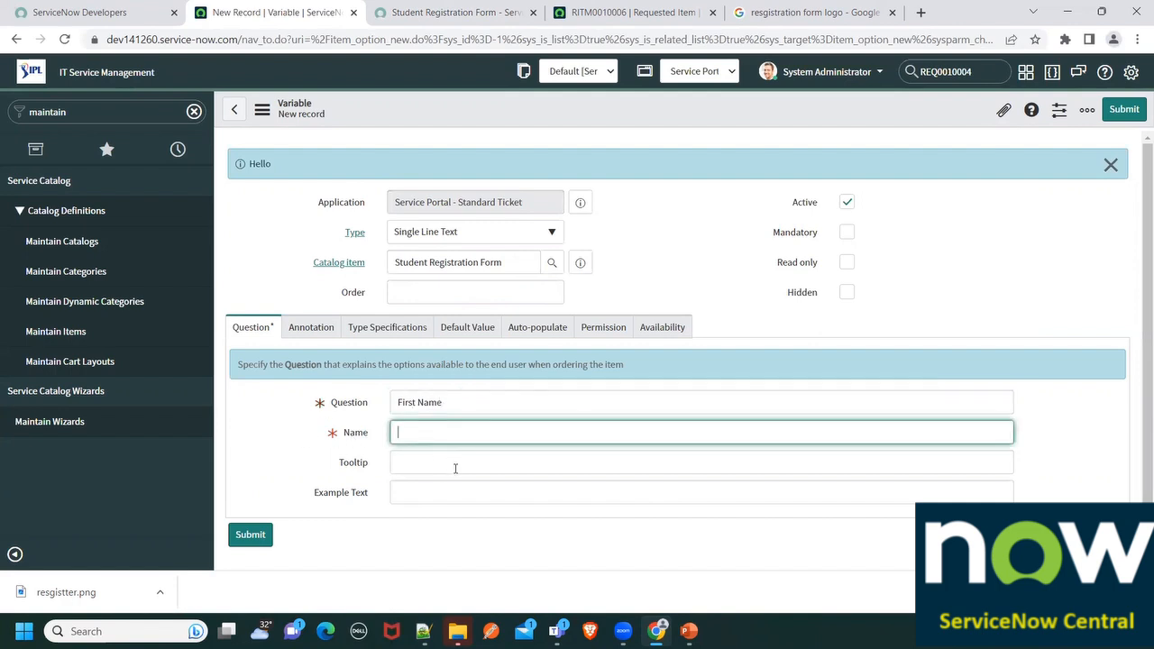
left_click_drag(469, 440, 397, 438)
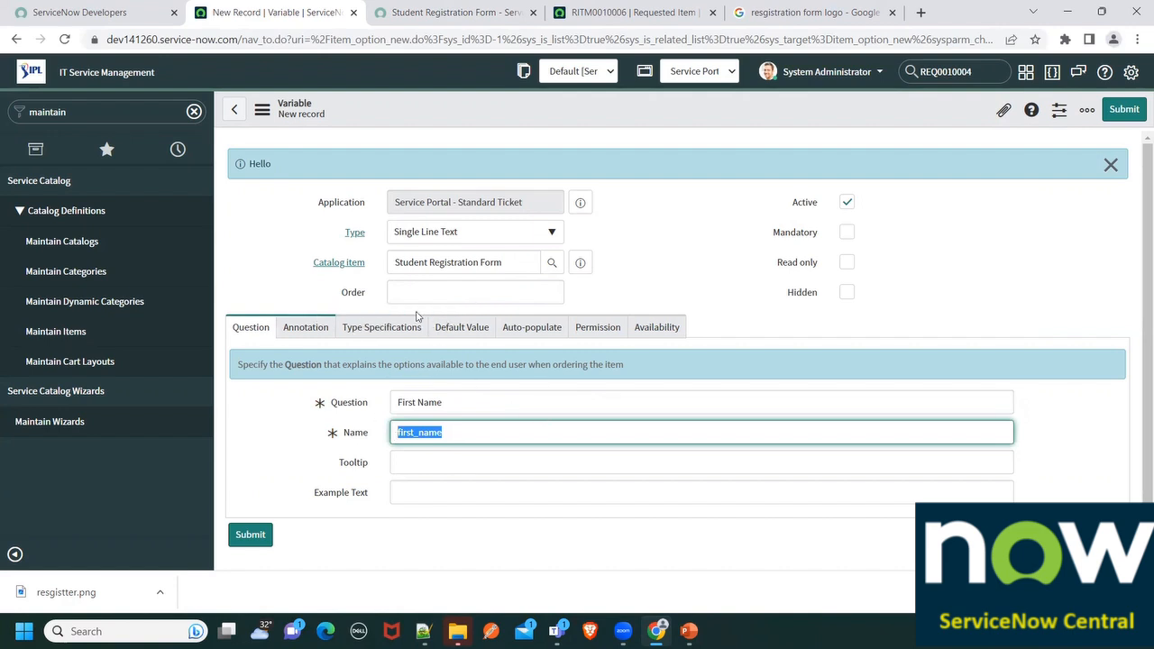
left_click(454, 301)
type("100")
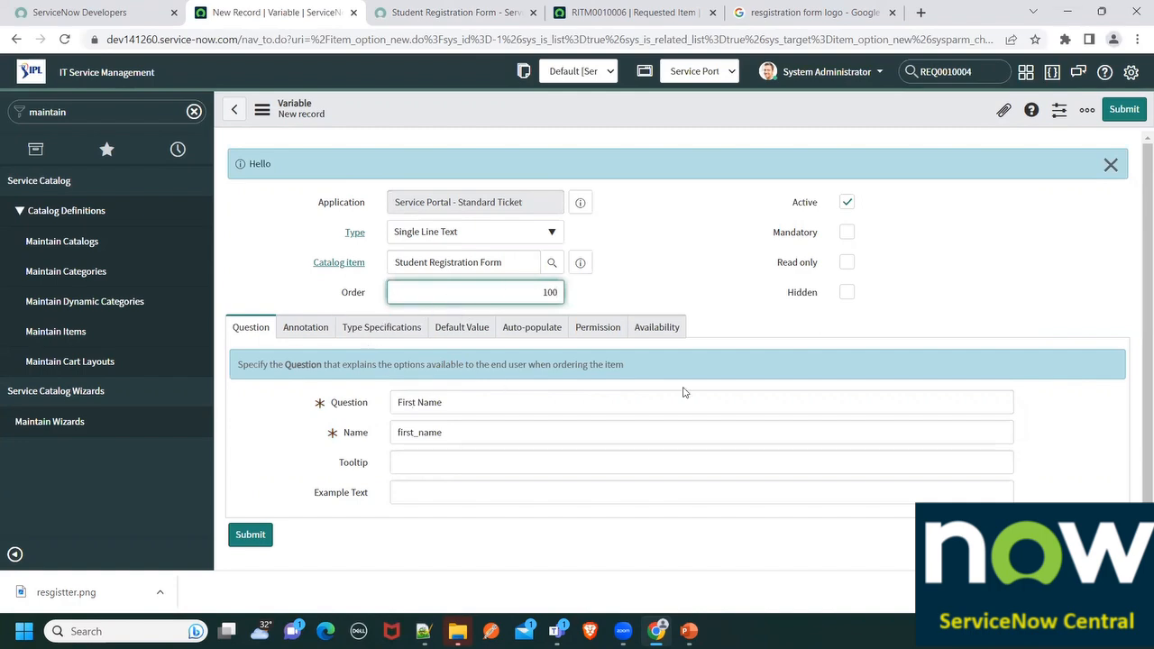
Enable Show help with text 'Please provide your first name' and save the variable
left_click(302, 327)
scroll(414, 379, "down", 3)
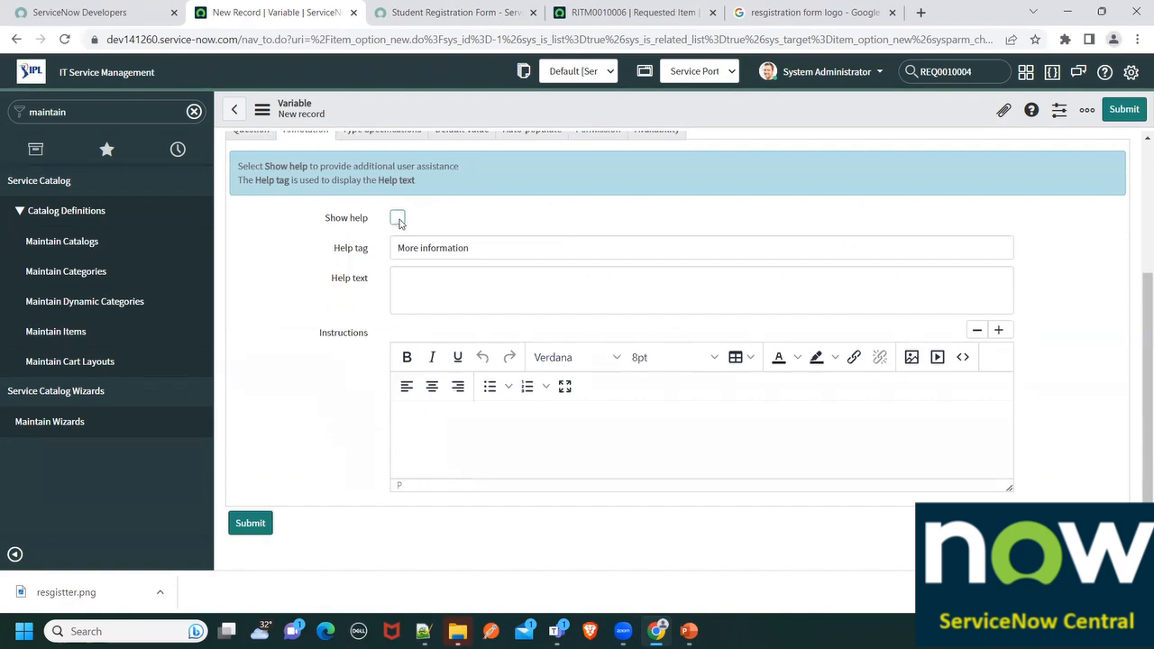
left_click(398, 219)
left_click(416, 282)
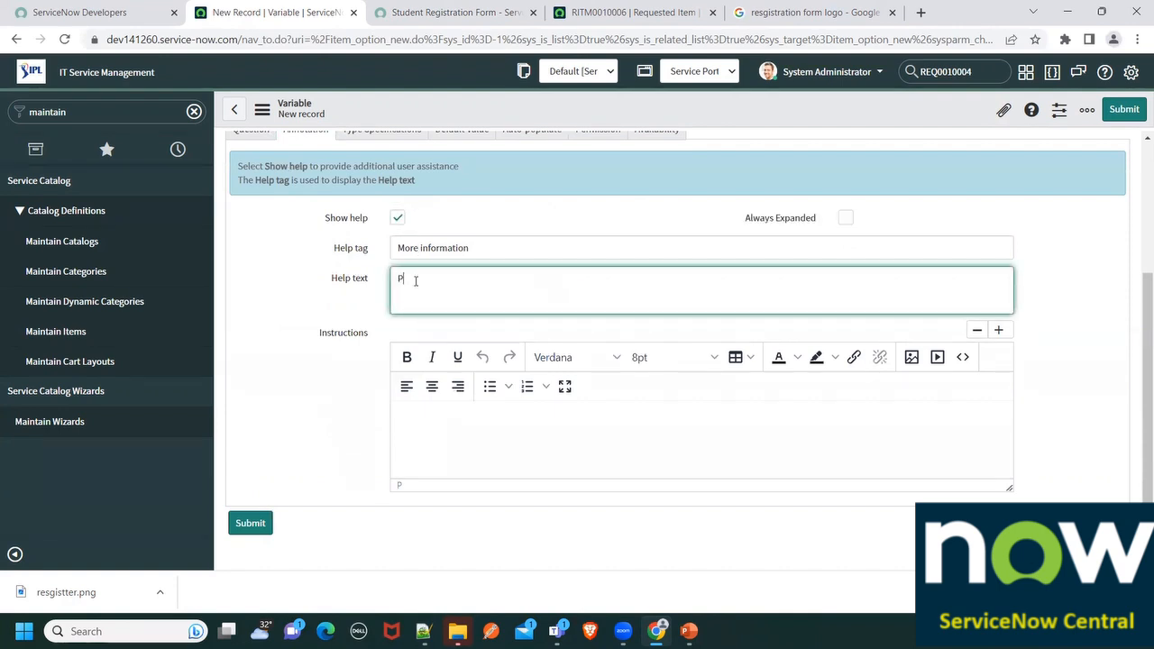
type("Please provide your first name")
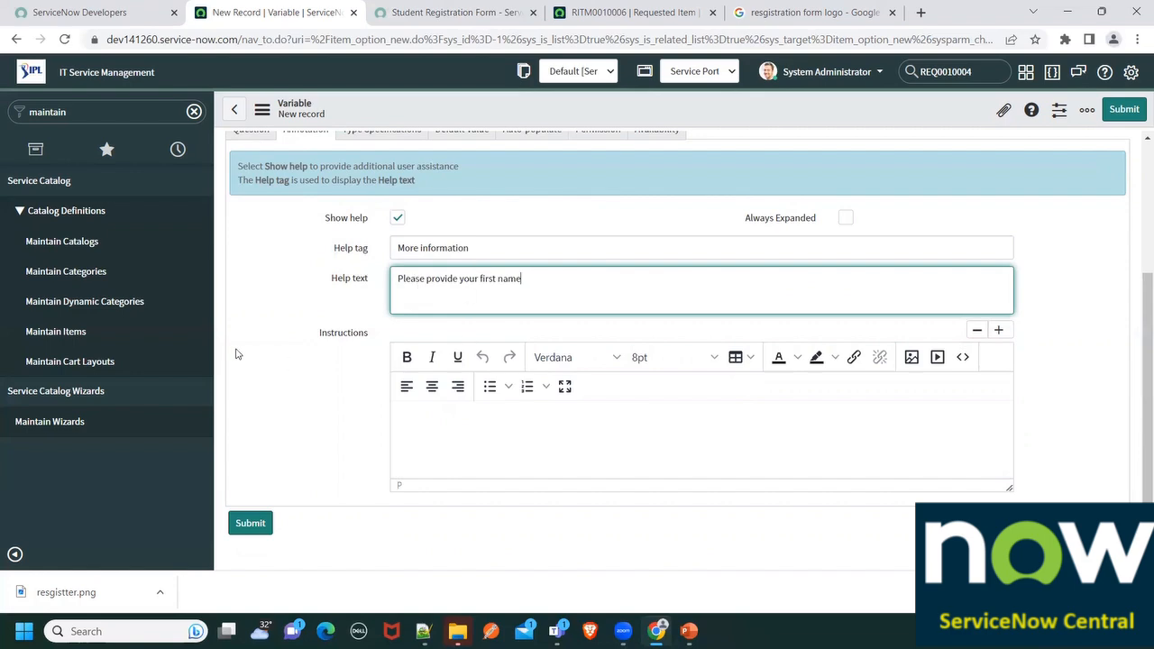
scroll(360, 310, "up", 2)
left_click(386, 281)
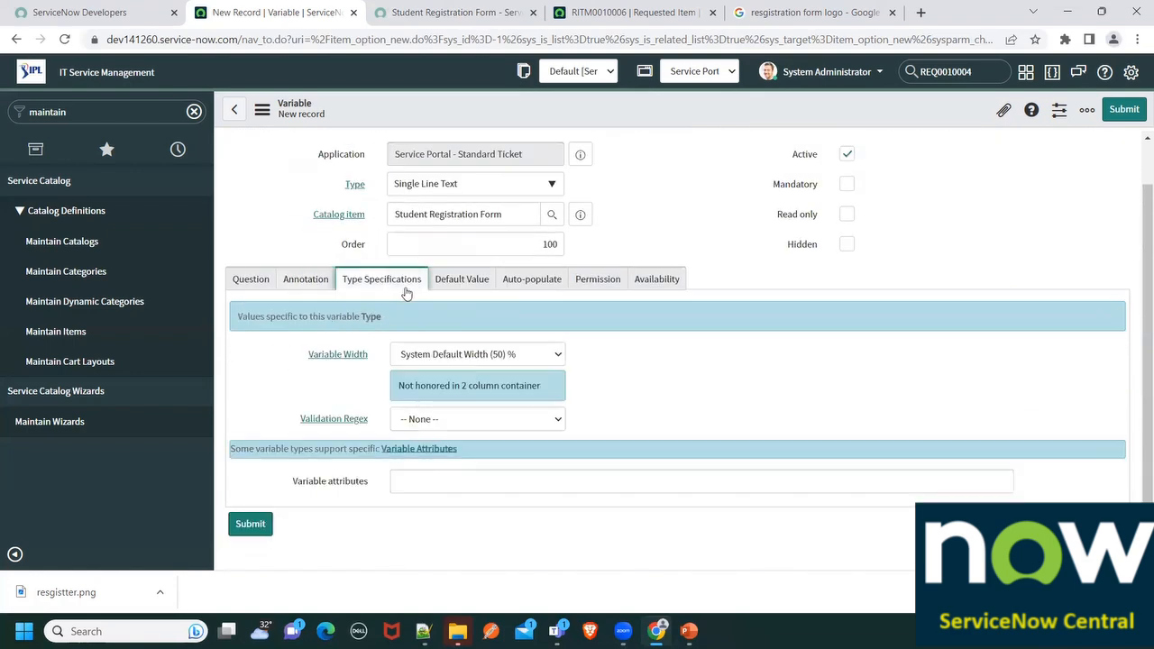
left_click(456, 284)
left_click(539, 332)
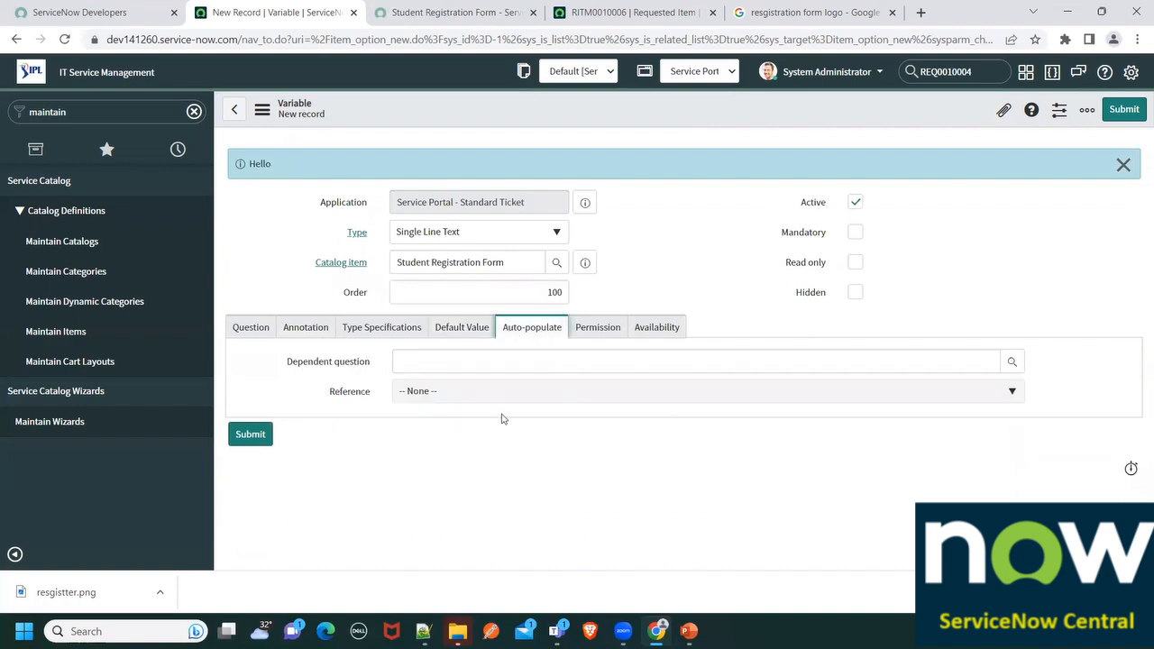
left_click(496, 359)
left_click(598, 331)
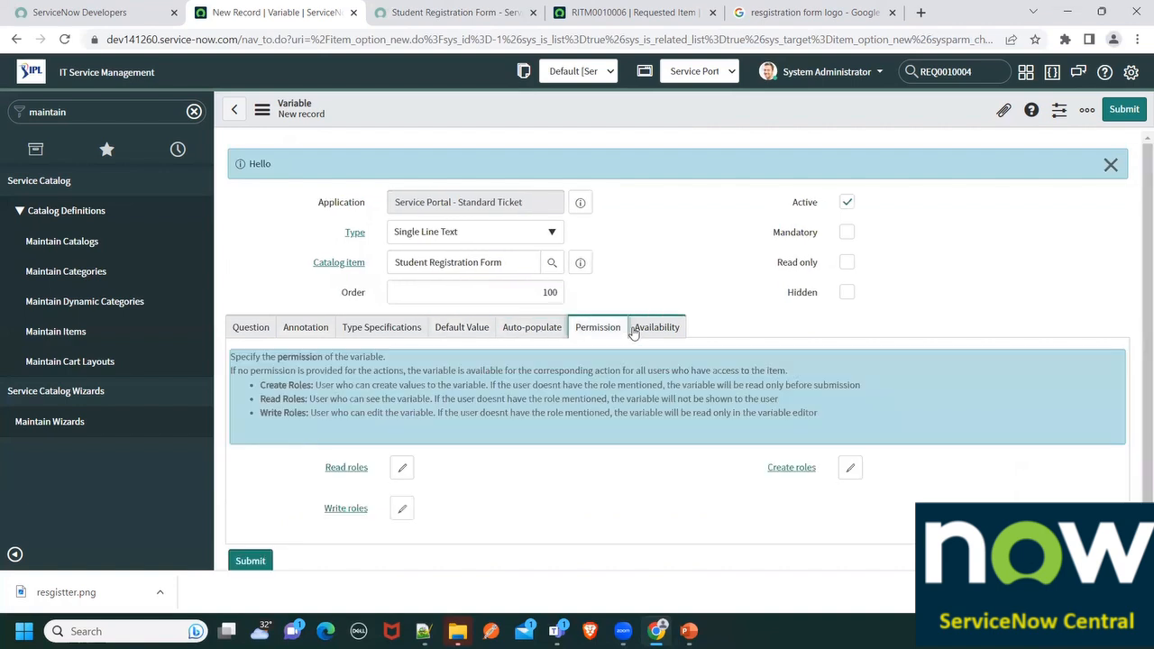
left_click(642, 328)
left_click(261, 329)
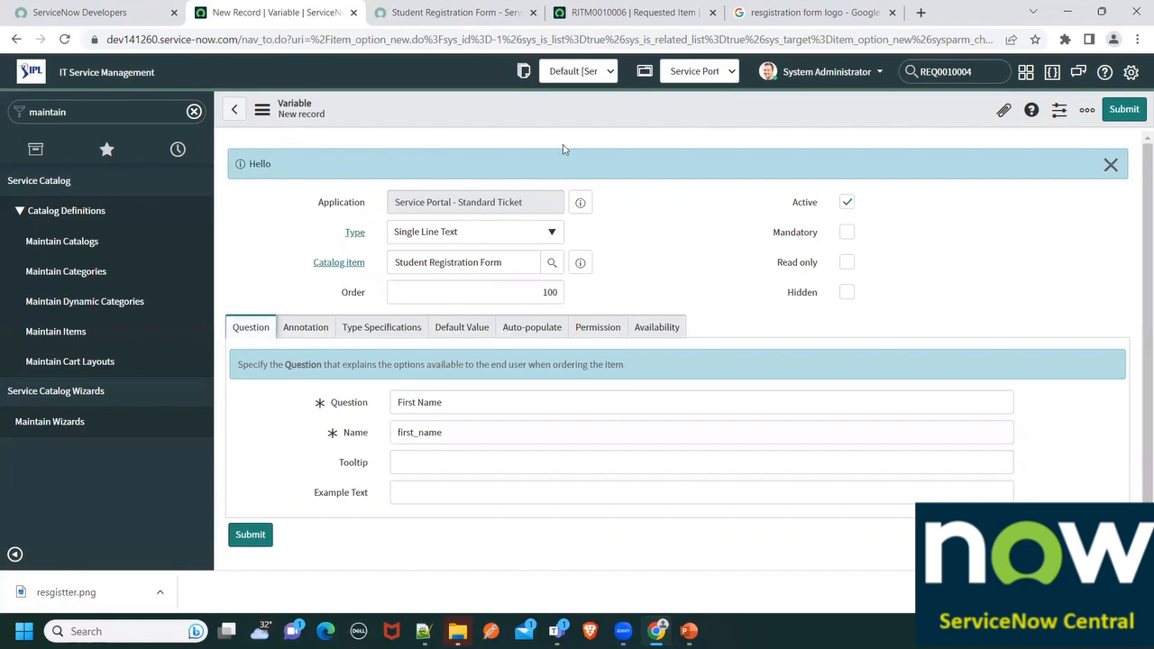
right_click(493, 123)
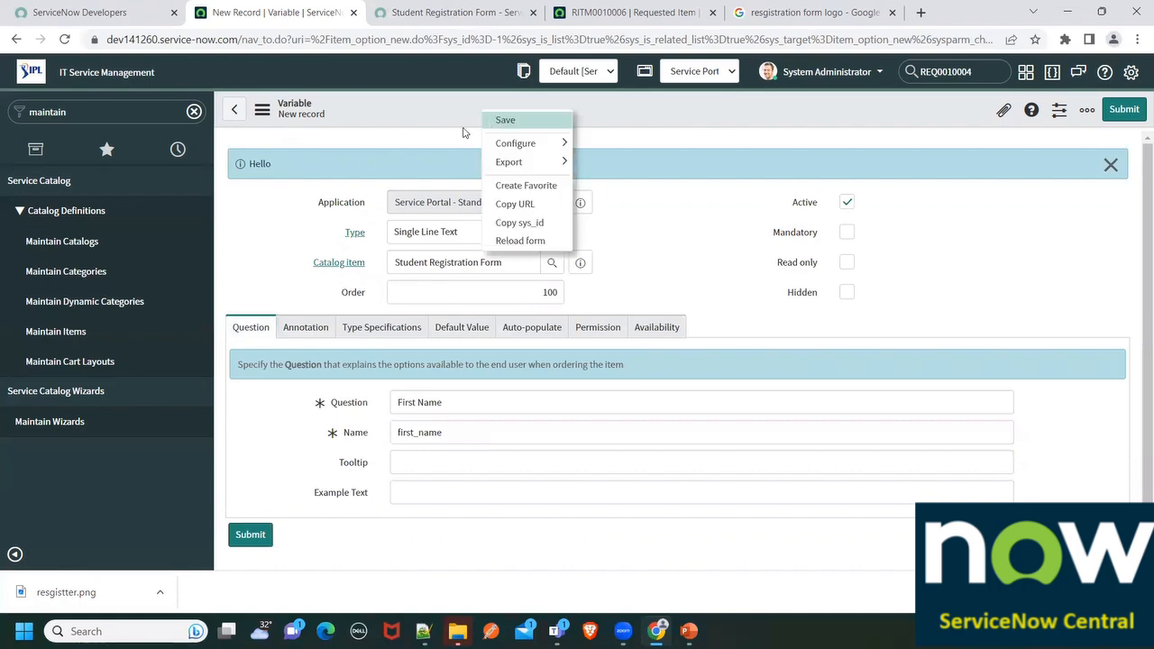
left_click(501, 118)
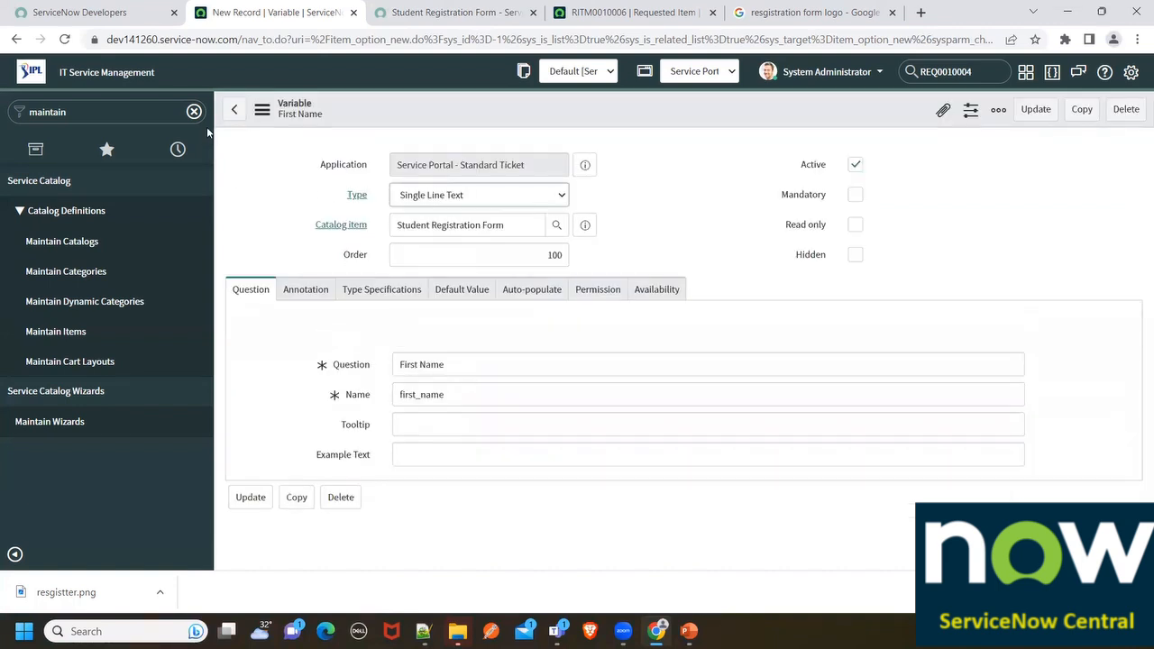
left_click(235, 111)
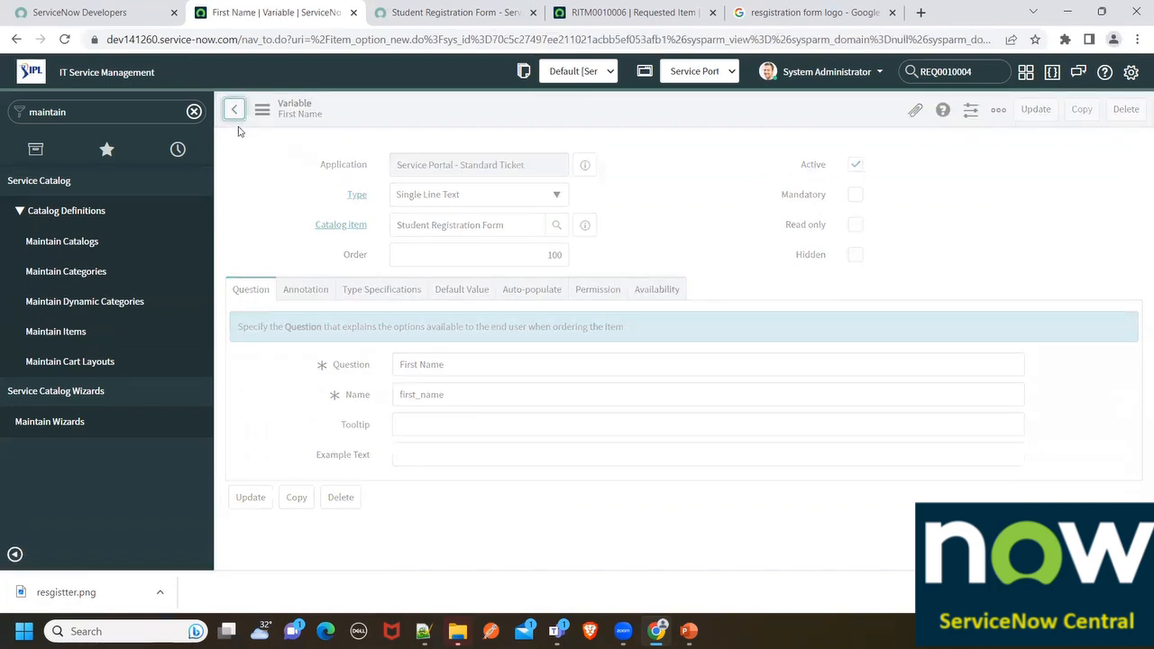
scroll(342, 372, "down", 4)
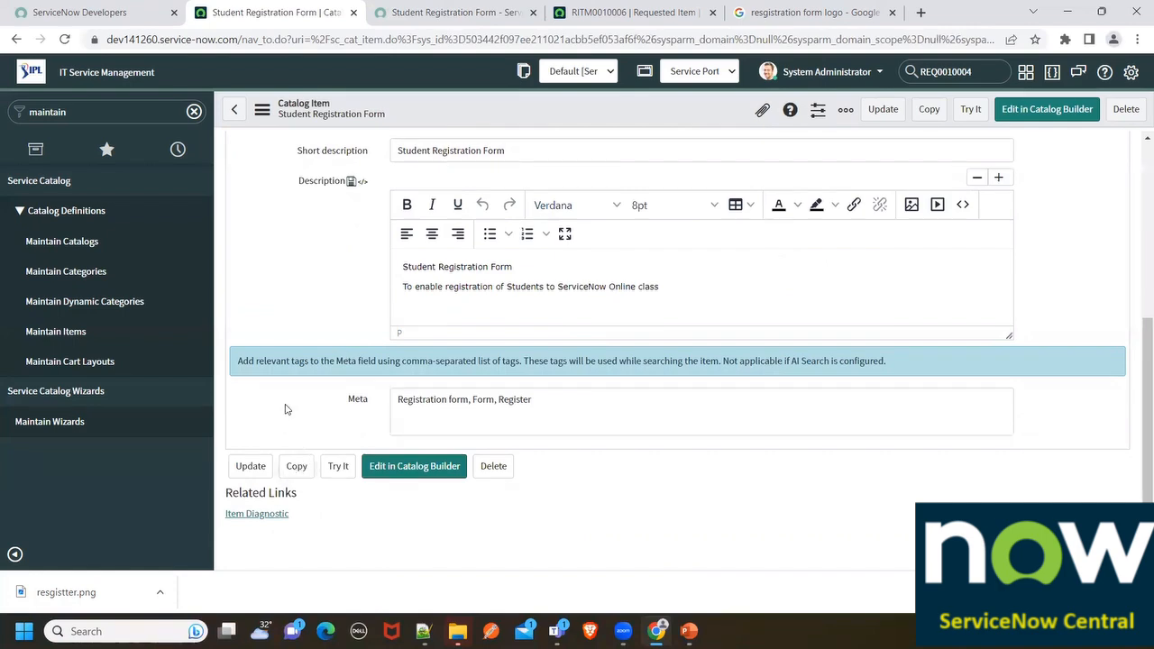
Add a Last Name (last_name) variable with Show help and text 'Please provide last name of student'
scroll(313, 405, "down", 6)
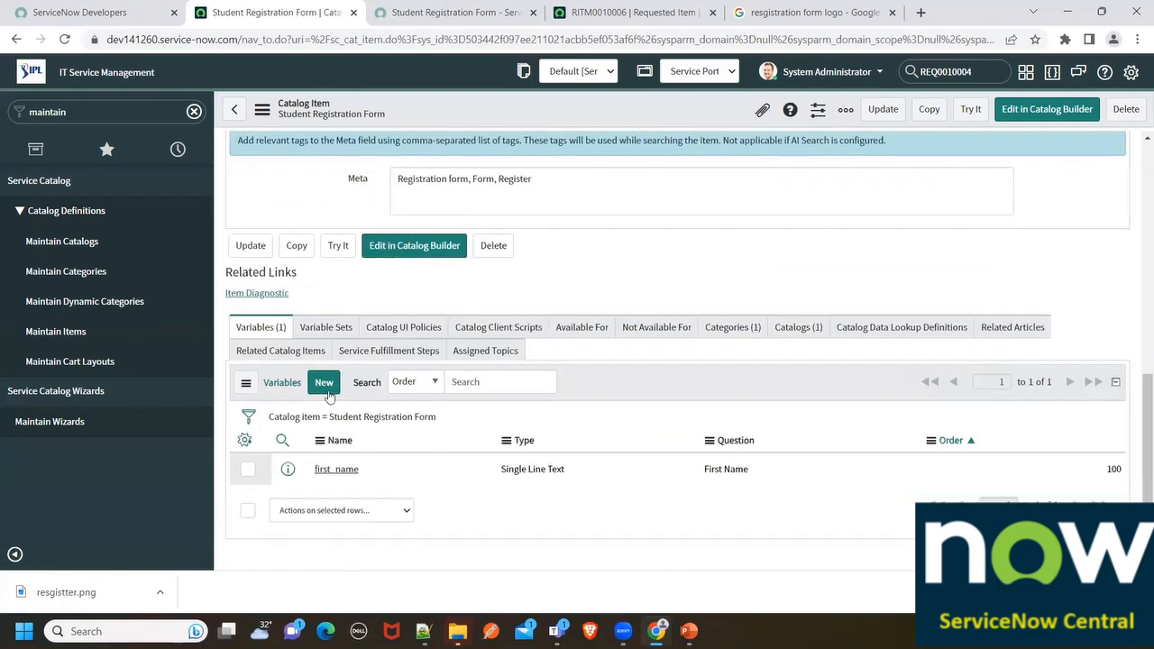
left_click(325, 389)
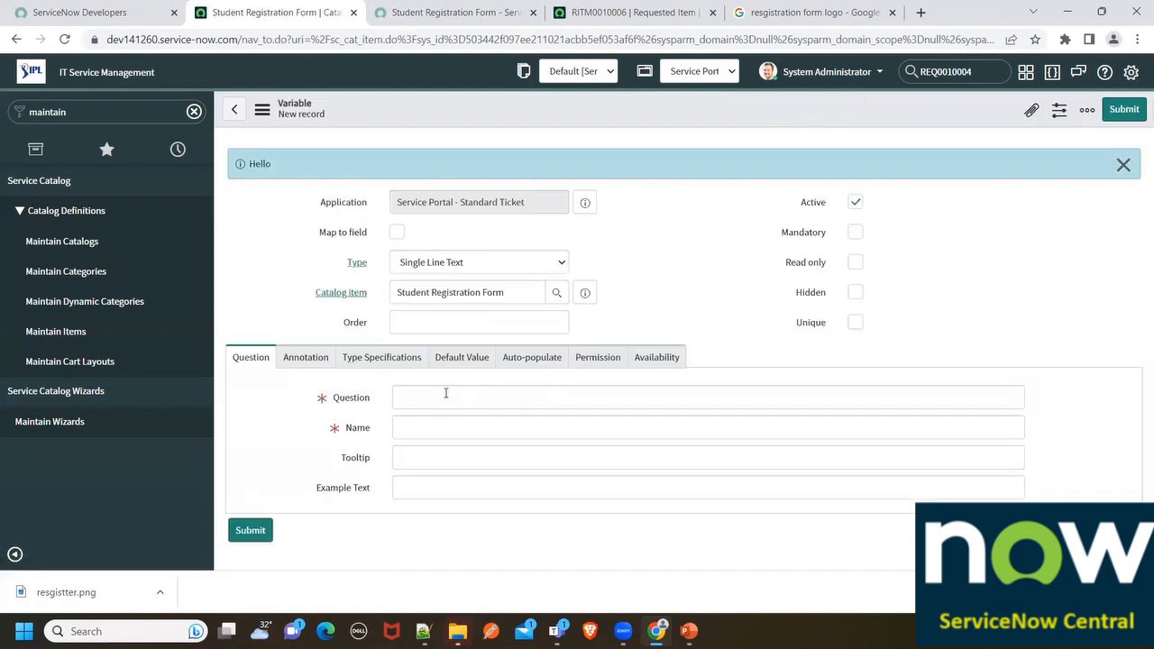
left_click(443, 394)
type("LA")
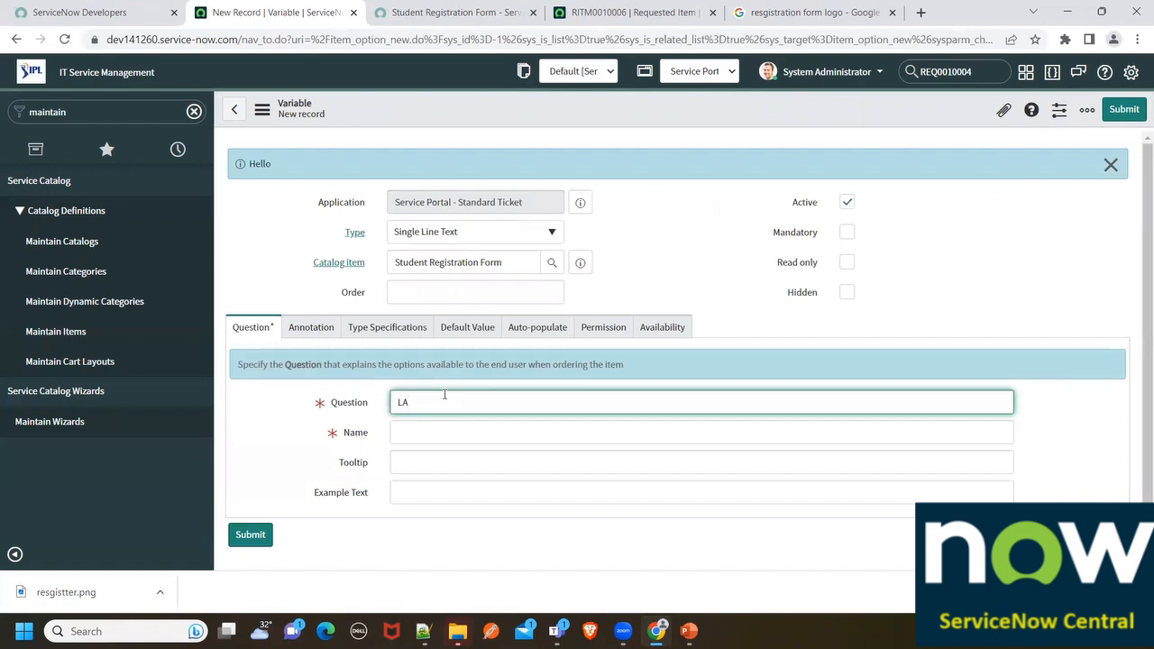
type("st Name")
left_click(434, 460)
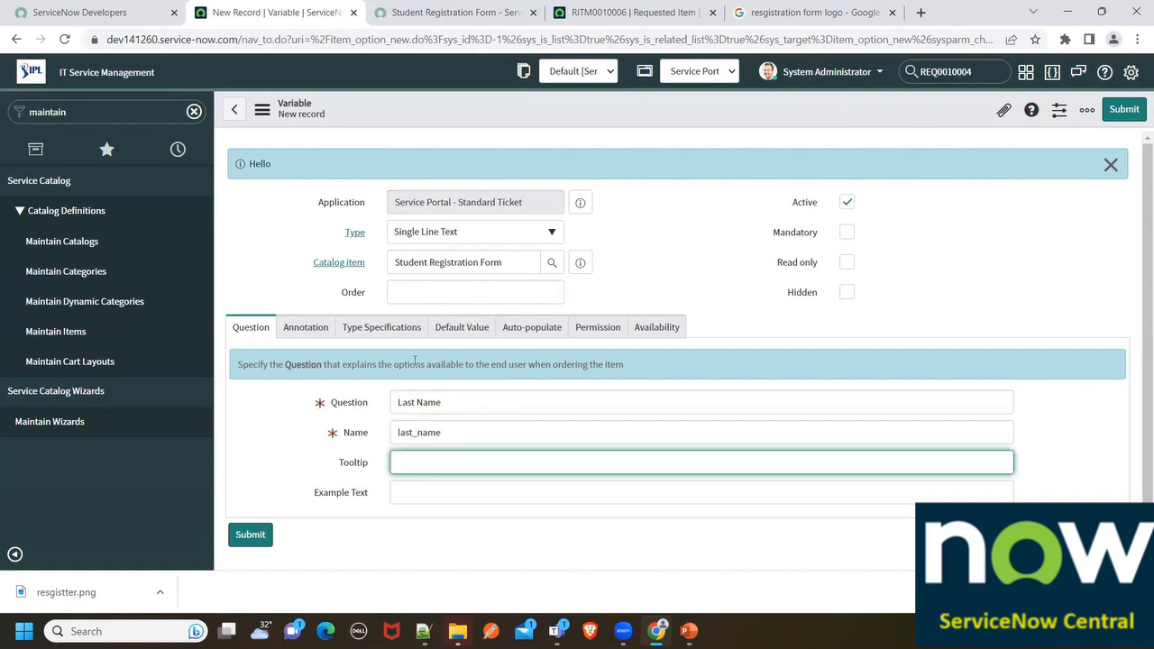
left_click(307, 328)
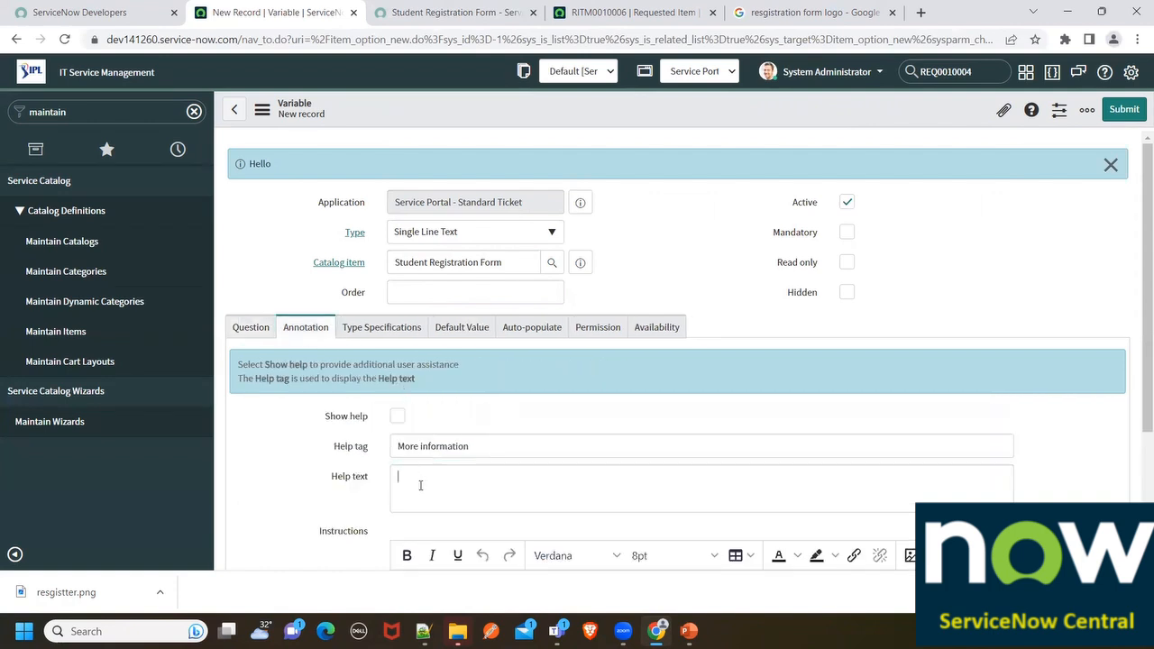
left_click(420, 485)
left_click(397, 416)
left_click(432, 483)
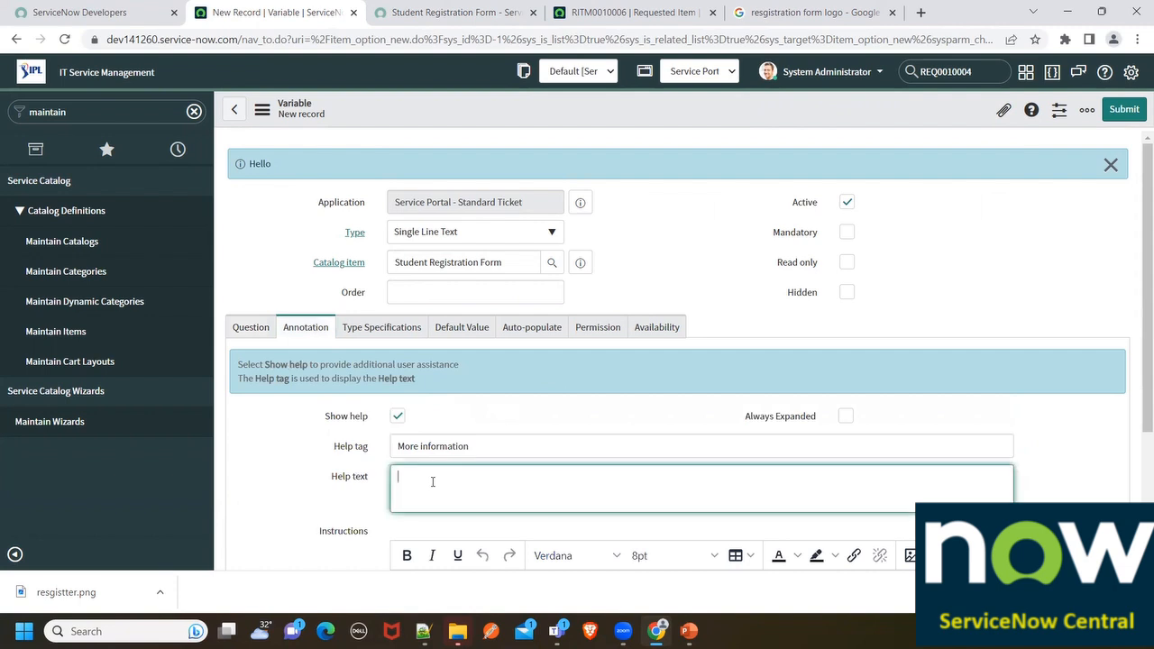
type("Please provide last name of student")
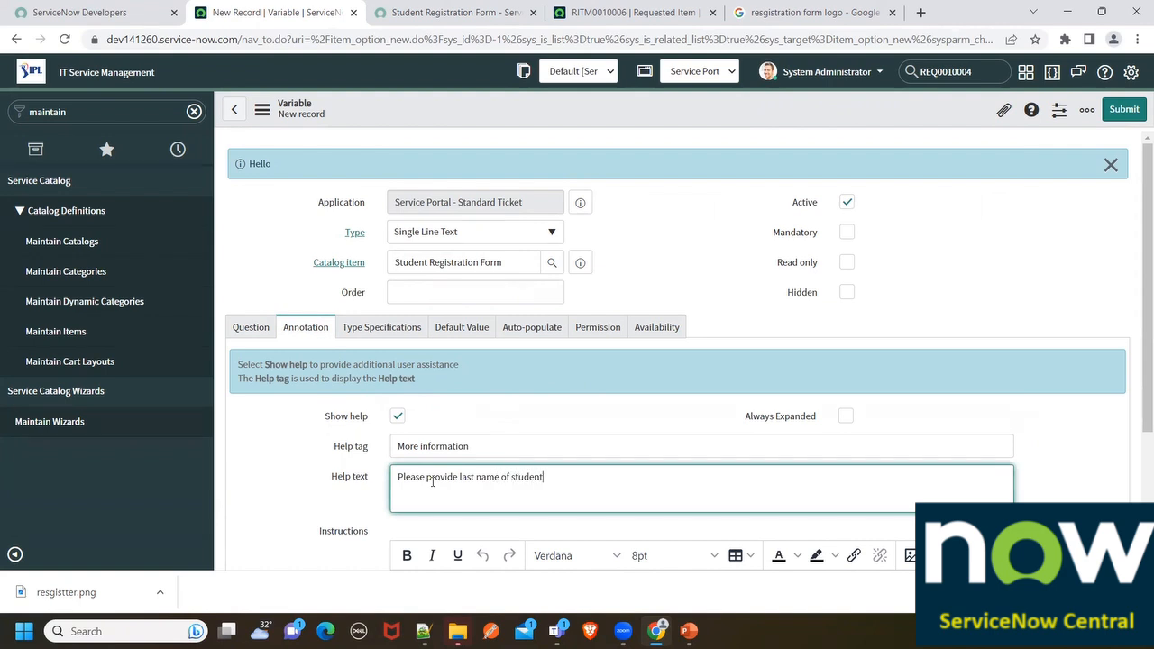
left_click(238, 328)
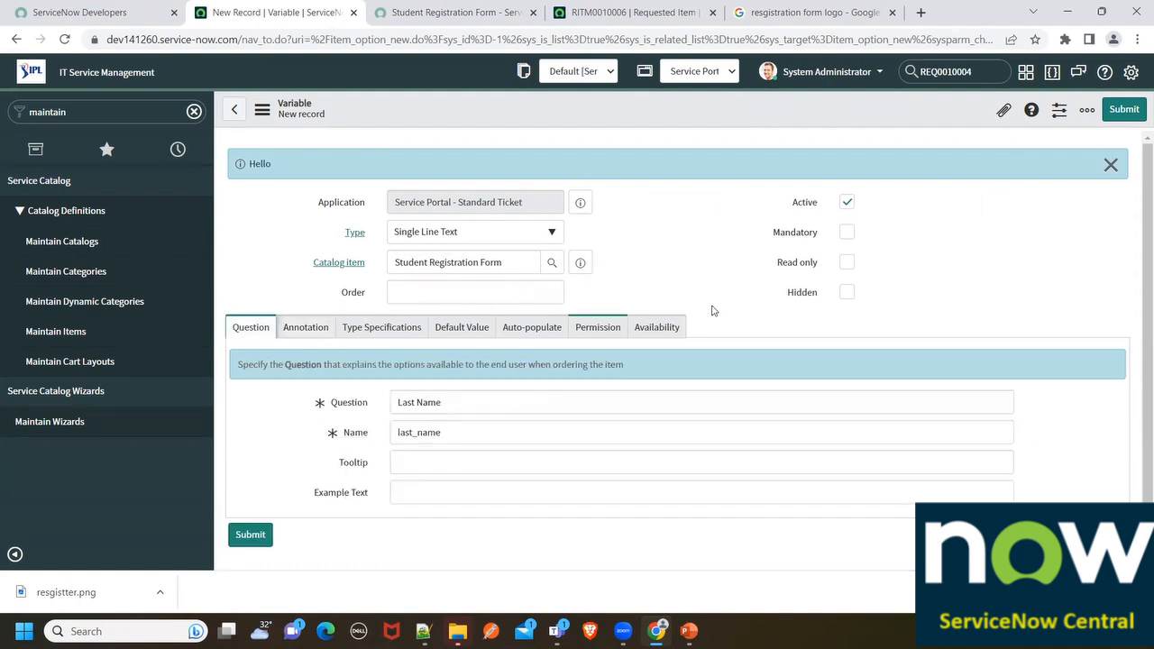
right_click(545, 105)
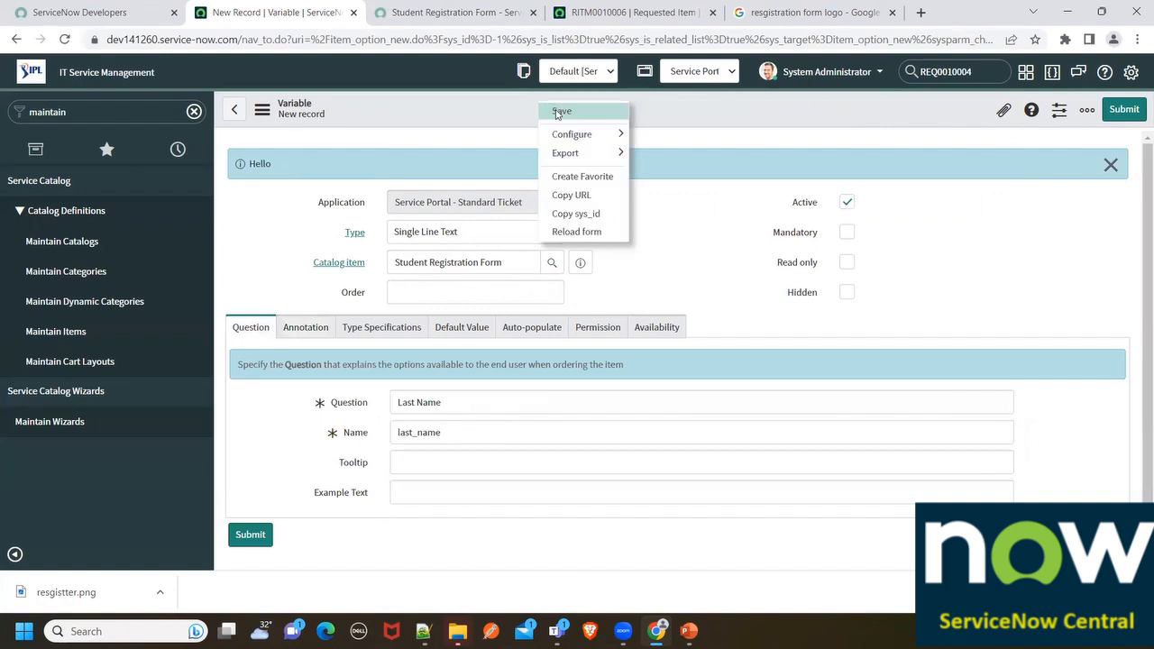
Save the Last Name variable, then change the question and name to Email and email
left_click(559, 112)
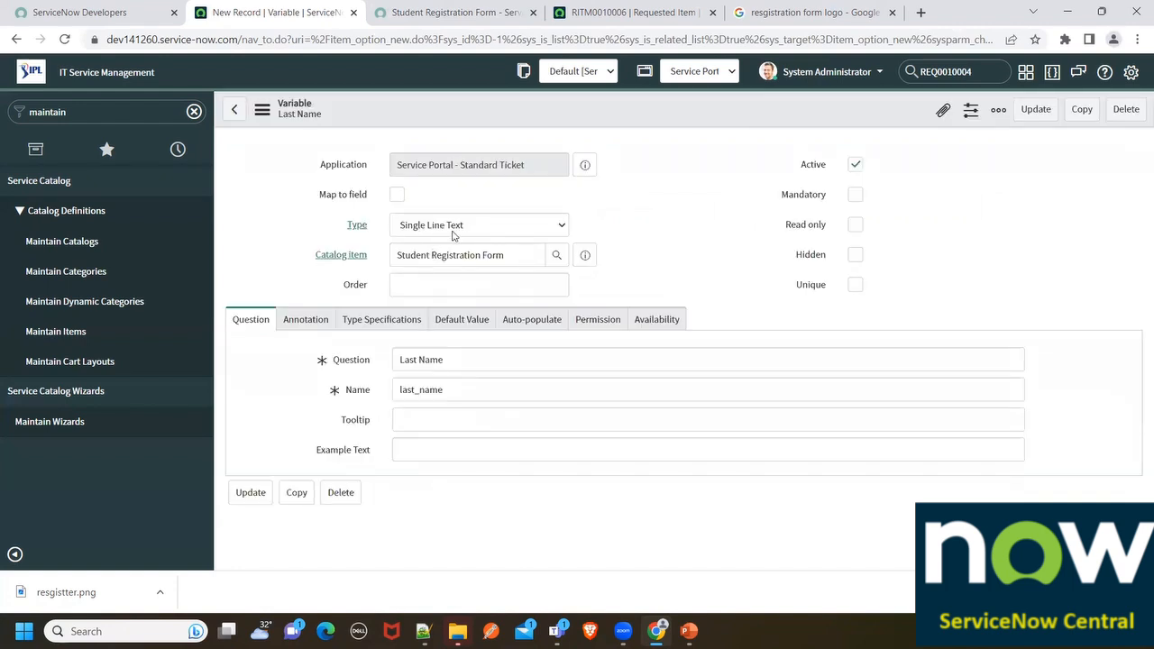
left_click(412, 198)
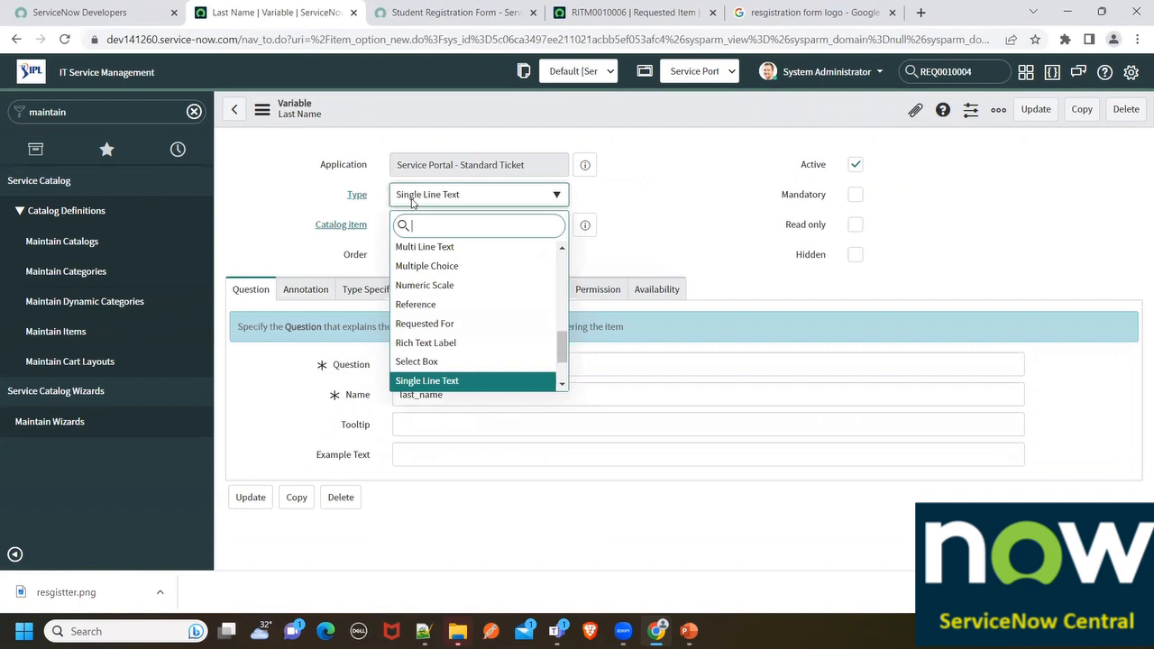
scroll(421, 288, "up", 5)
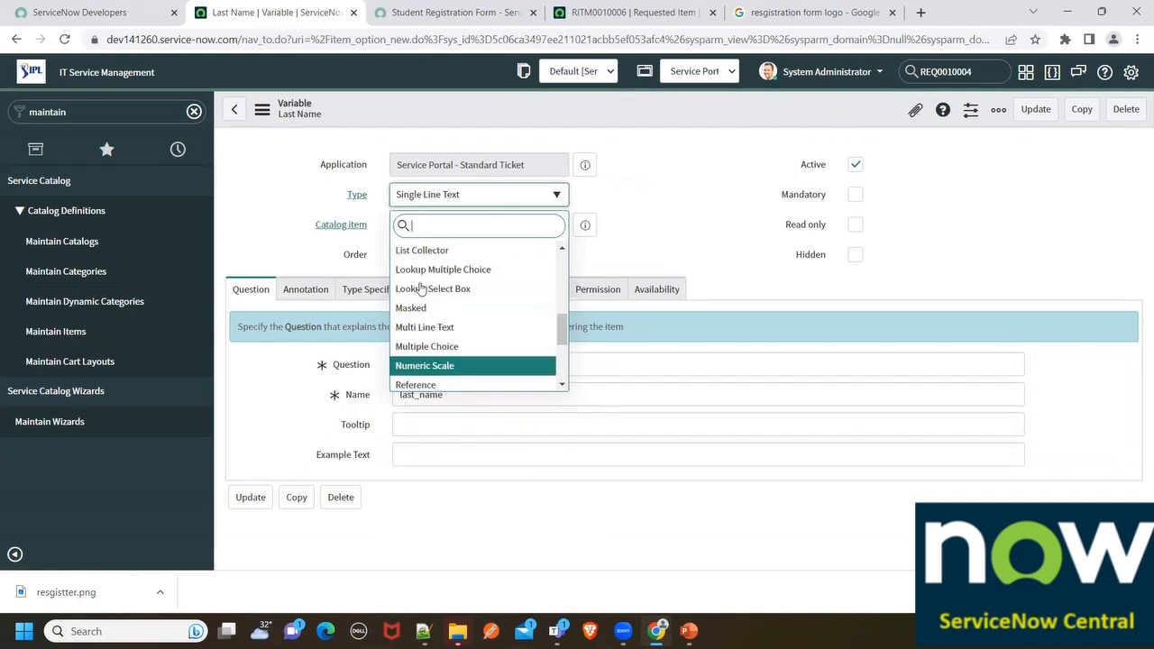
type("ema")
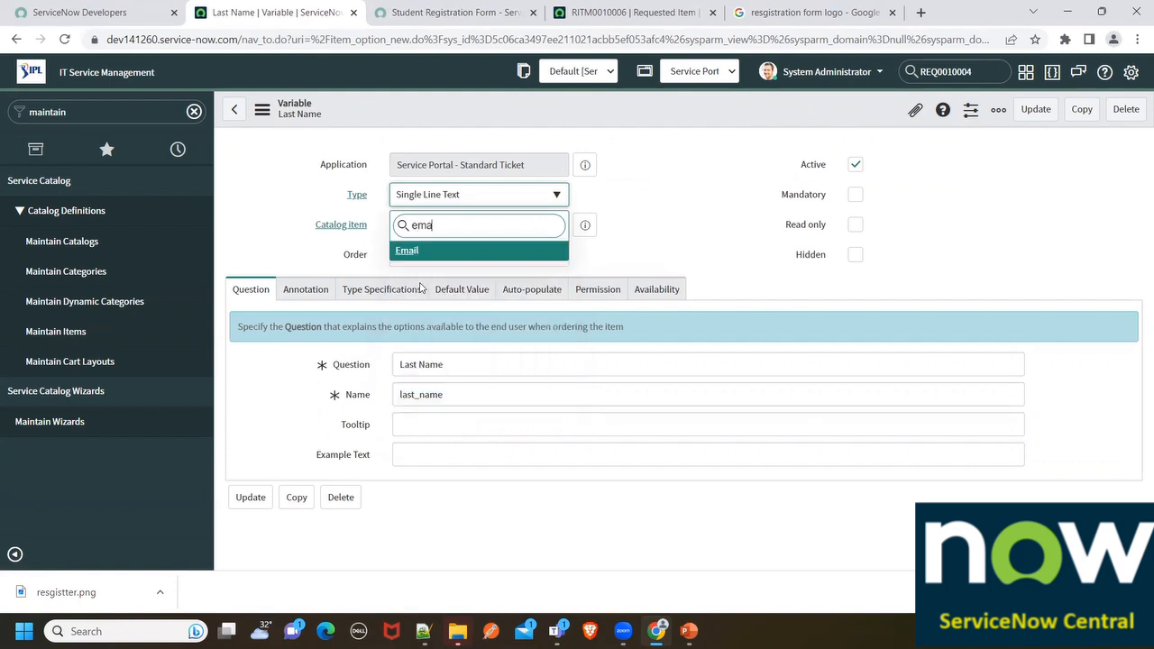
left_click(460, 368)
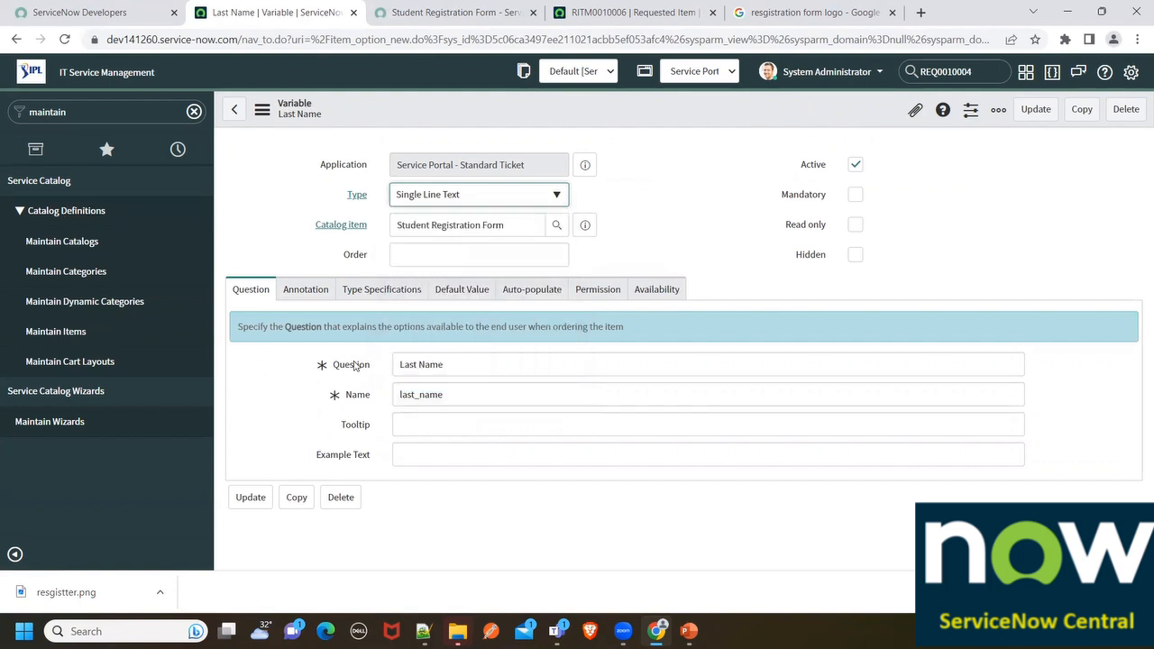
left_click_drag(460, 367, 367, 363)
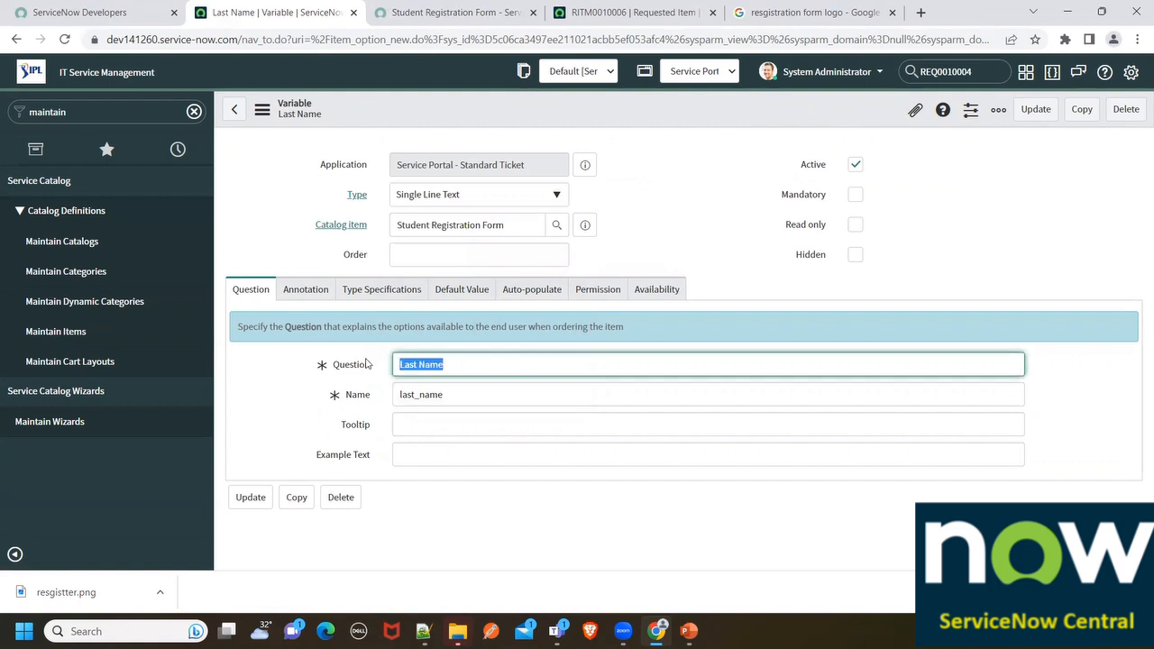
type("Email")
key("Tab")
type("ema")
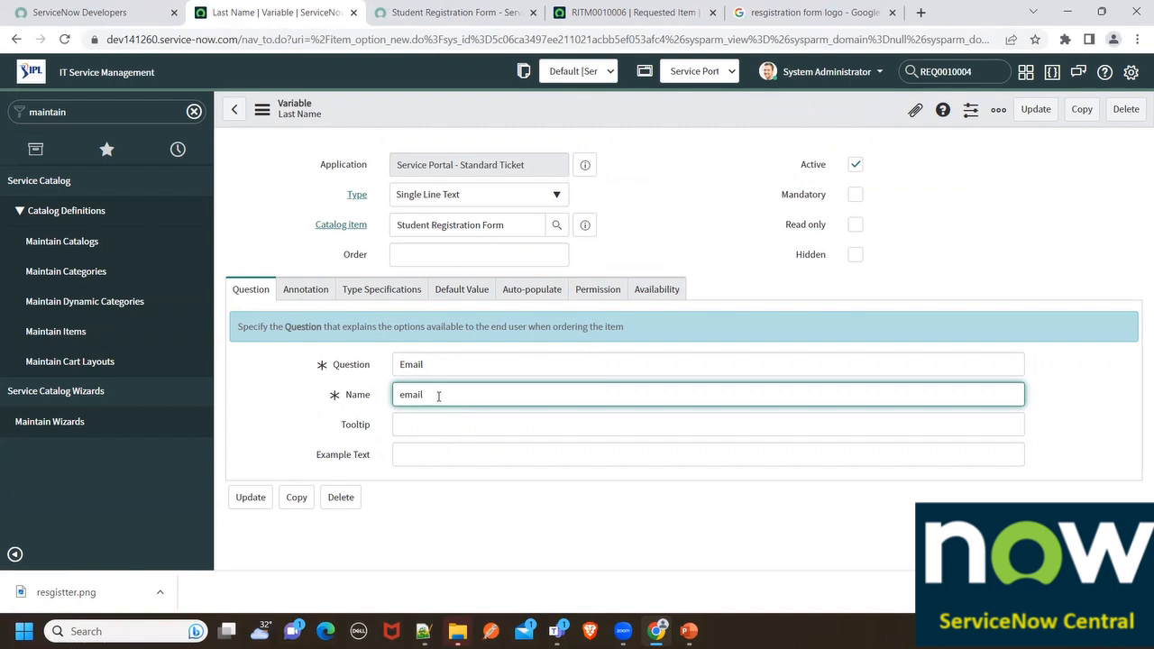
left_click(347, 370)
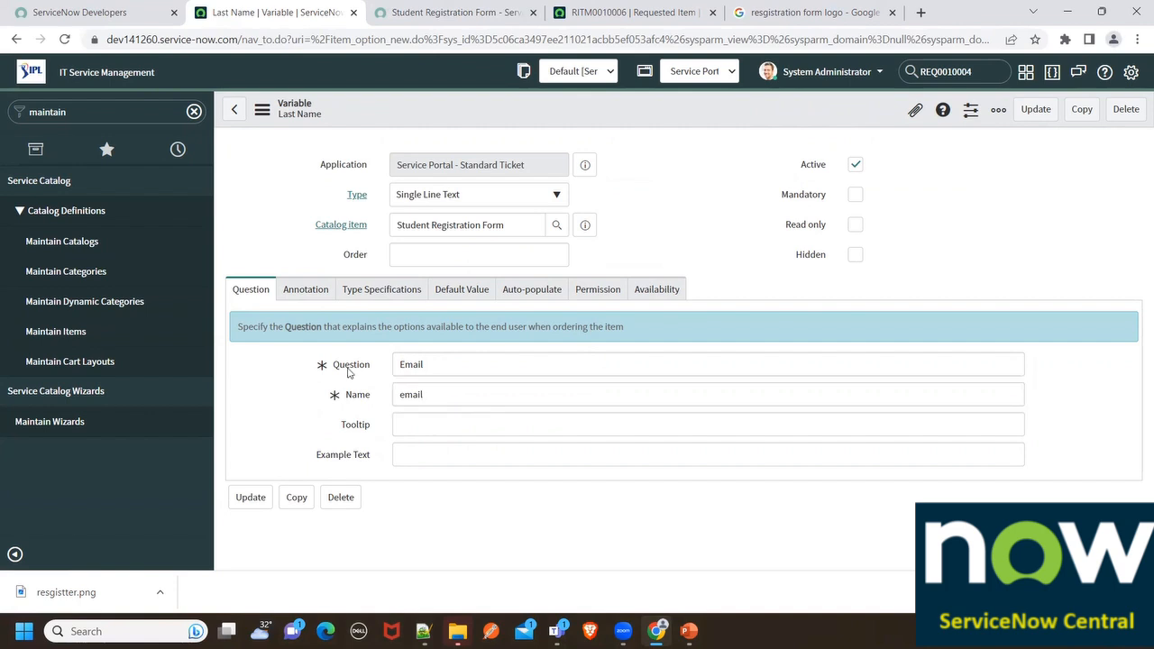
left_click_drag(433, 366, 341, 352)
left_click_drag(445, 395, 358, 400)
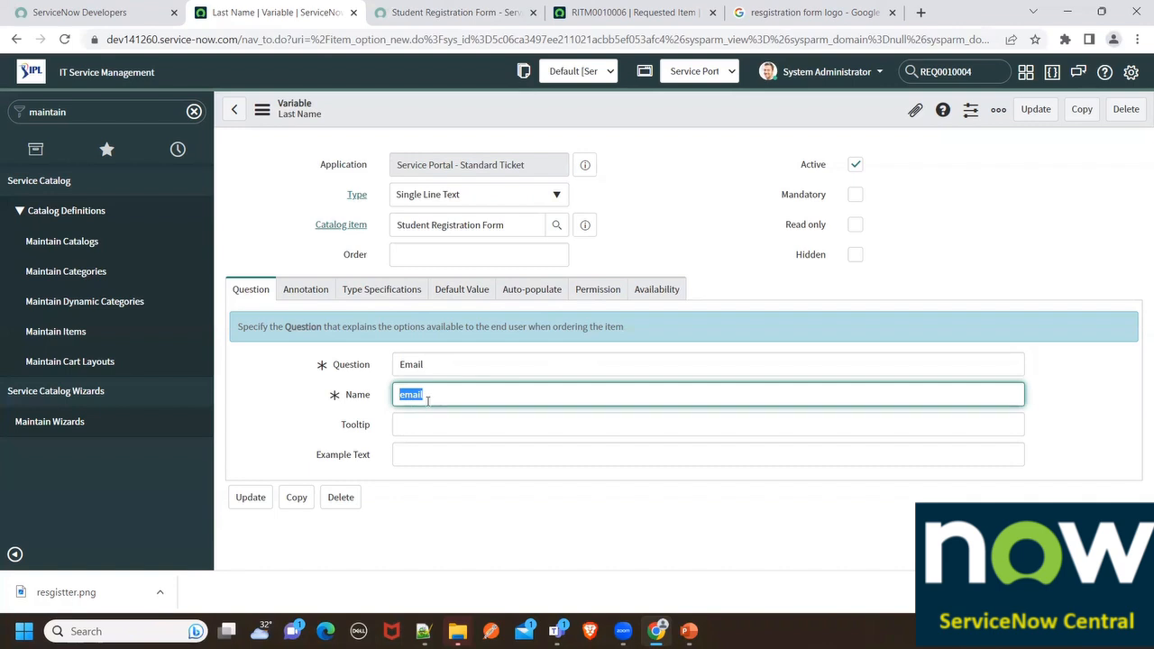
Reword the help text to ask for a valid email address
left_click(446, 363)
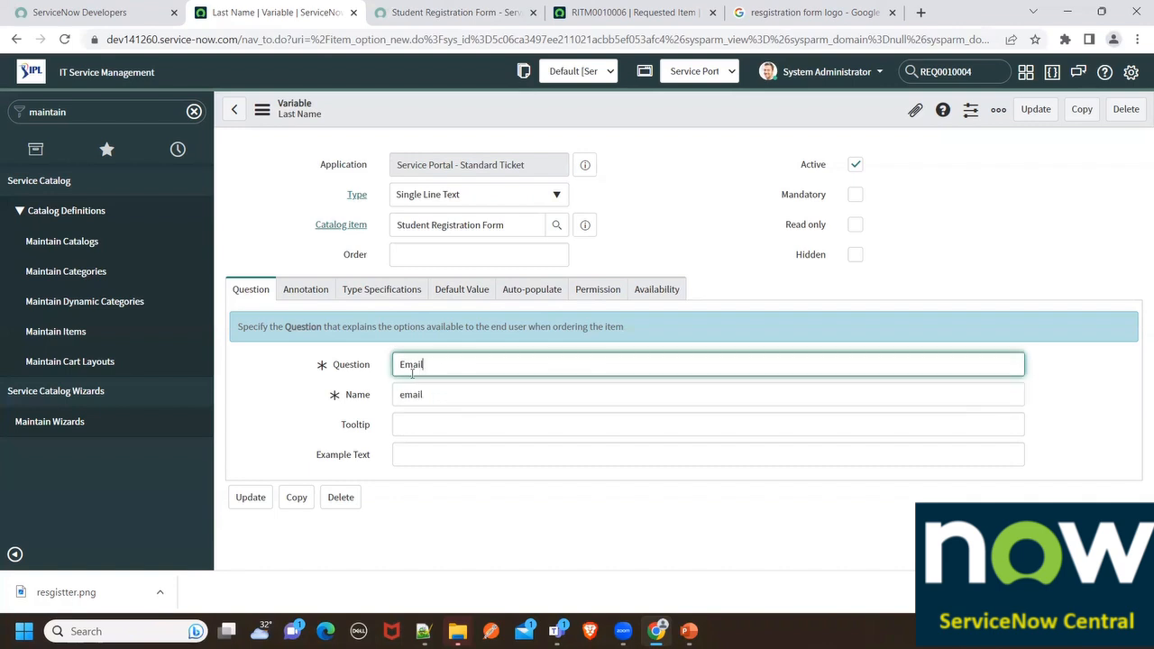
left_click(306, 290)
left_click_drag(575, 442, 463, 432)
key("BackSpace")
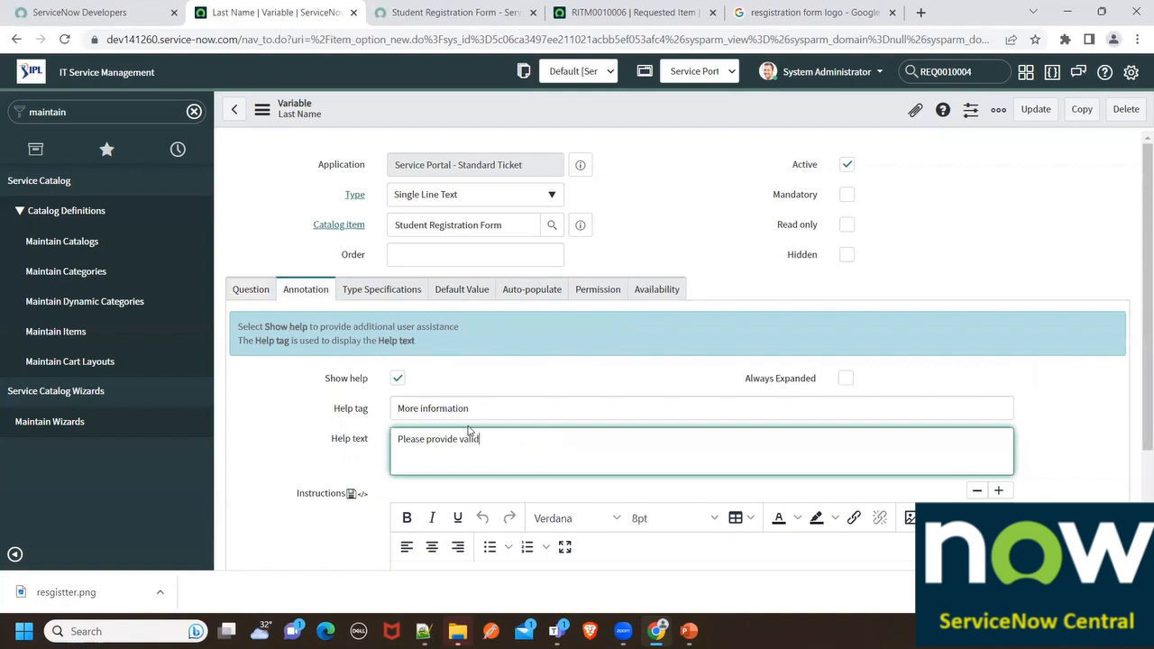
type("valid email address")
left_click(261, 294)
Set the variable type to Email and insert it as a new variable record
left_click(439, 202)
type("email")
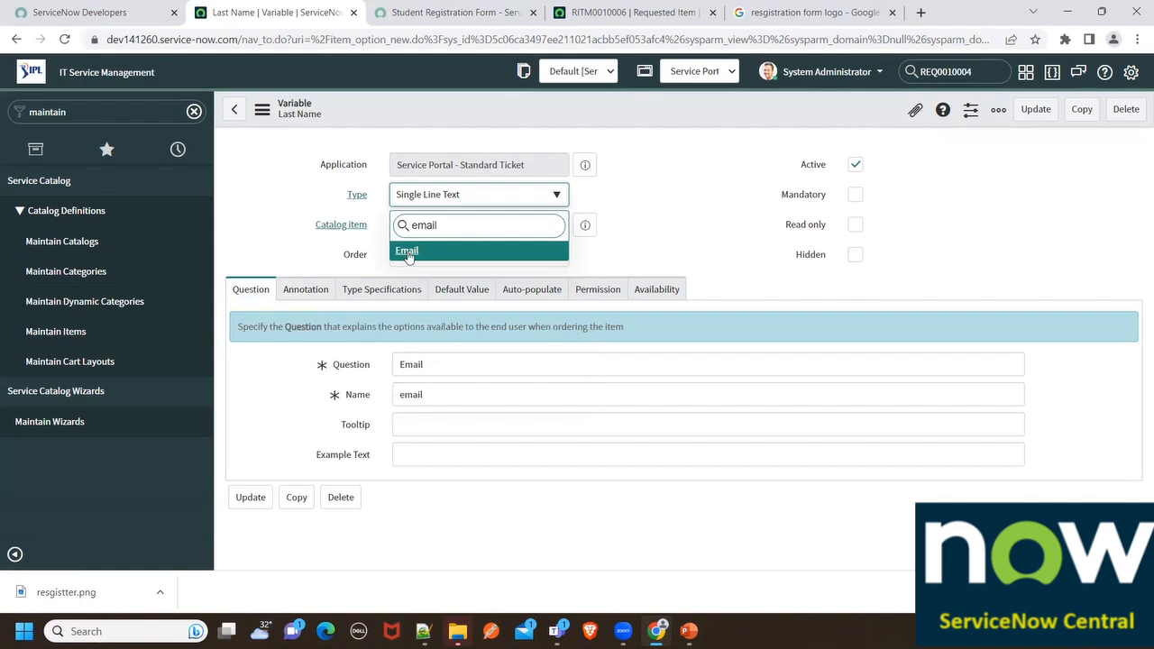
key("Return")
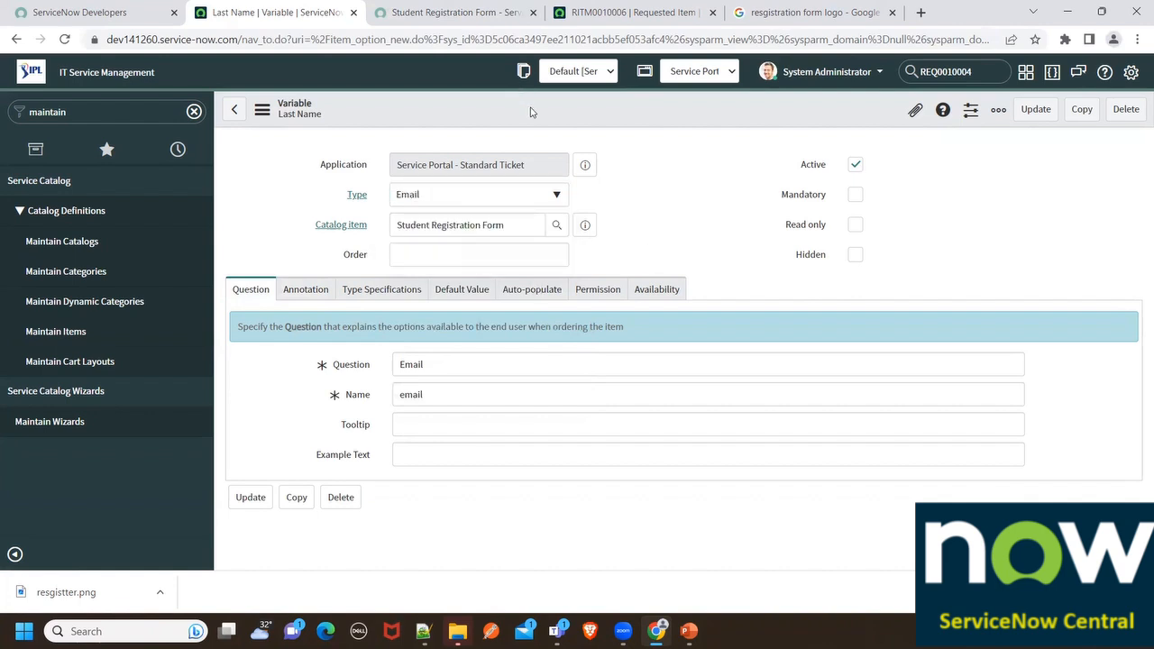
right_click(532, 111)
left_click(566, 158)
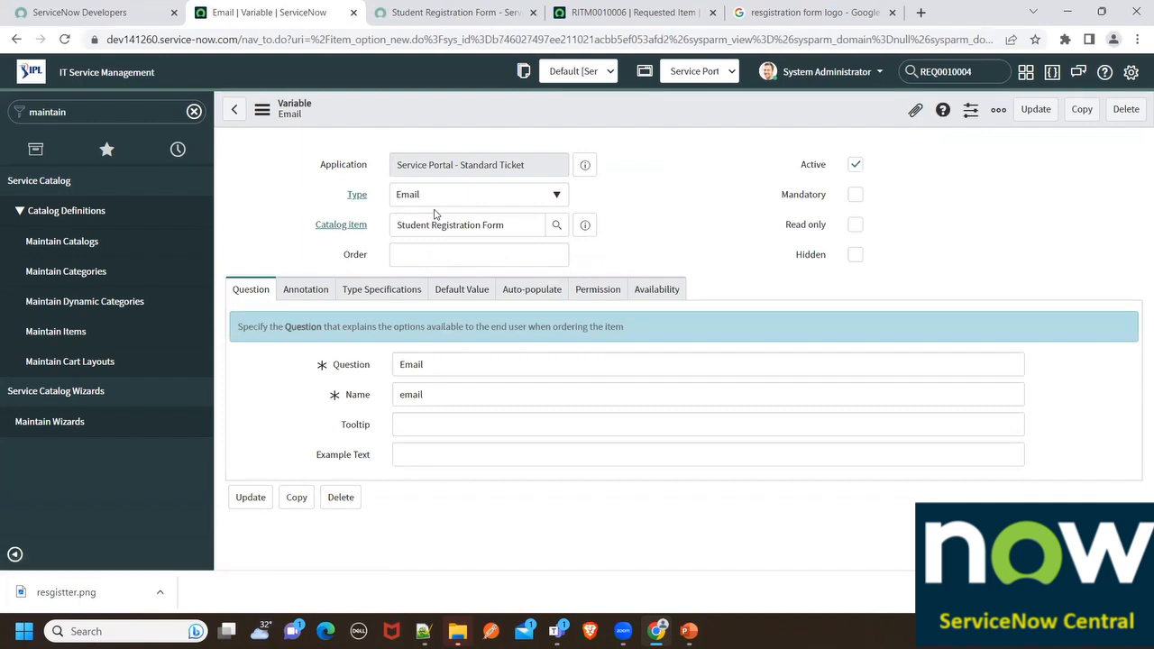
left_click(446, 13)
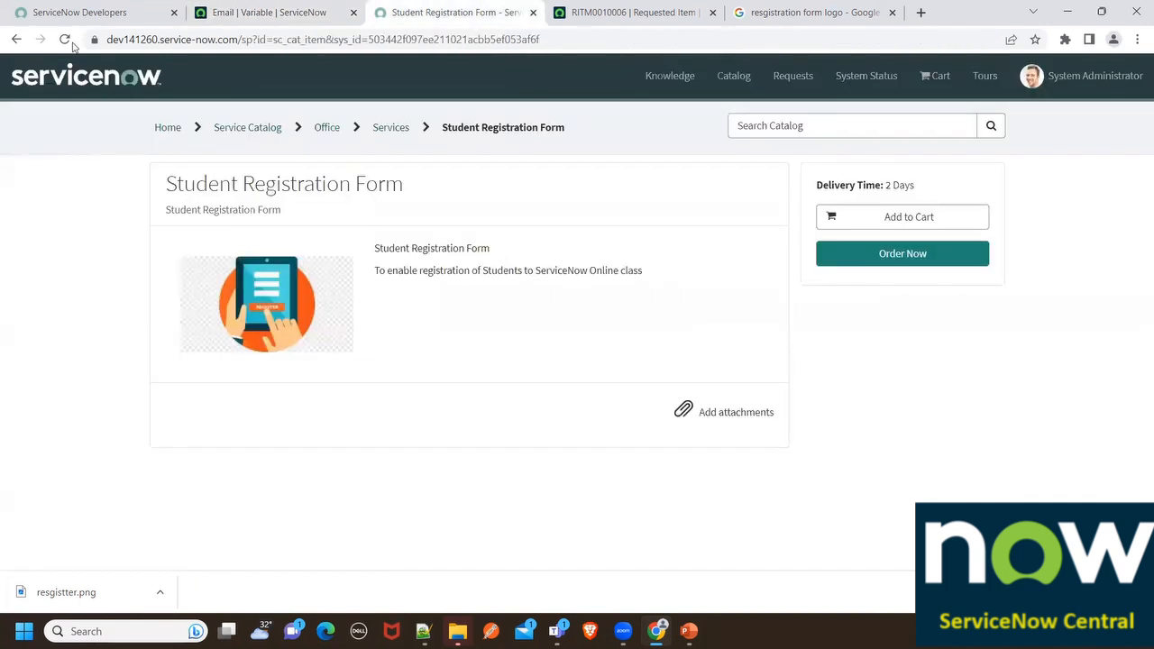
Reload the portal form and check its Last Name, Email and First Name fields
left_click(66, 40)
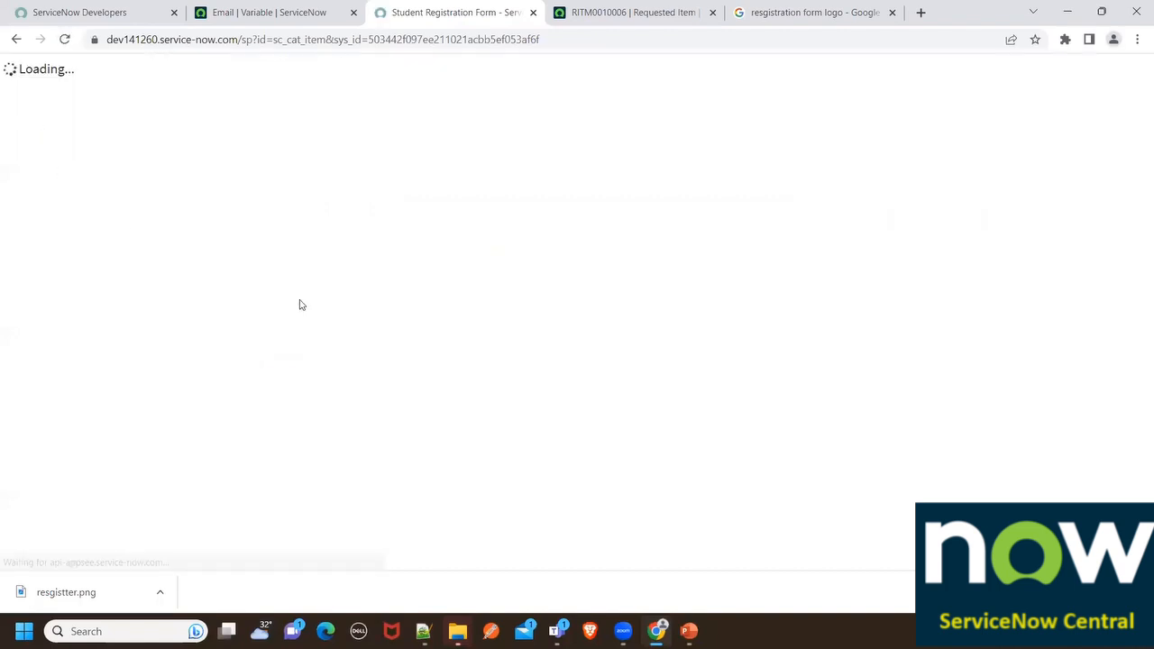
scroll(405, 396, "down", 1)
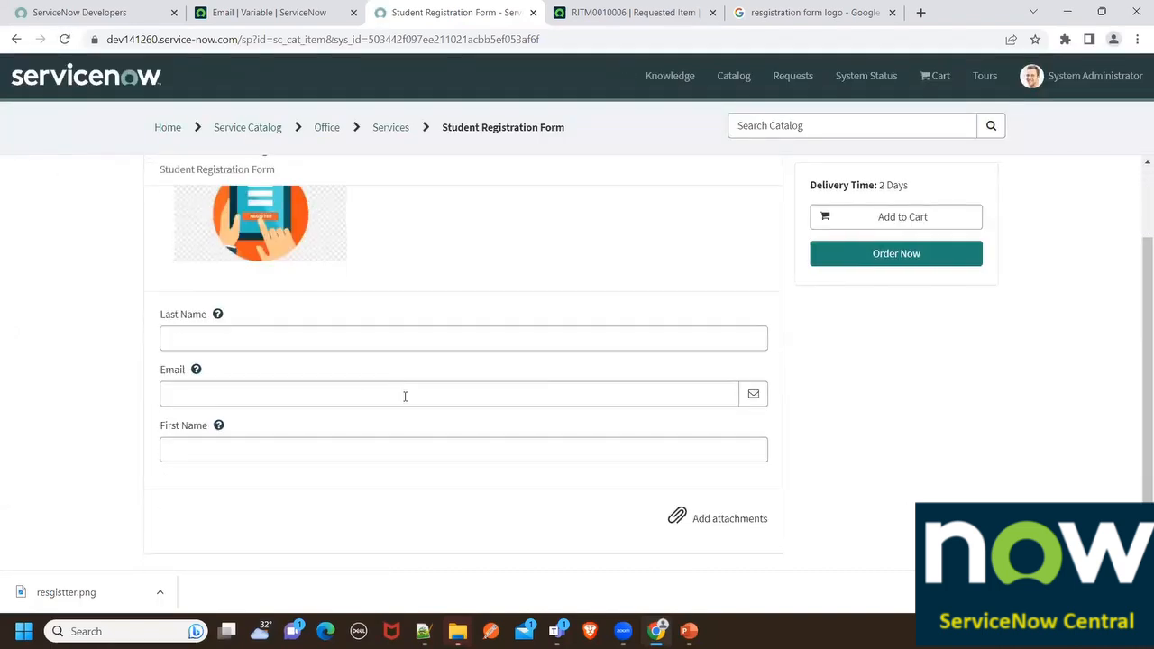
left_click(225, 452)
left_click(206, 399)
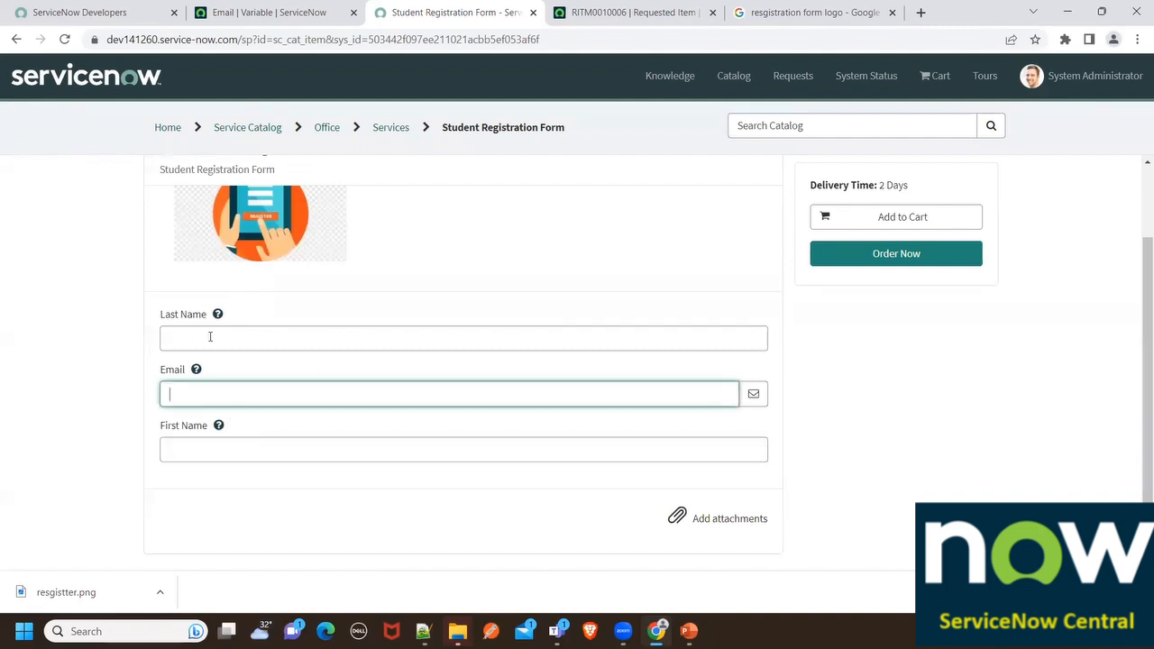
left_click(210, 336)
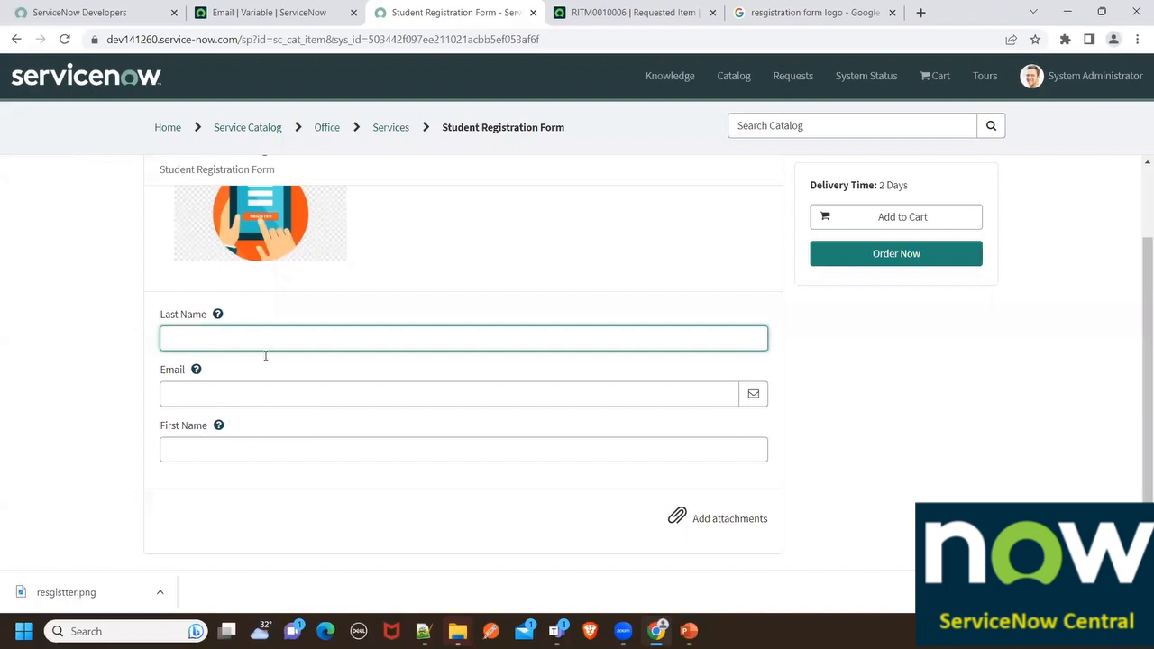
Set the Email variable's order to 300 and save it
left_click(288, 13)
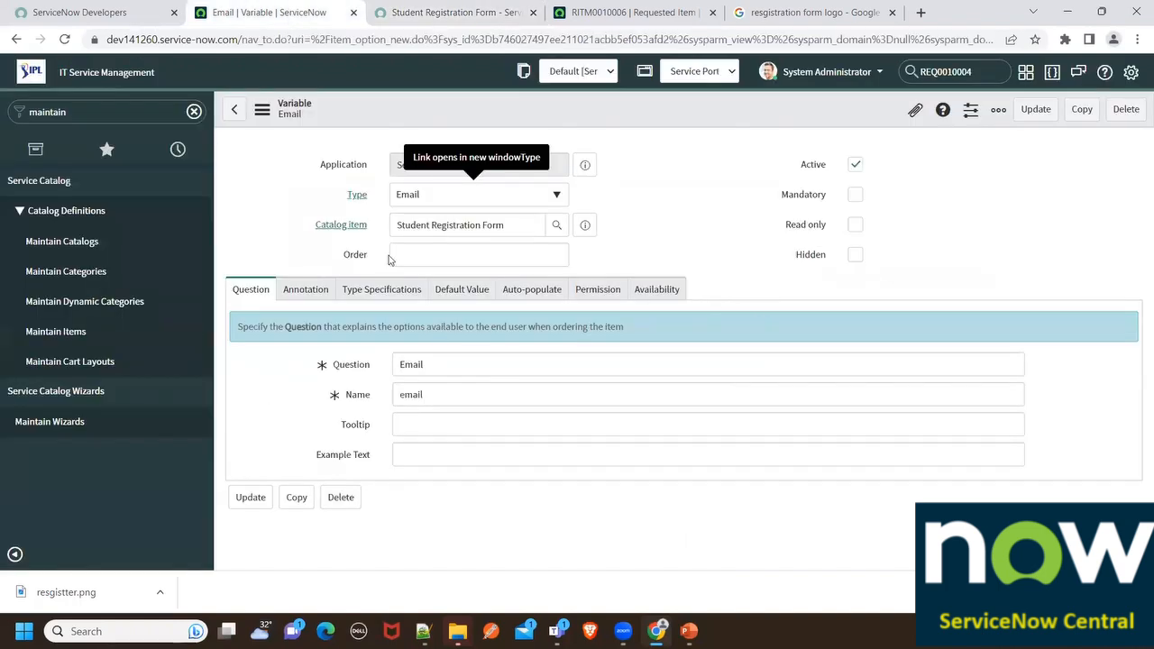
left_click(443, 262)
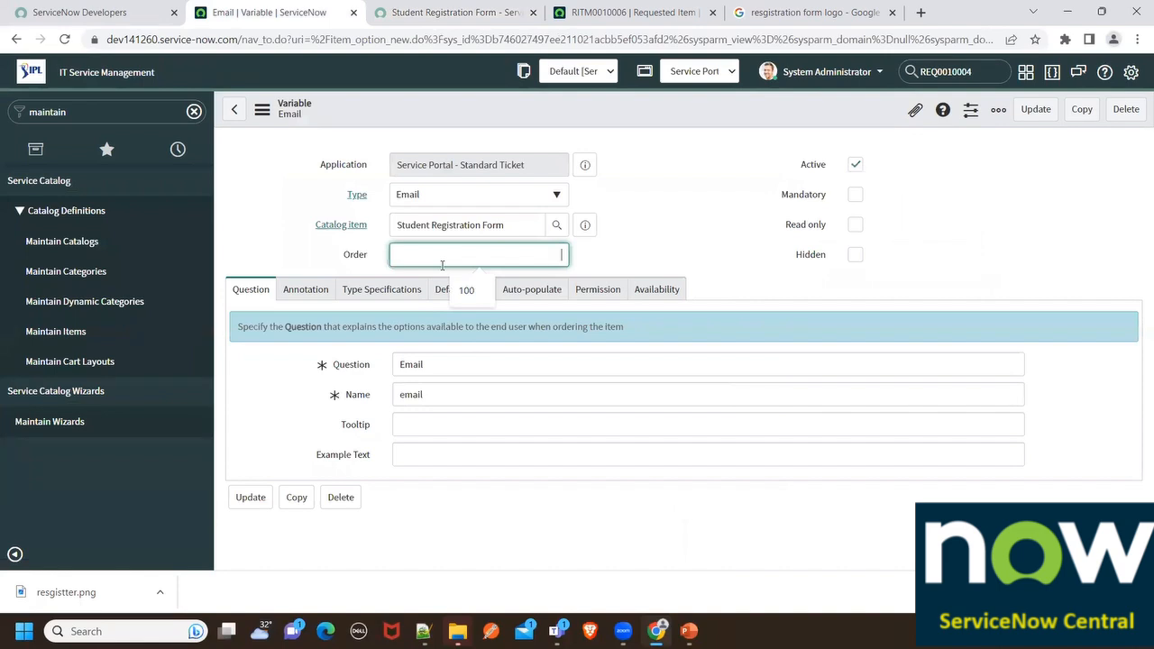
type("300")
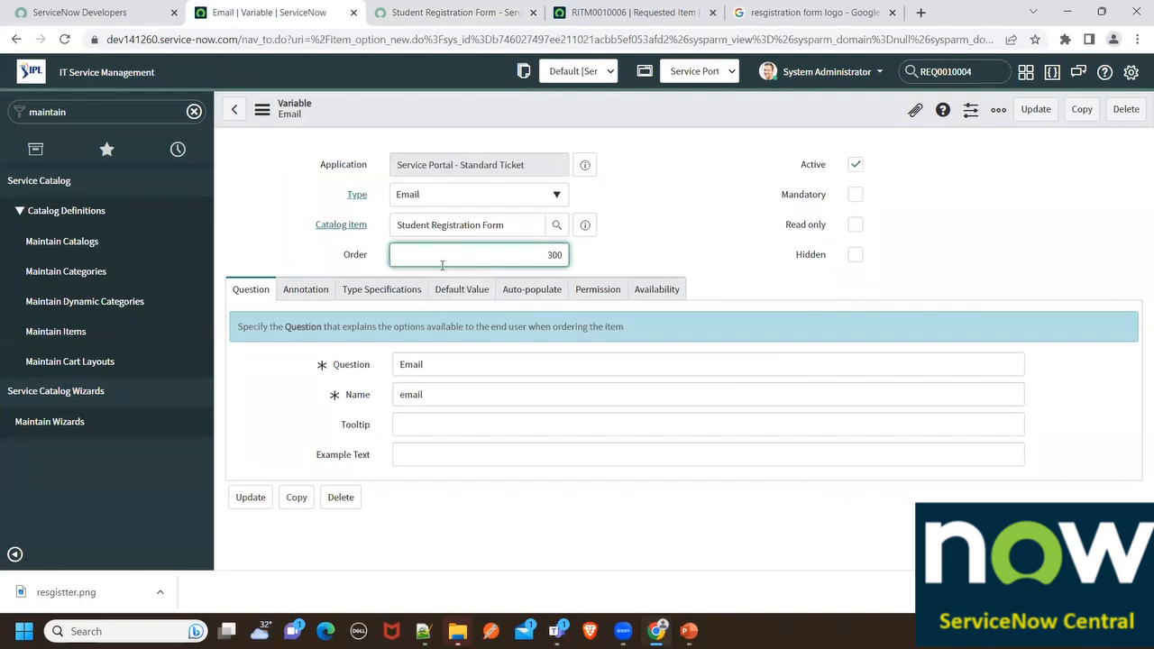
right_click(546, 108)
left_click(552, 114)
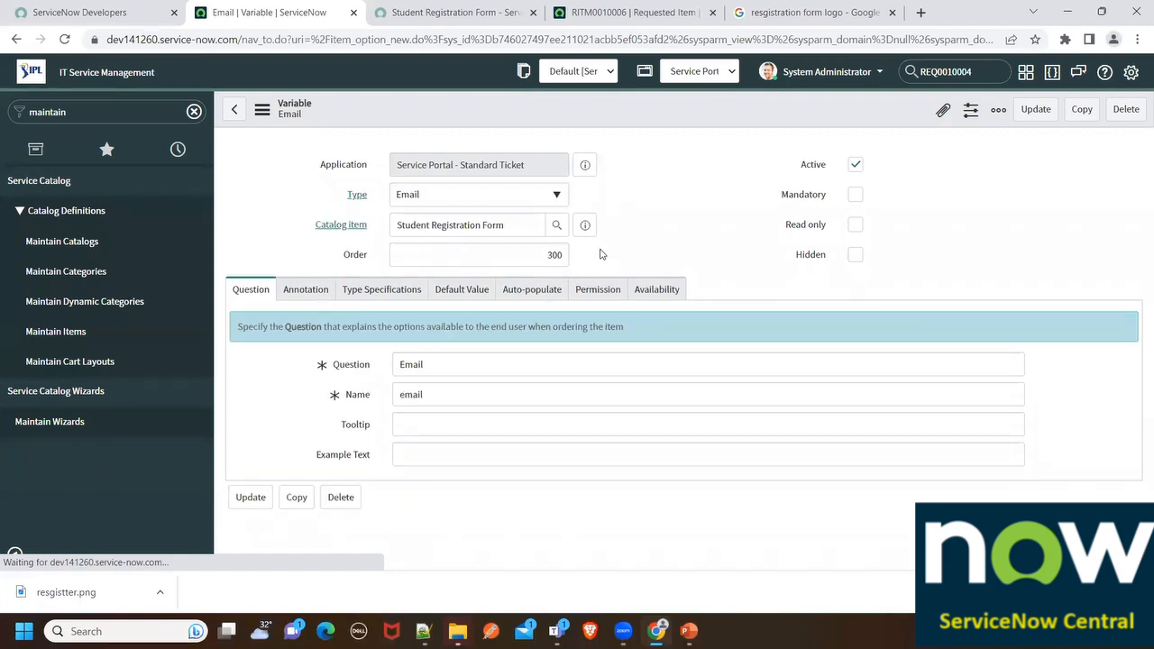
In the catalog item's Variables list, change last_name's order to 200
left_click(591, 232)
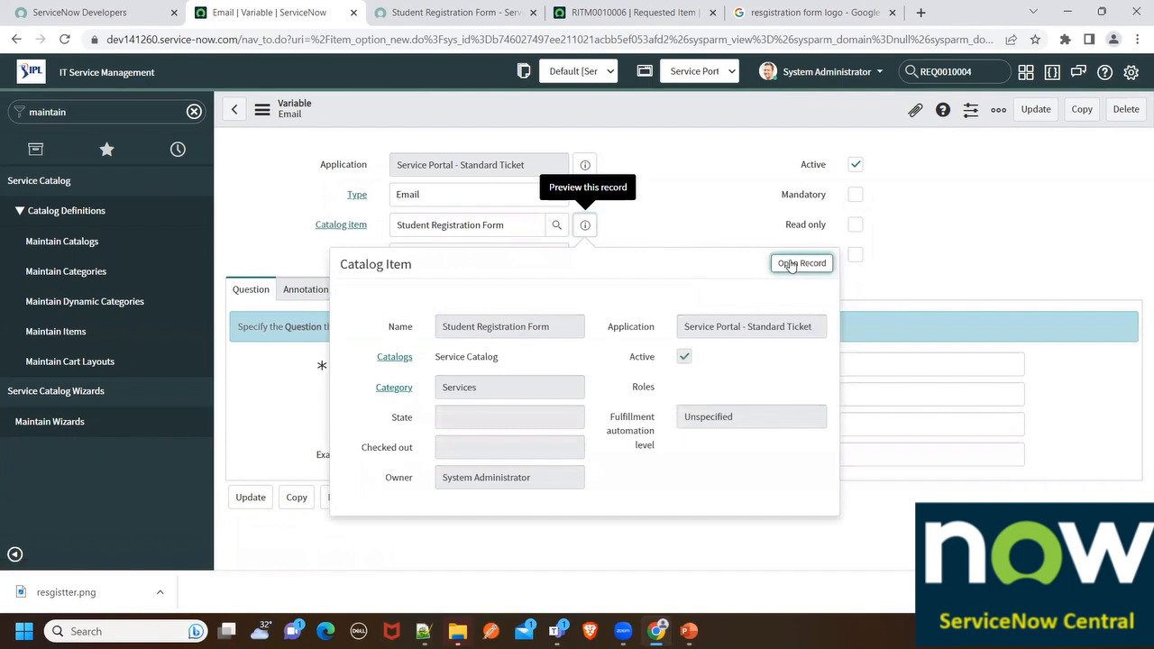
left_click(793, 267)
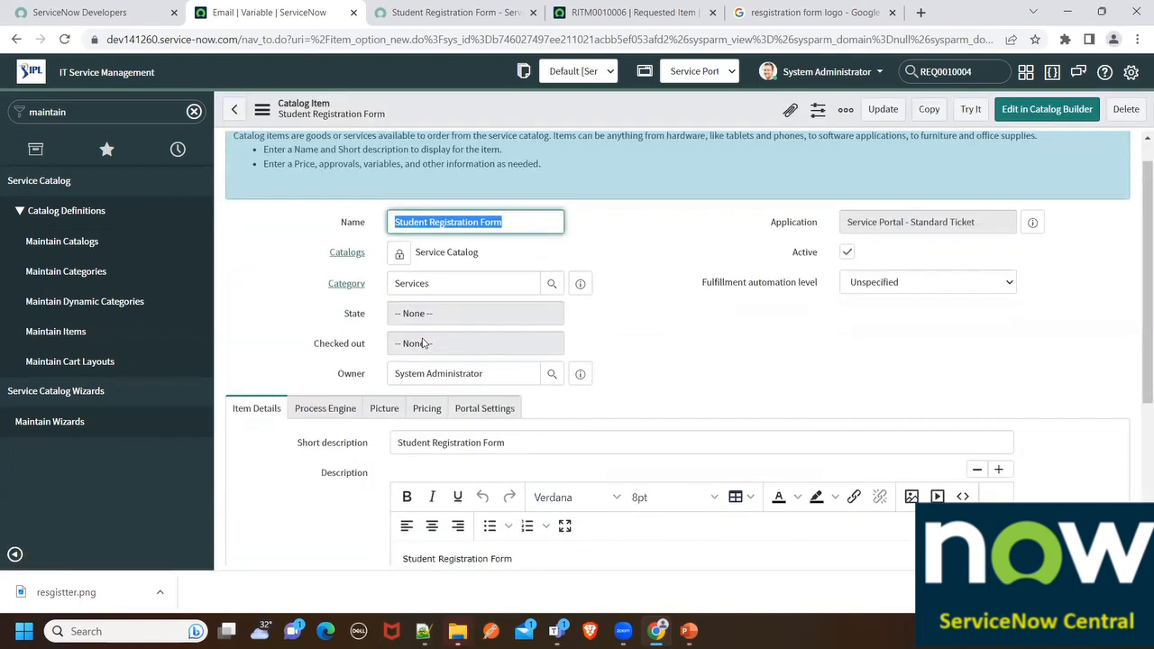
scroll(425, 341, "down", 3)
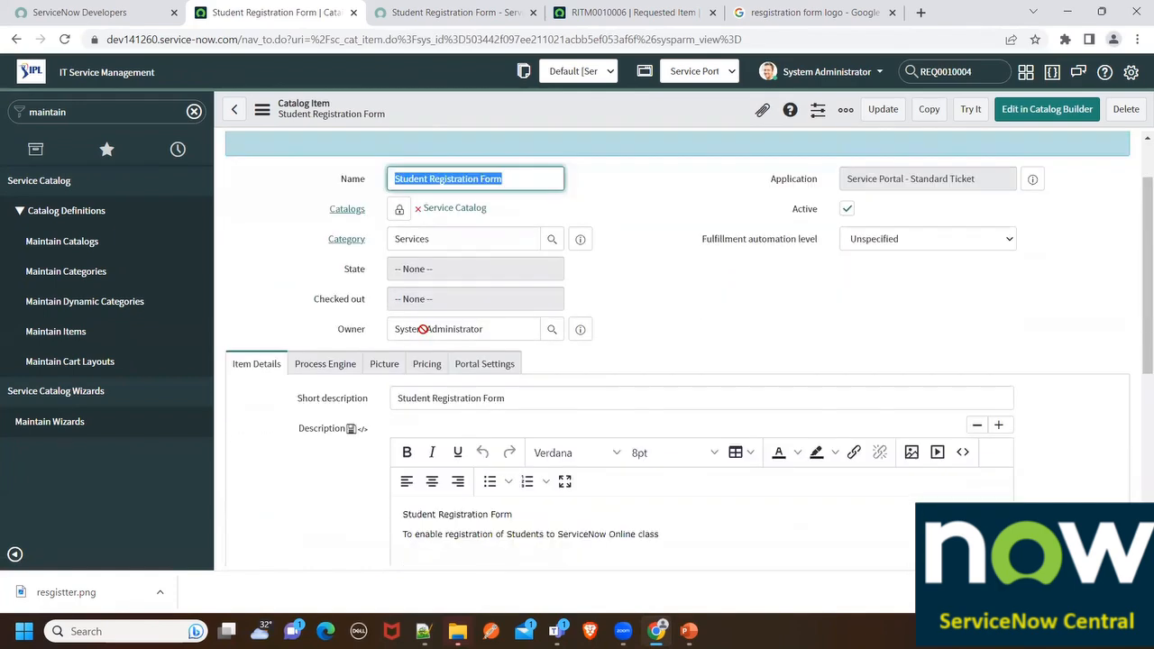
scroll(425, 335, "down", 5)
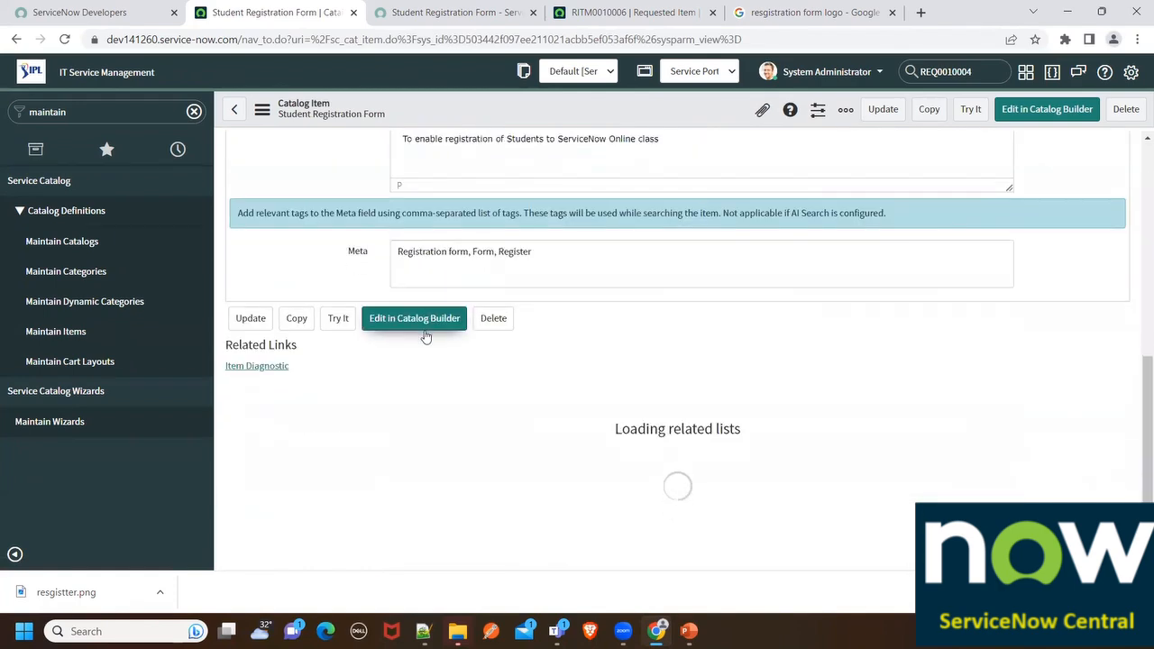
scroll(503, 436, "down", 2)
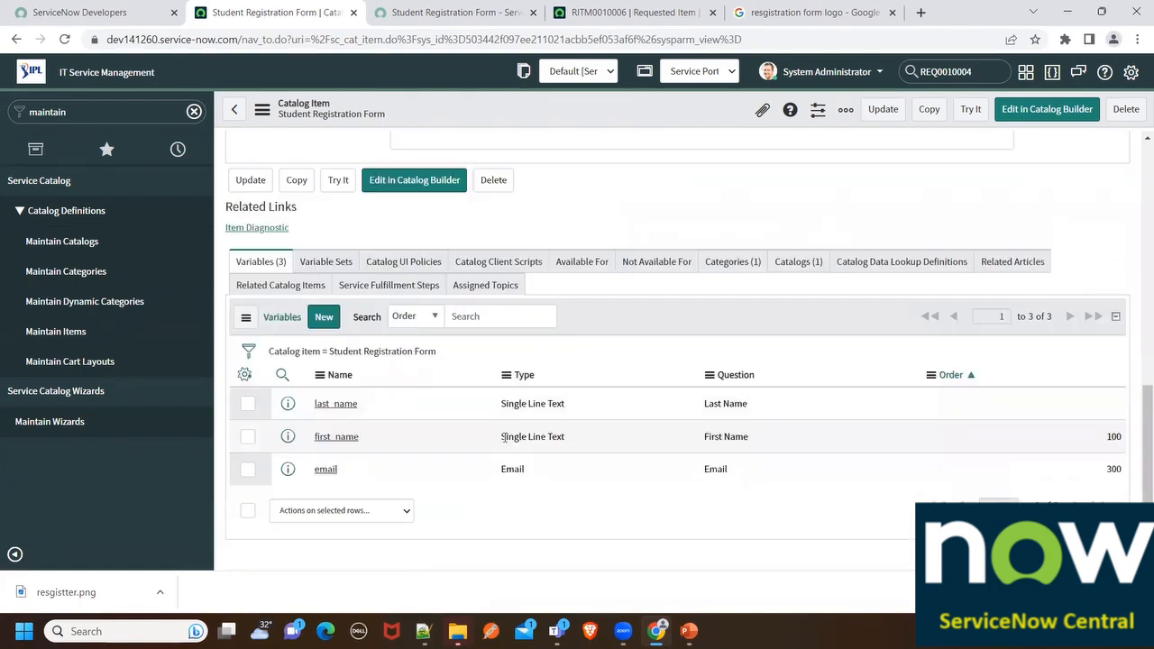
double_click(1074, 408)
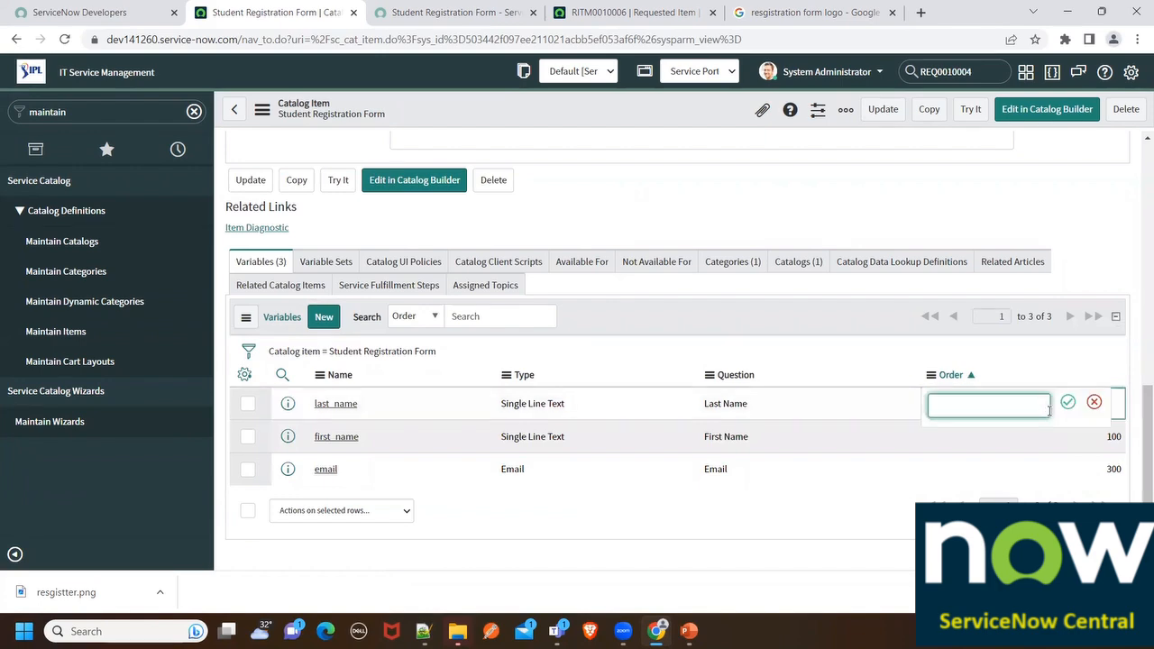
type("0")
key("Return")
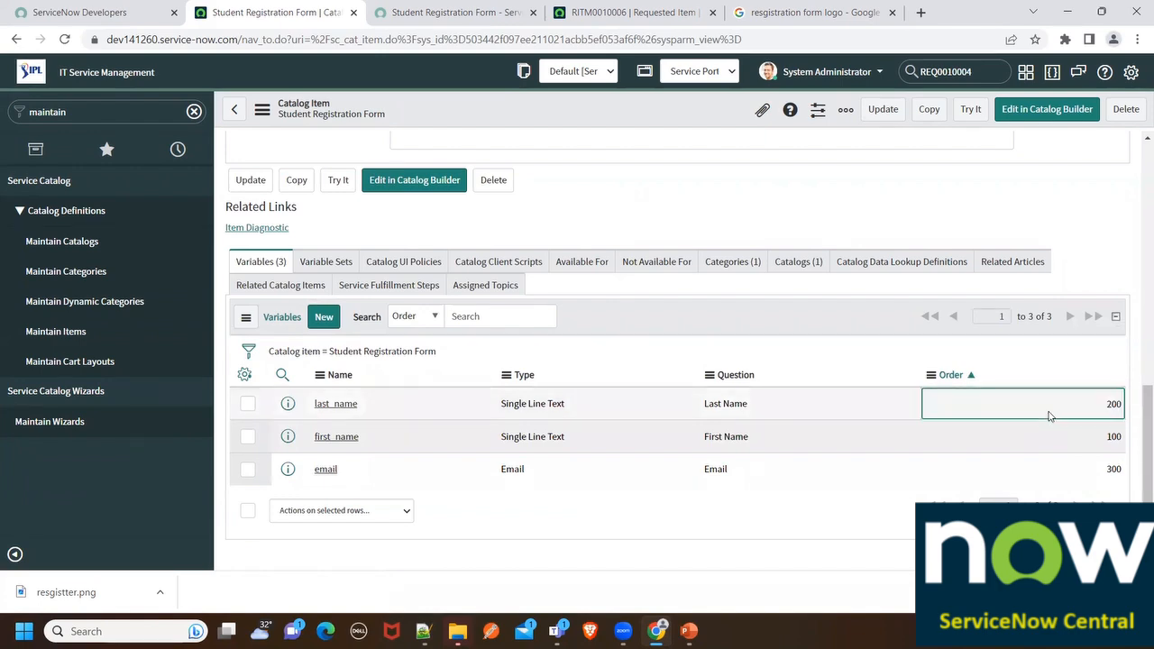
left_click(469, 17)
right_click(448, 191)
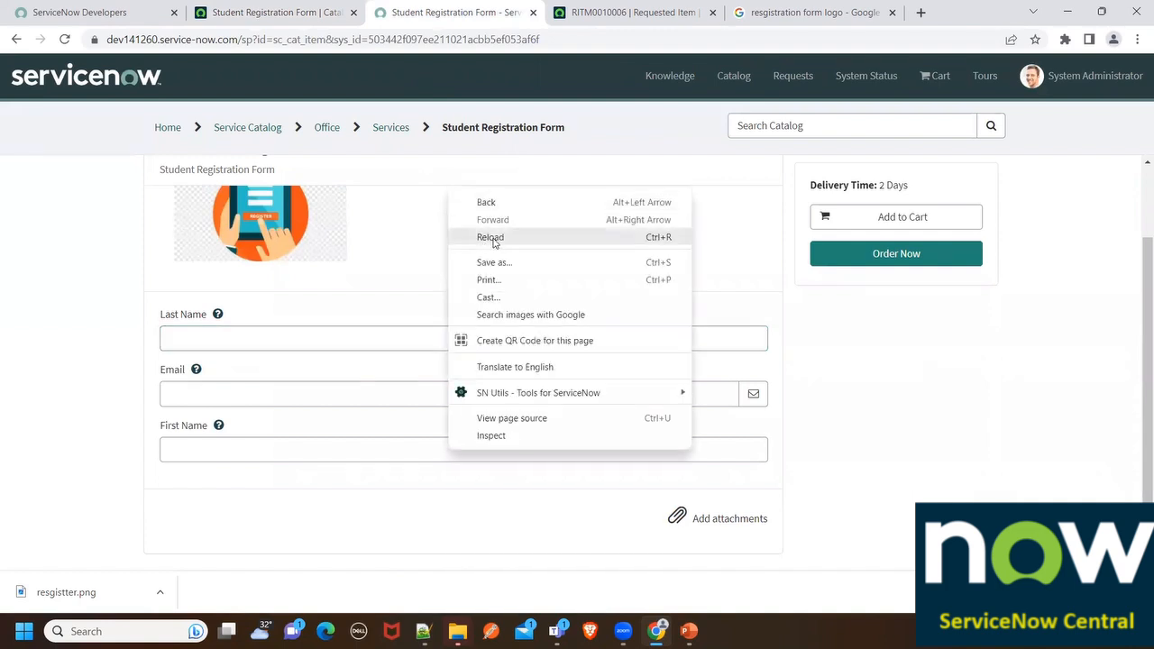
left_click(493, 238)
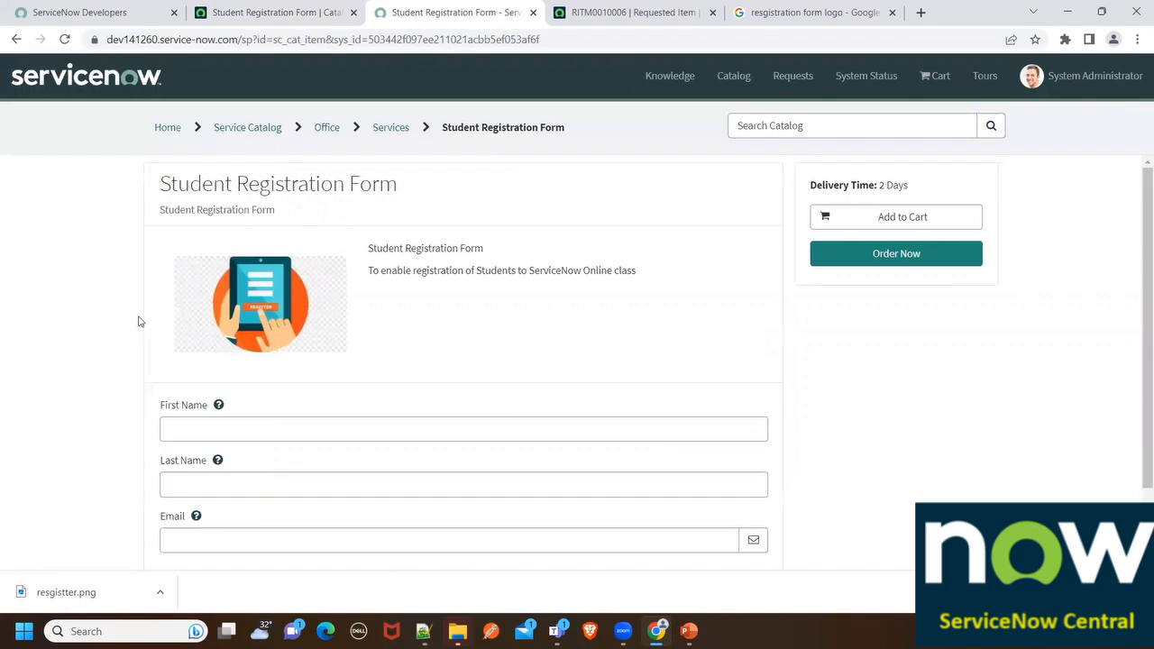
scroll(199, 370, "down", 1)
left_click(180, 337)
left_click_drag(164, 316, 220, 319)
left_click(218, 316)
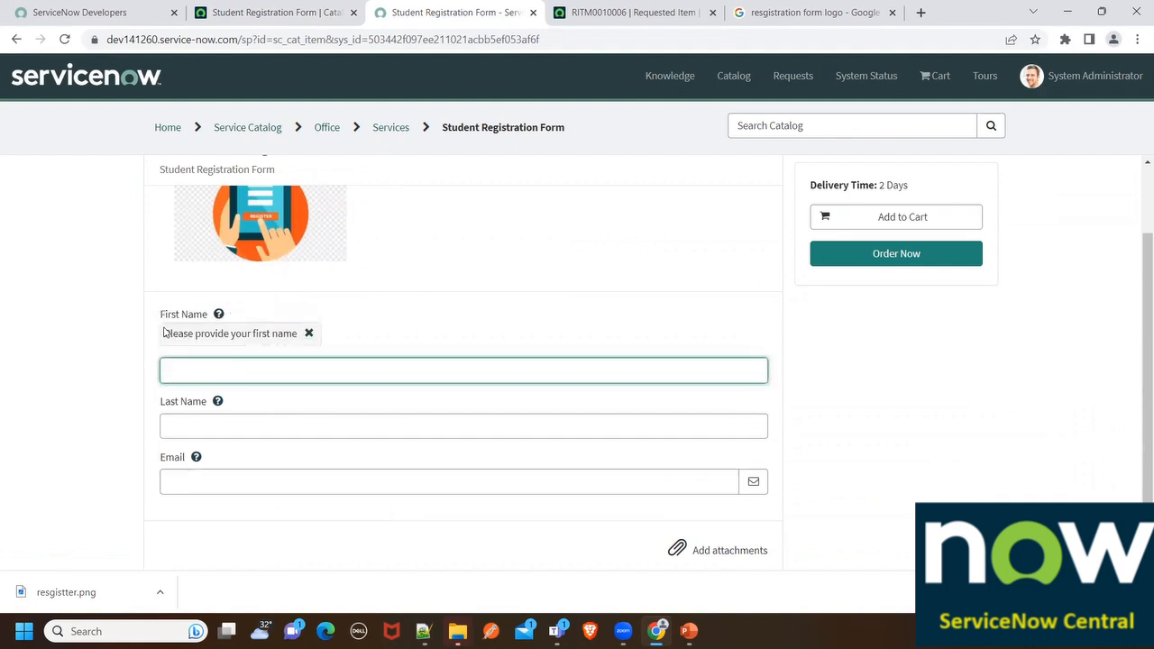
left_click_drag(164, 335, 247, 355)
left_click(217, 402)
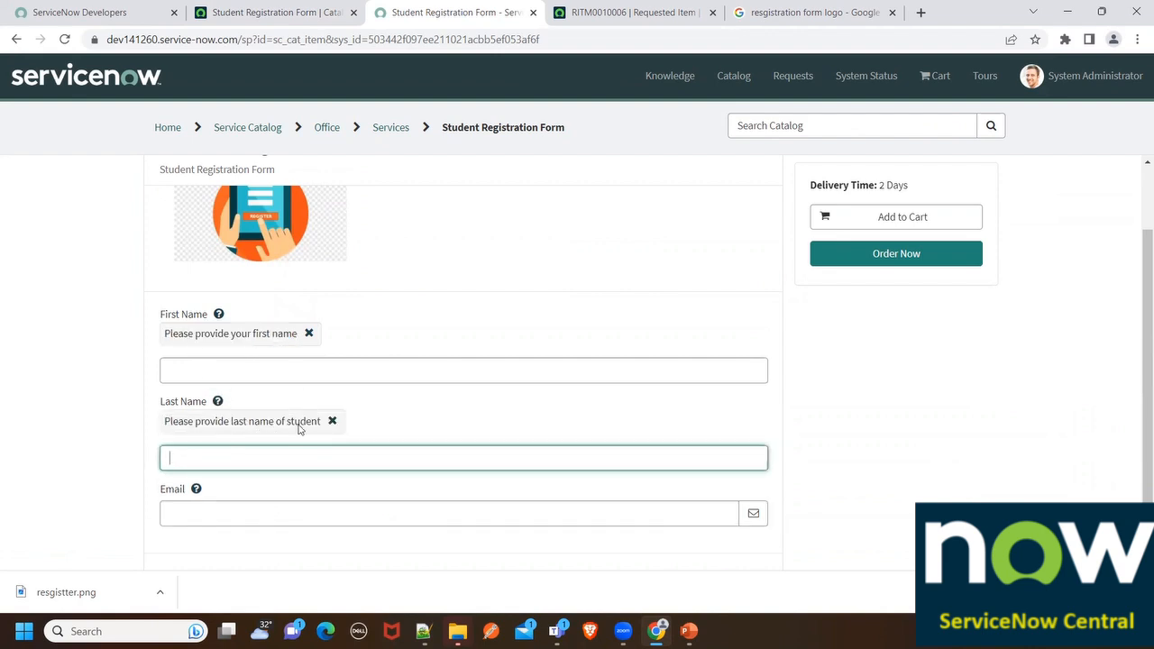
left_click(196, 489)
scroll(270, 442, "down", 1)
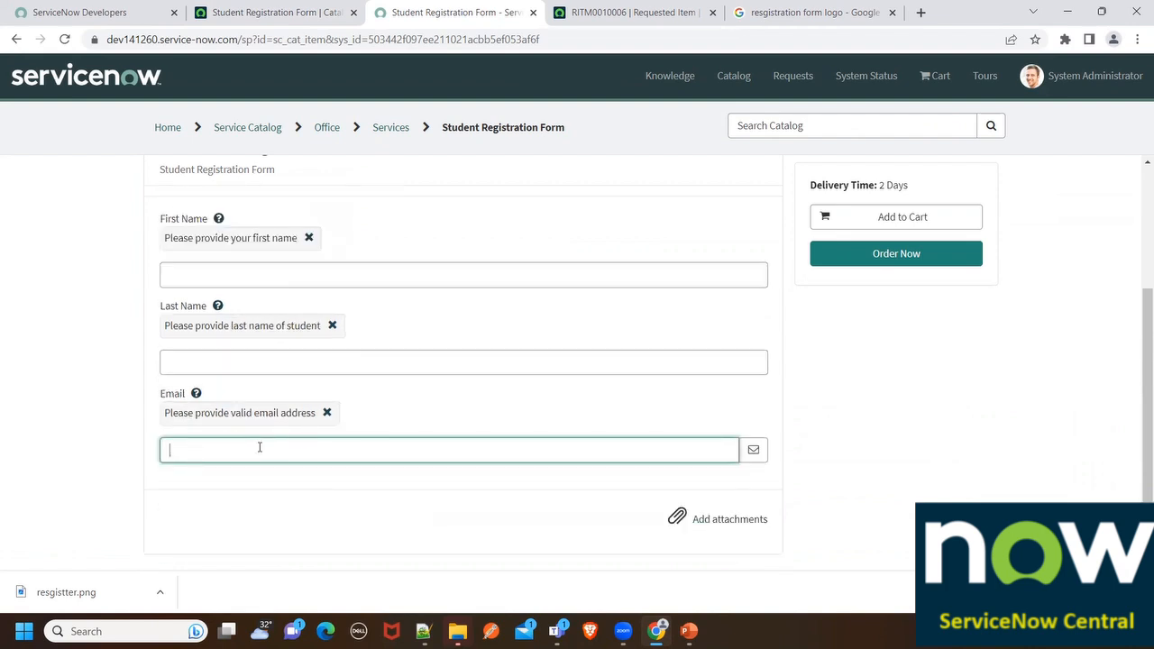
scroll(256, 446, "up", 2)
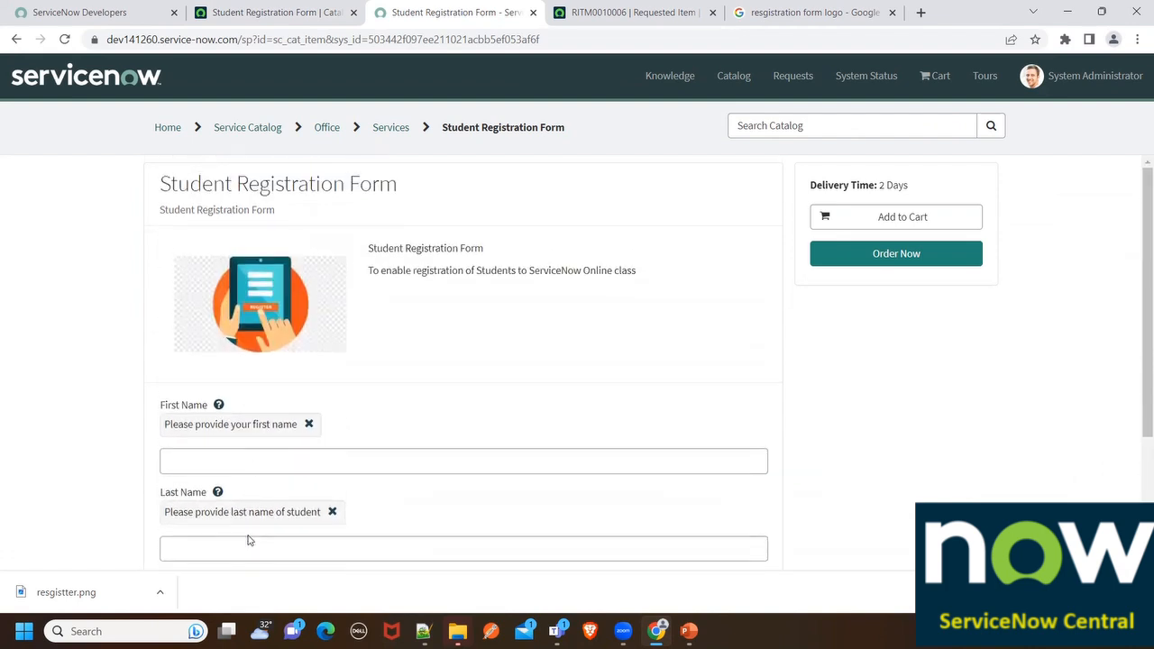
scroll(260, 476, "down", 2)
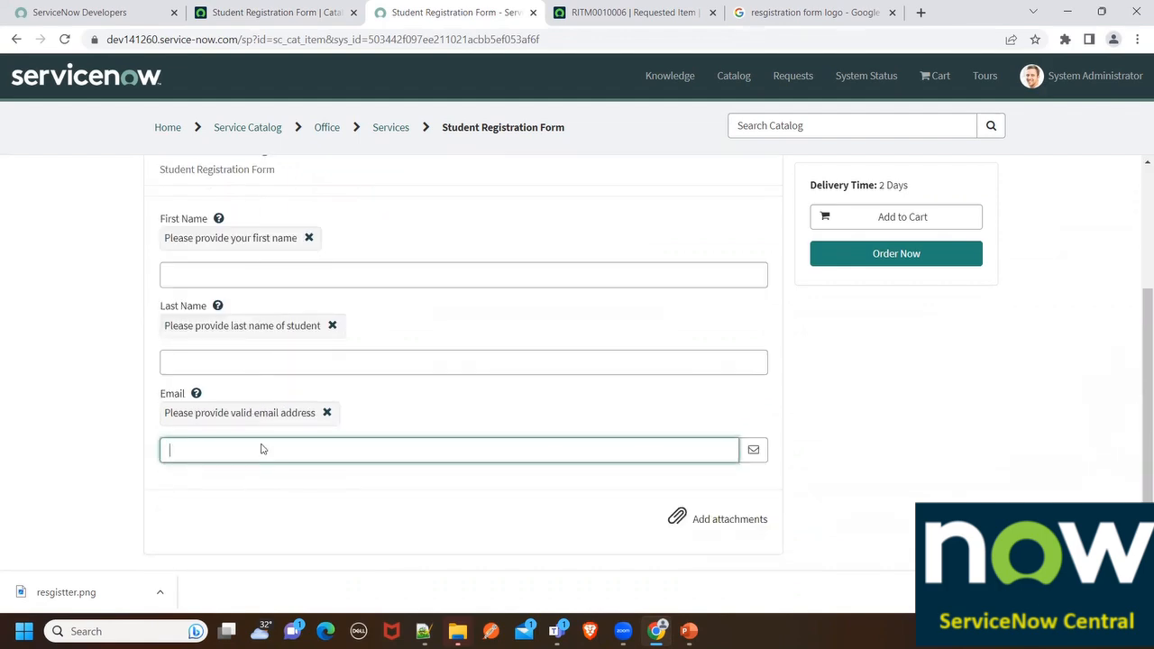
left_click(325, 11)
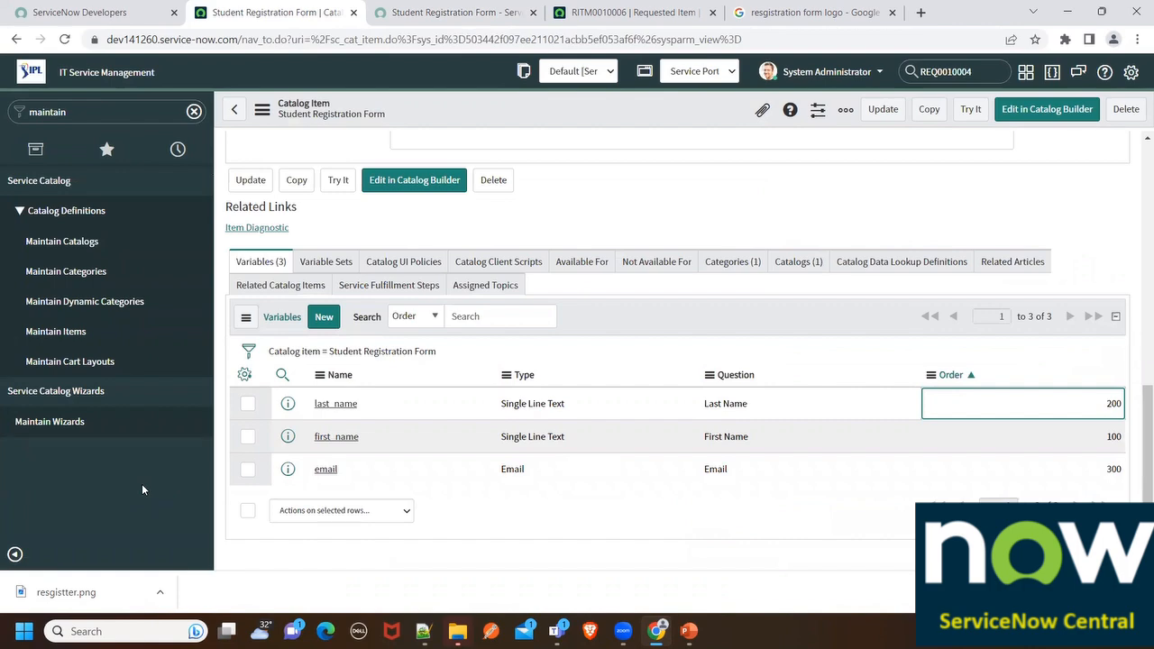
Check the portal field order, then start a new variable set from the item's Variable Sets list
left_click(437, 11)
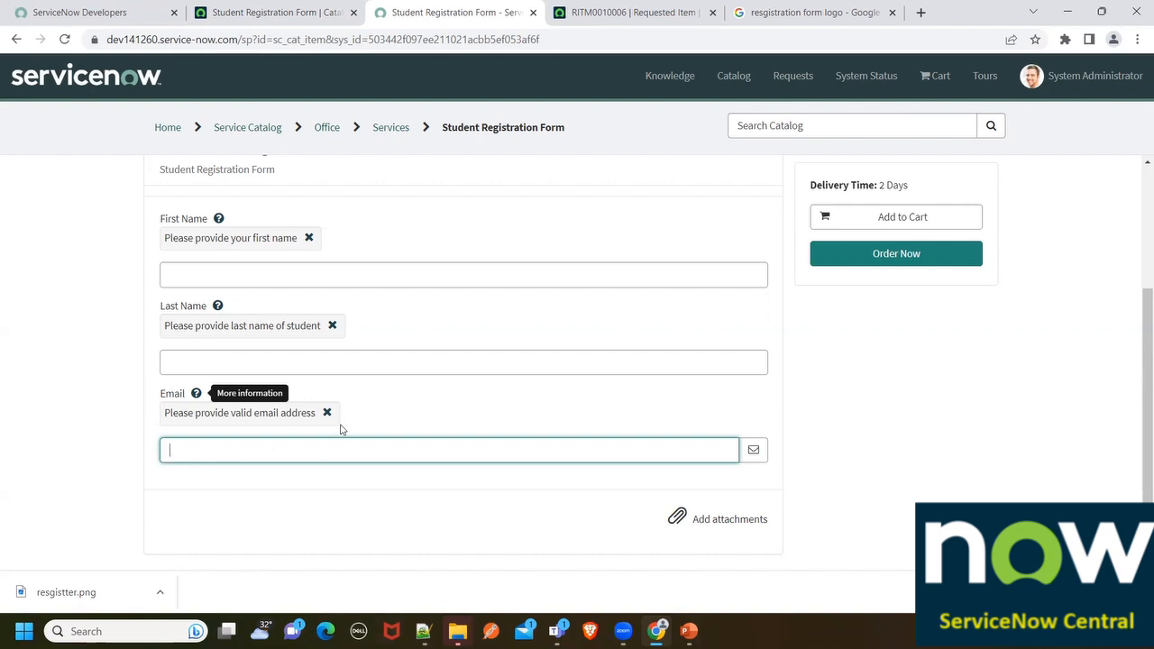
left_click(283, 7)
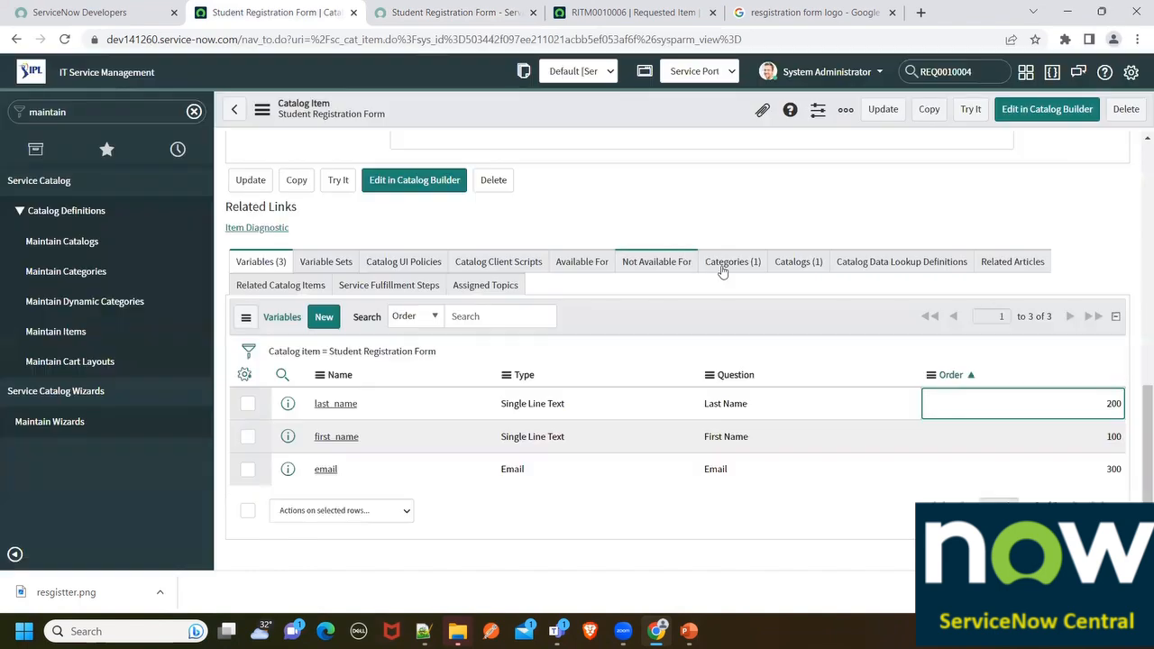
left_click(328, 265)
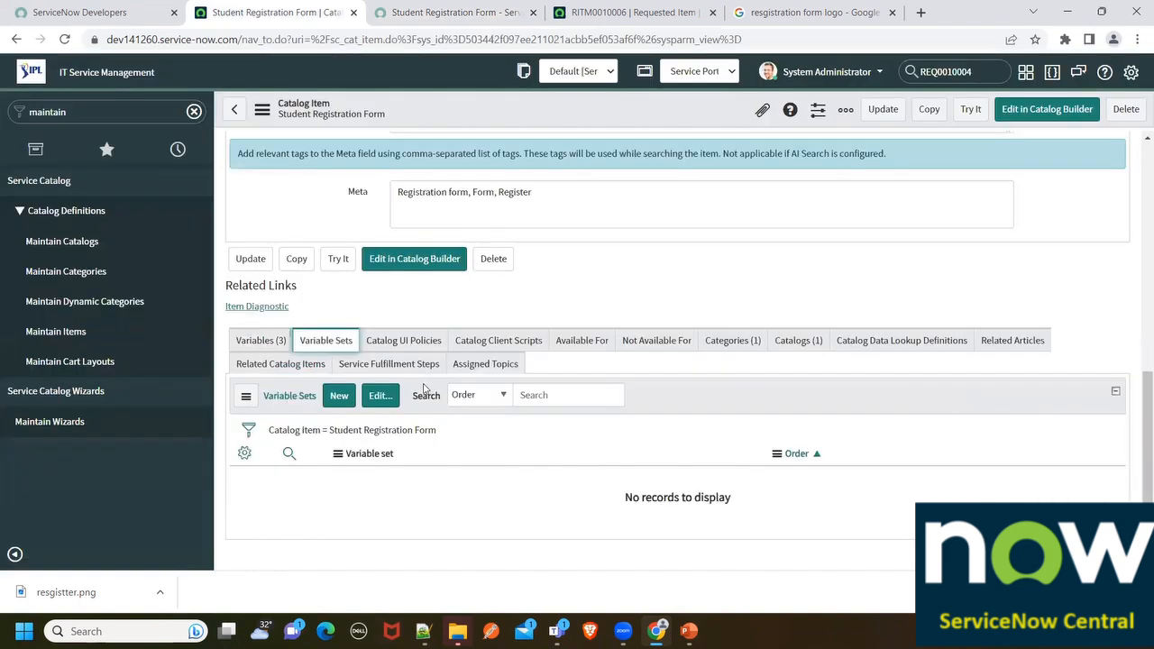
left_click(346, 398)
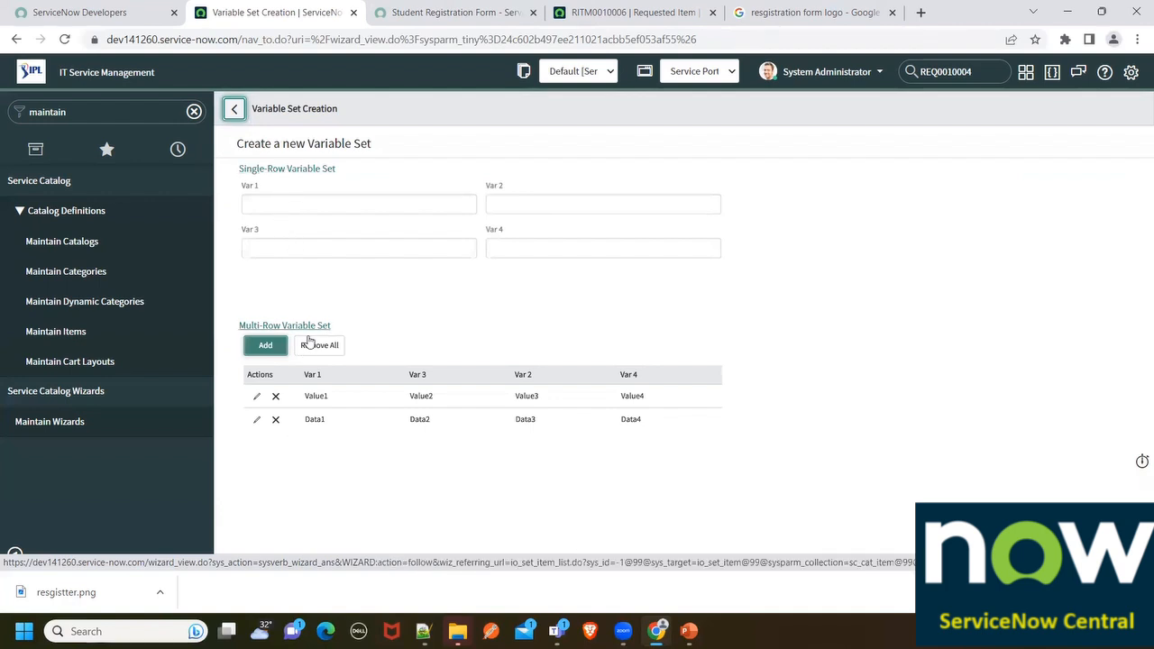
Save single-row set 'User Details' with title displayed and 2 Columns Wide, alternating sides layout
left_click(297, 174)
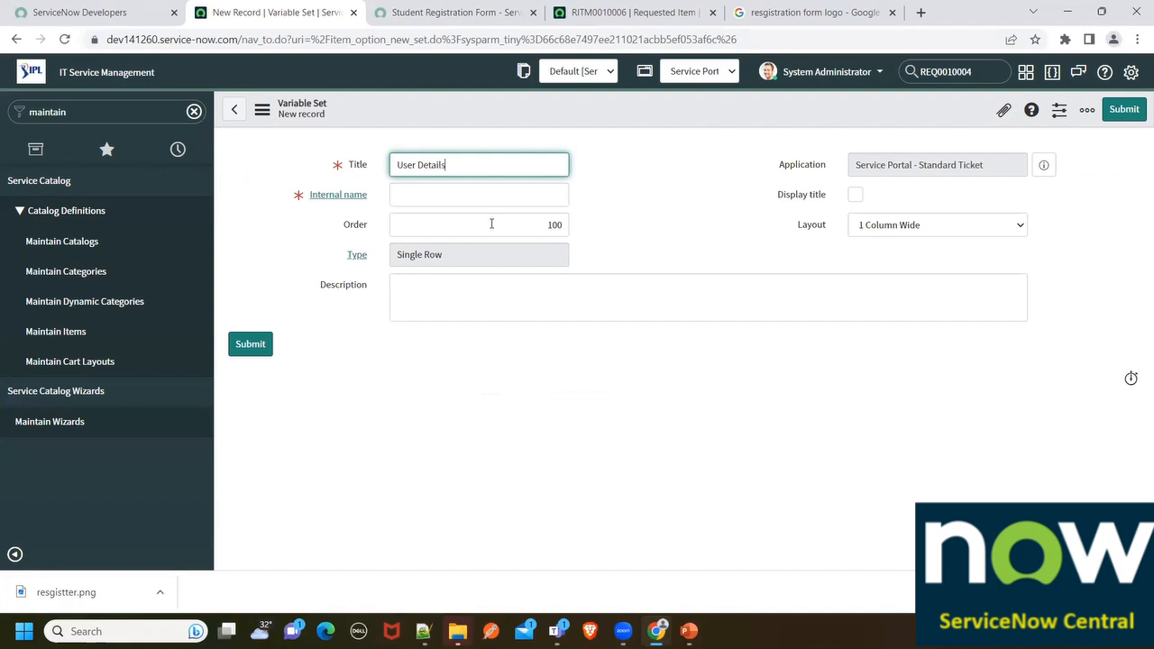
left_click(535, 318)
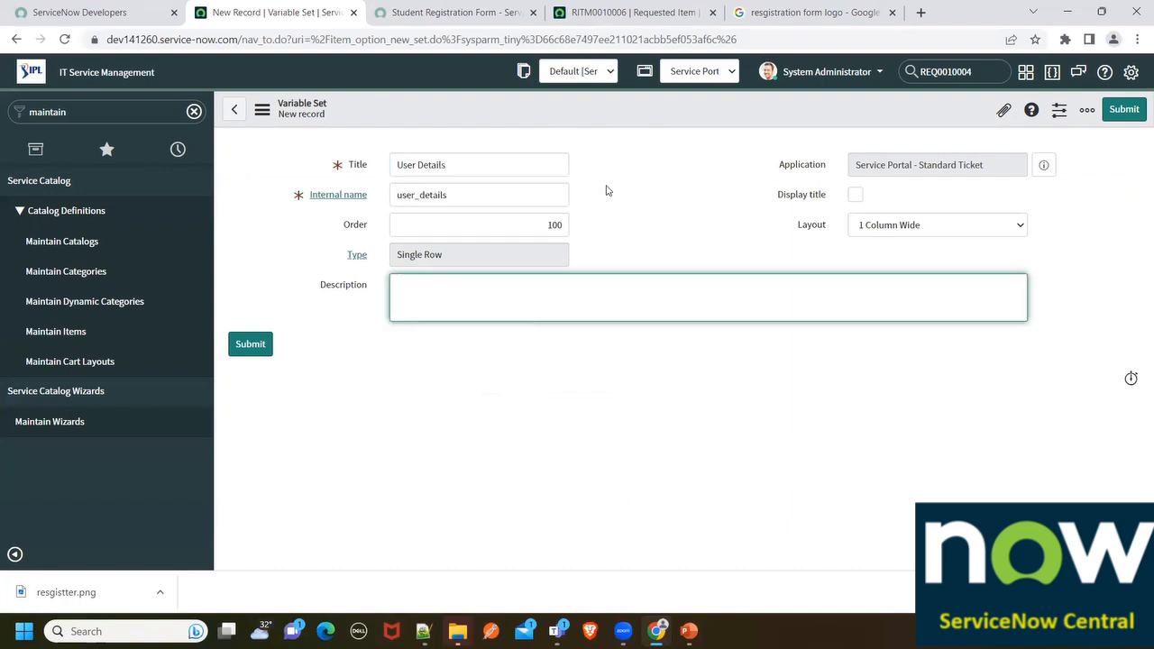
left_click(906, 231)
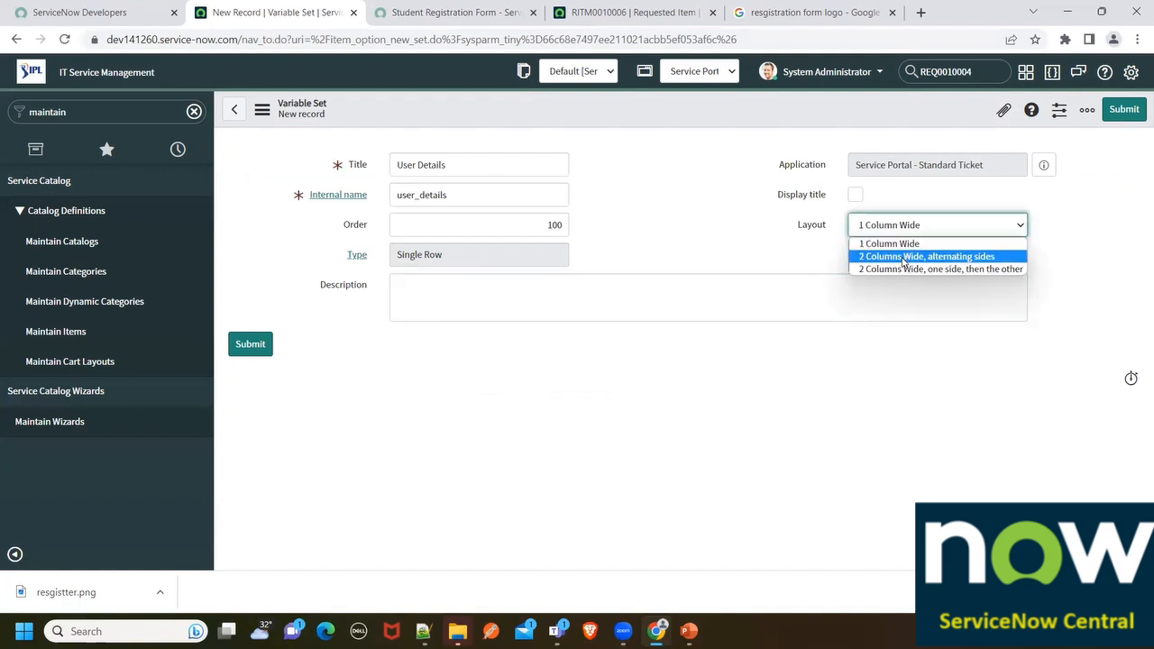
left_click(813, 244)
left_click(854, 195)
left_click(867, 224)
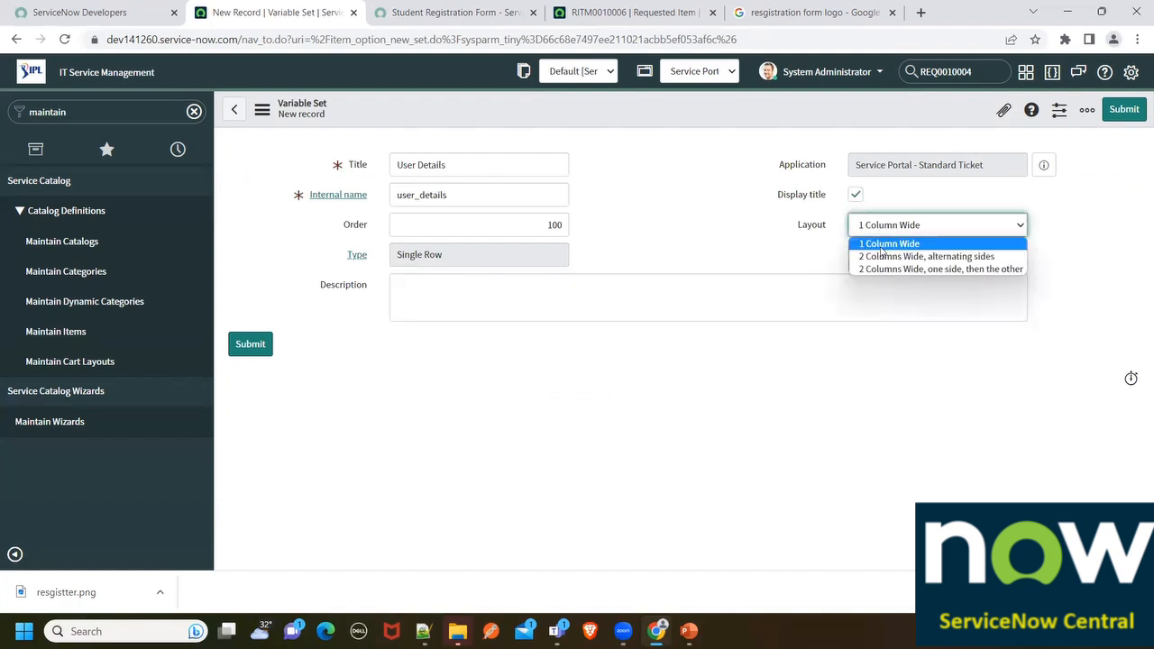
left_click(864, 257)
right_click(543, 110)
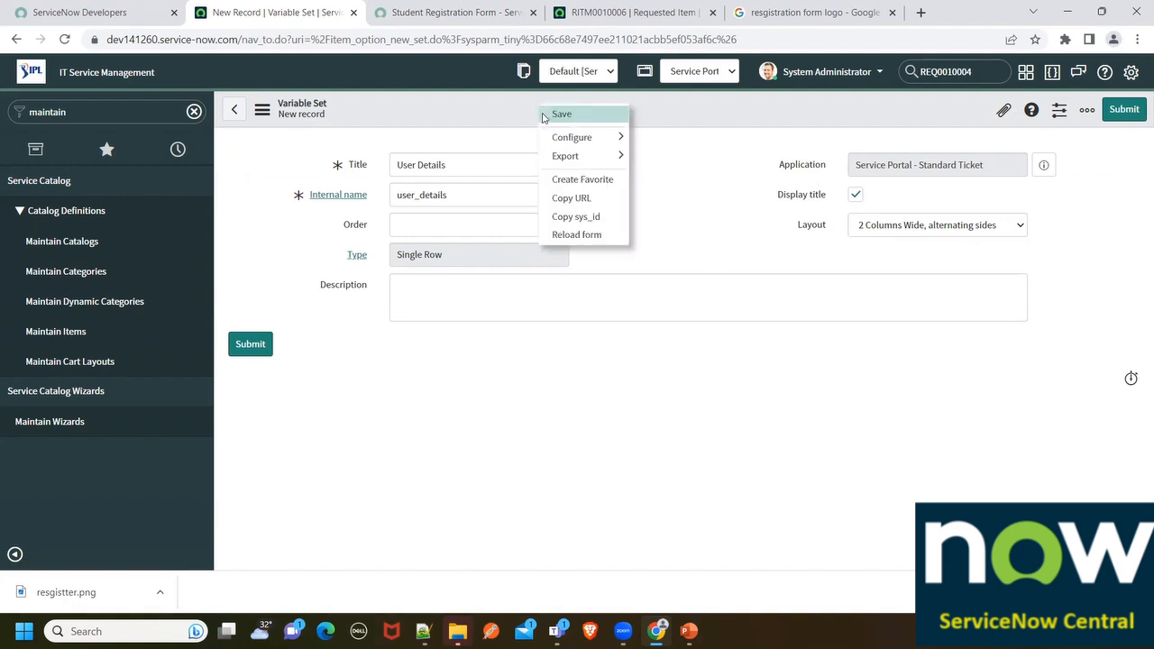
left_click(250, 352)
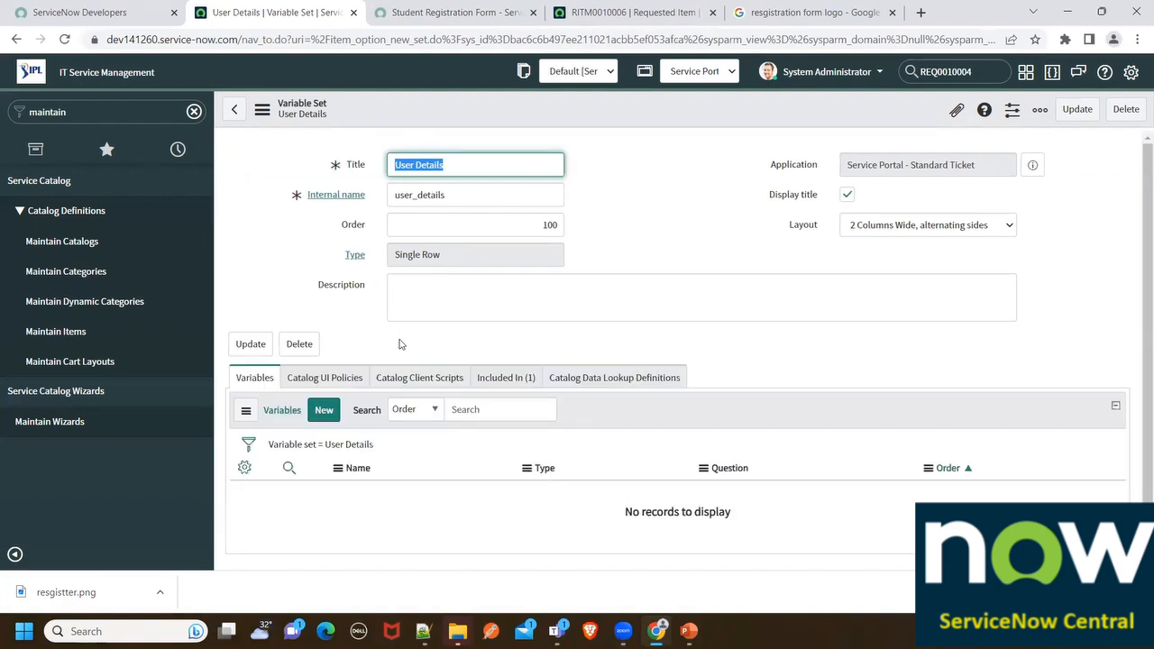
Create a single-line text variable with question UserID, name auto-filled as userid, and save it
left_click(335, 420)
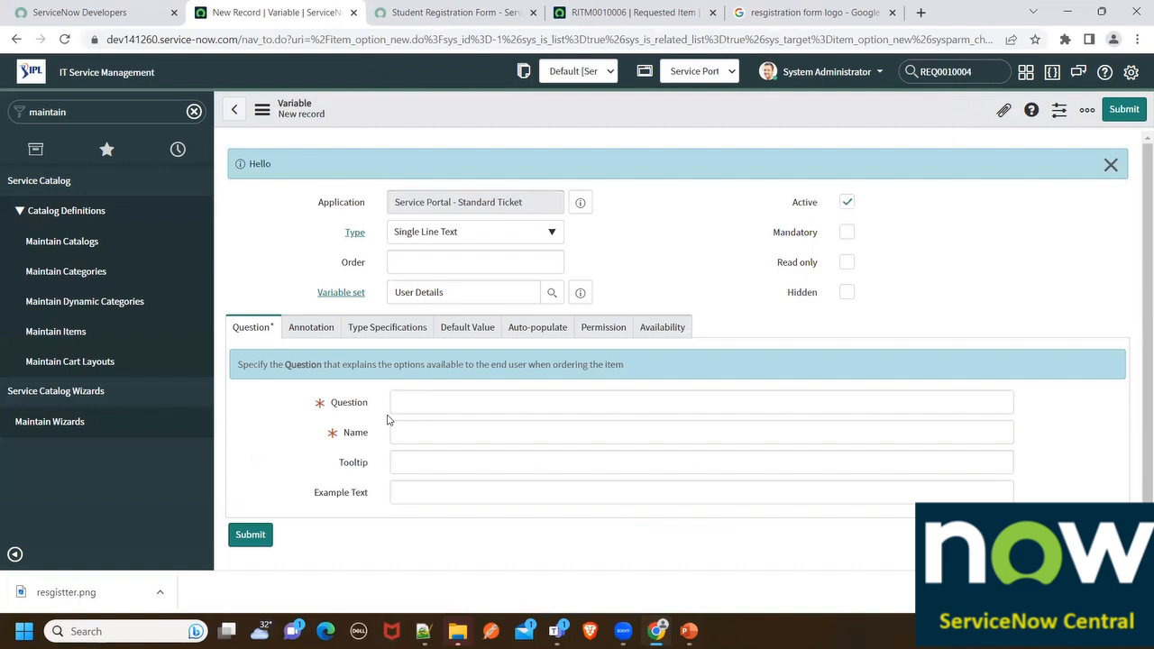
left_click(410, 405)
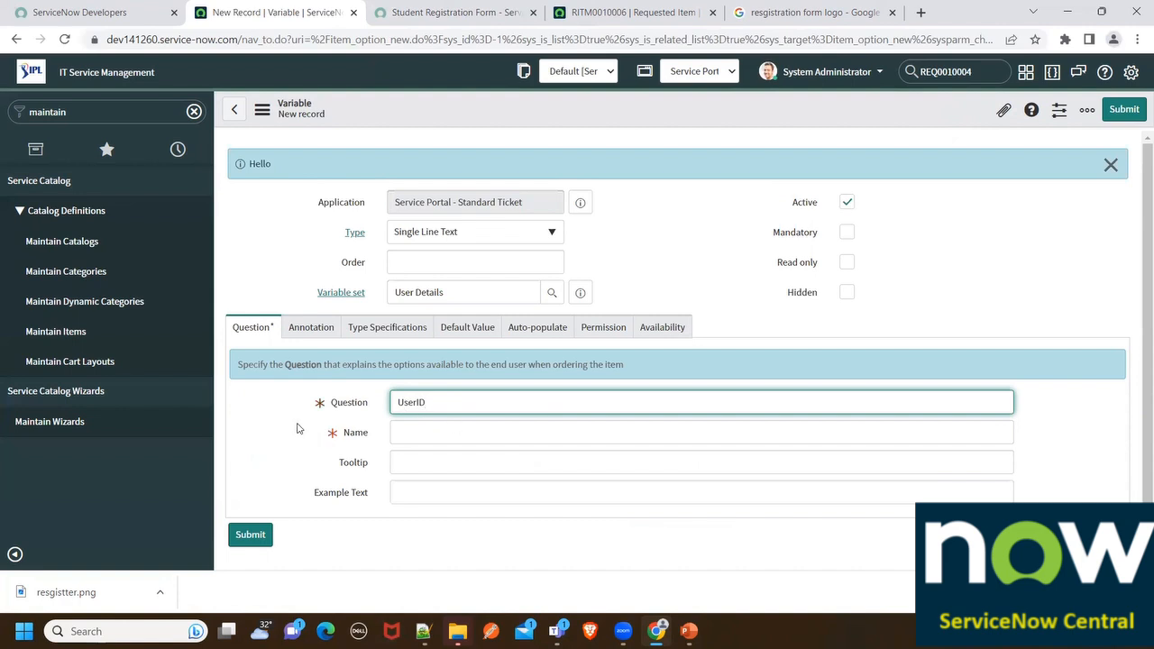
key("Tab")
left_click(633, 247)
right_click(593, 109)
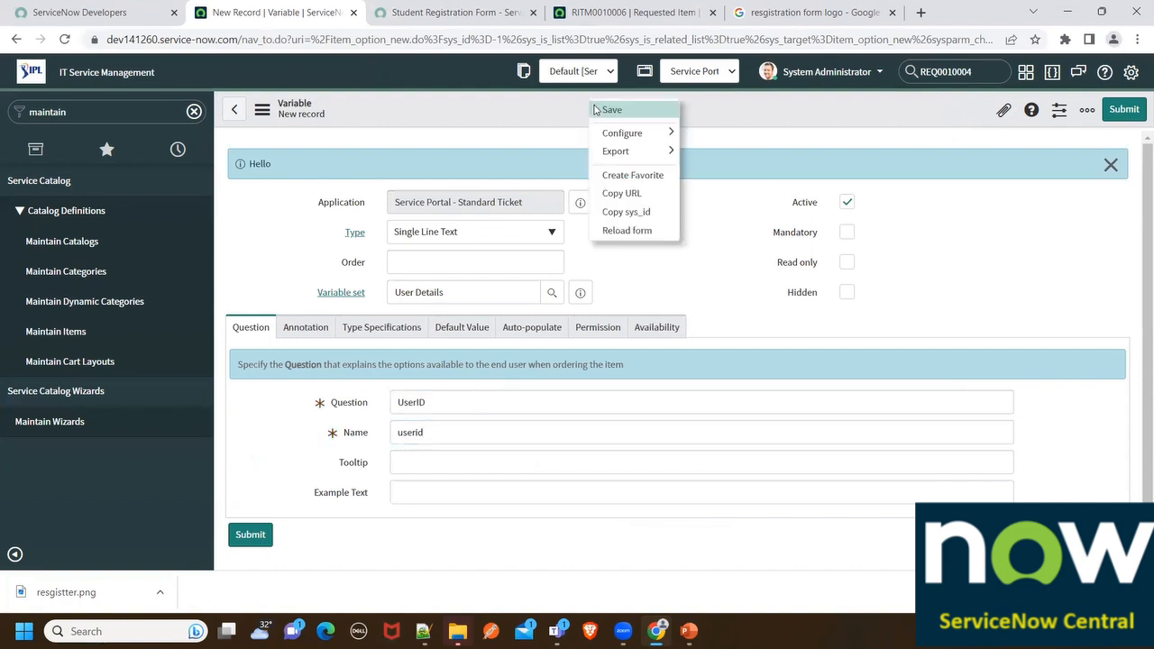
left_click(596, 110)
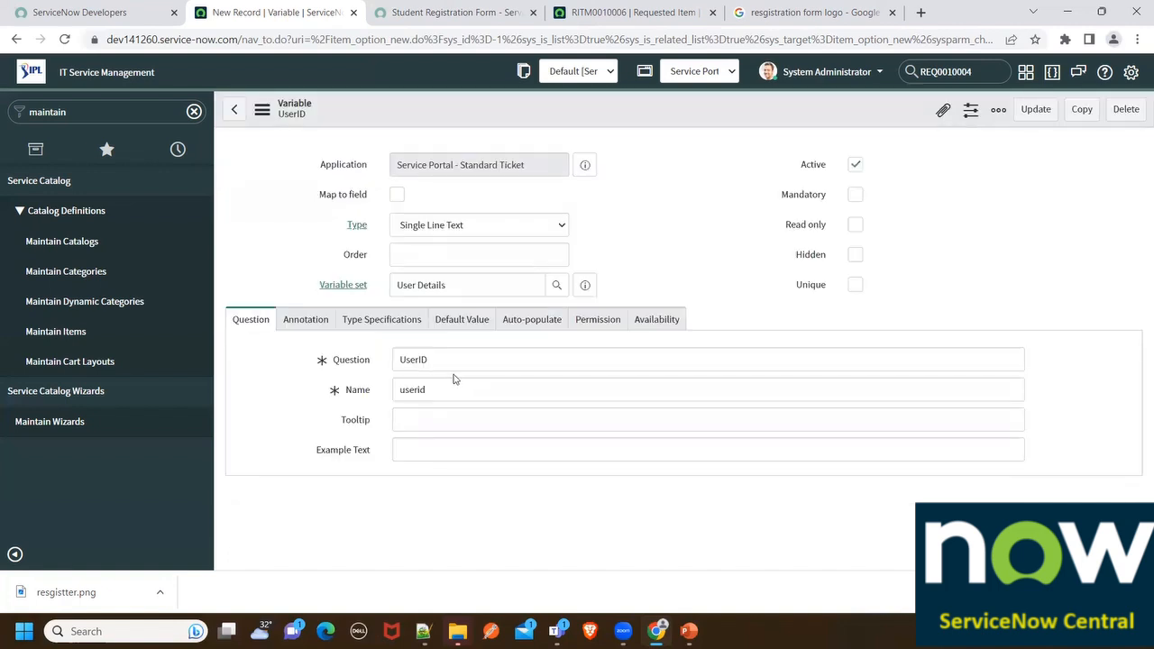
Replace the question with Address and the name with address
left_click(357, 394)
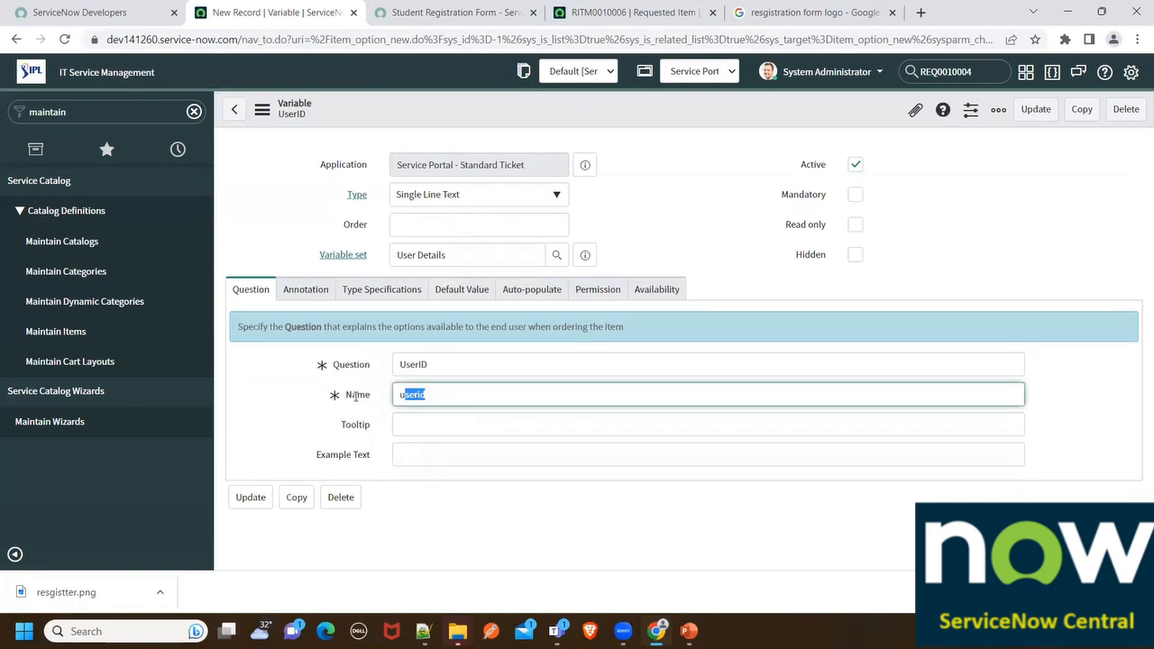
left_click(365, 364)
type("A")
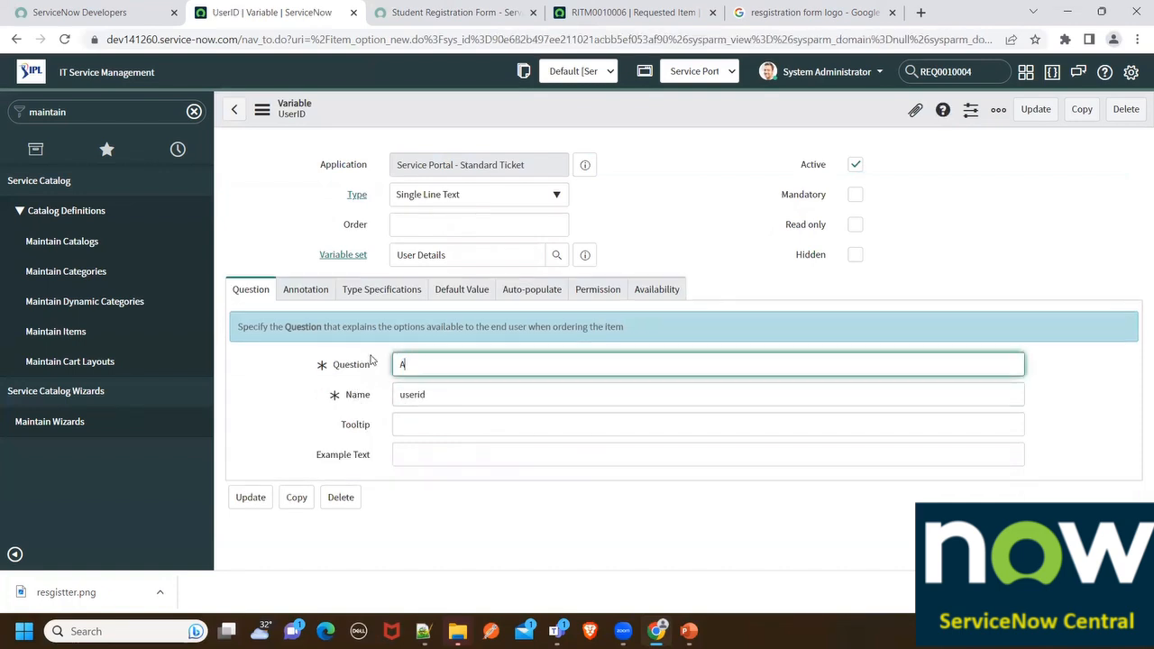
type("ddress")
left_click(376, 397)
type("A")
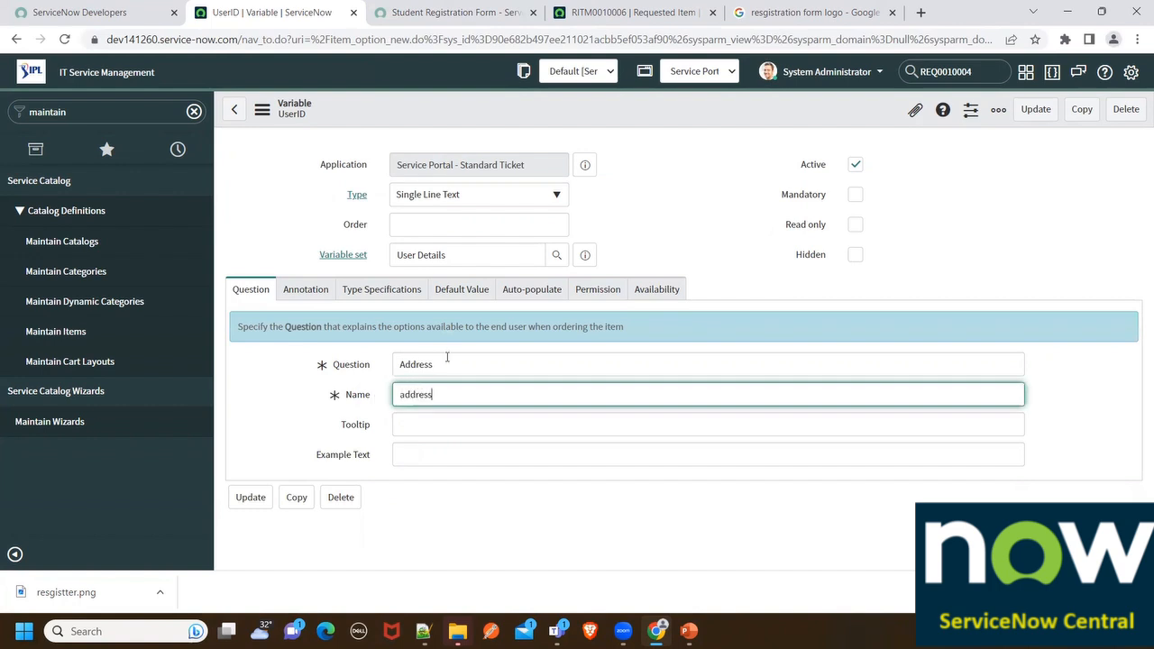
Make it Multi Line Text, insert it as a new variable, and return to User Details
right_click(637, 113)
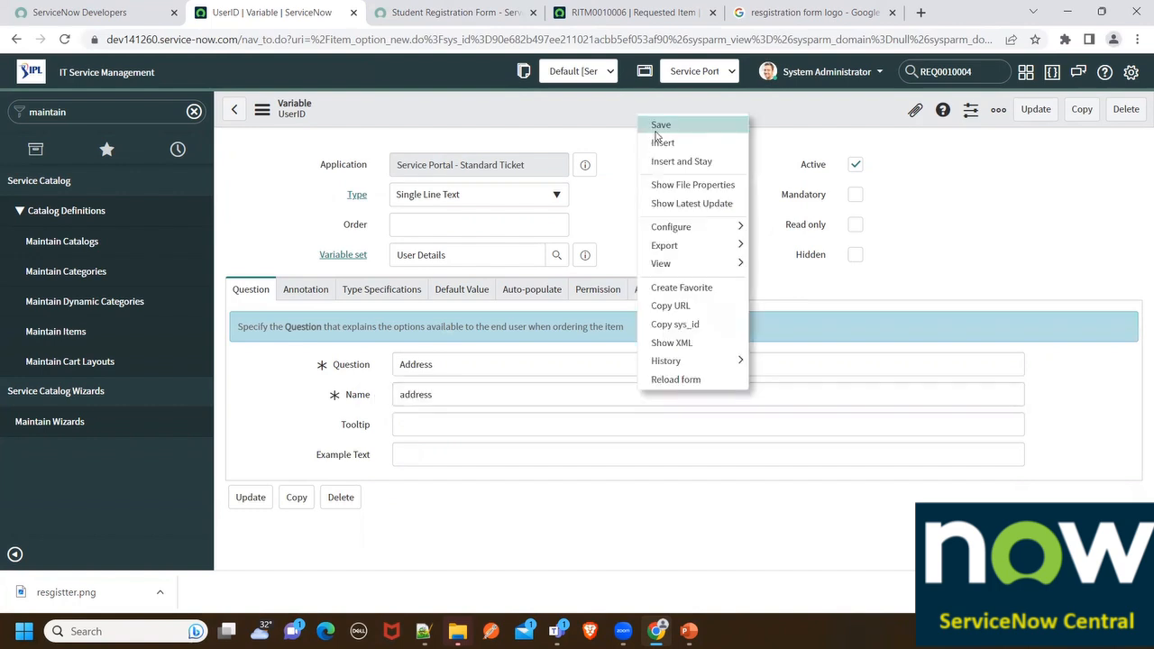
left_click(495, 196)
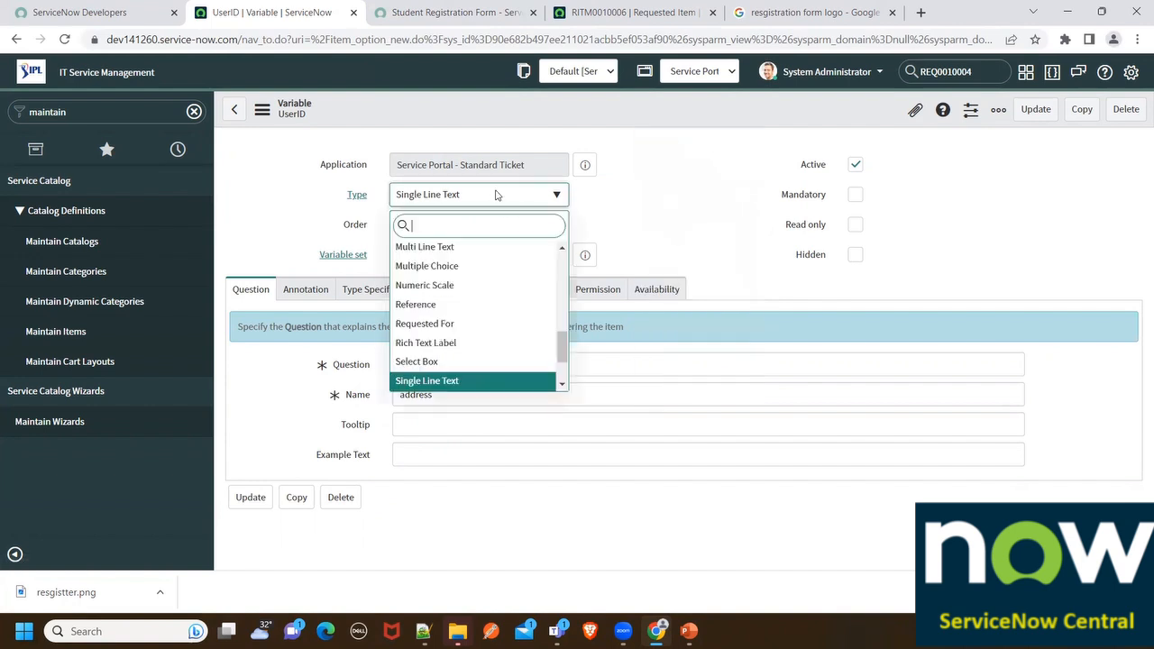
left_click(467, 247)
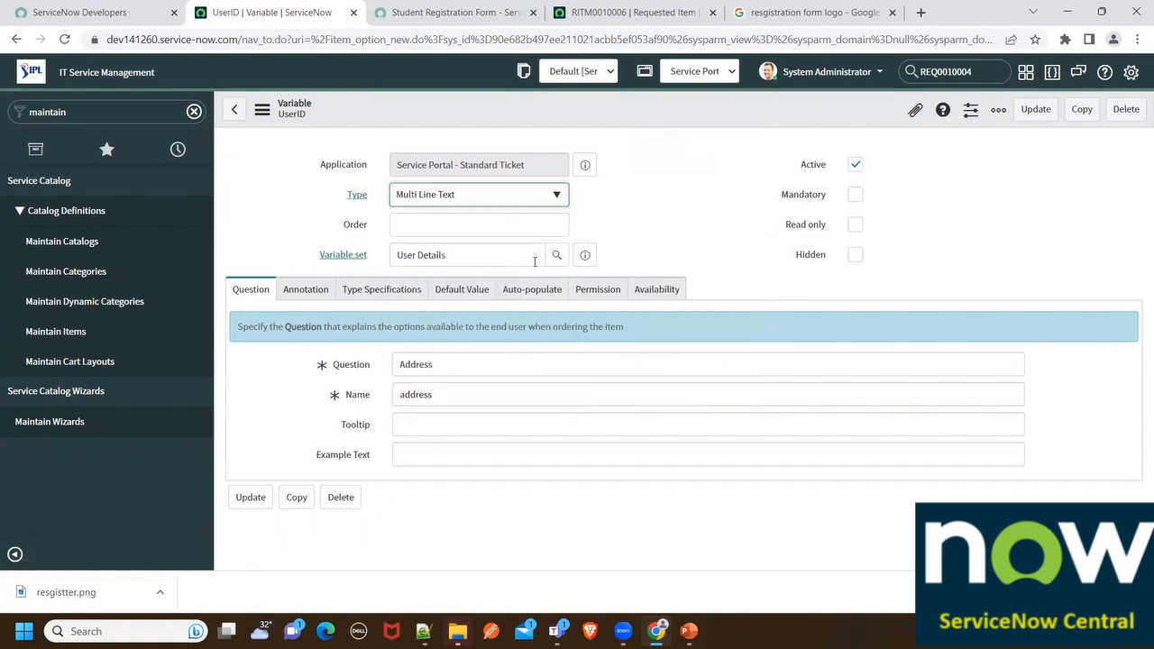
right_click(378, 105)
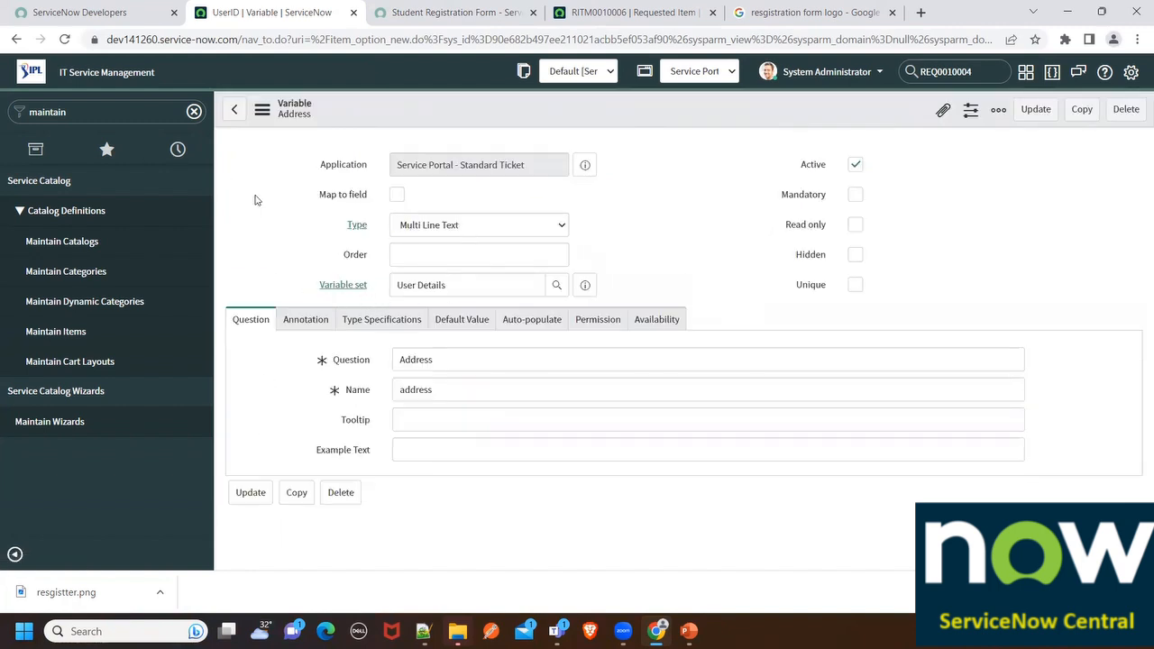
left_click(233, 110)
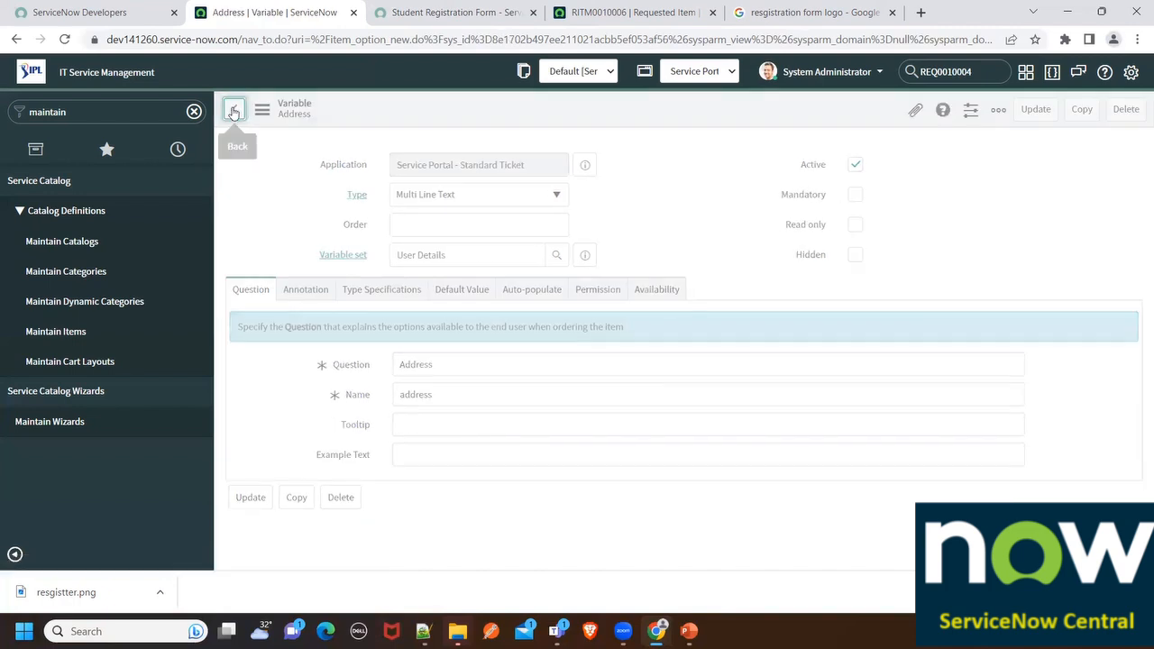
Return to the Student Registration Form item and view its Variables list
left_click(232, 112)
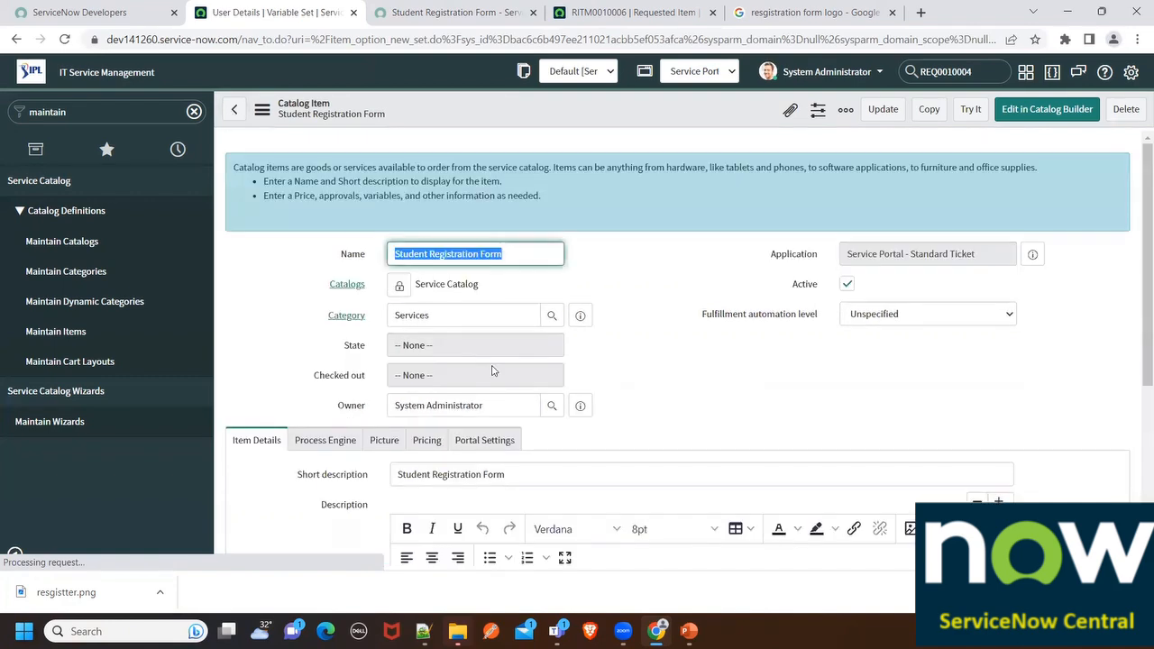
scroll(347, 364, "down", 3)
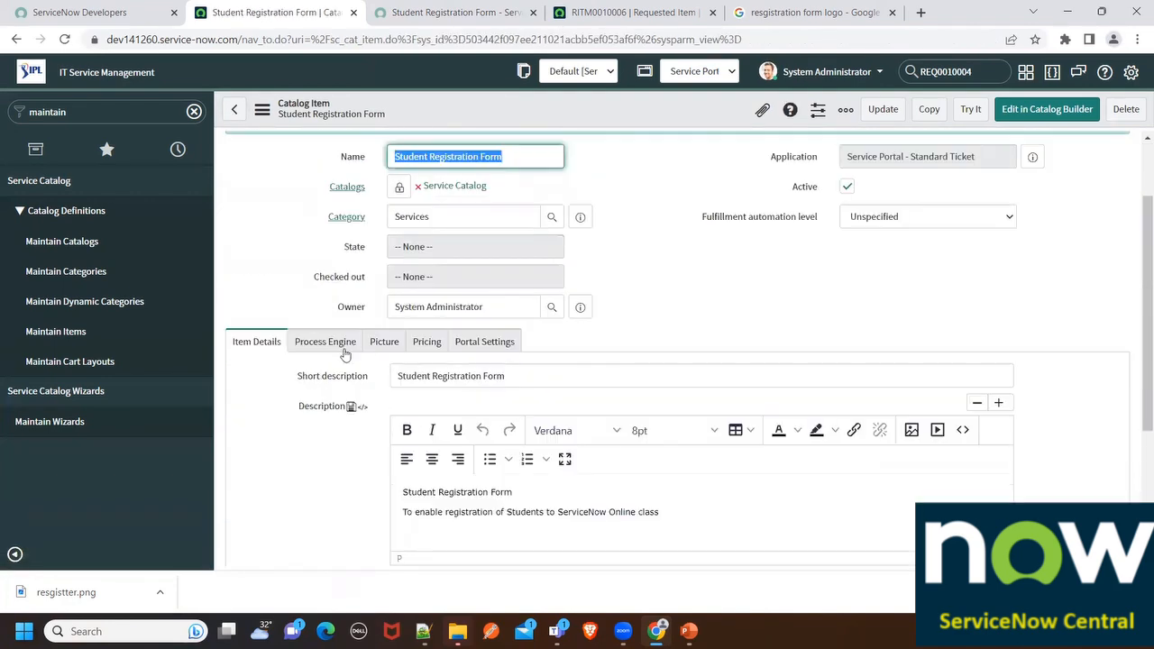
scroll(381, 342, "down", 5)
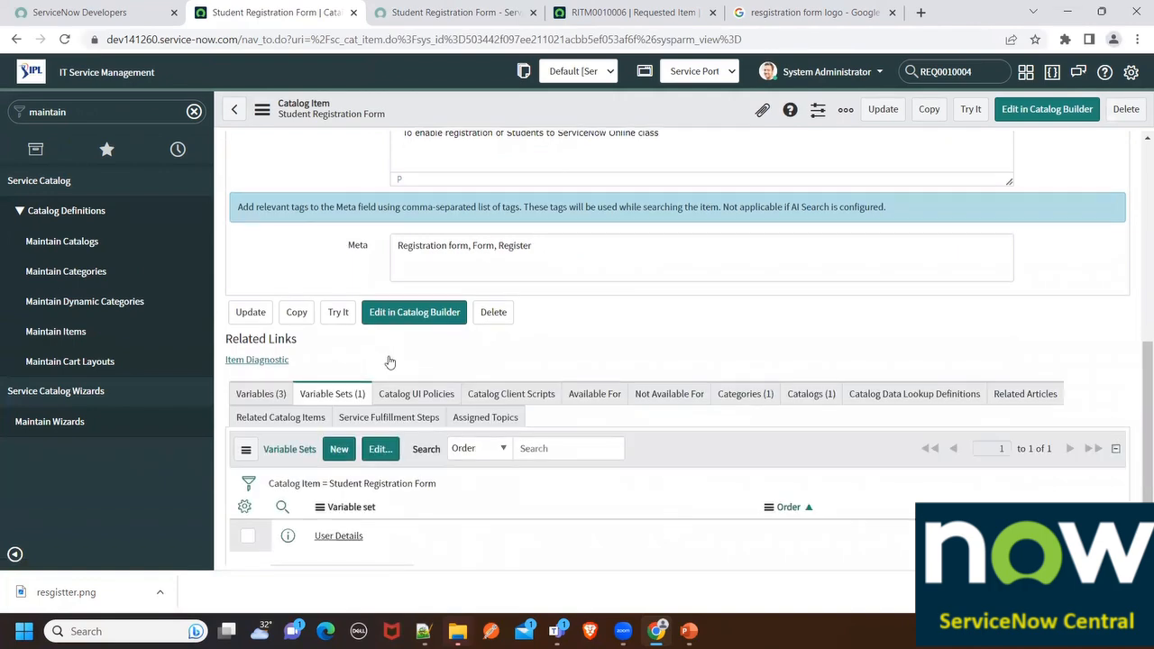
scroll(389, 358, "down", 1)
left_click(255, 330)
Confirm User Details under Variable Sets, then bring up the requested item record
scroll(282, 395, "down", 1)
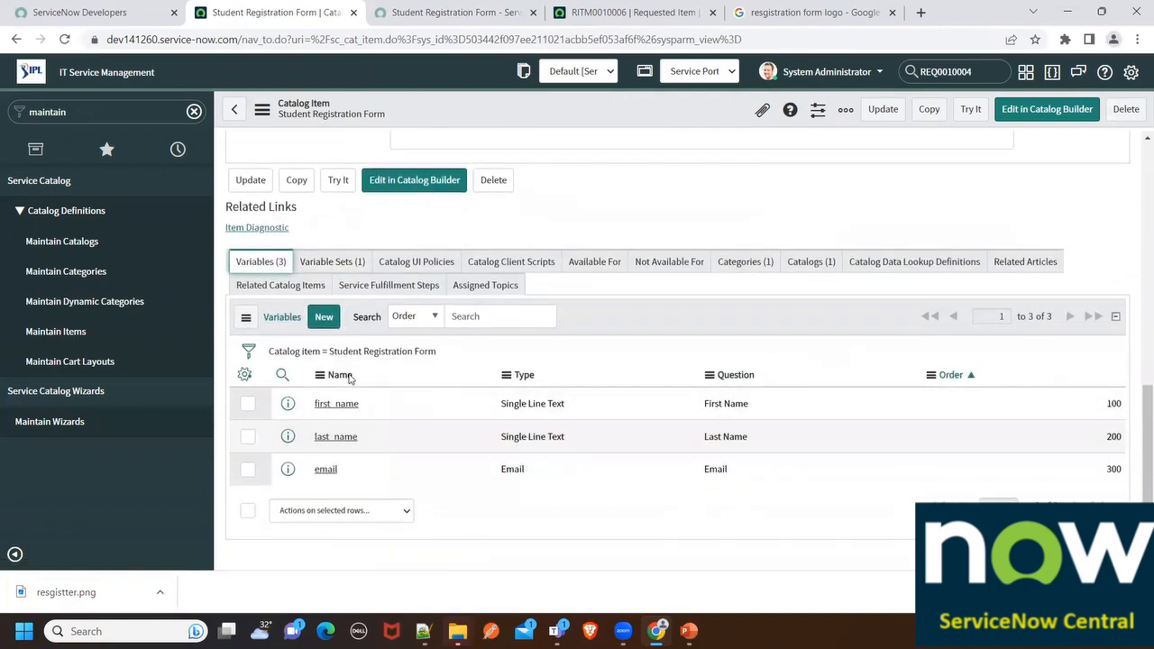
left_click(311, 263)
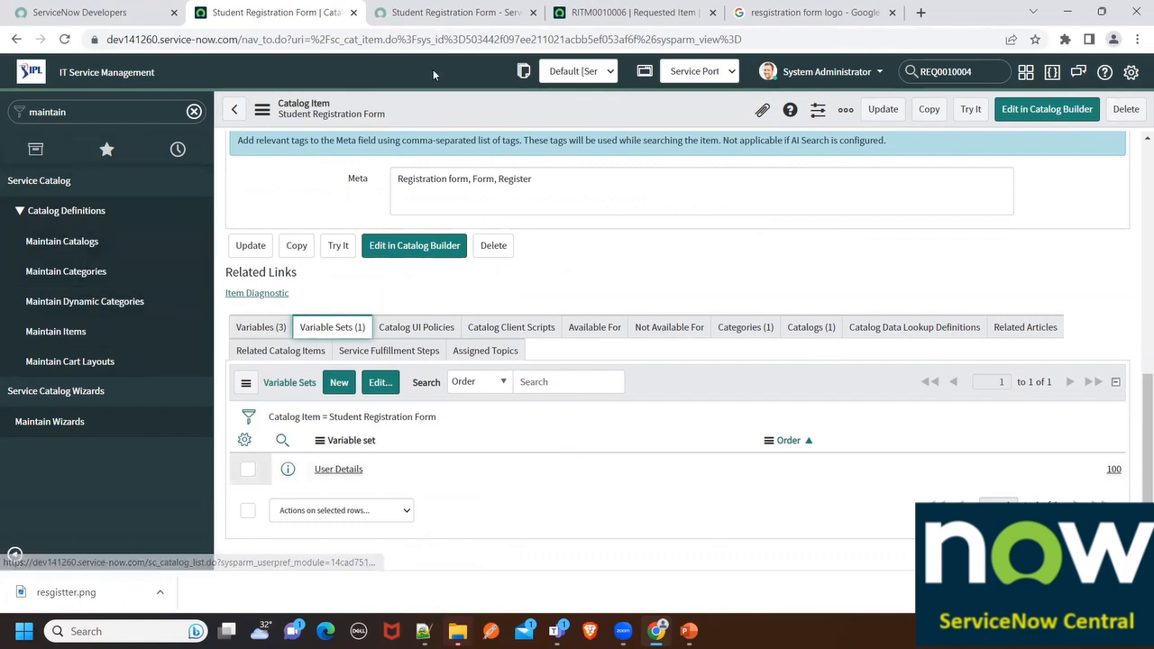
left_click(482, 10)
left_click(657, 11)
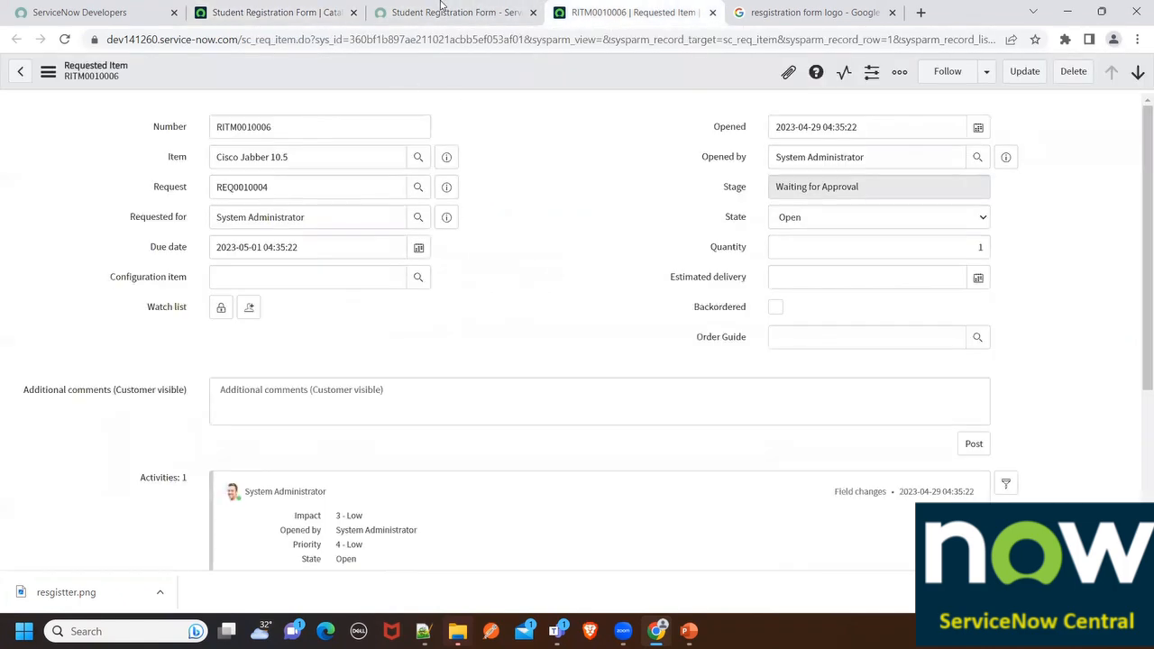
Open the Access item from the Service Portal catalog
left_click(441, 8)
left_click(259, 129)
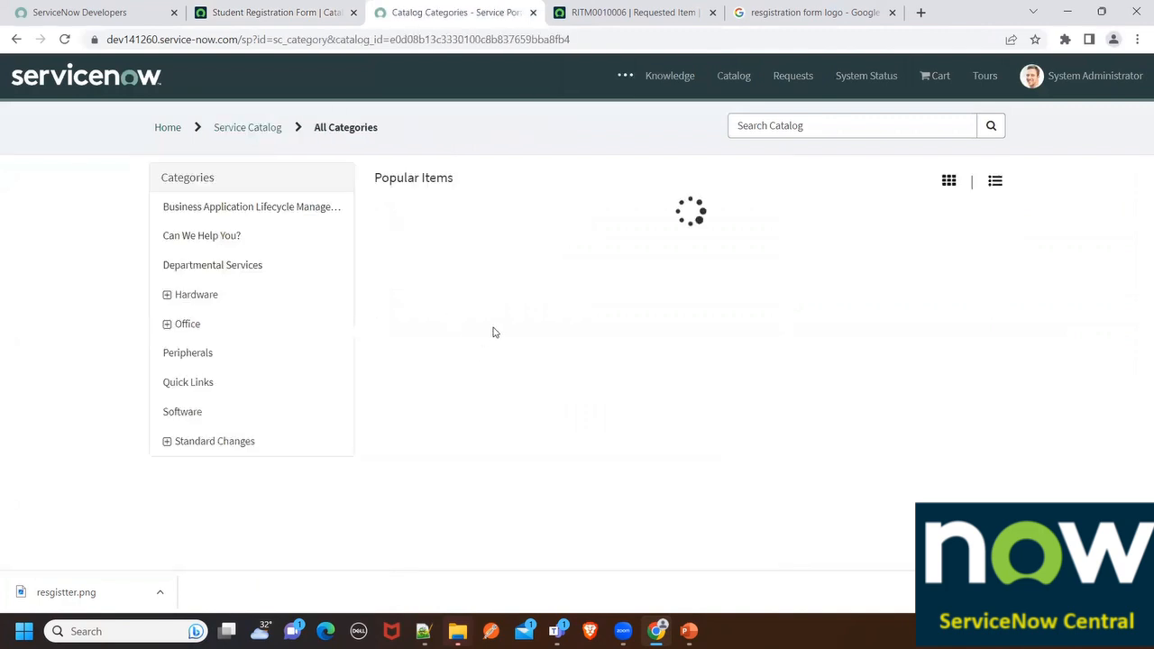
left_click(461, 259)
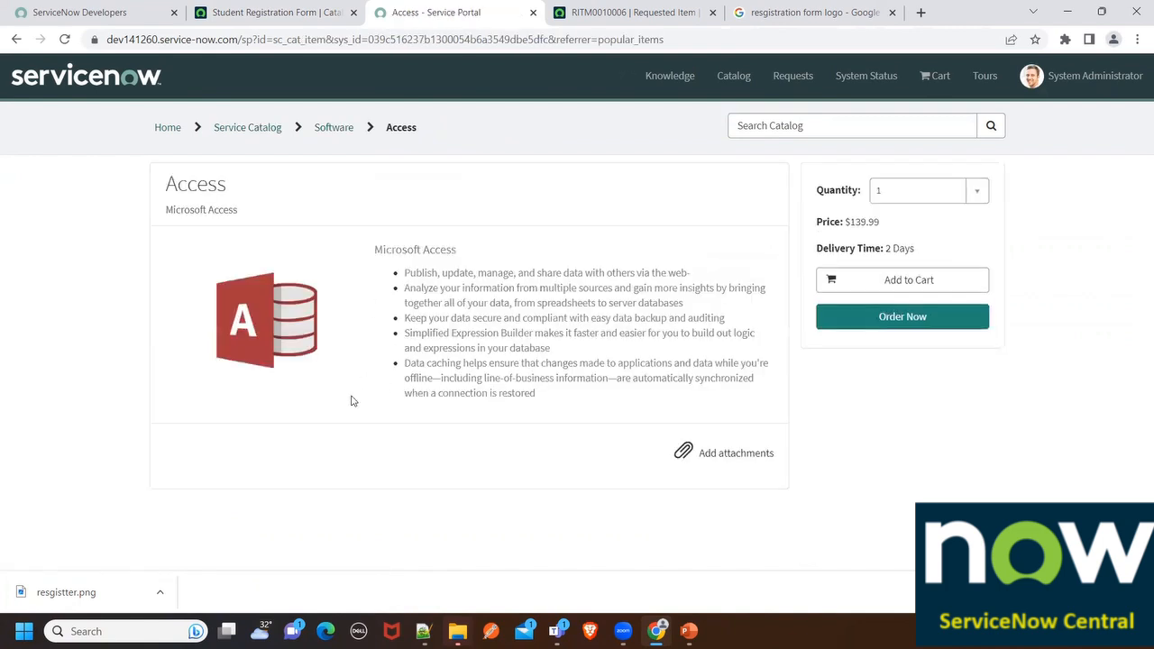
Open the Access catalog item record from the Maintain Items list
left_click(288, 11)
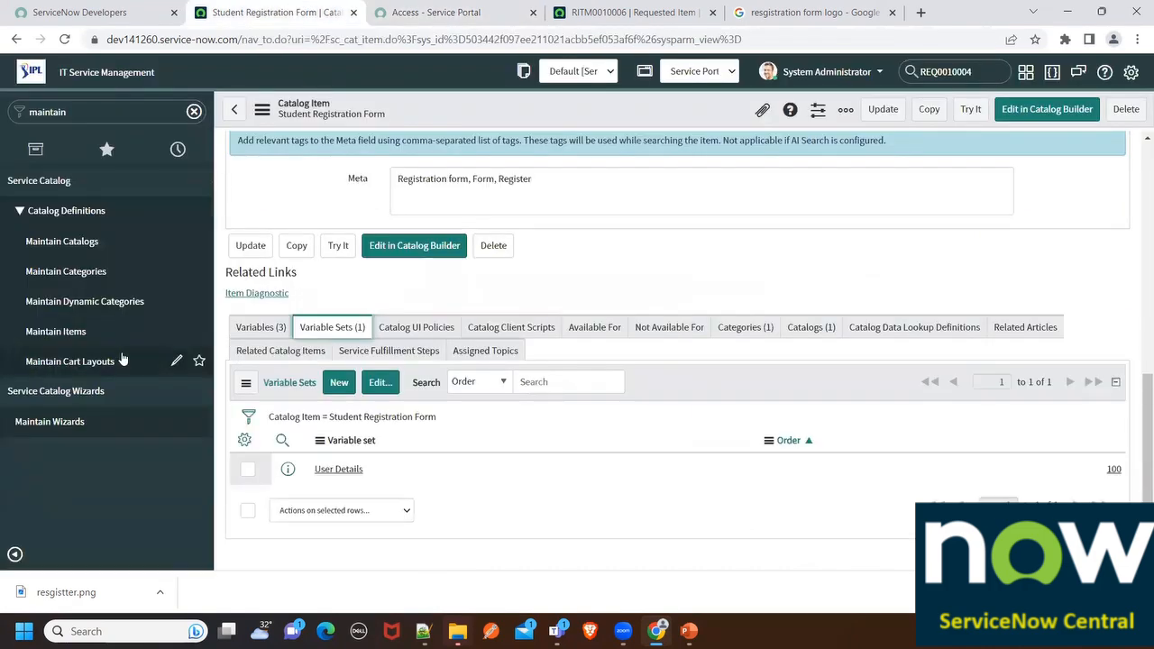
left_click(56, 331)
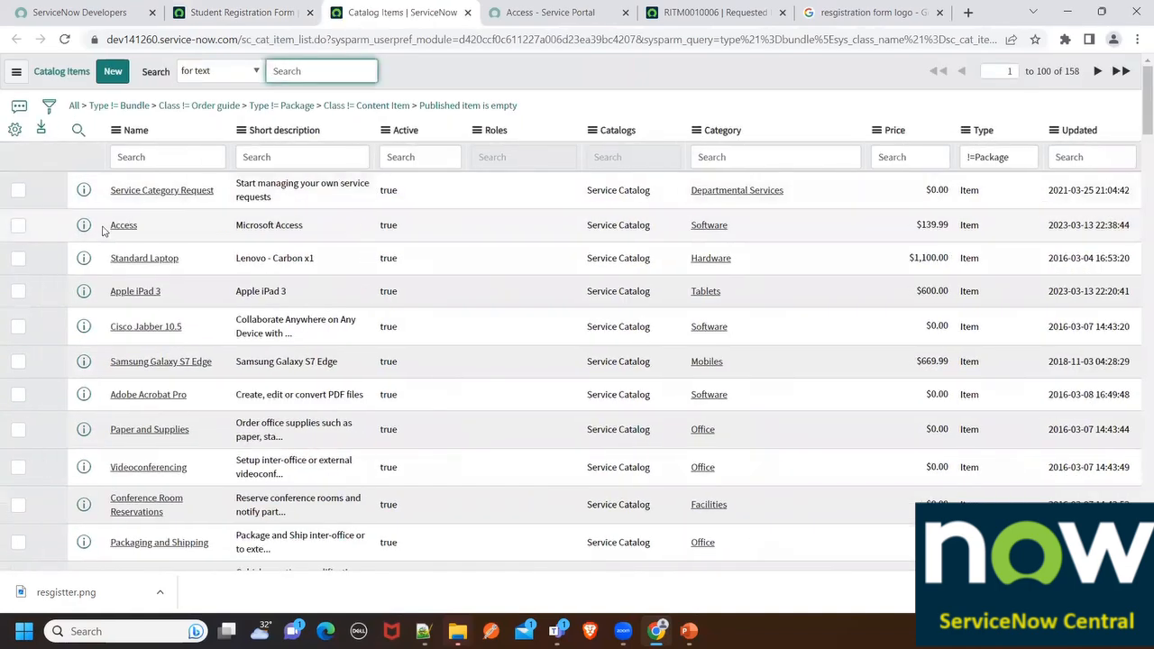
left_click(132, 228)
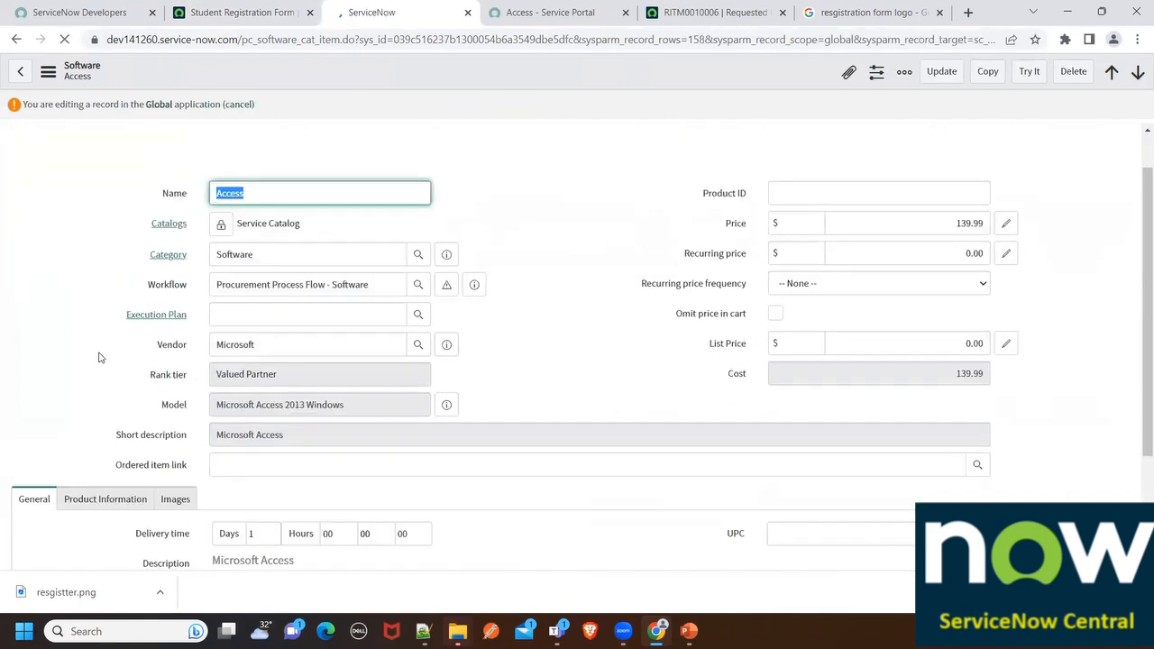
Inspect the variables defined on the Access item, then go back
scroll(135, 356, "down", 3)
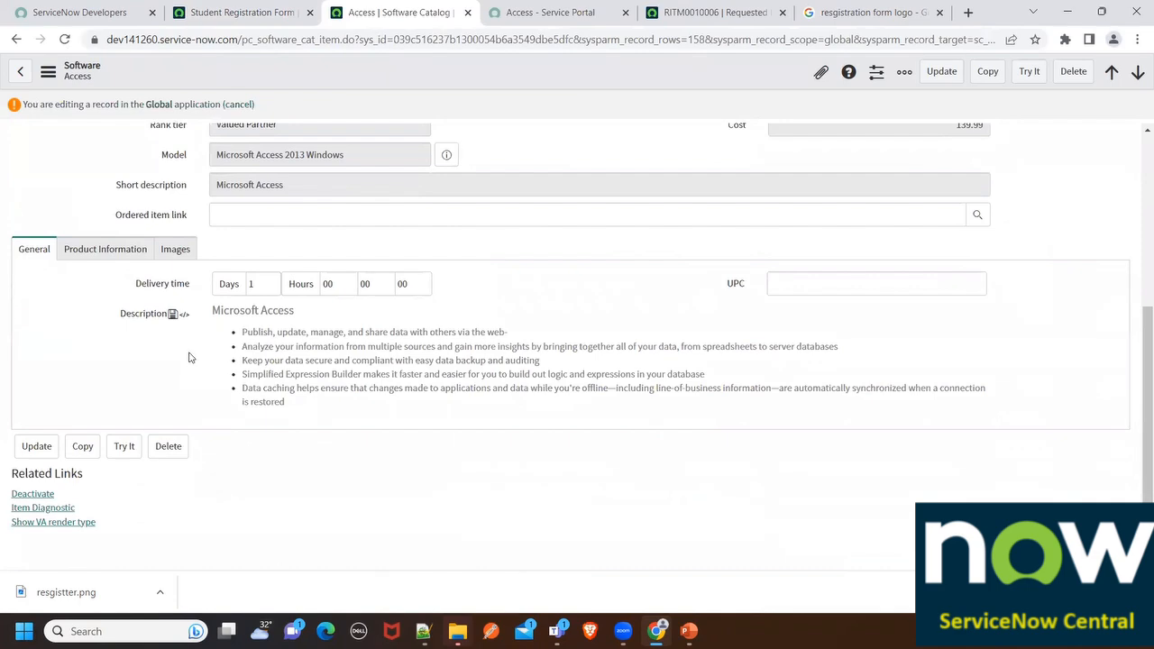
scroll(189, 357, "up", 3)
scroll(171, 357, "down", 5)
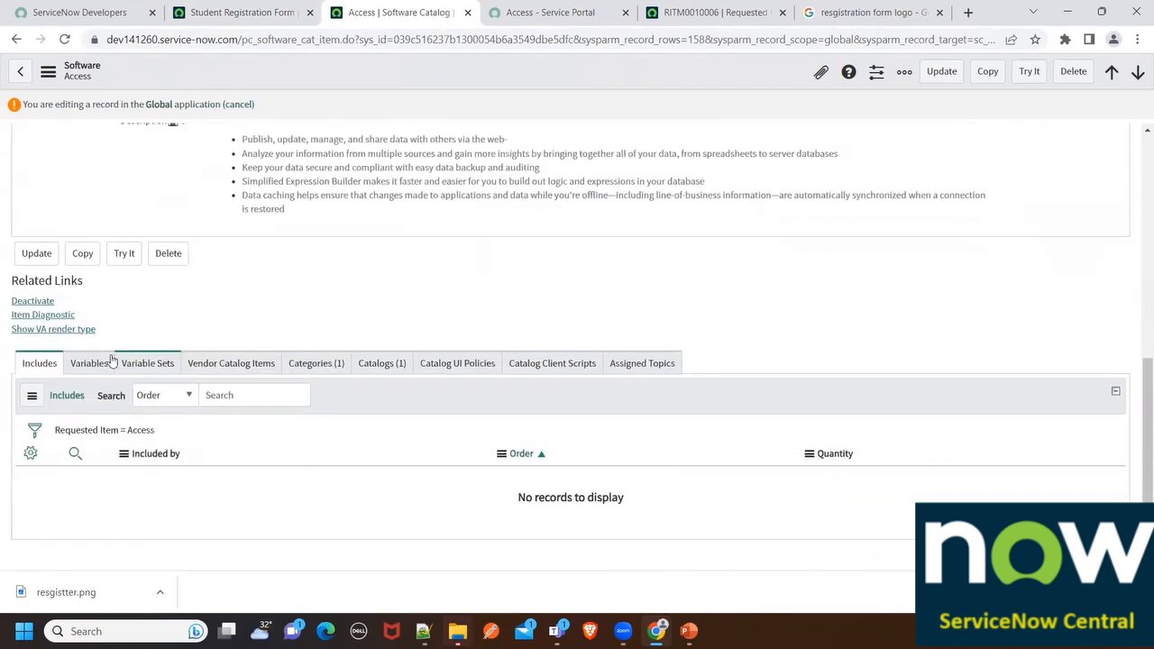
left_click(88, 363)
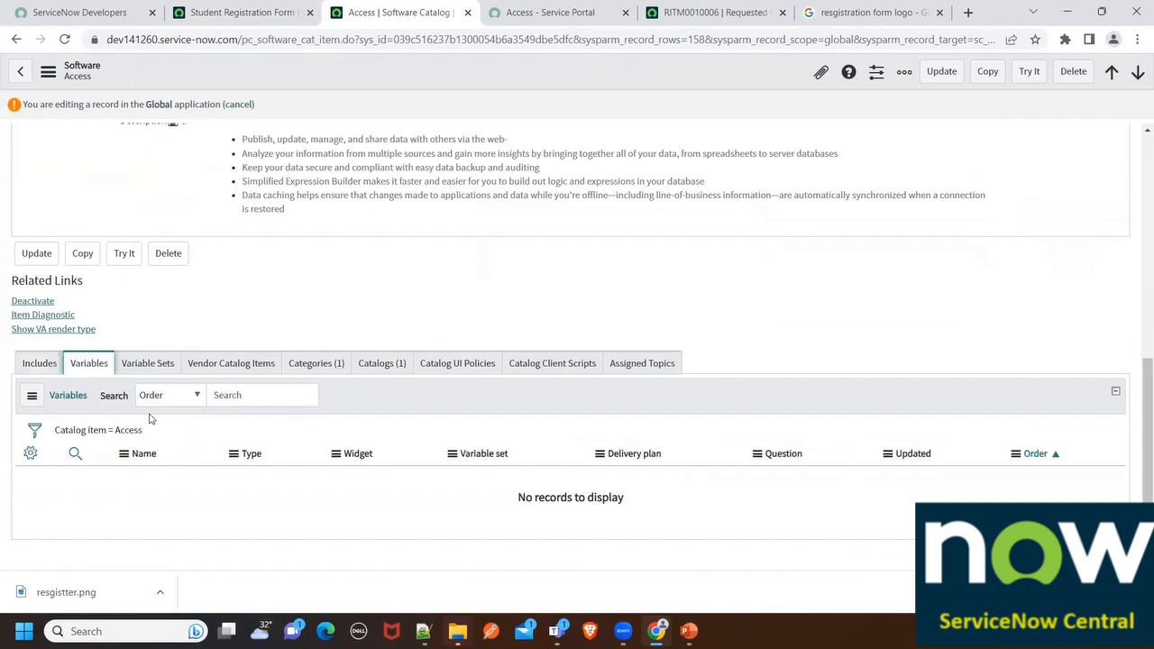
scroll(114, 408, "up", 4)
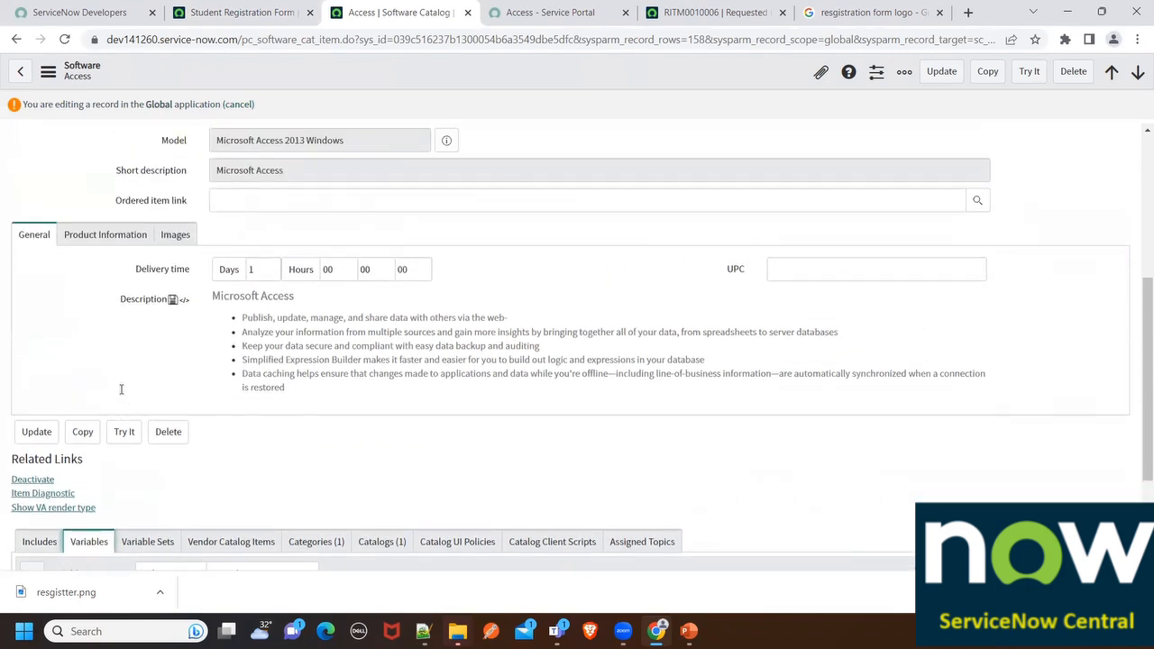
scroll(121, 393, "up", 2)
scroll(124, 381, "down", 5)
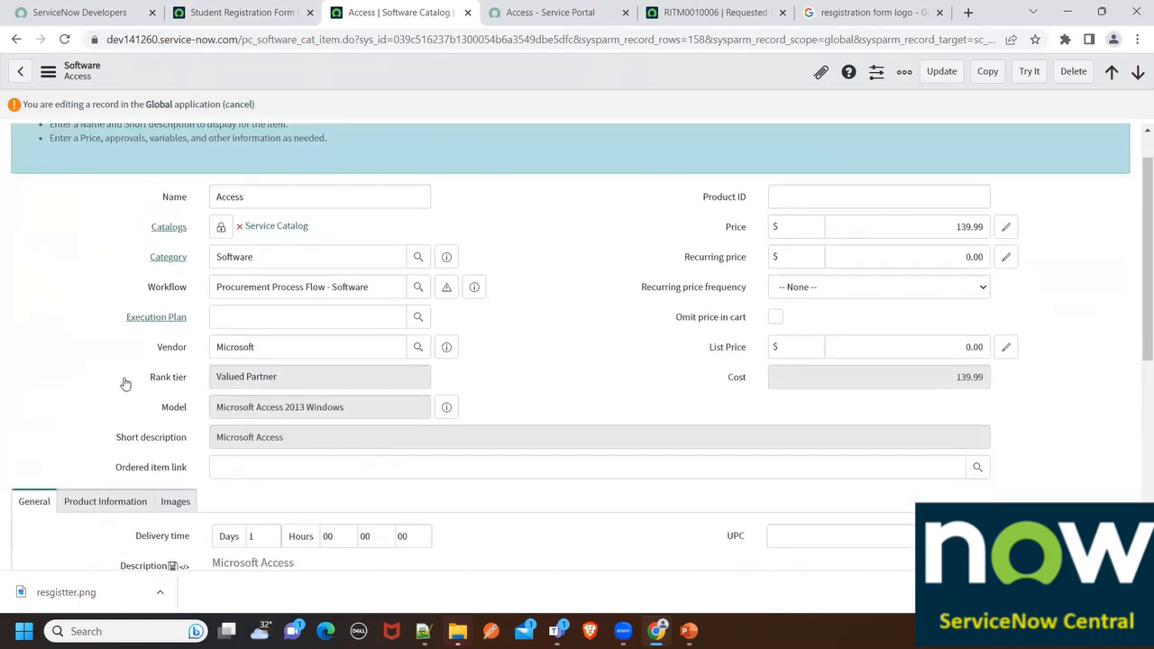
scroll(127, 370, "up", 5)
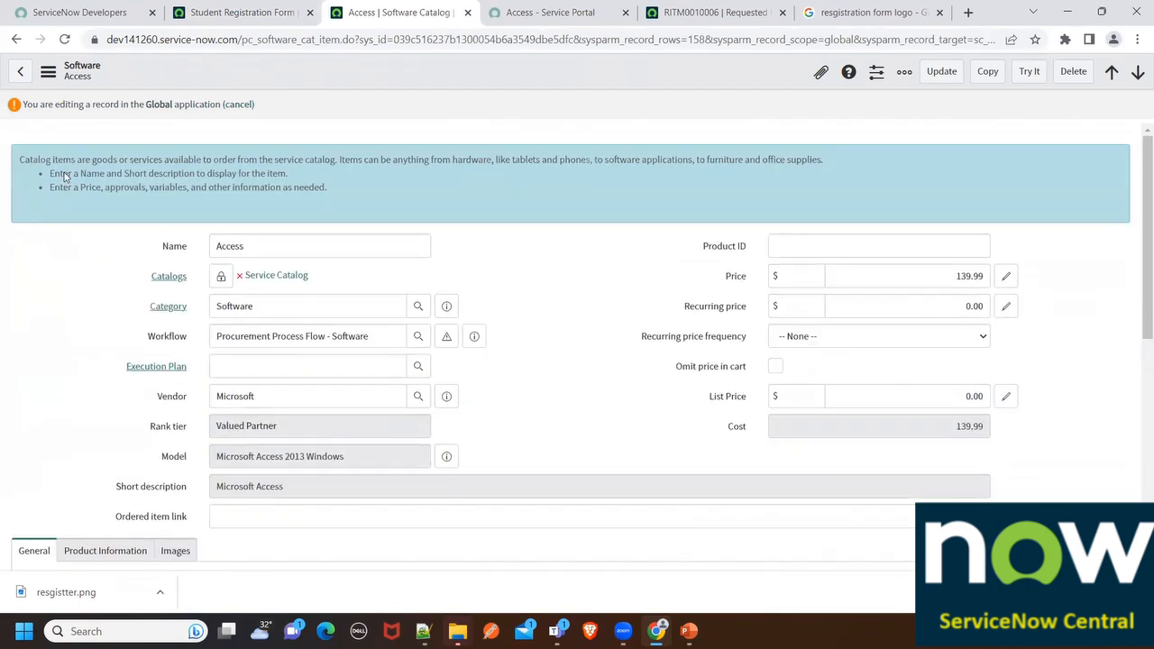
left_click(16, 39)
Close the Access record and open Apple iPad 3 from the catalog items list
left_click(271, 12)
left_click(387, 11)
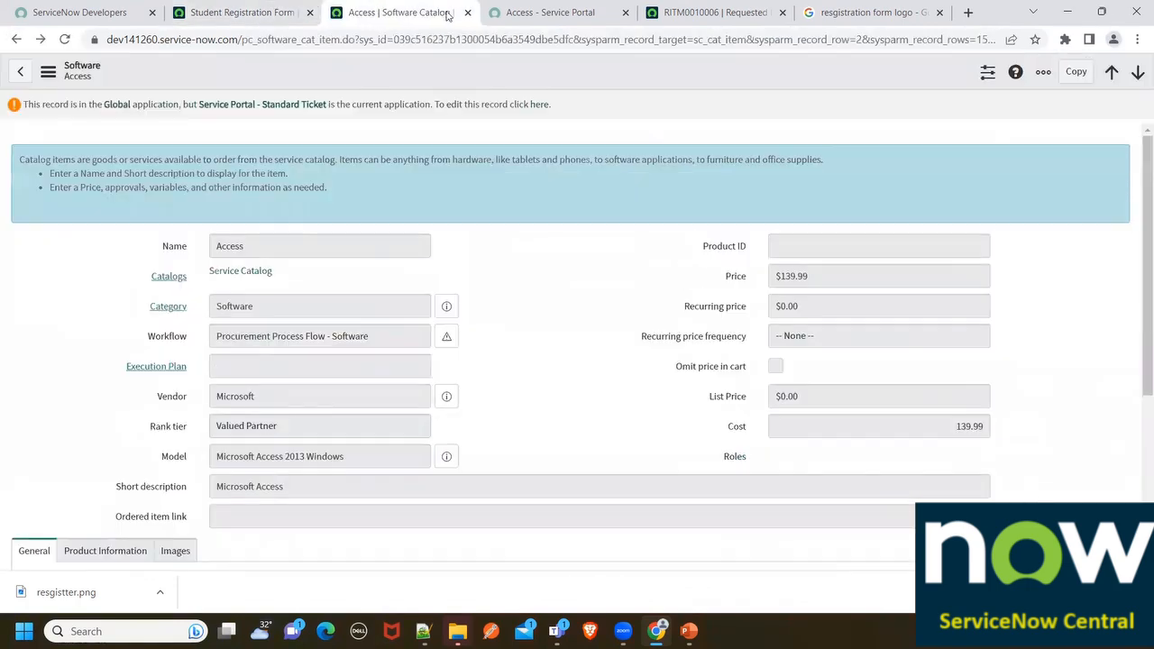
left_click(466, 13)
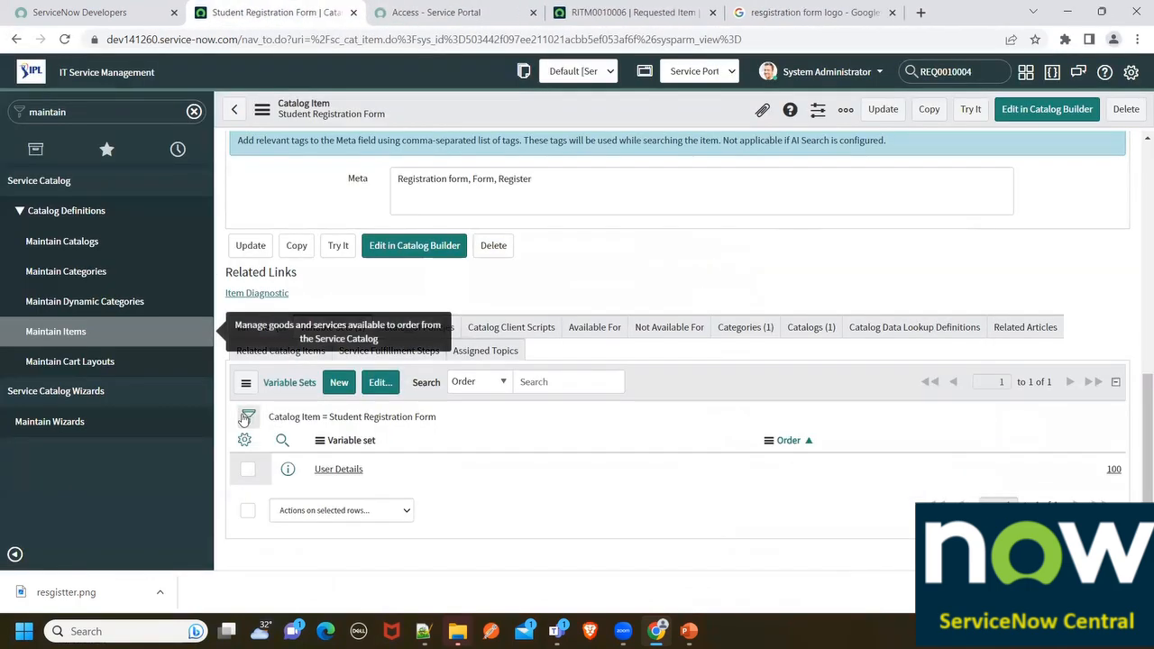
left_click(79, 334, "ctrl")
left_click(365, 15)
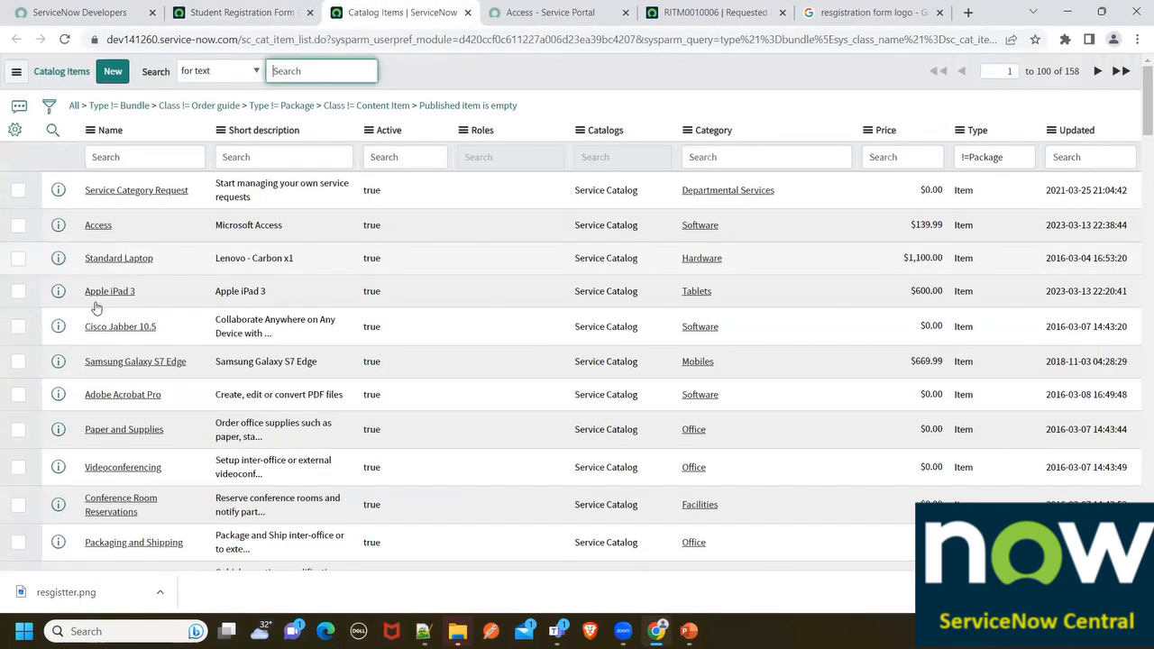
left_click(129, 294)
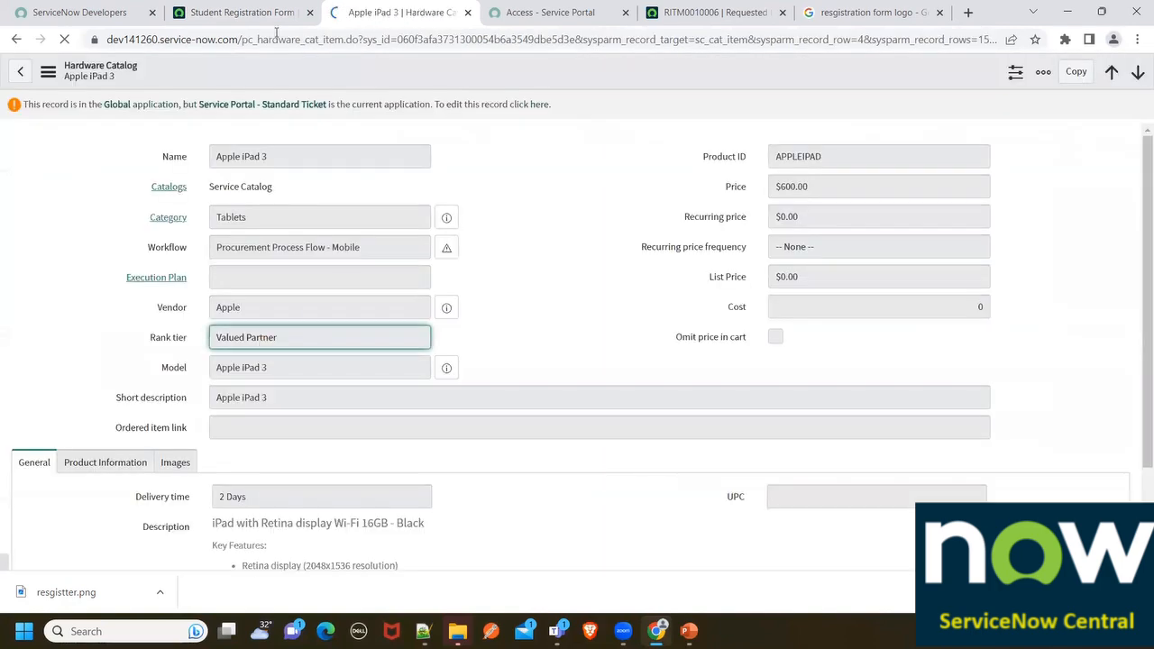
Make Global the current application
left_click(225, 12)
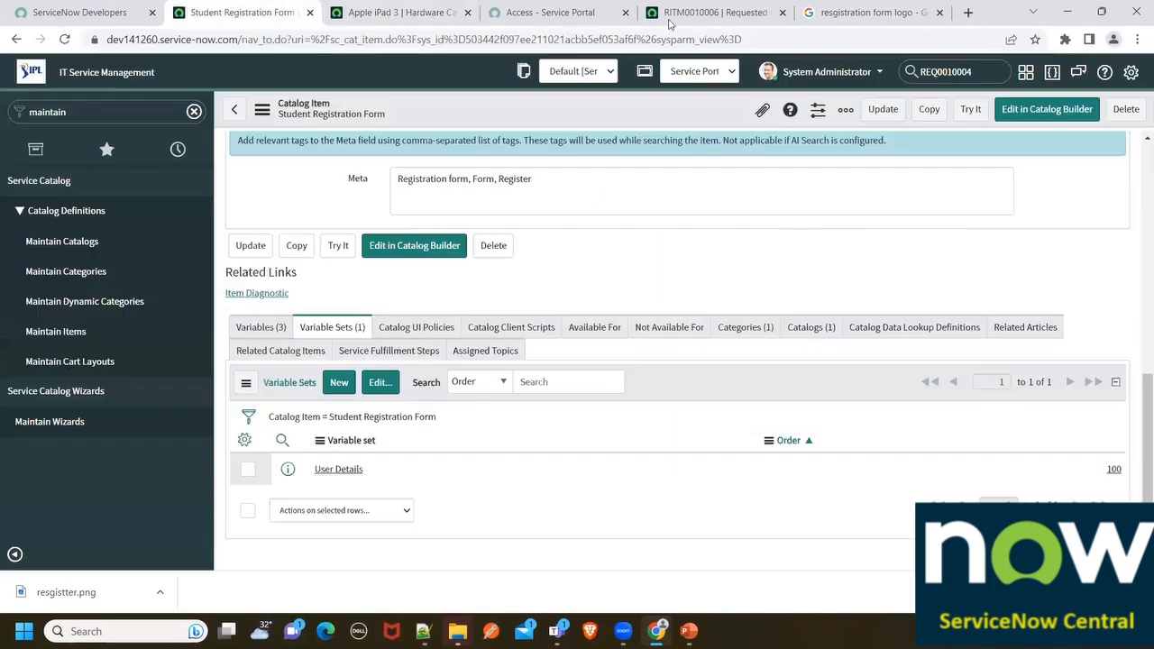
left_click(695, 72)
scroll(721, 171, "up", 10)
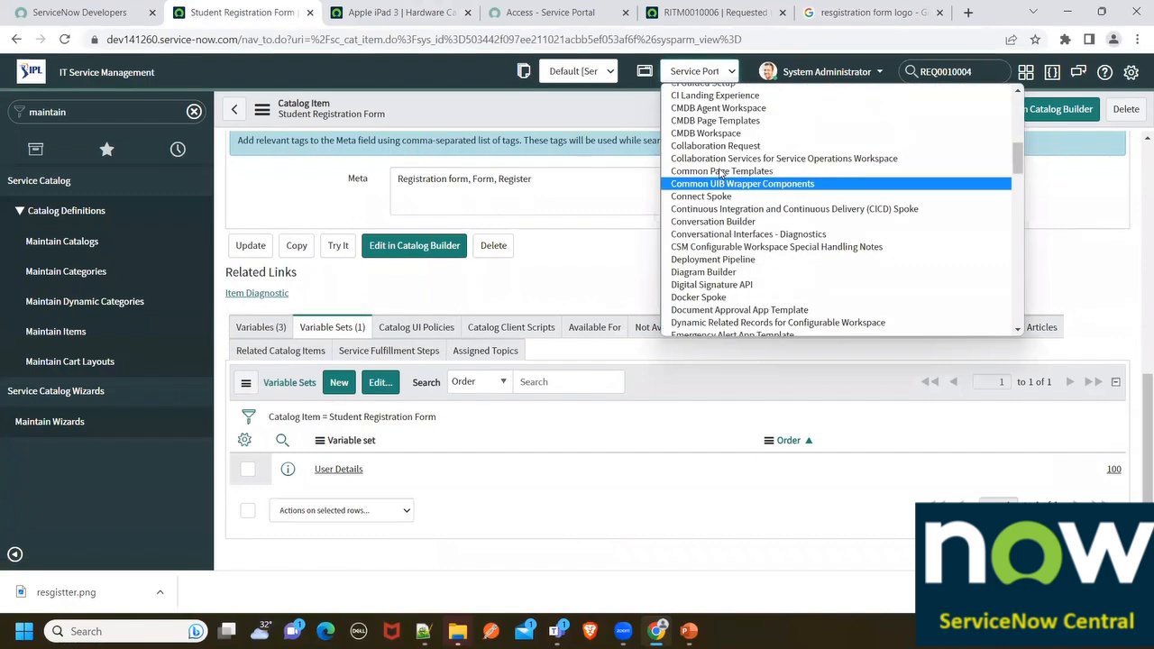
scroll(721, 171, "up", 5)
left_click(694, 89)
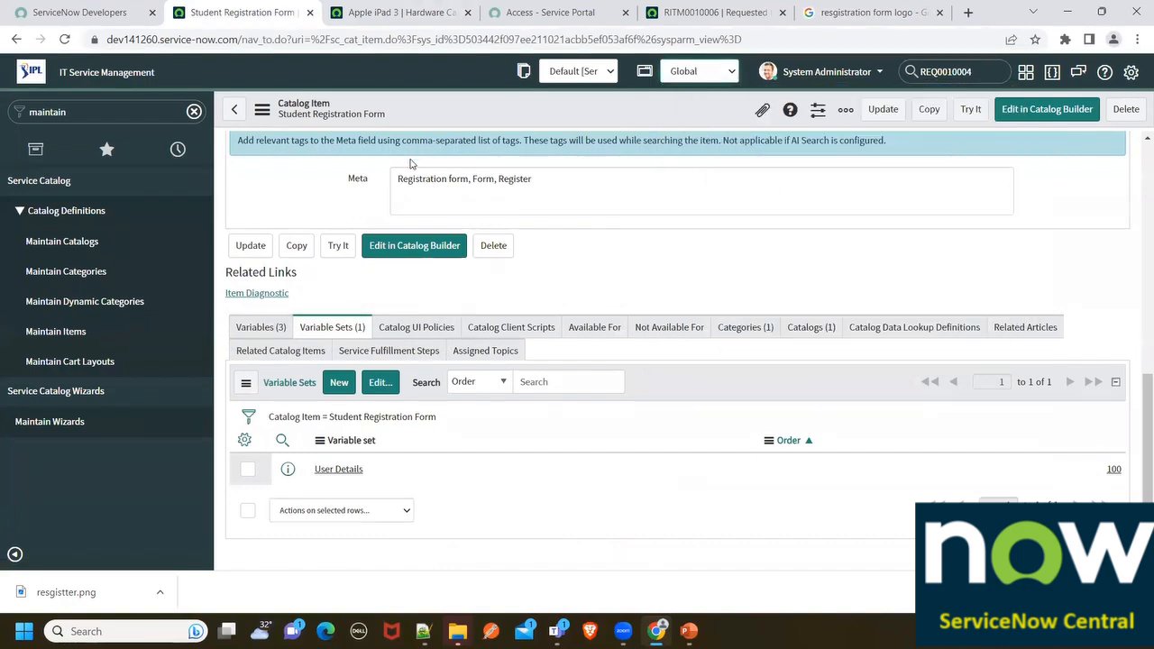
Reload the Apple iPad 3 record as editable and check its Variables list, which is empty
left_click(424, 13)
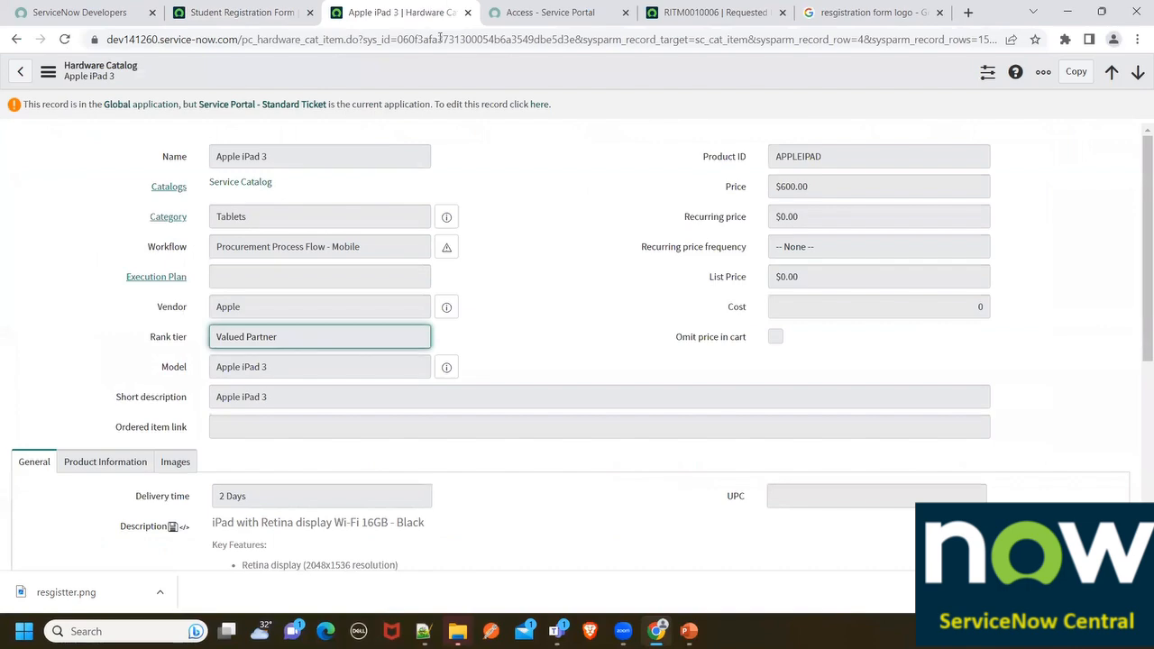
left_click(556, 6)
left_click(388, 11)
scroll(170, 523, "down", 4)
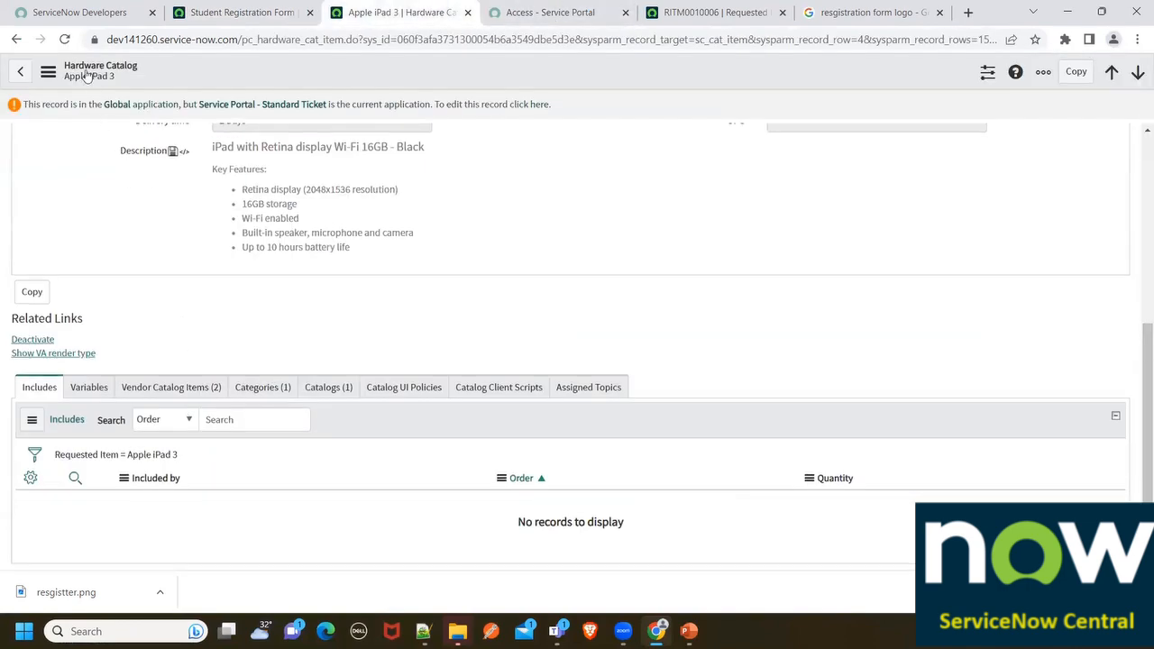
left_click(64, 39)
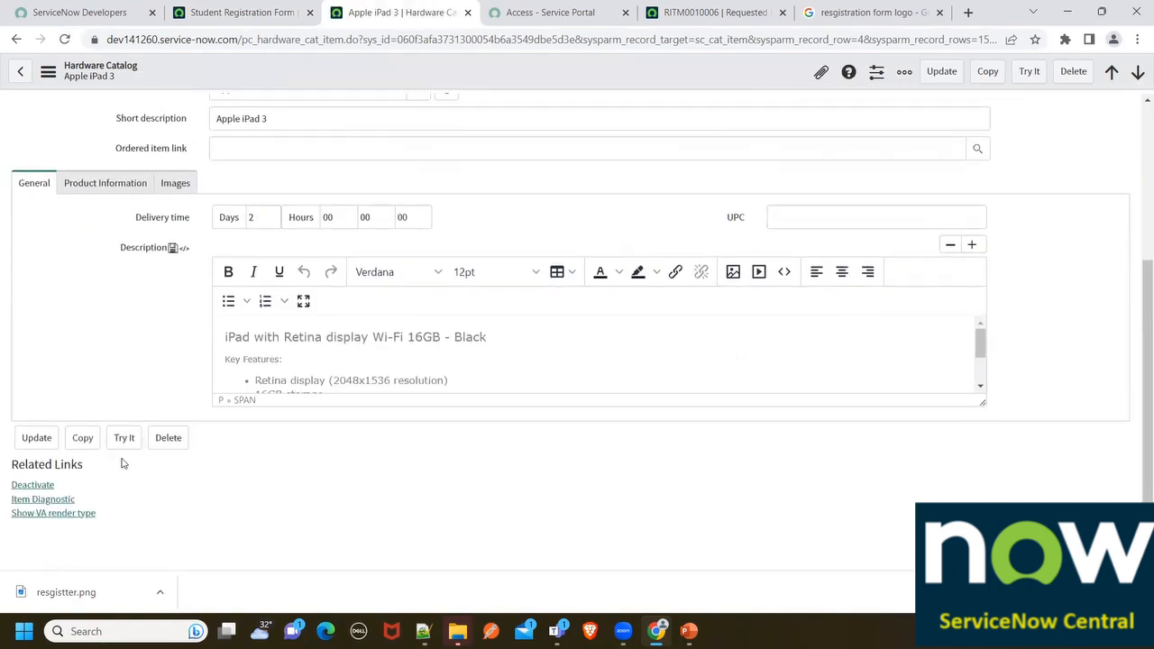
scroll(124, 463, "down", 2)
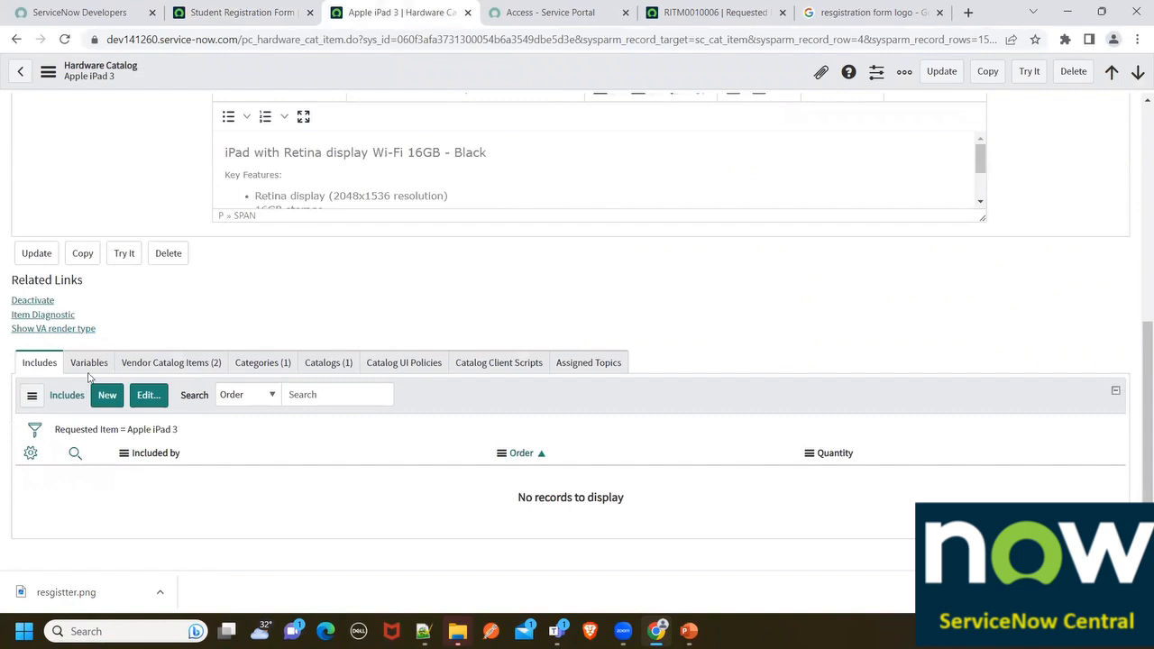
left_click(88, 364)
left_click(108, 395)
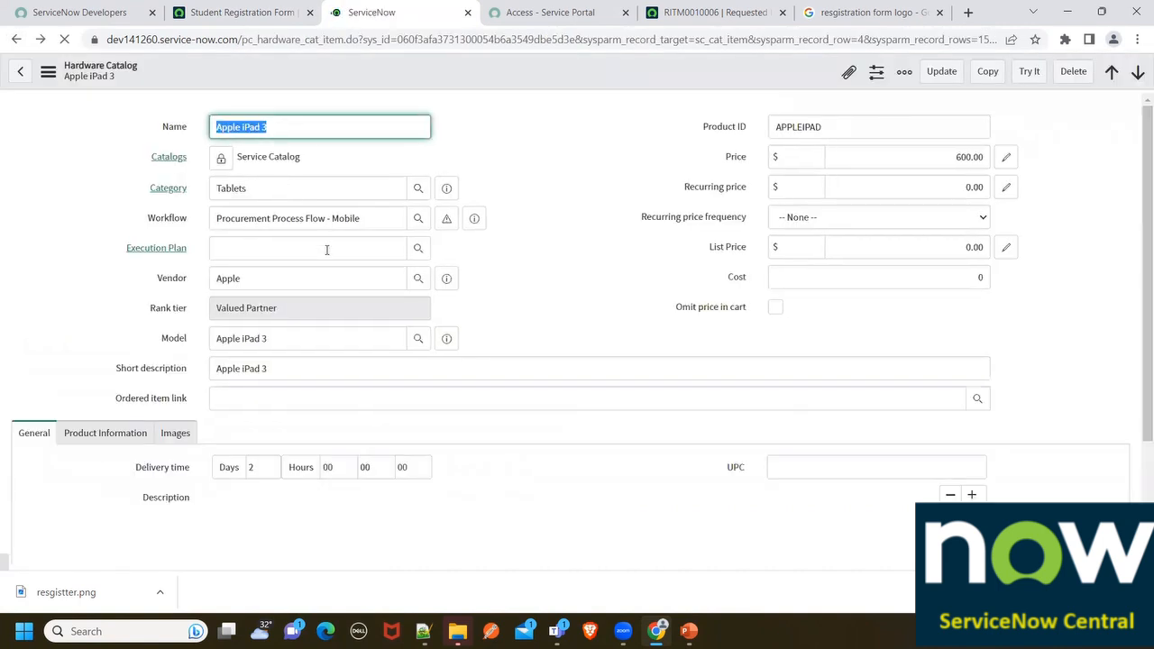
scroll(327, 353, "down", 3)
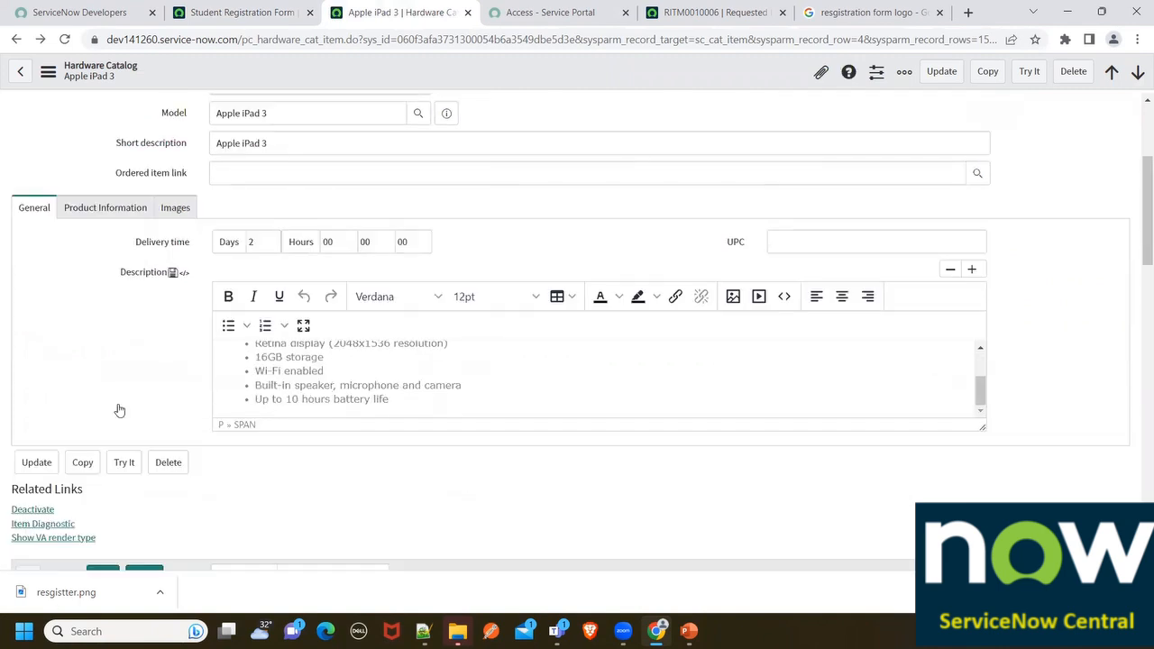
scroll(115, 408, "down", 3)
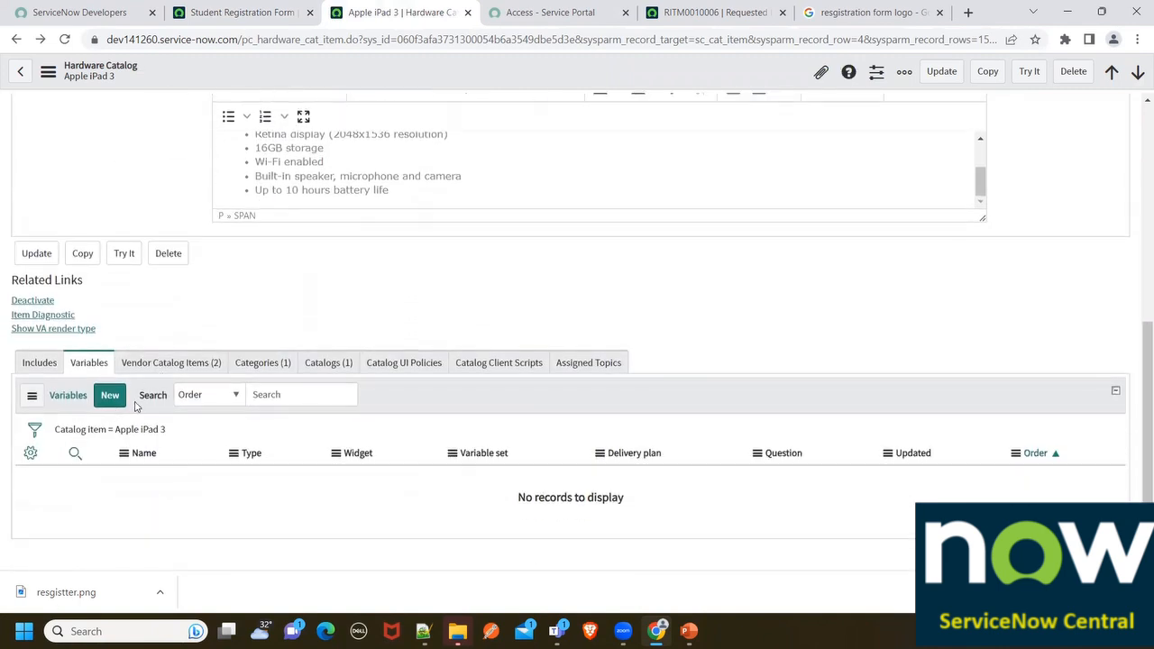
Return to the Student Registration Form catalog item record
left_click(271, 11)
scroll(368, 343, "down", 3)
scroll(496, 222, "up", 3)
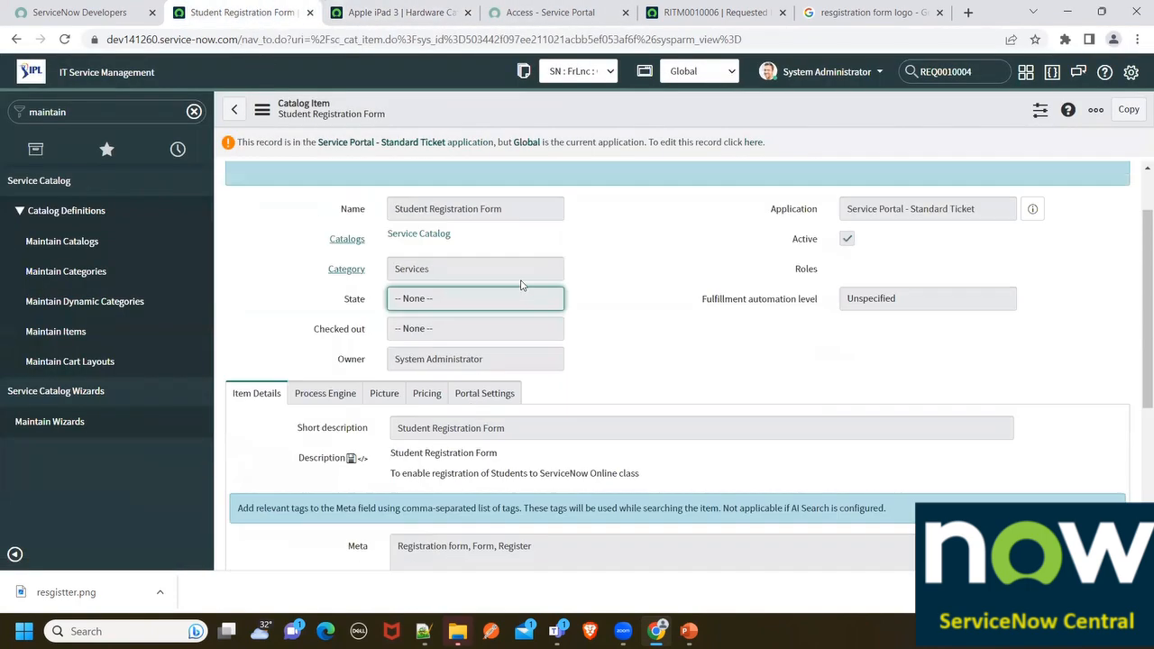
Make Service Portal - Standard Ticket the current application
triple_click(952, 211)
left_click(677, 65)
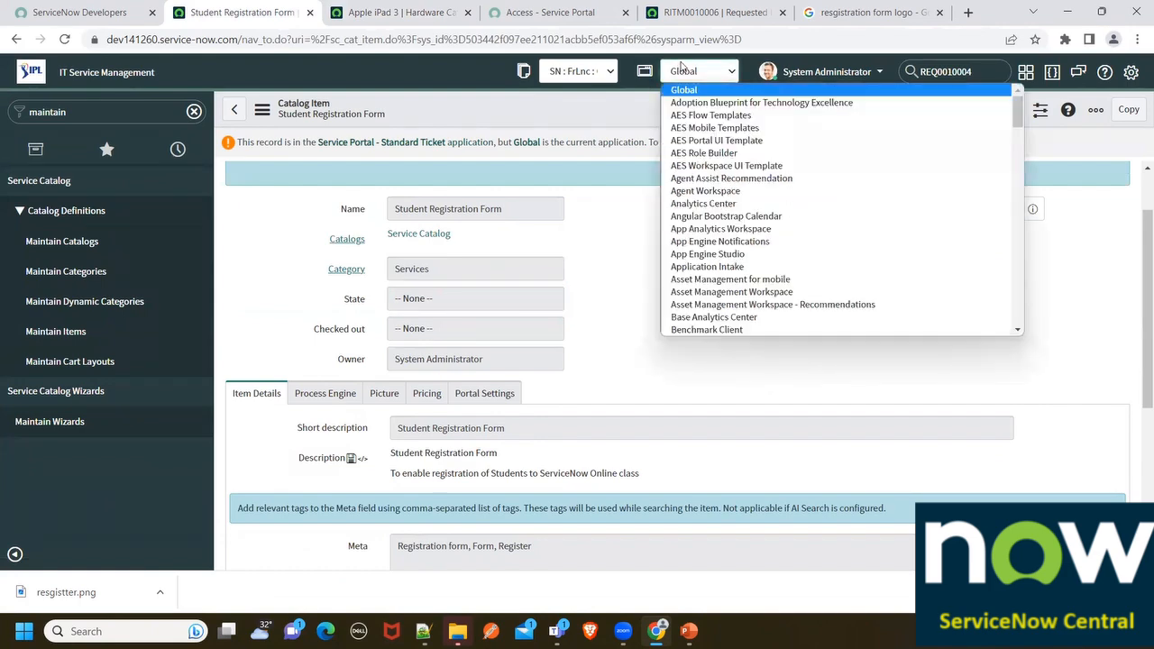
scroll(751, 228, "down", 20)
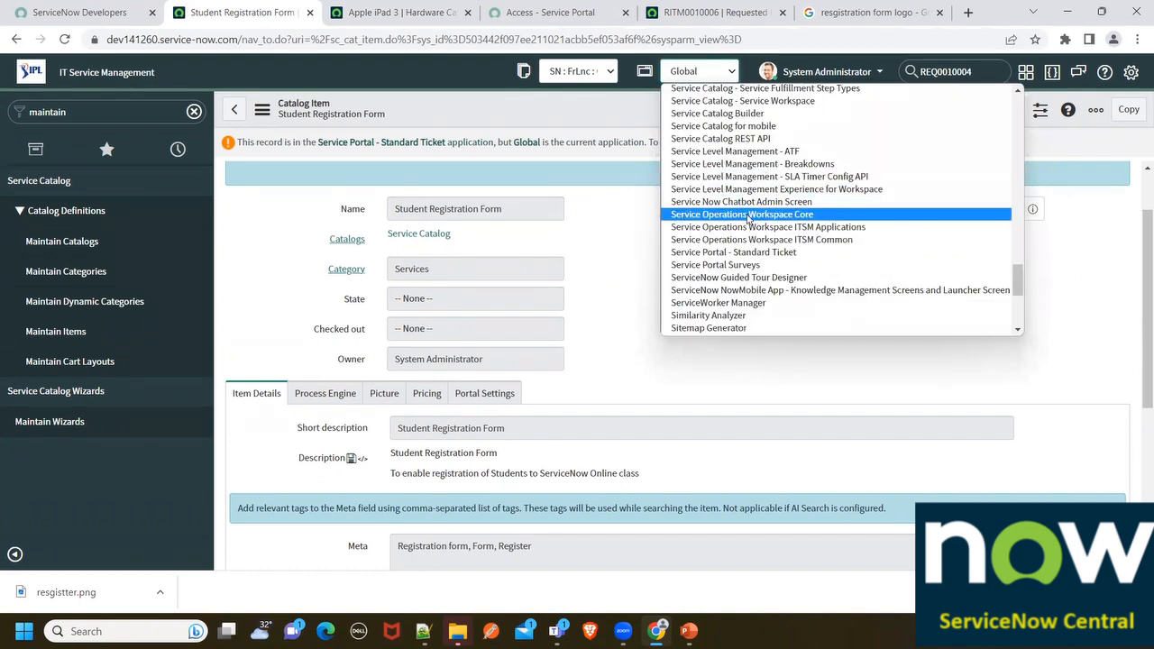
left_click(721, 252)
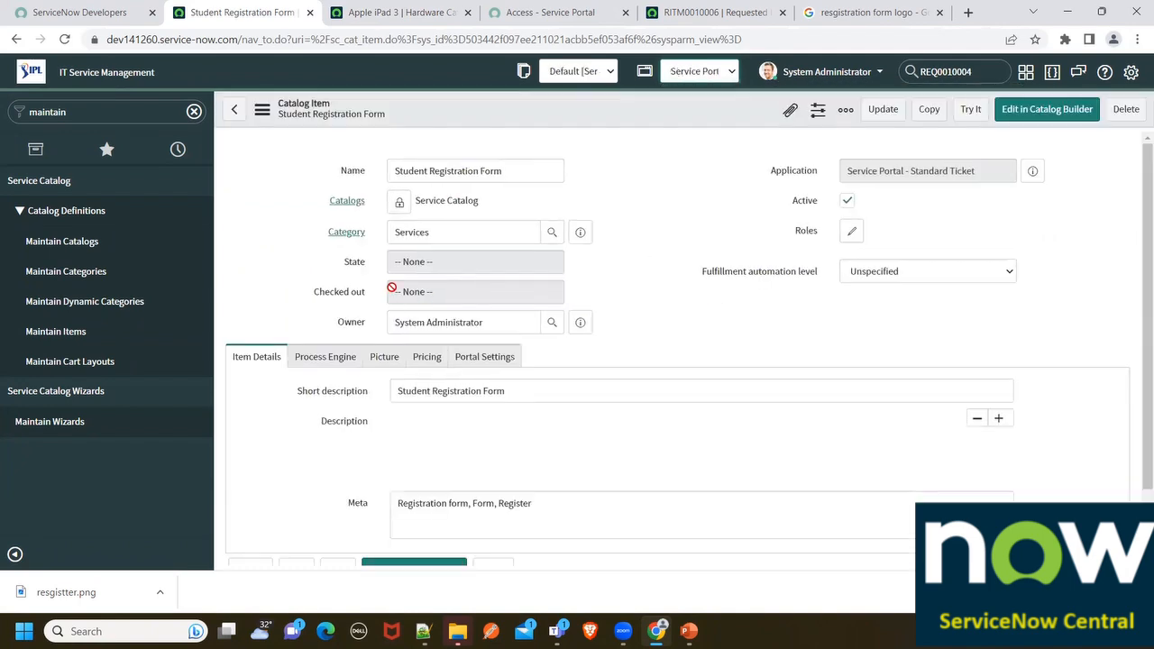
Close the Apple iPad 3 page
left_click(421, 10)
left_click(549, 11)
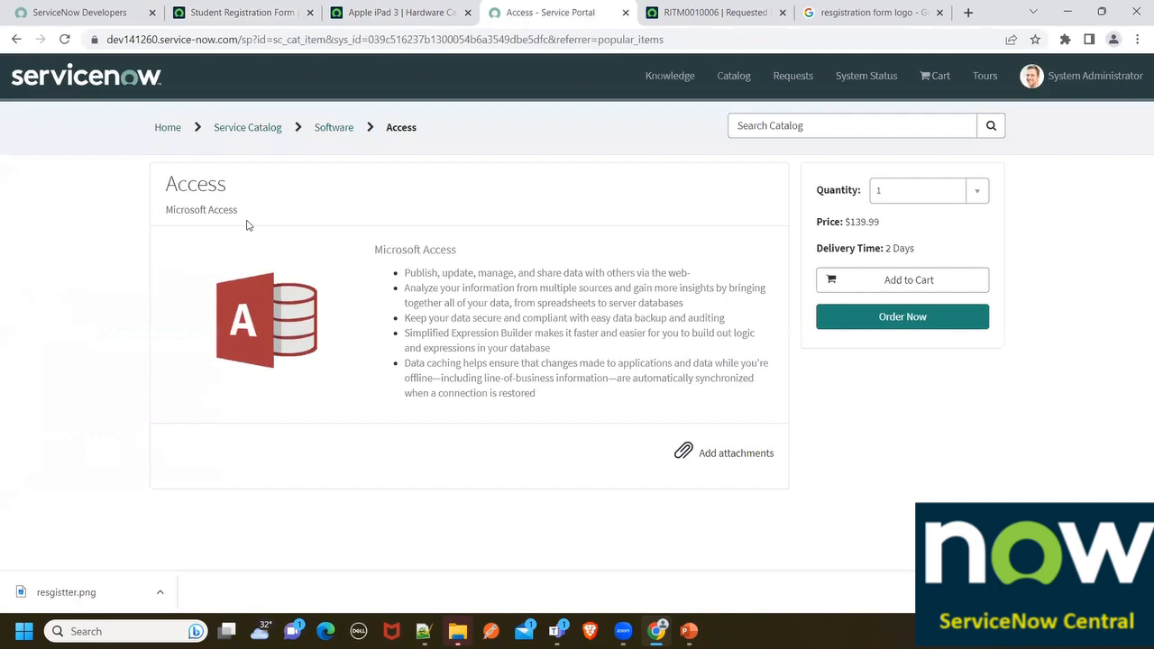
left_click(433, 12)
left_click(467, 11)
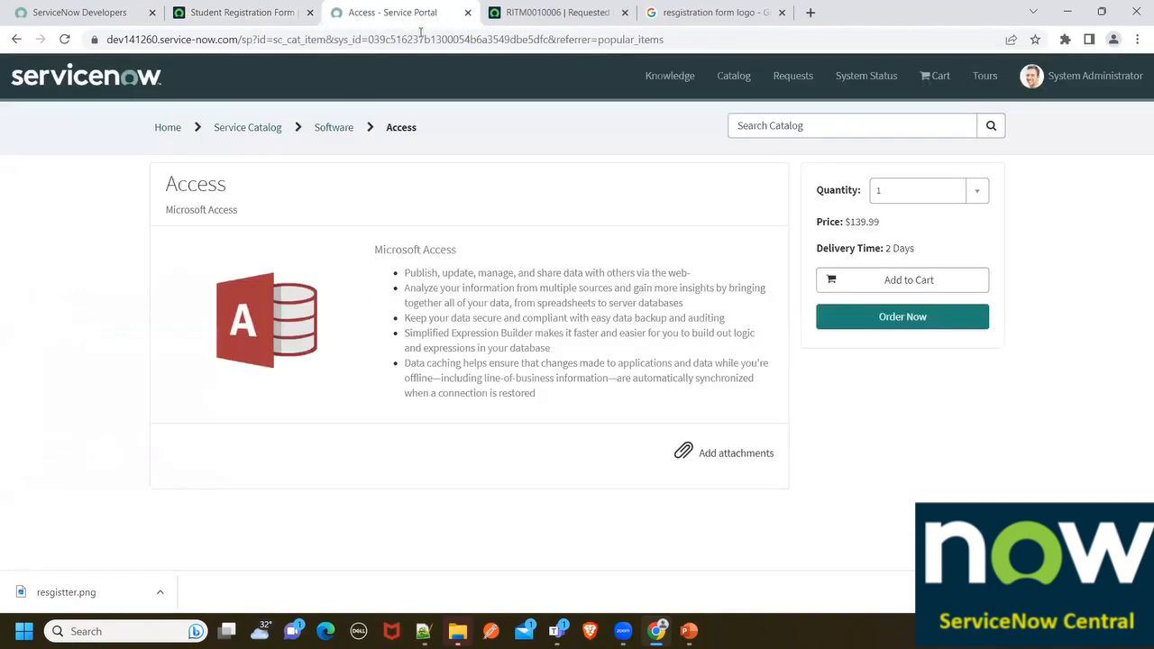
Search the portal catalog for 'register'
left_click(766, 124)
type("re")
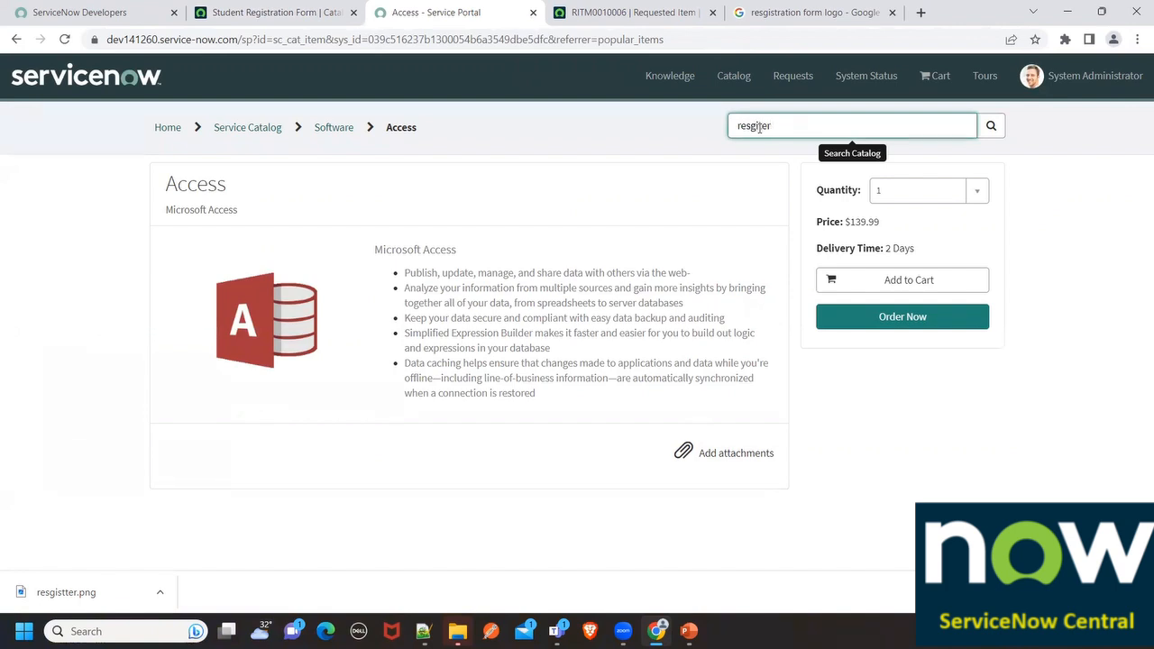
type("sg")
key("BackSpace")
type("ster")
key("Return")
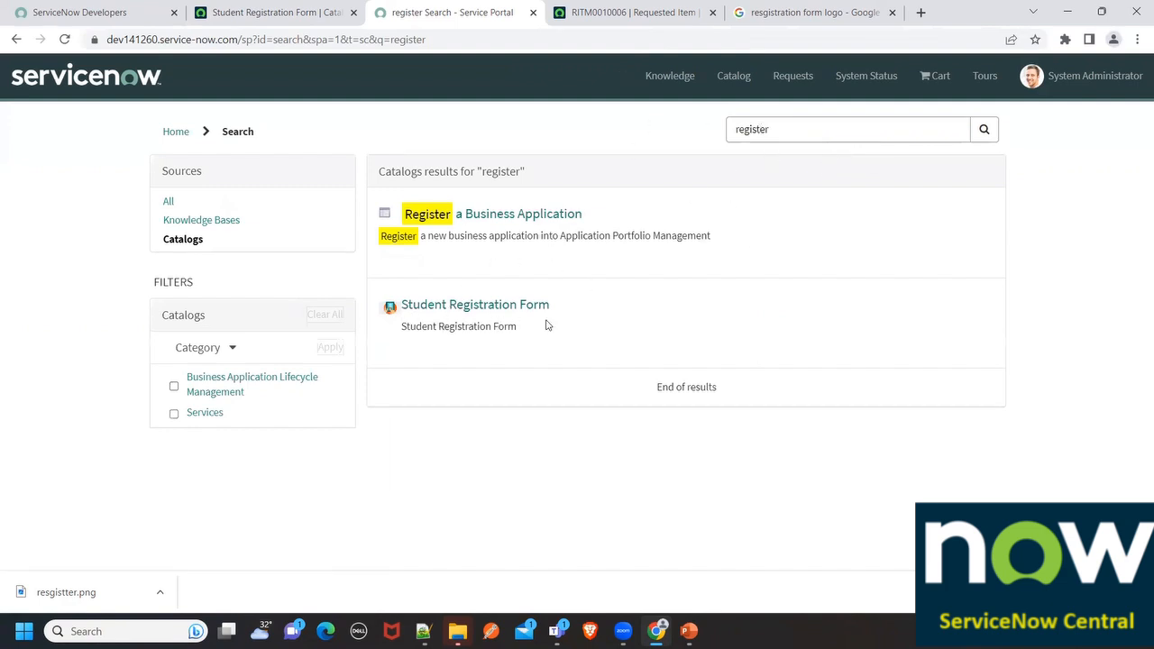
left_click(797, 129)
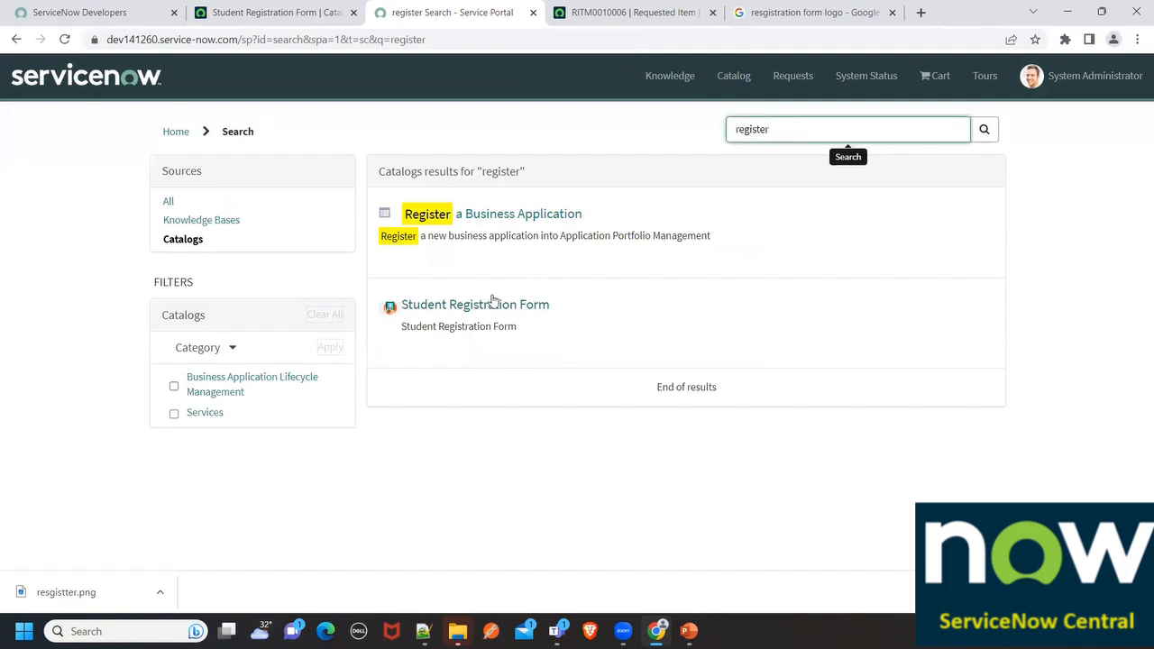
left_click_drag(773, 129, 728, 128)
Check the form's meta tags 'Registration form, Form, Register' on the catalog item record
left_click(325, 12)
scroll(373, 336, "down", 5)
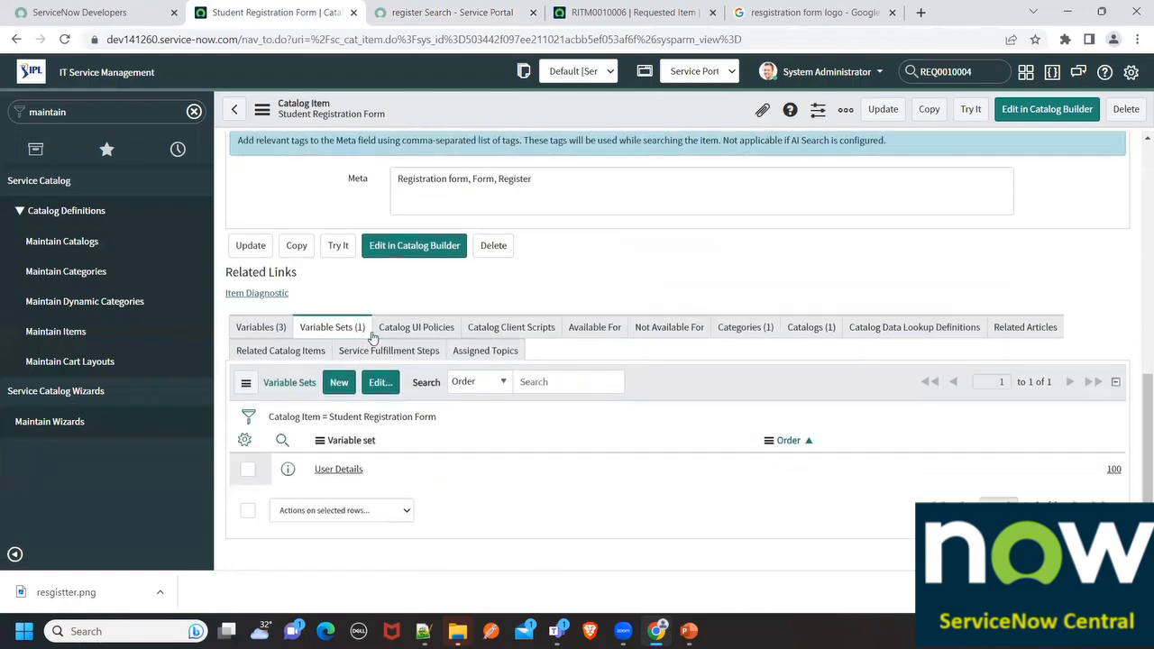
scroll(372, 336, "up", 2)
triple_click(562, 330)
left_click(618, 10)
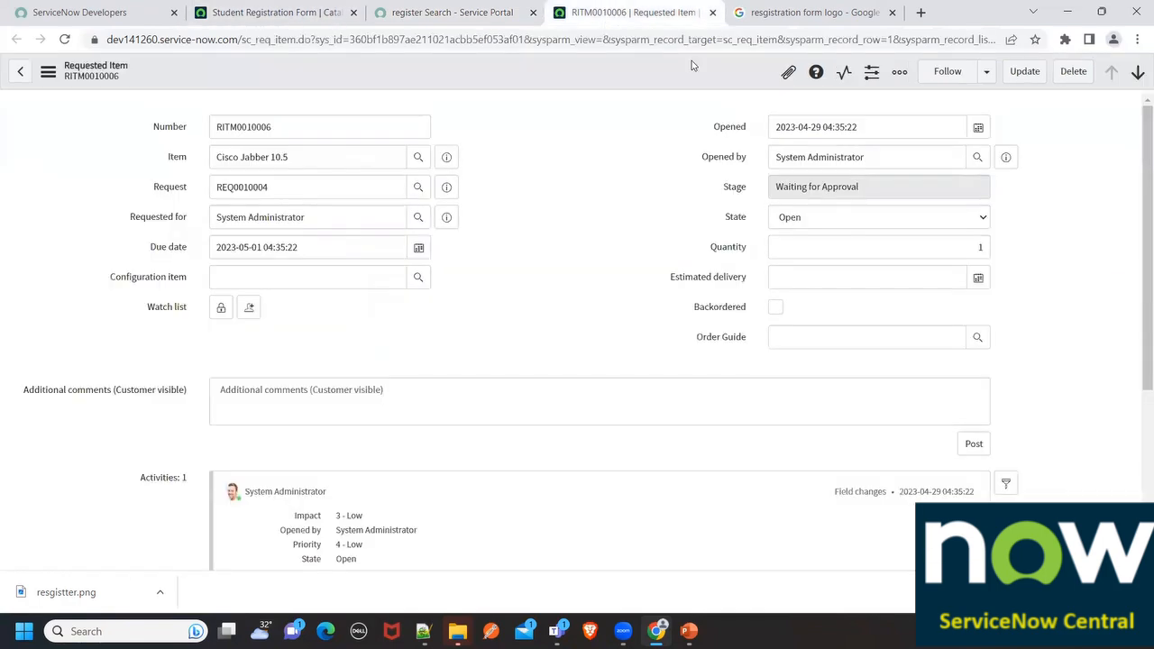
Open Student Registration Form from the search results and locate its User Details fields
left_click(441, 10)
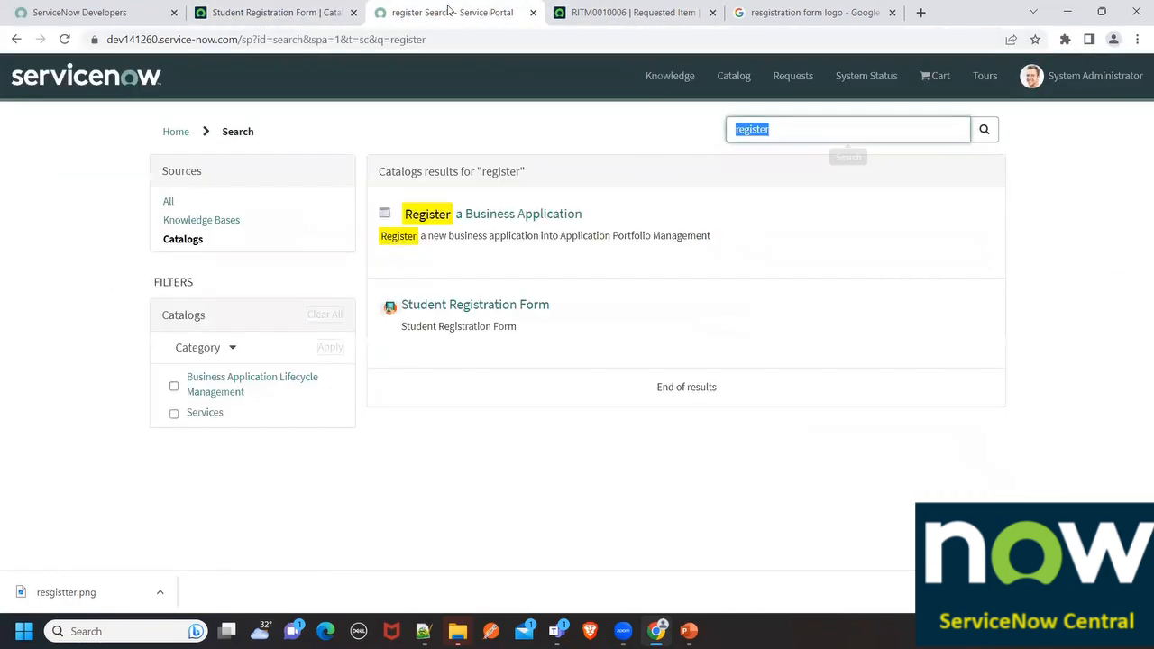
left_click(463, 307)
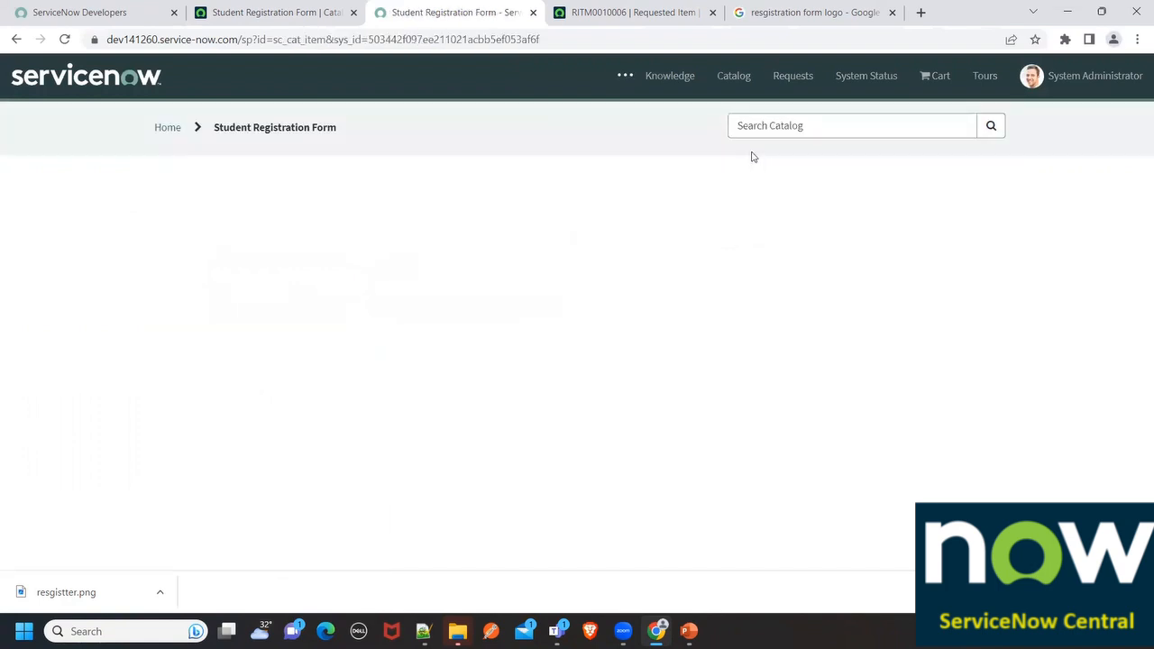
scroll(333, 346, "down", 3)
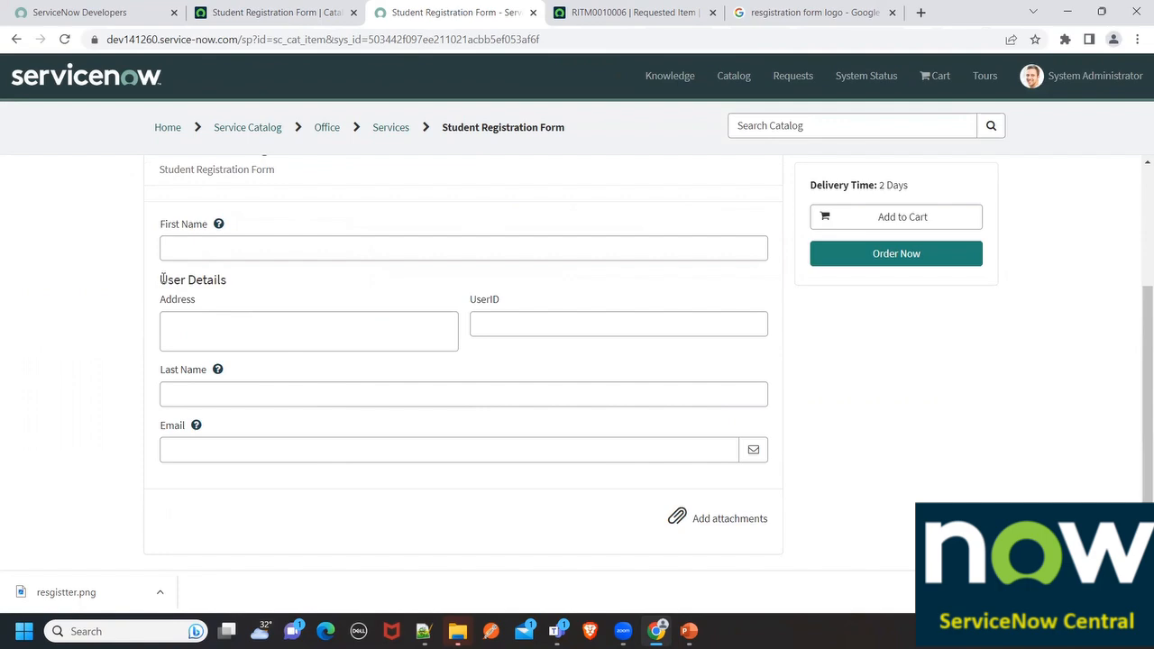
left_click_drag(162, 279, 263, 290)
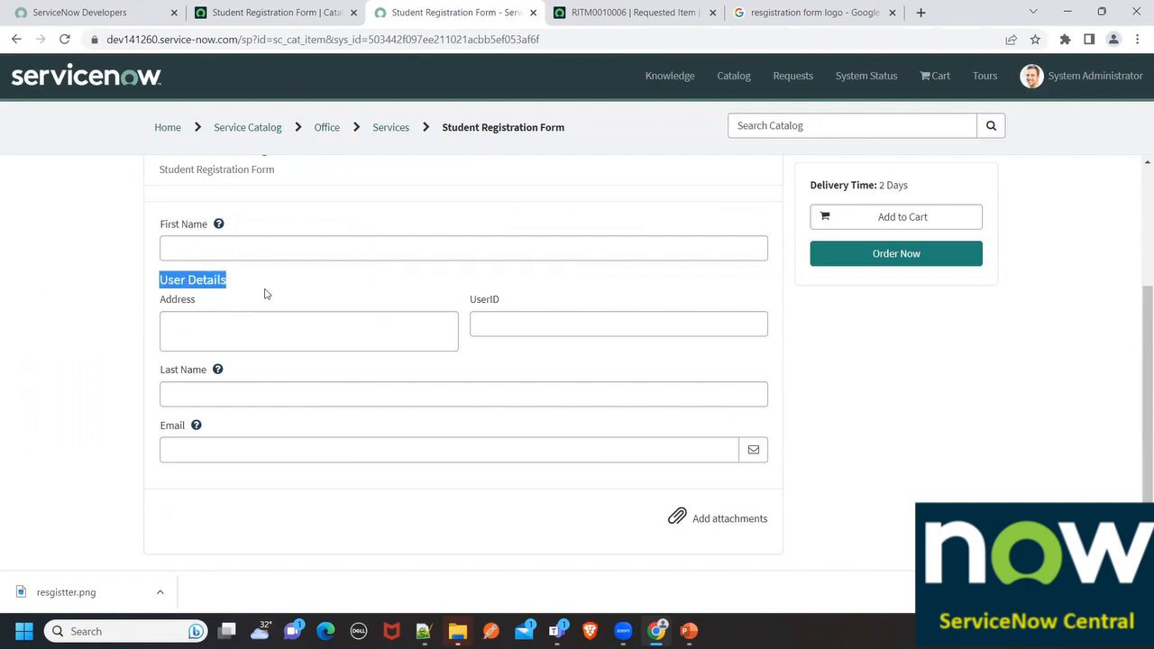
left_click(535, 319)
left_click(279, 9)
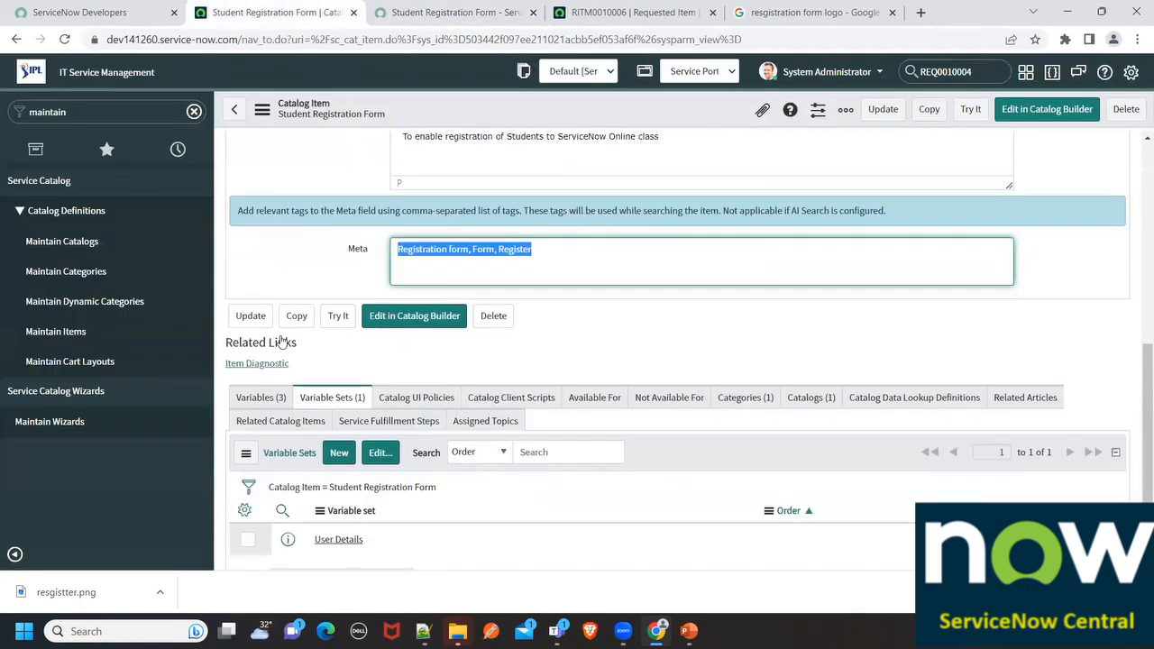
Set the User Details variable set order to 500 and reload the portal form
scroll(282, 340, "down", 1)
double_click(1068, 469)
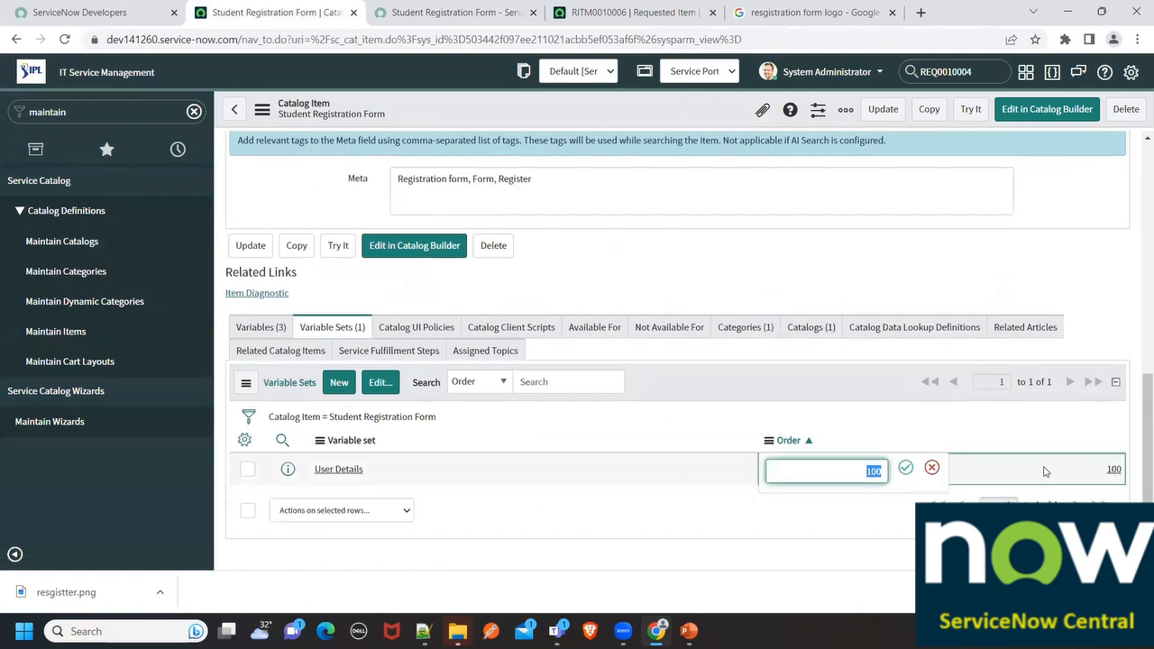
type("500")
key("Return")
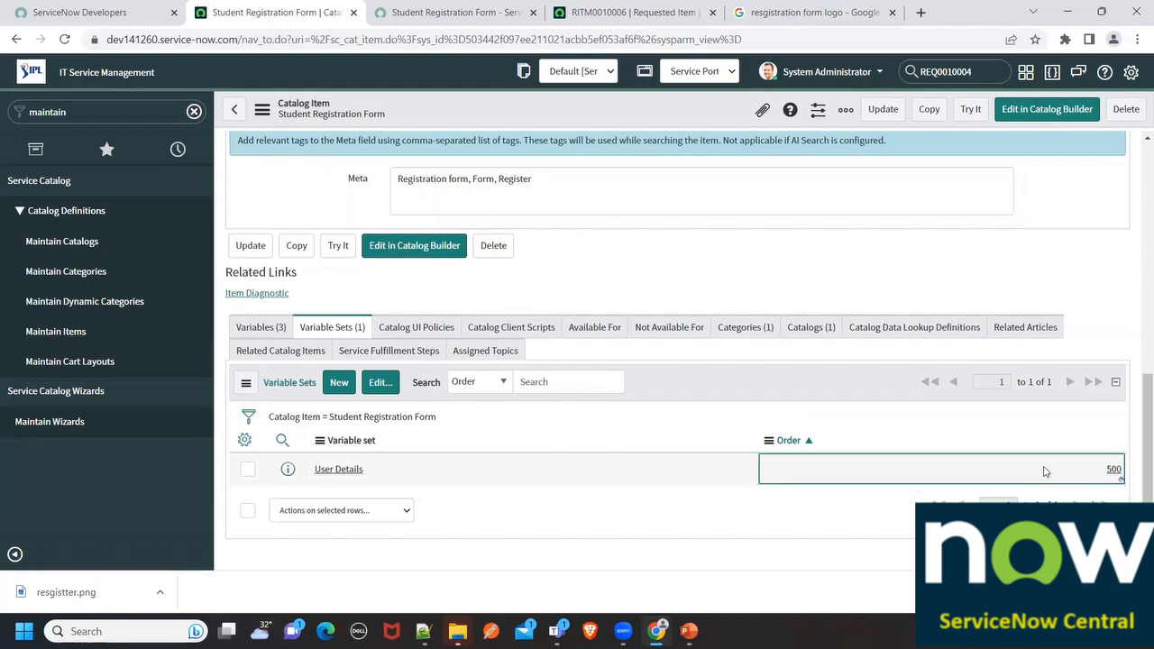
left_click(631, 12)
left_click(455, 13)
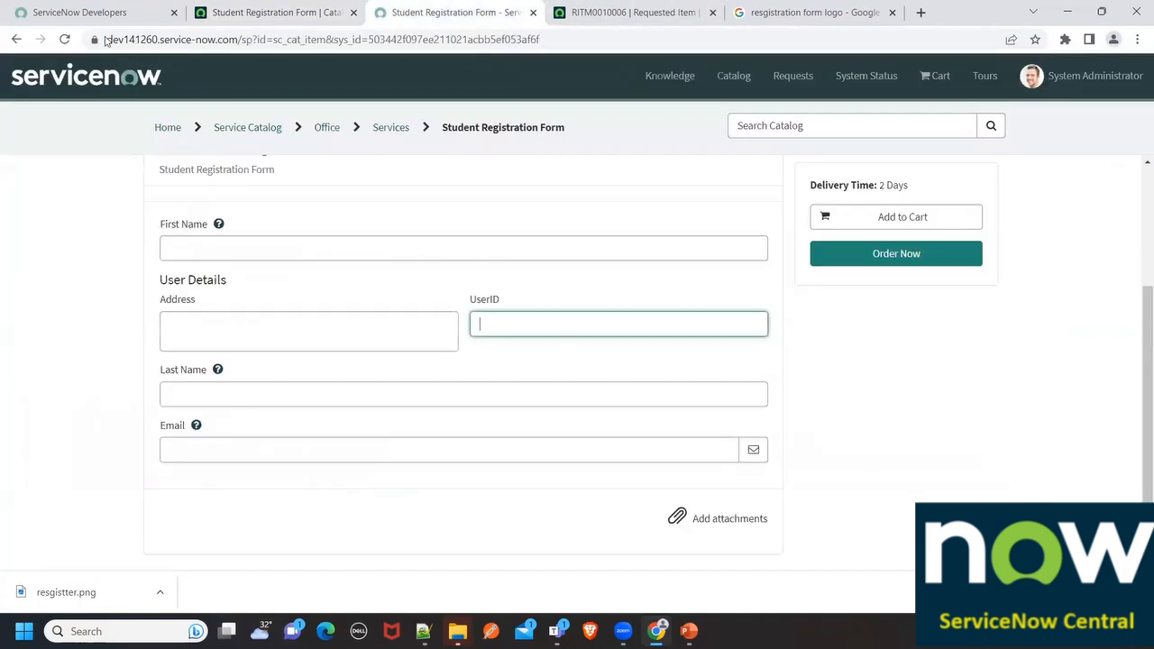
left_click(64, 39)
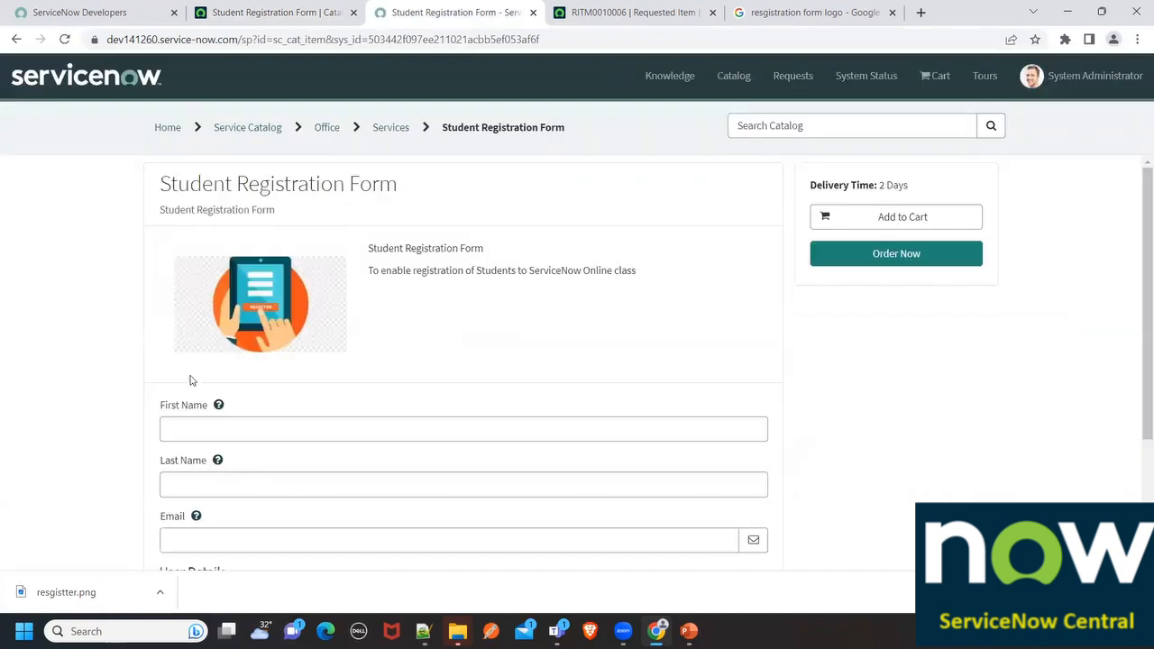
Open the User Details variable set and set its layout to 1 Column Wide
scroll(190, 379, "down", 2)
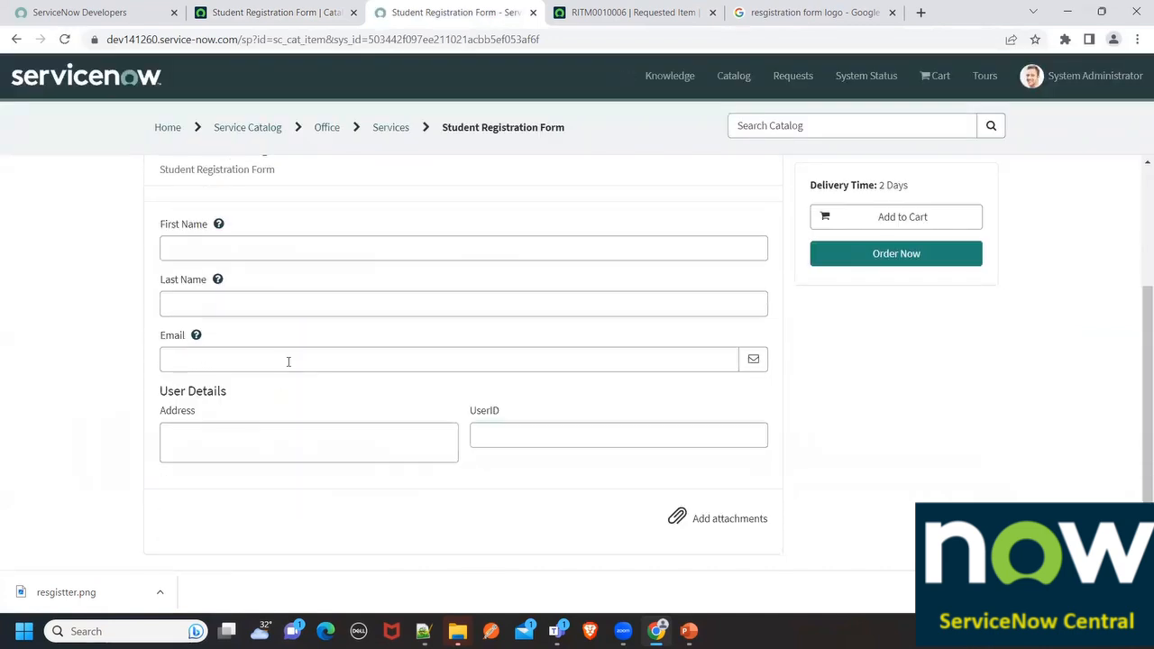
left_click(284, 11)
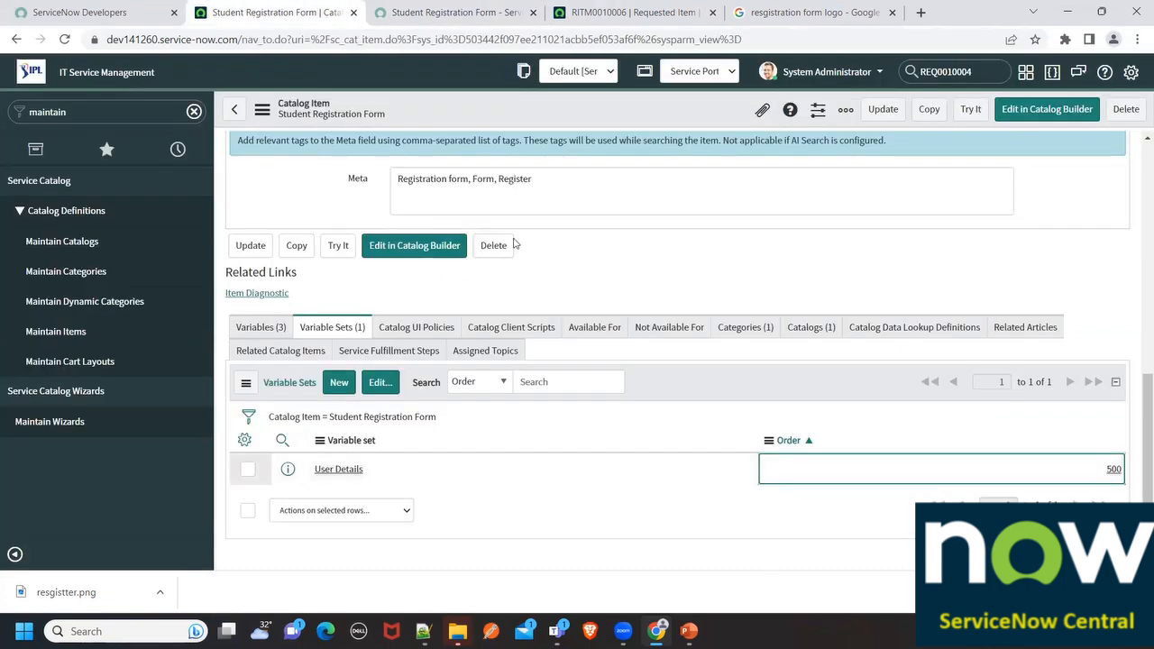
left_click(339, 471)
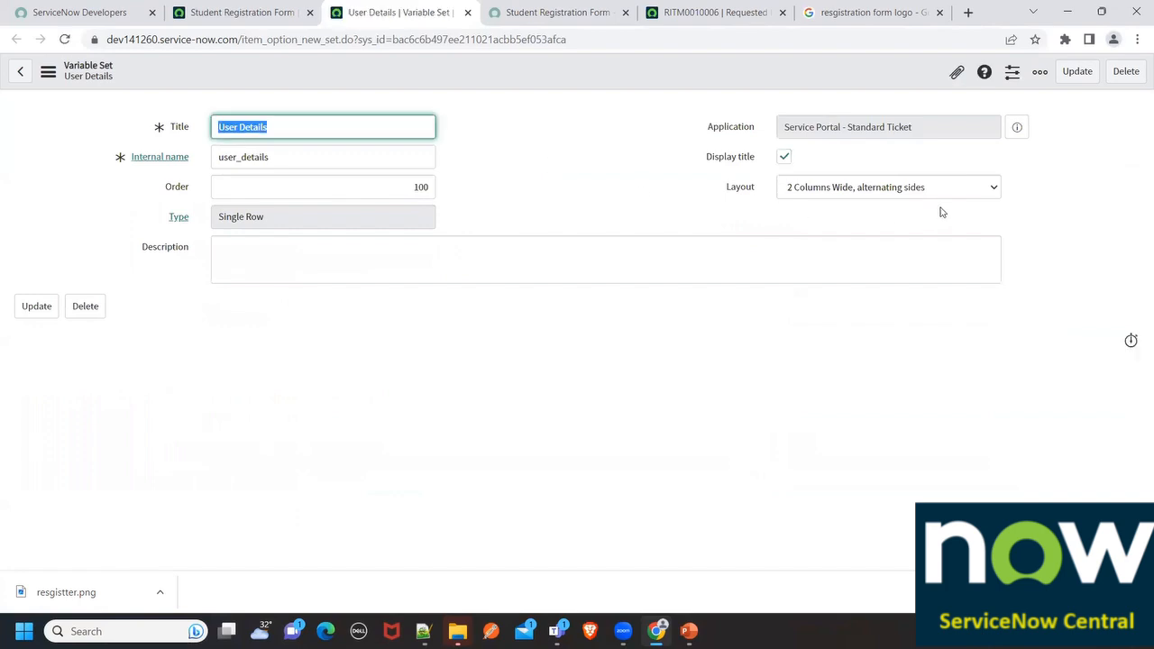
left_click(889, 192)
left_click(856, 206)
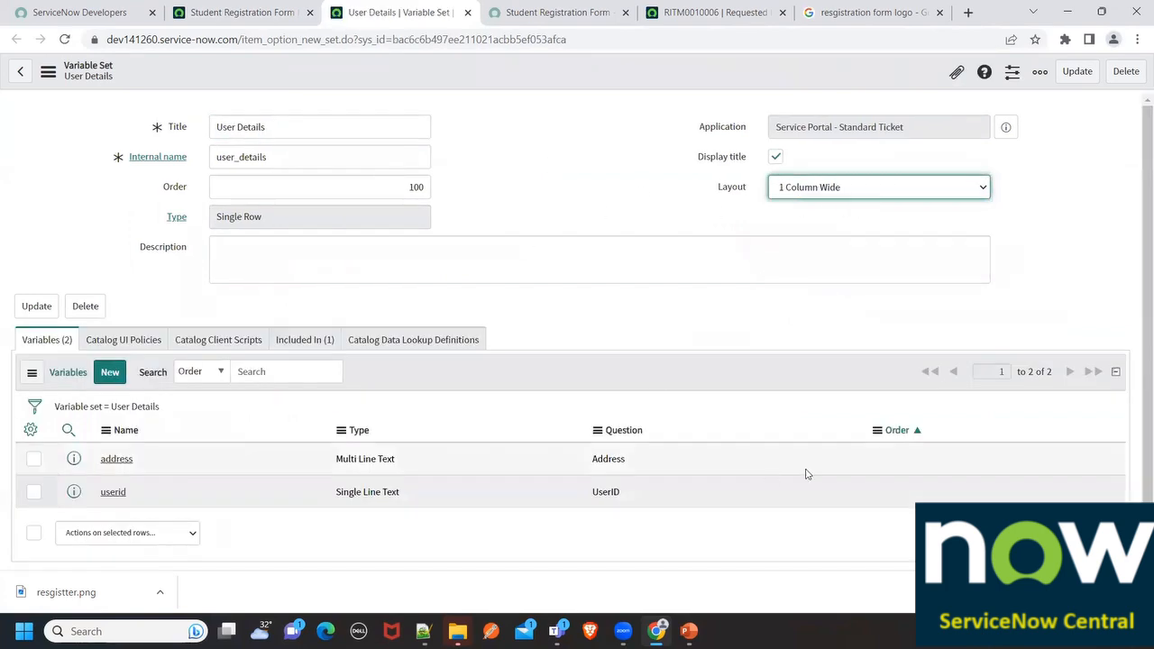
Set address order to 200 and userid order to 100, then reload the portal form
double_click(907, 464)
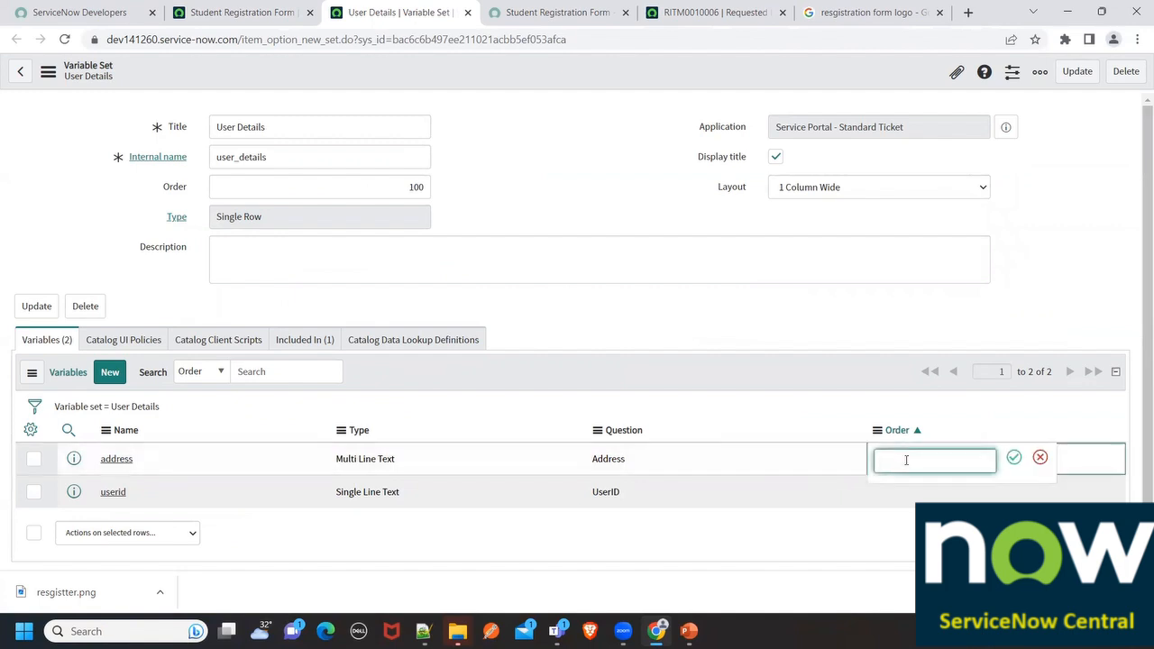
type("200")
key("Return")
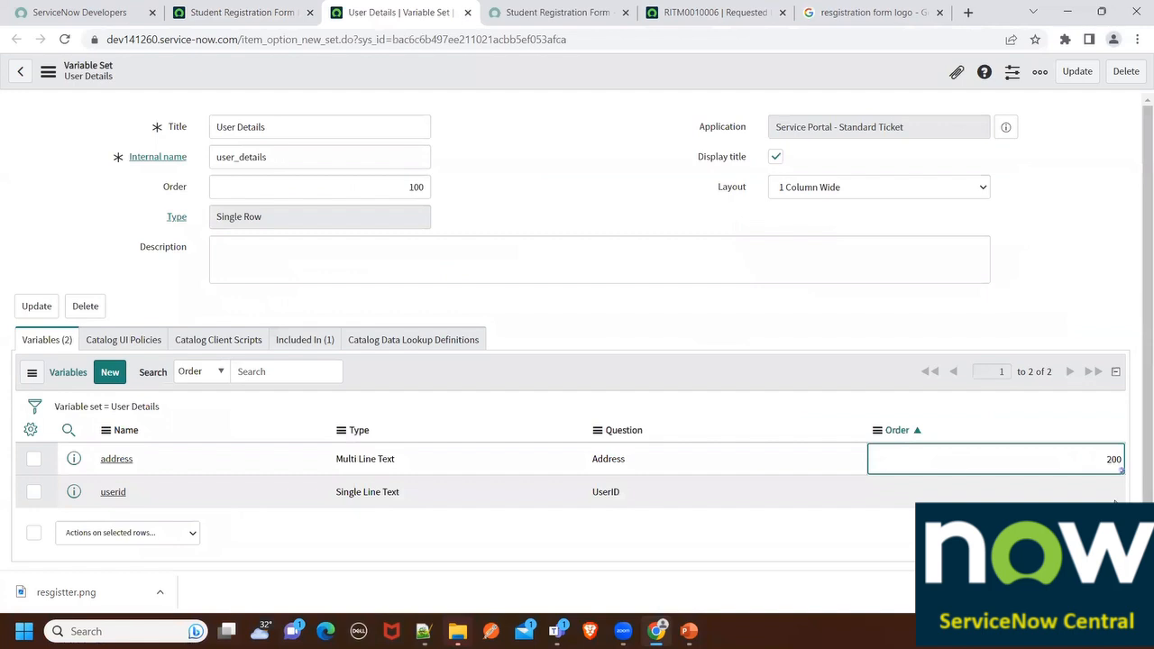
left_click(1106, 499)
left_click(1106, 499)
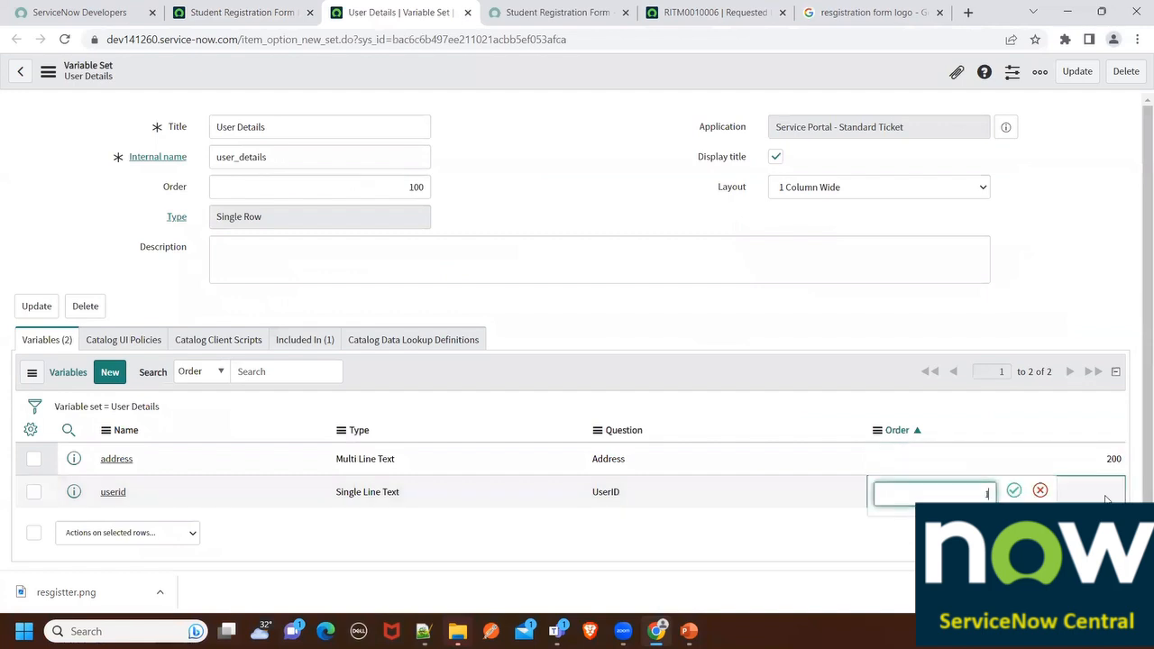
type("100")
key("Return")
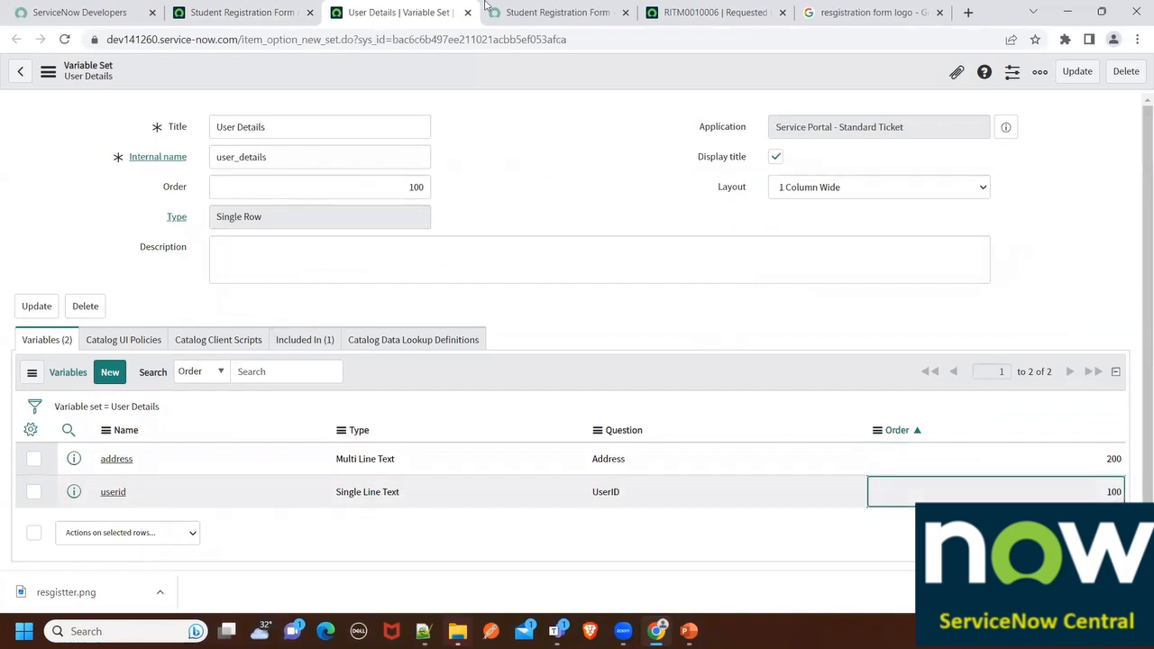
left_click(504, 12)
left_click(64, 39)
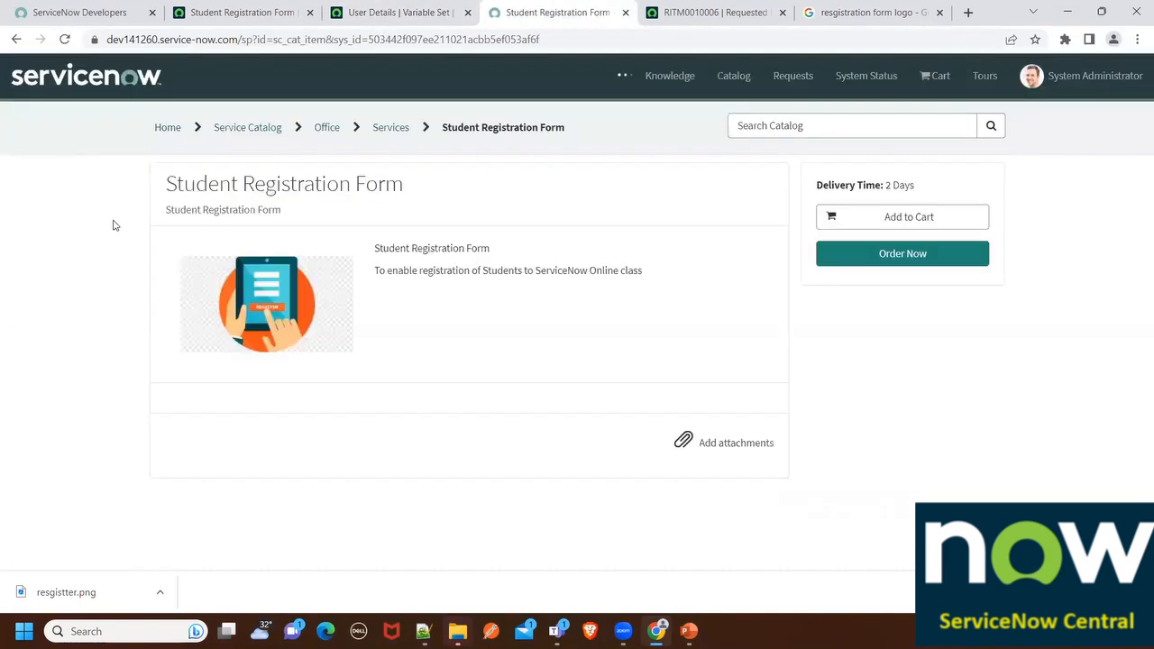
Enter the student's first name and last name
scroll(171, 333, "down", 2)
scroll(165, 339, "down", 1)
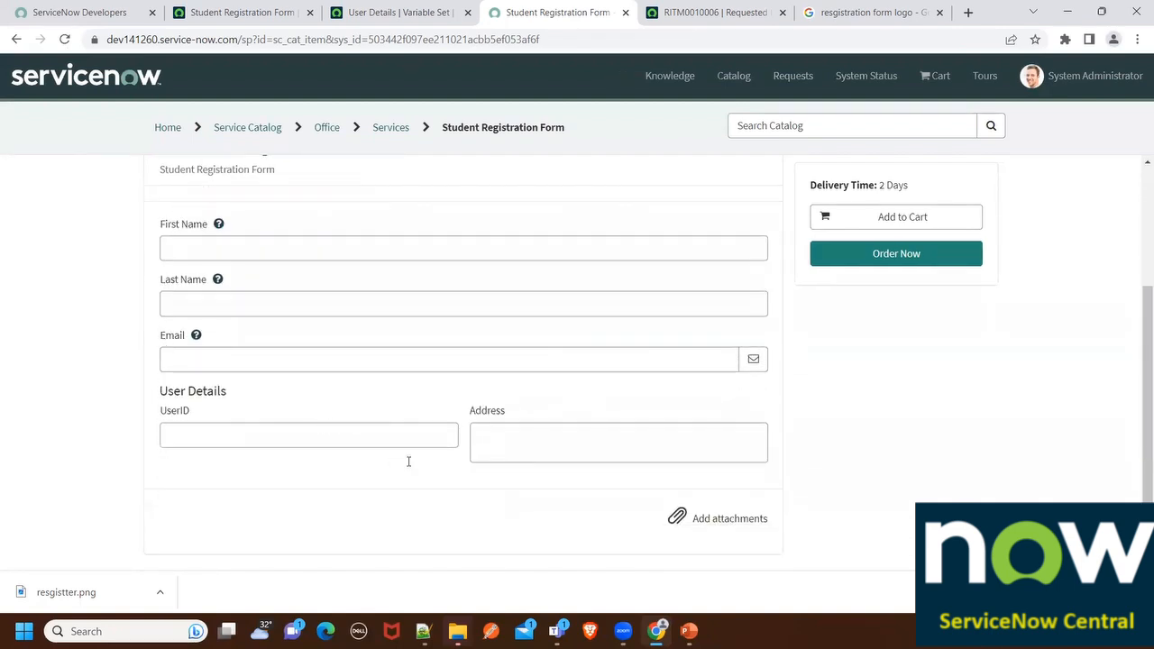
scroll(475, 361, "up", 2)
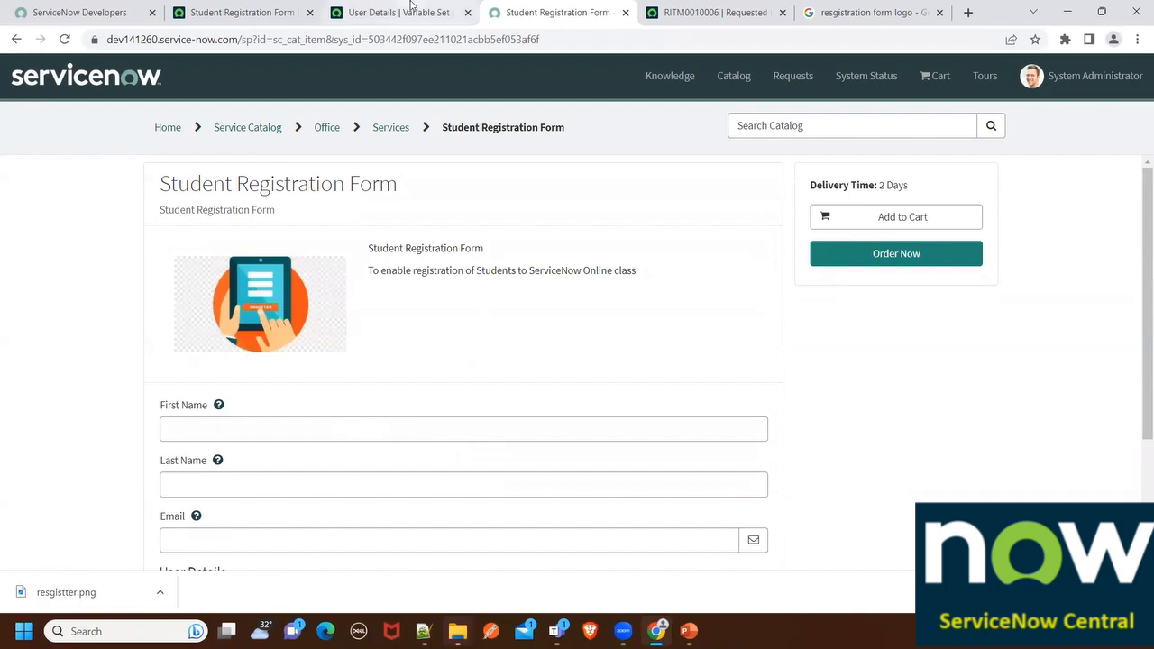
scroll(302, 300, "down", 2)
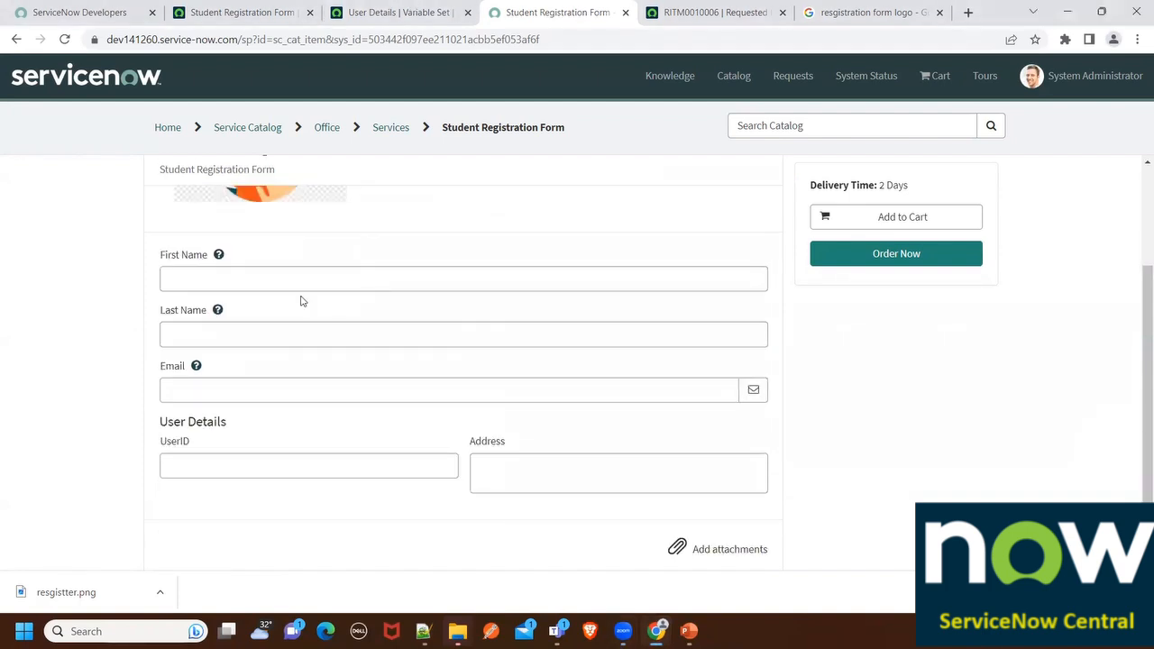
scroll(237, 355, "up", 2)
scroll(262, 415, "down", 2)
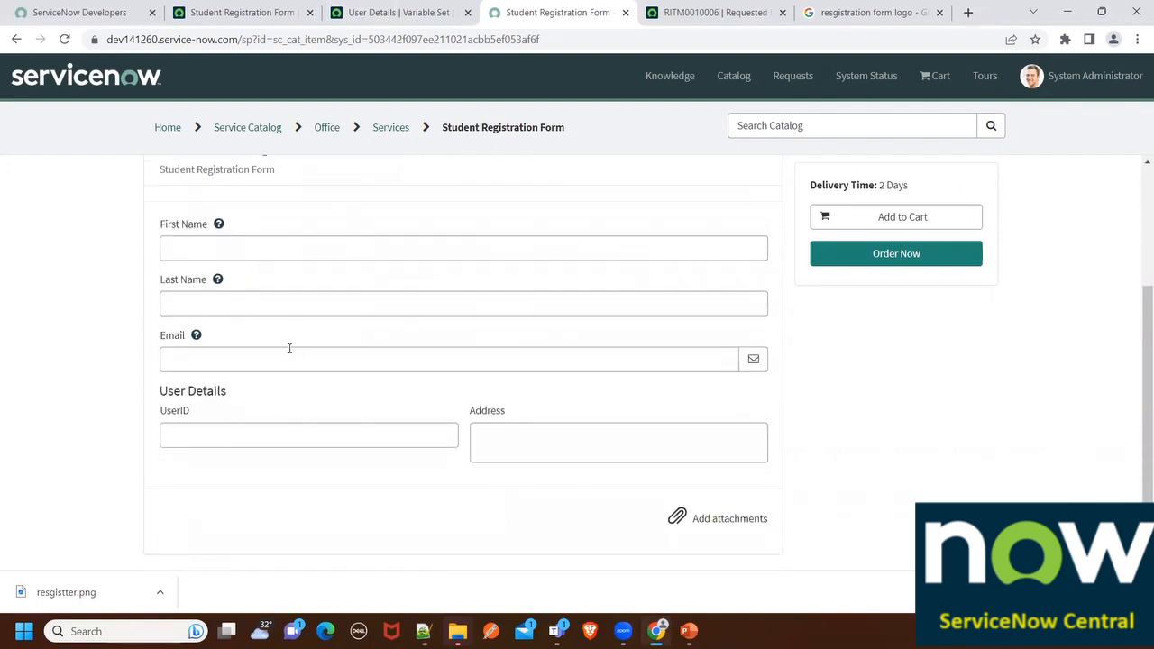
left_click(276, 250)
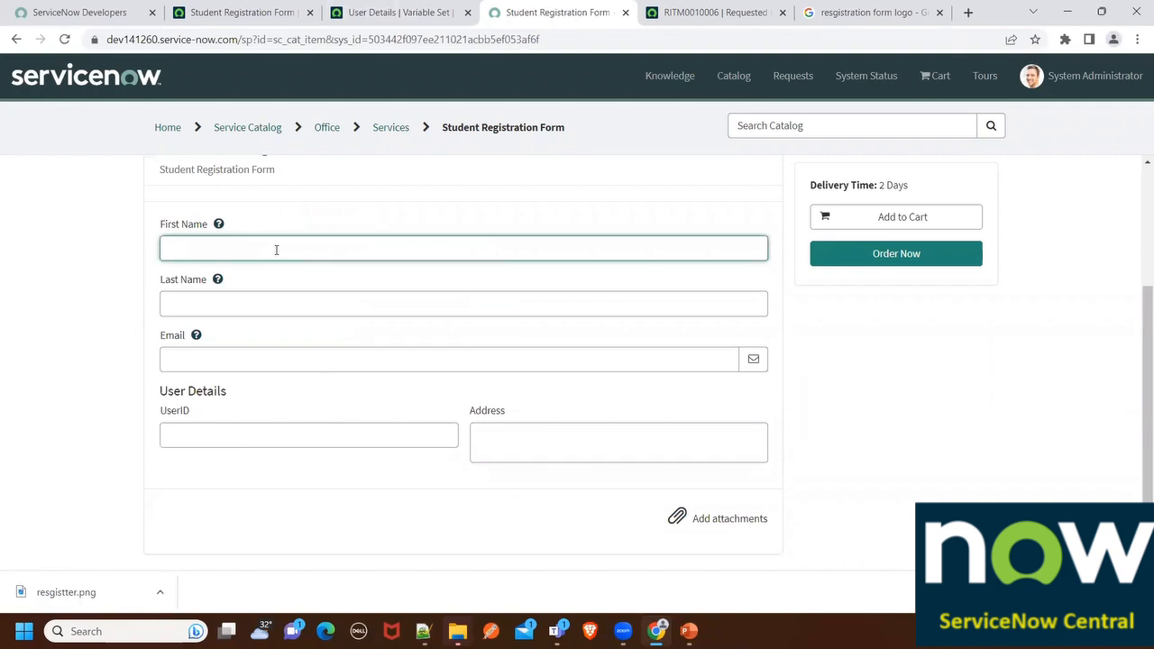
type("Arun")
key("Tab")
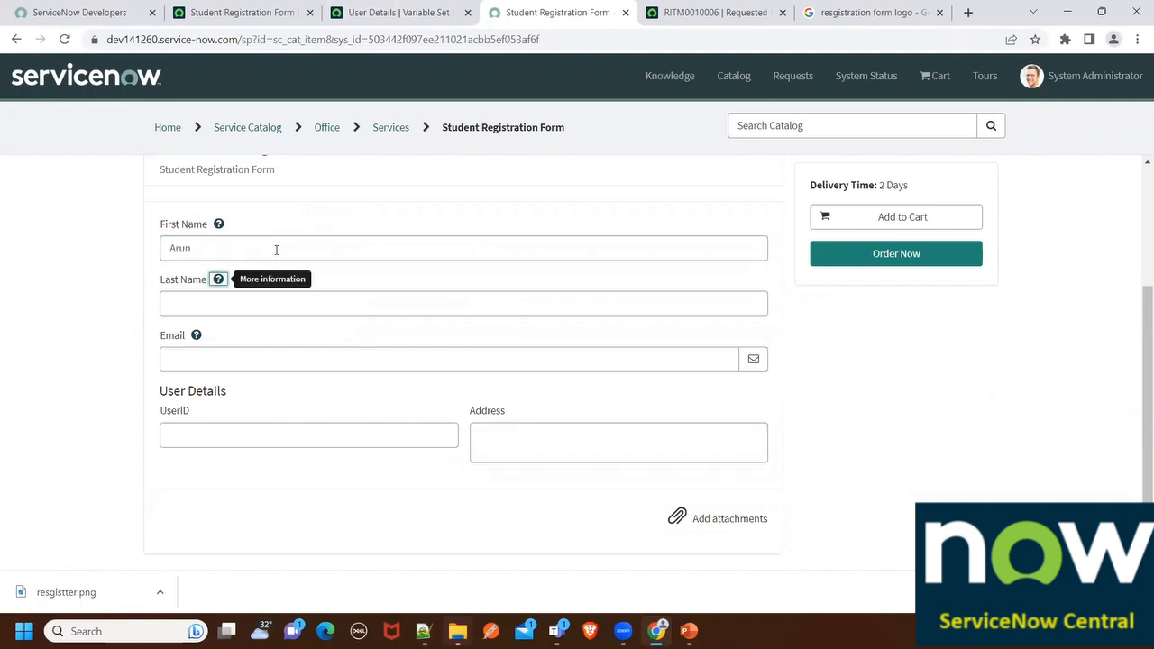
left_click(206, 308)
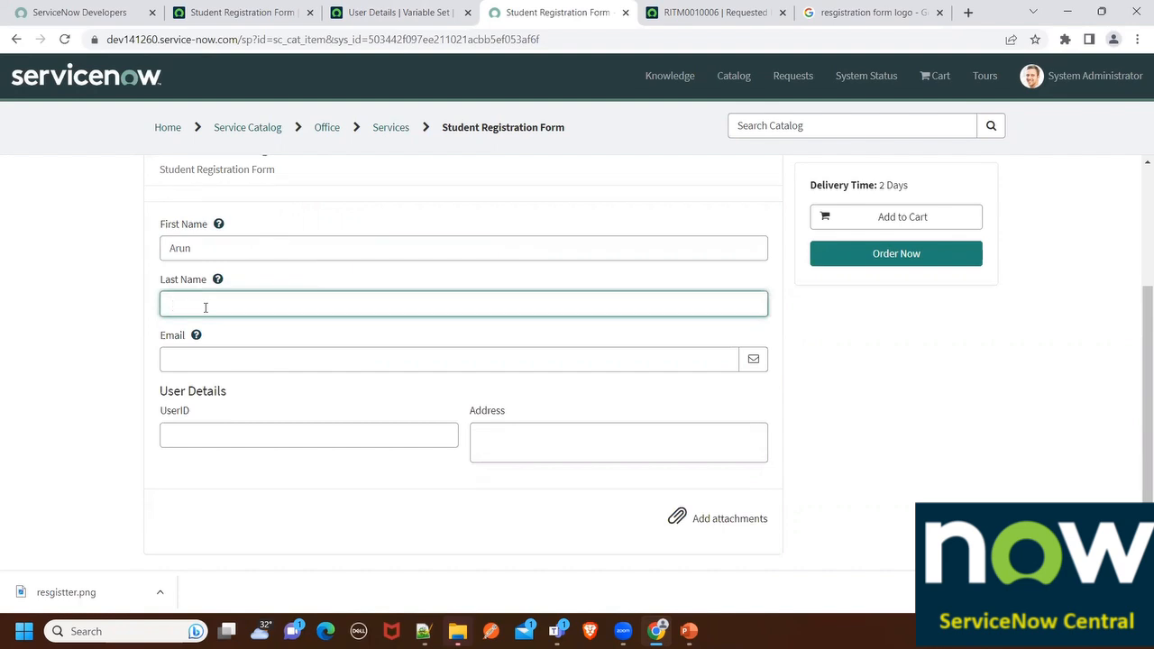
type("S")
Enter the student's email address and fix the typo in its domain
left_click(208, 365)
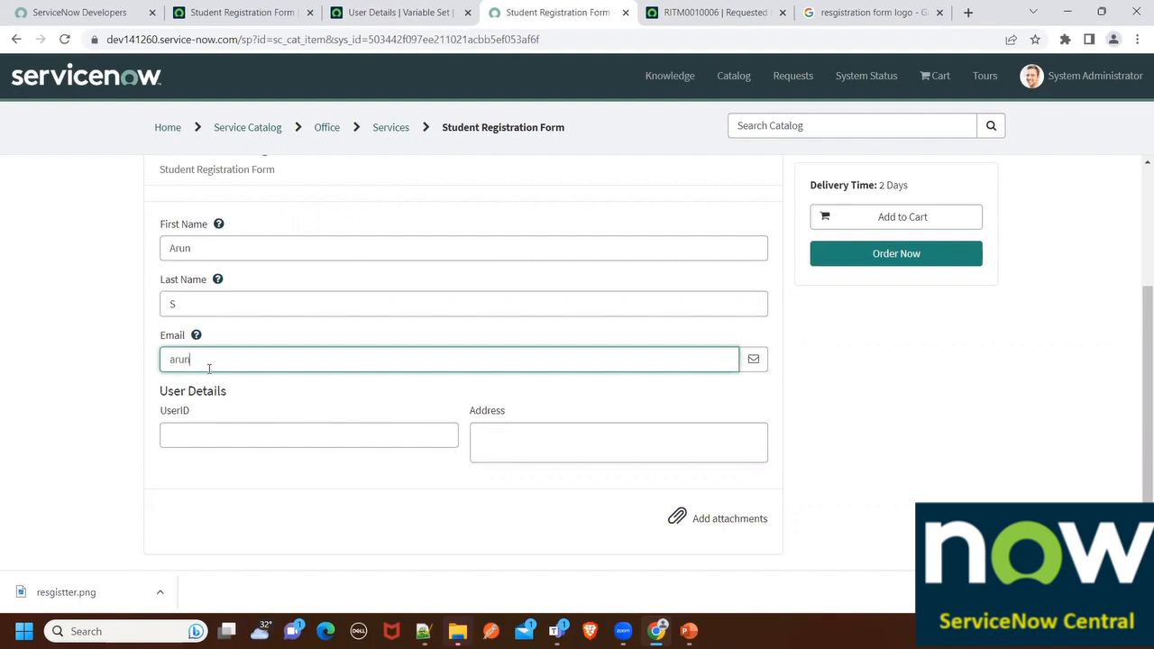
left_click(347, 403)
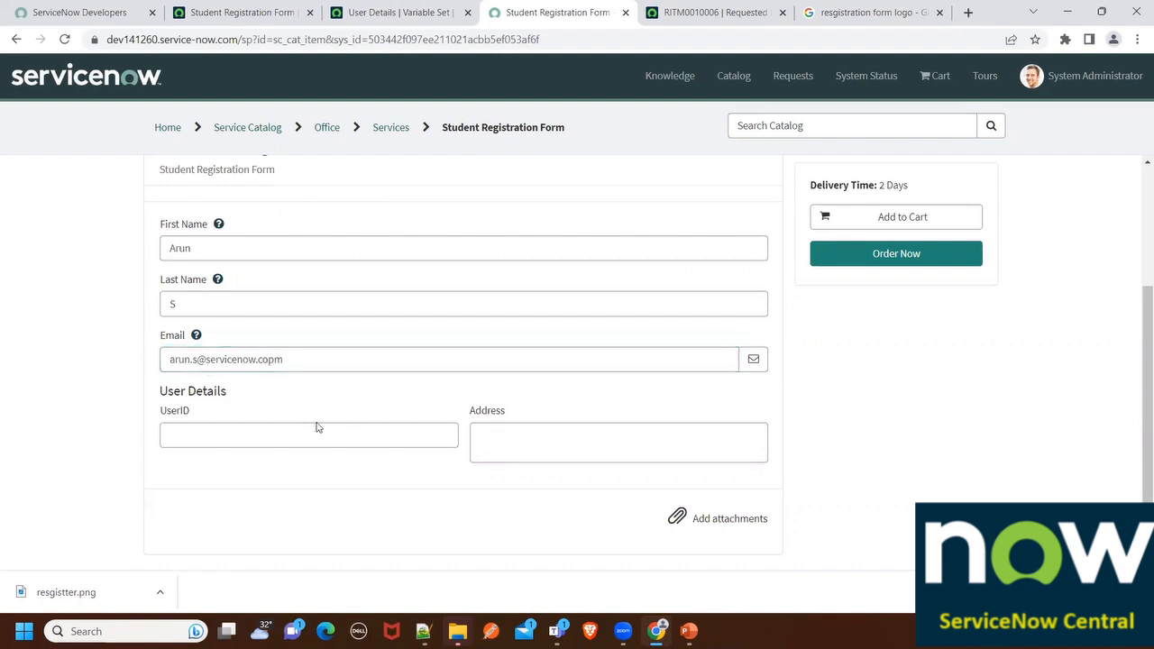
left_click(273, 360)
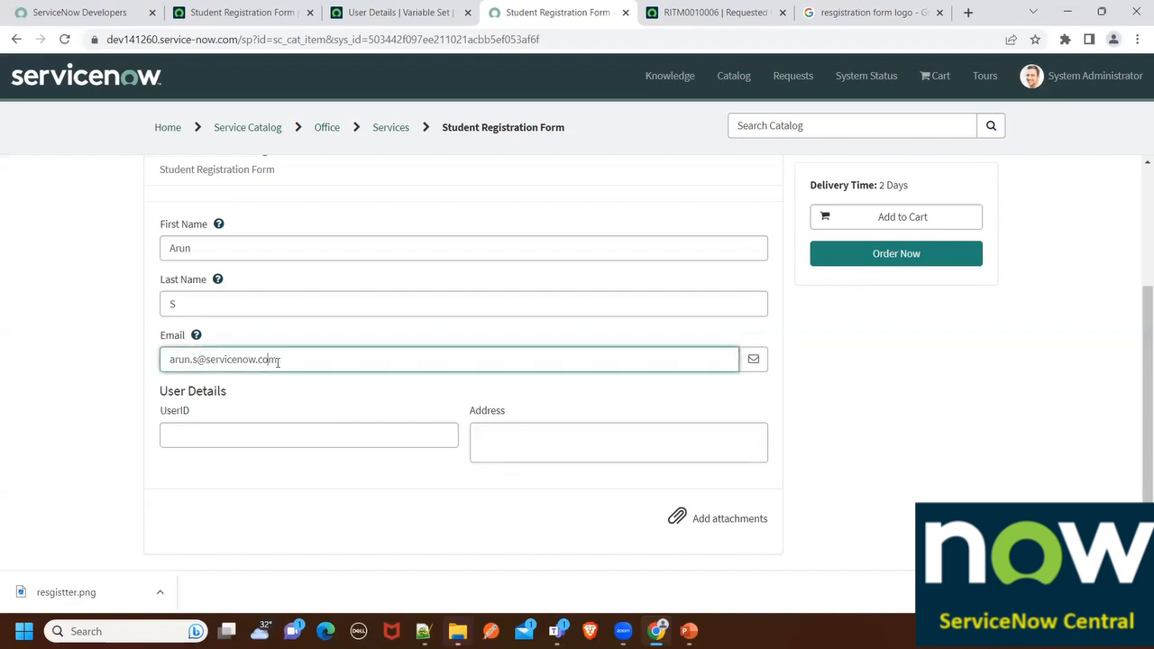
Fill in the UserID field and type the student's street address
left_click(237, 441)
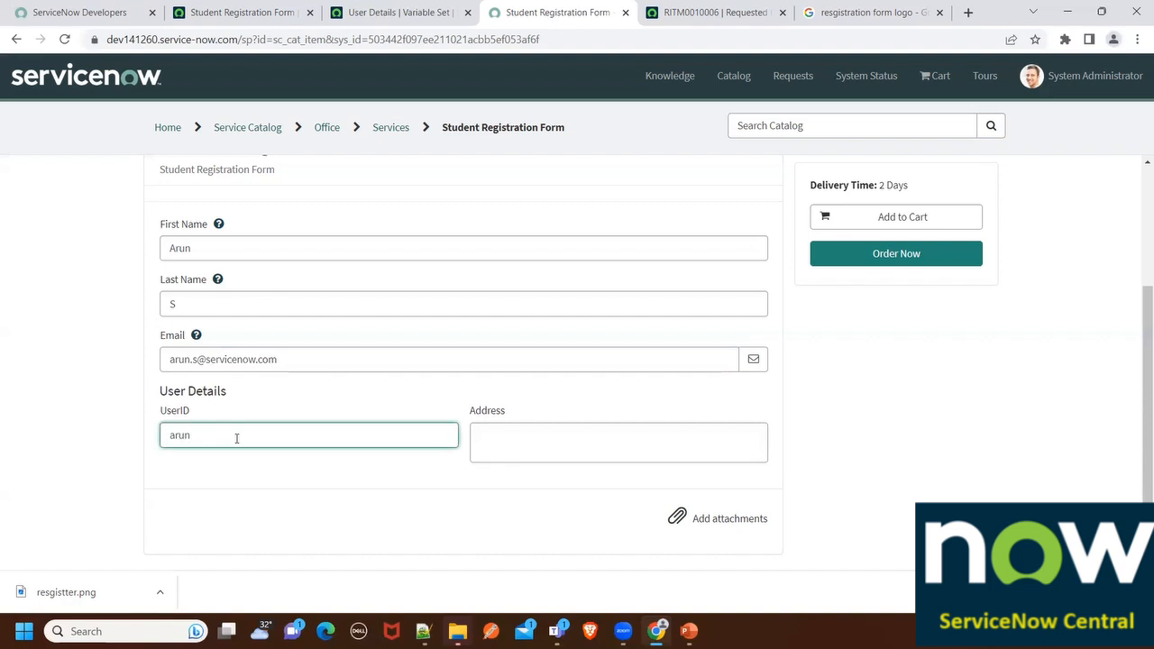
left_click(509, 446)
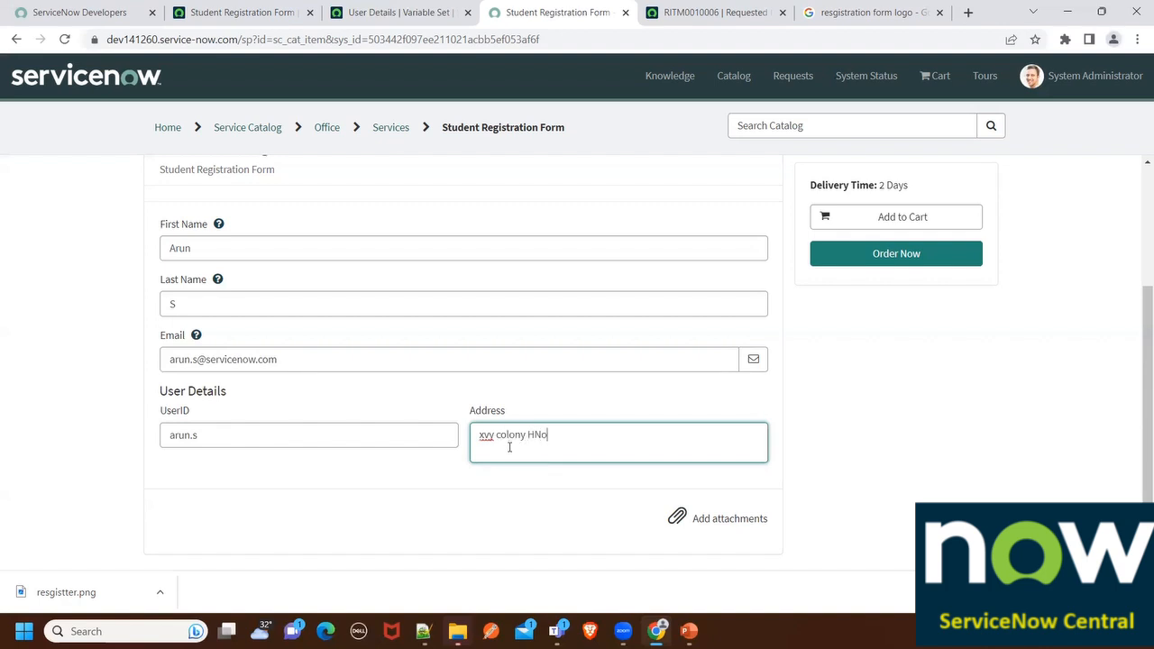
type("xyy colony HNo. 44111, state y")
Order the Student Registration Form, check out as REQ0010005, and open RITM0010007
left_click(868, 259)
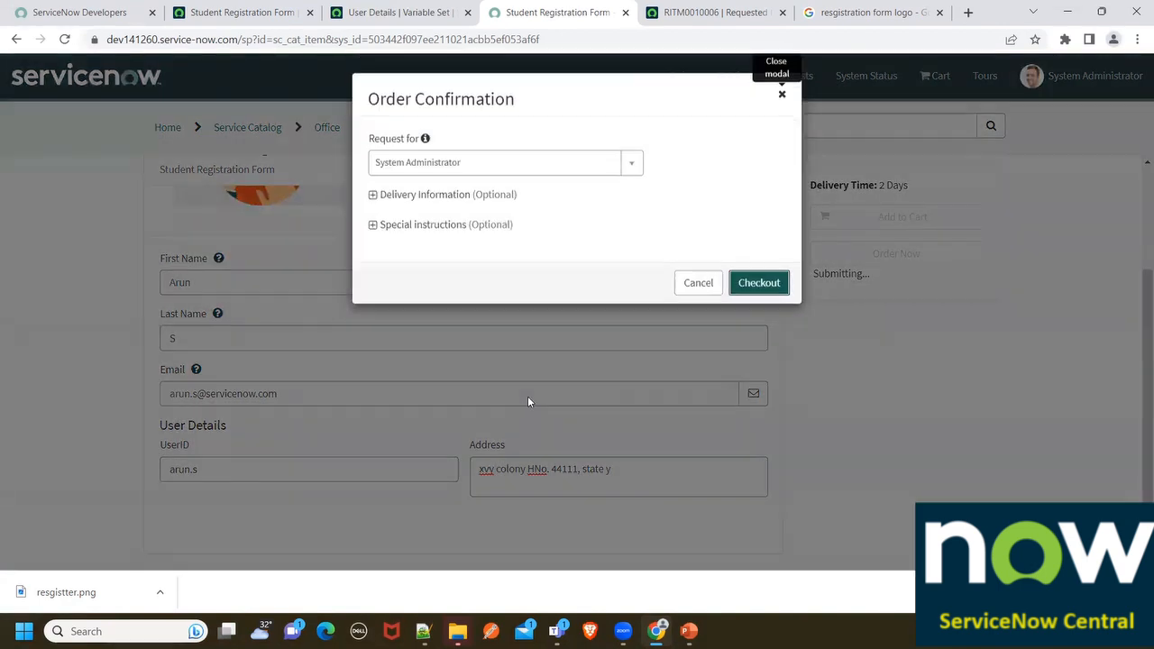
left_click(748, 287)
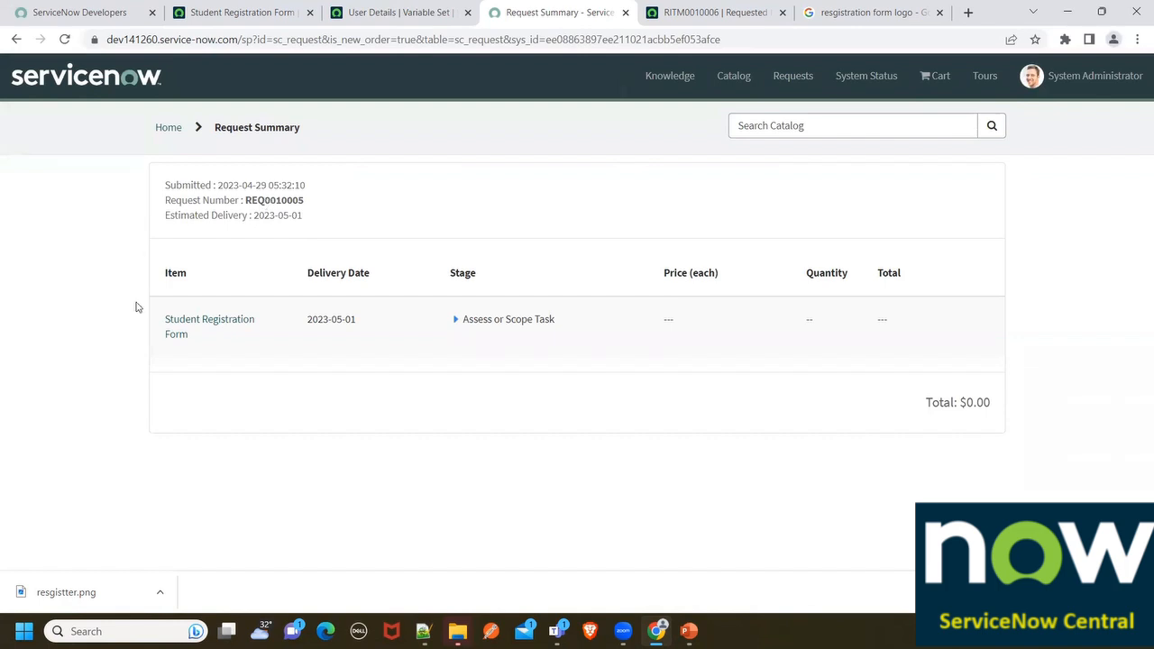
left_click(171, 325)
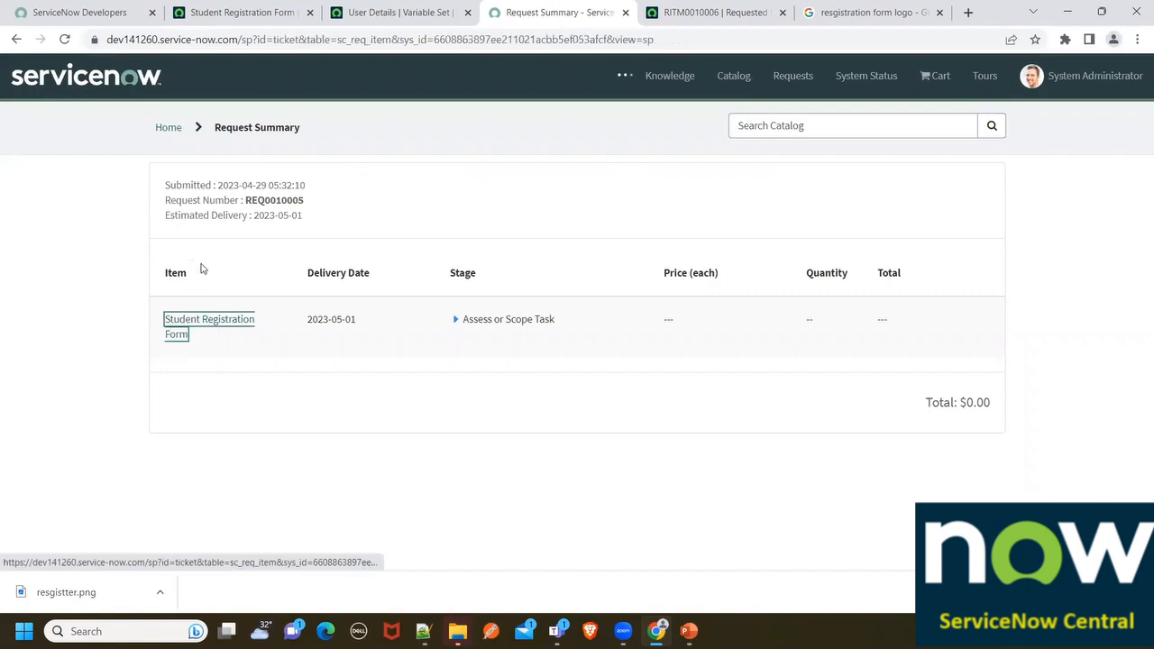
Review the Student Registration Form item's process engine and Flow settings
left_click(380, 9)
left_click(271, 9)
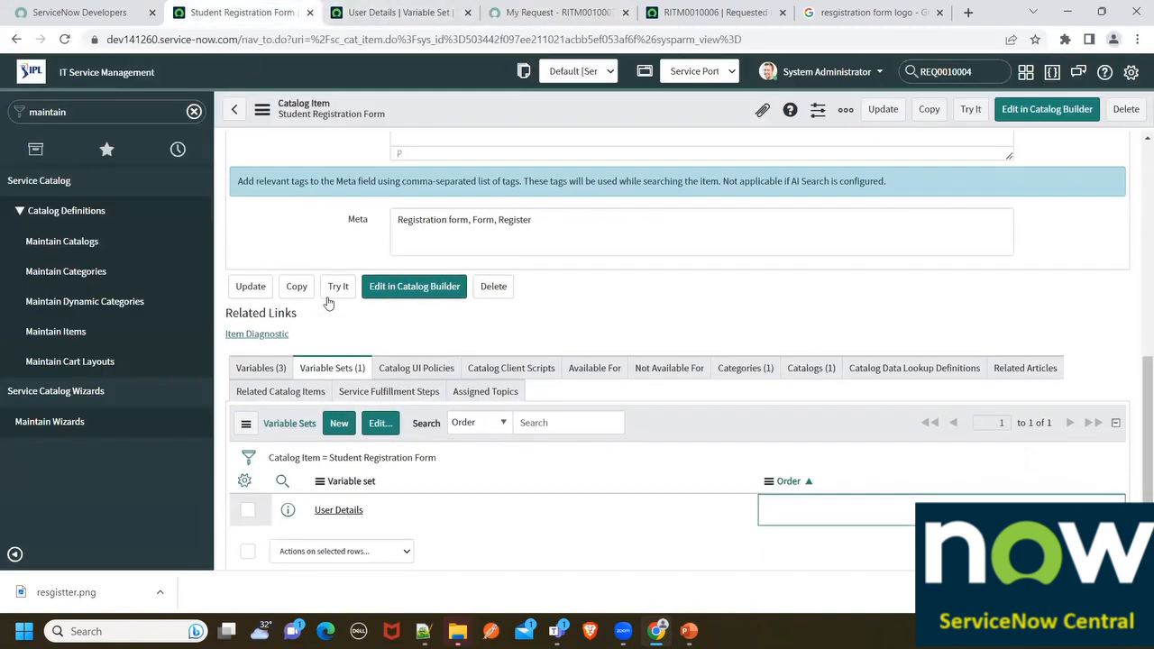
scroll(328, 303, "up", 10)
left_click(343, 419)
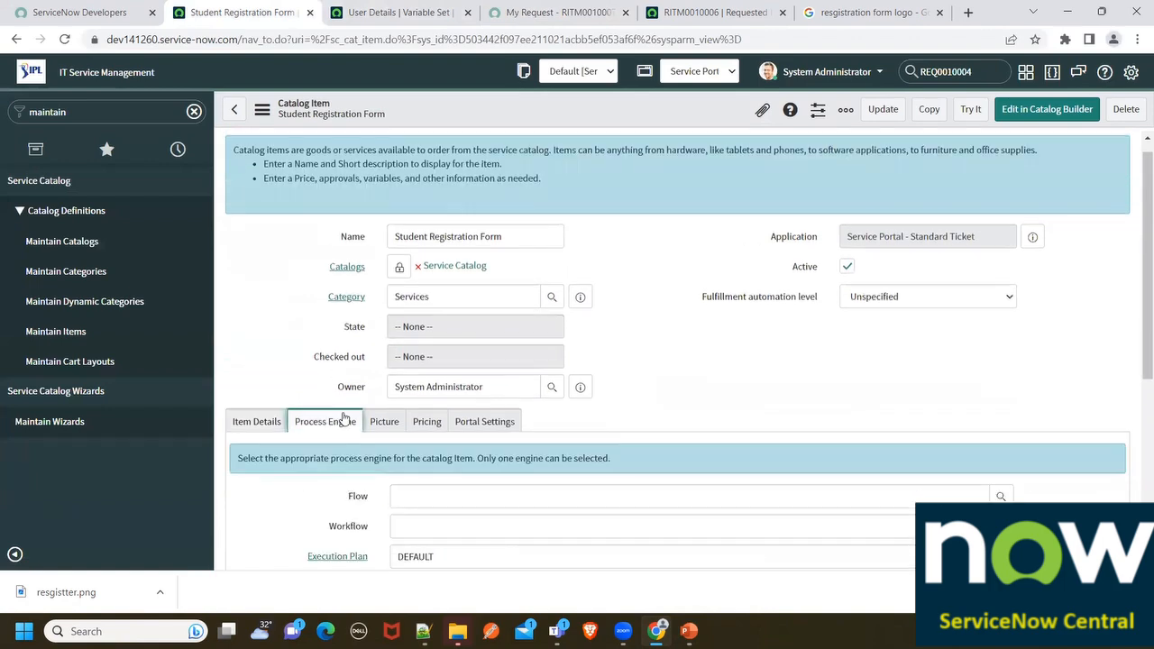
scroll(394, 301, "down", 3)
left_click(402, 270)
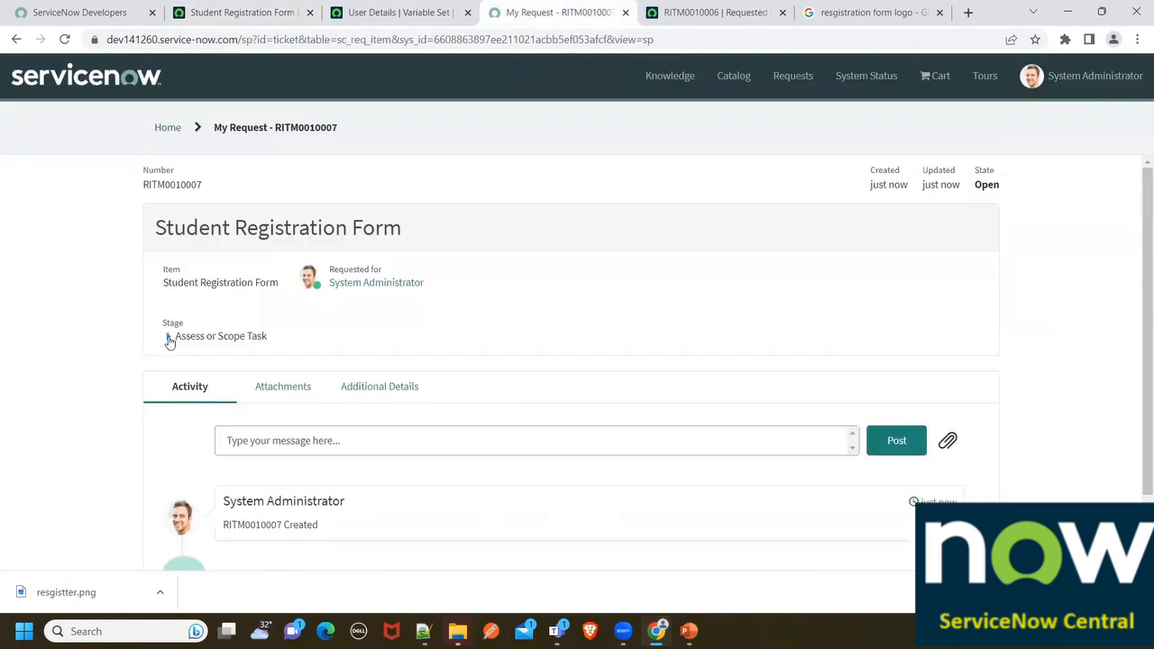
Inspect RITM0010007's Waiting for Approval and Assess or Scope Task stages and the DEFAULT execution plan
left_click(168, 335)
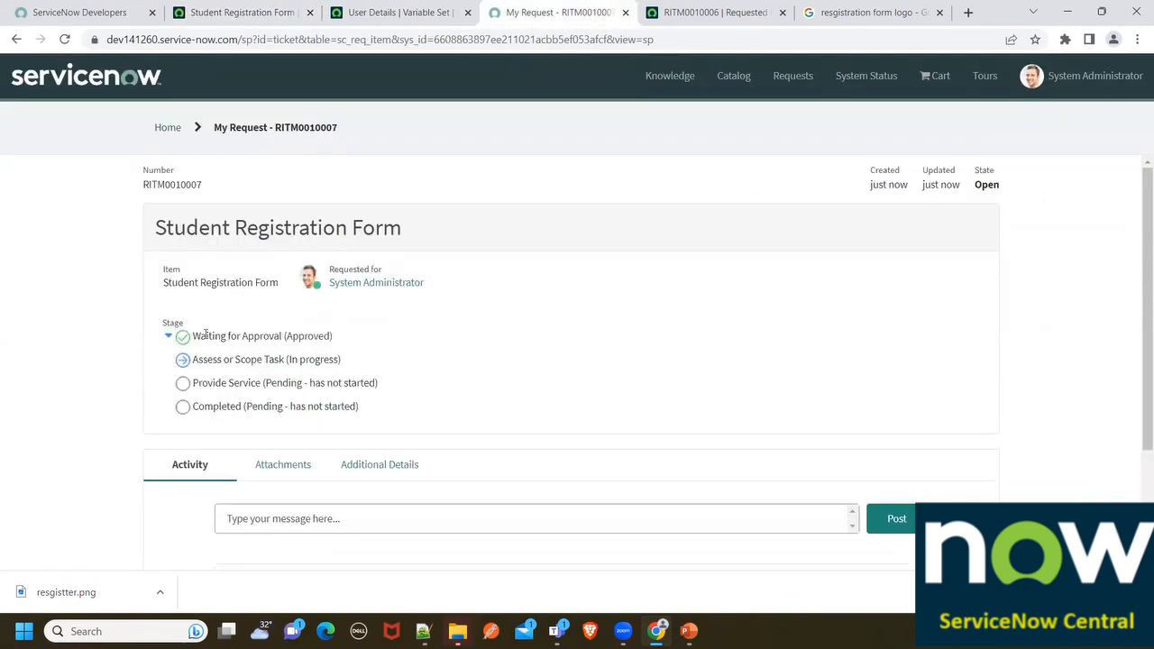
left_click_drag(199, 337, 313, 338)
left_click_drag(200, 359, 358, 366)
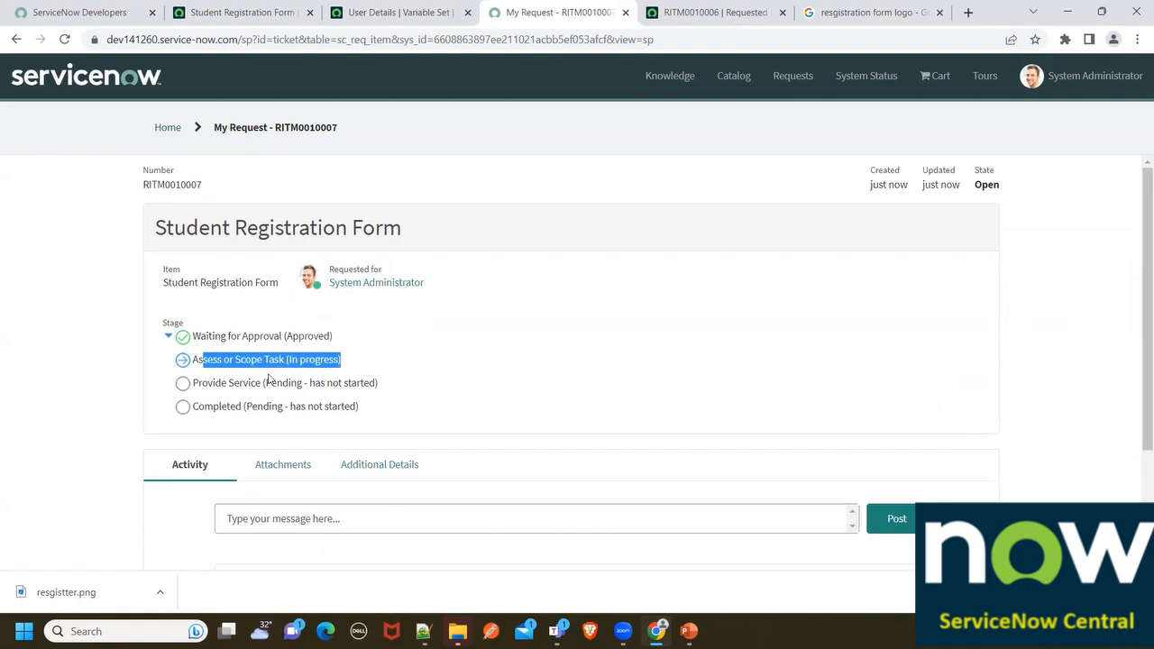
left_click(396, 13)
left_click(242, 13)
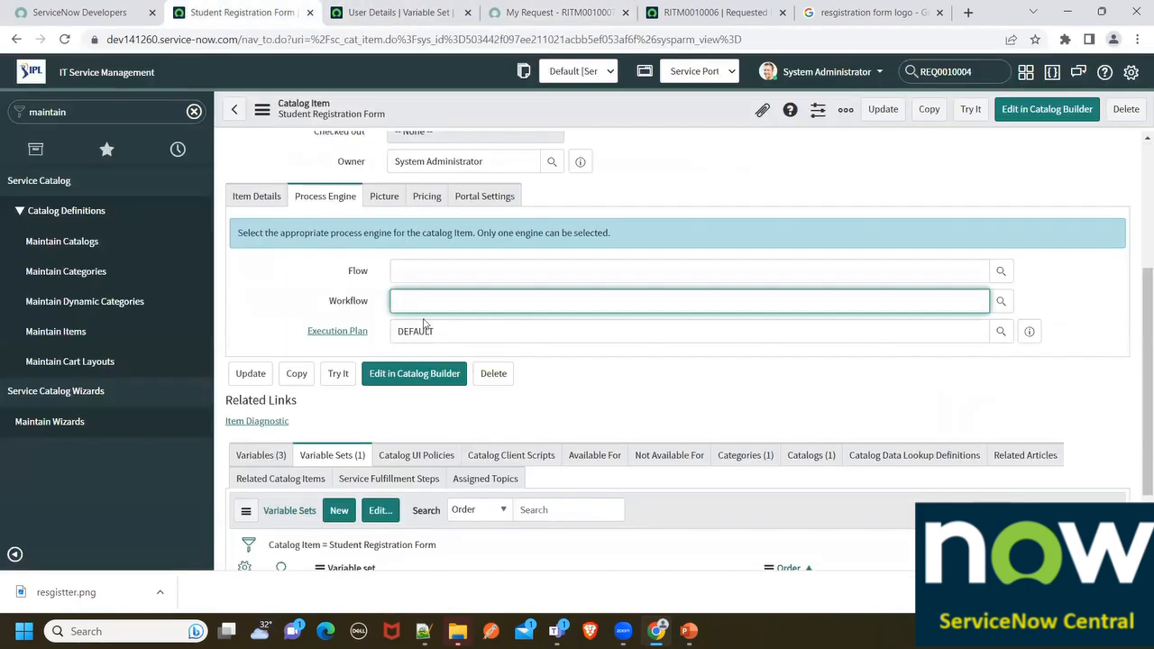
left_click_drag(459, 336, 377, 331)
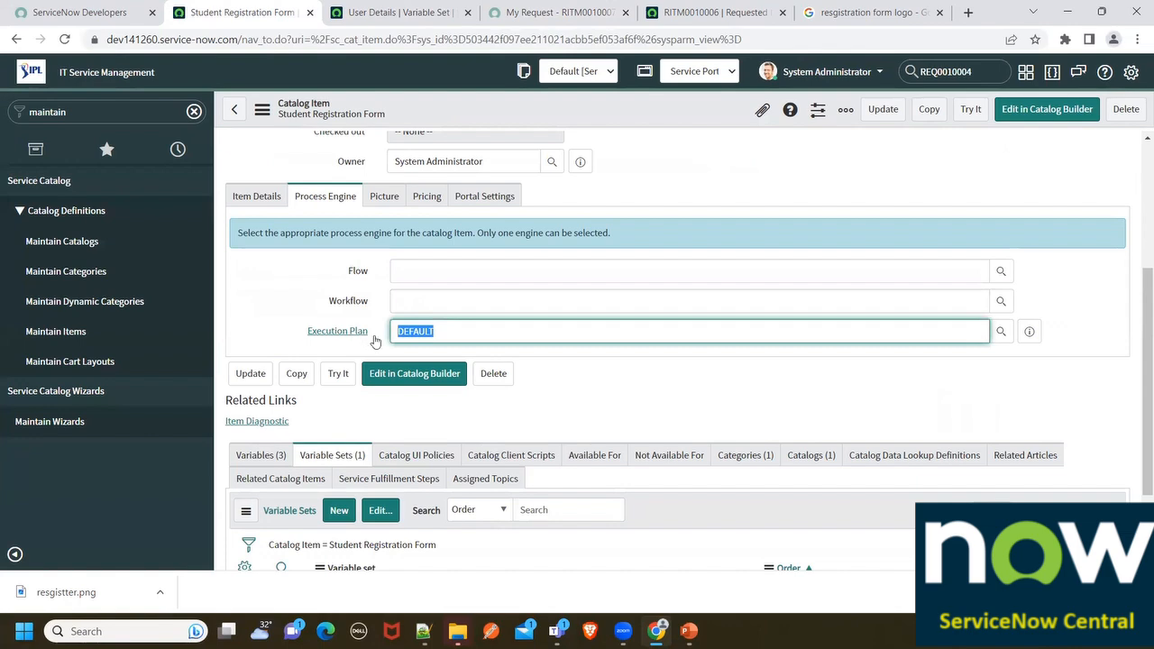
Close the User Details variable set page choosing Leave, then highlight the Student Registration Form name
left_click(390, 12)
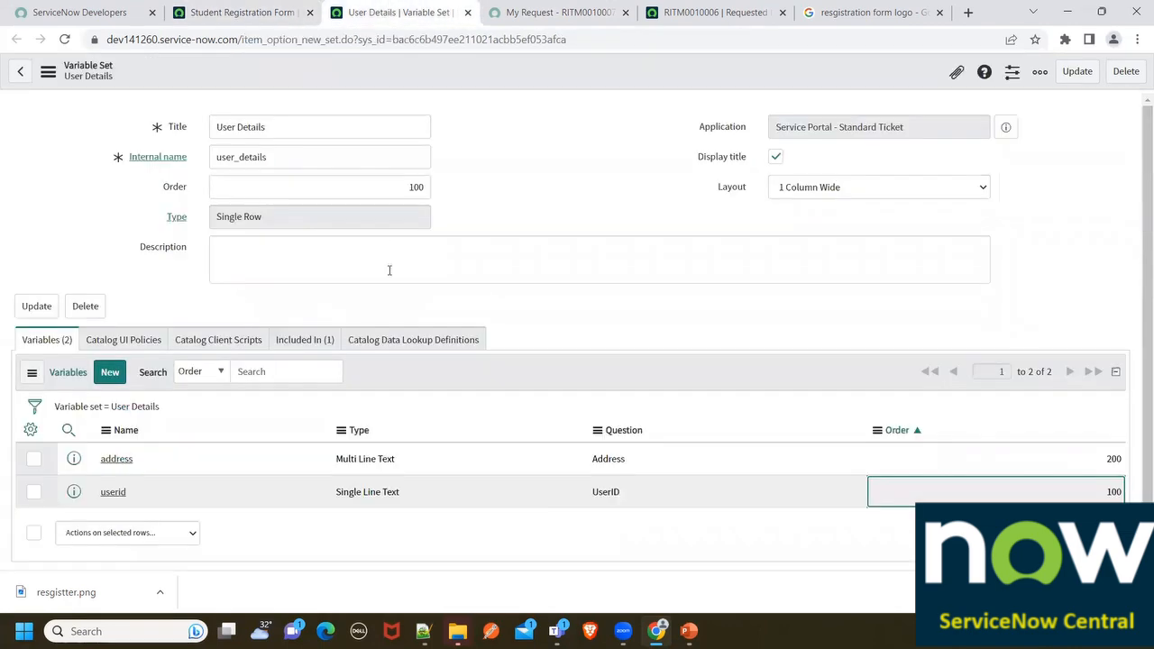
left_click(467, 12)
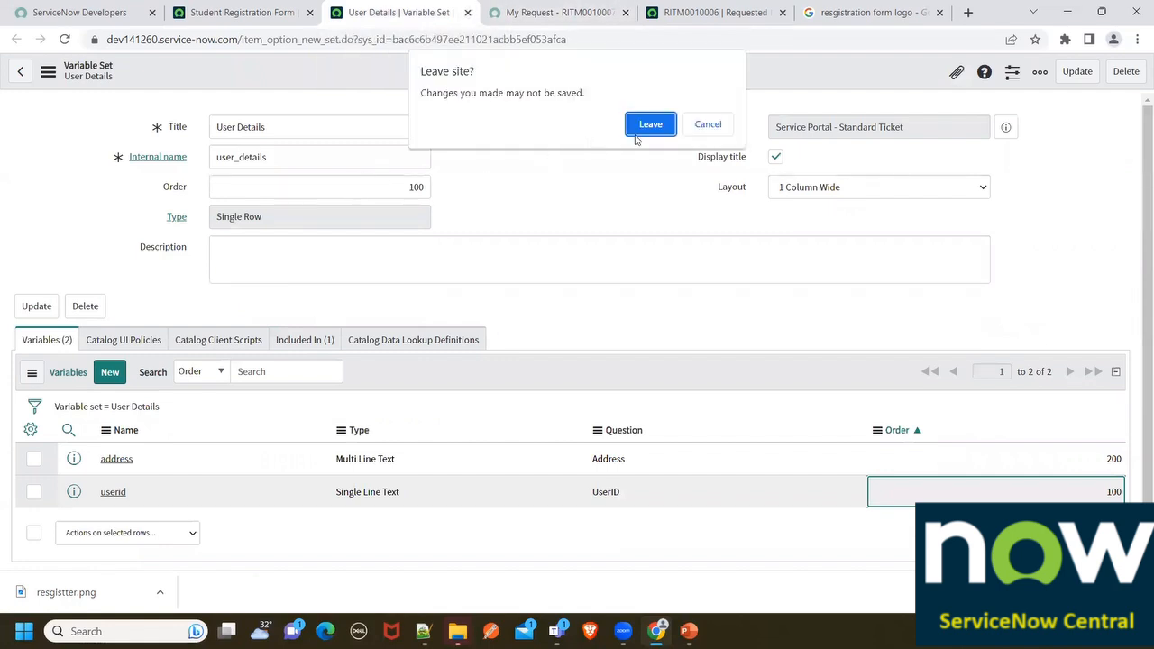
left_click(642, 126)
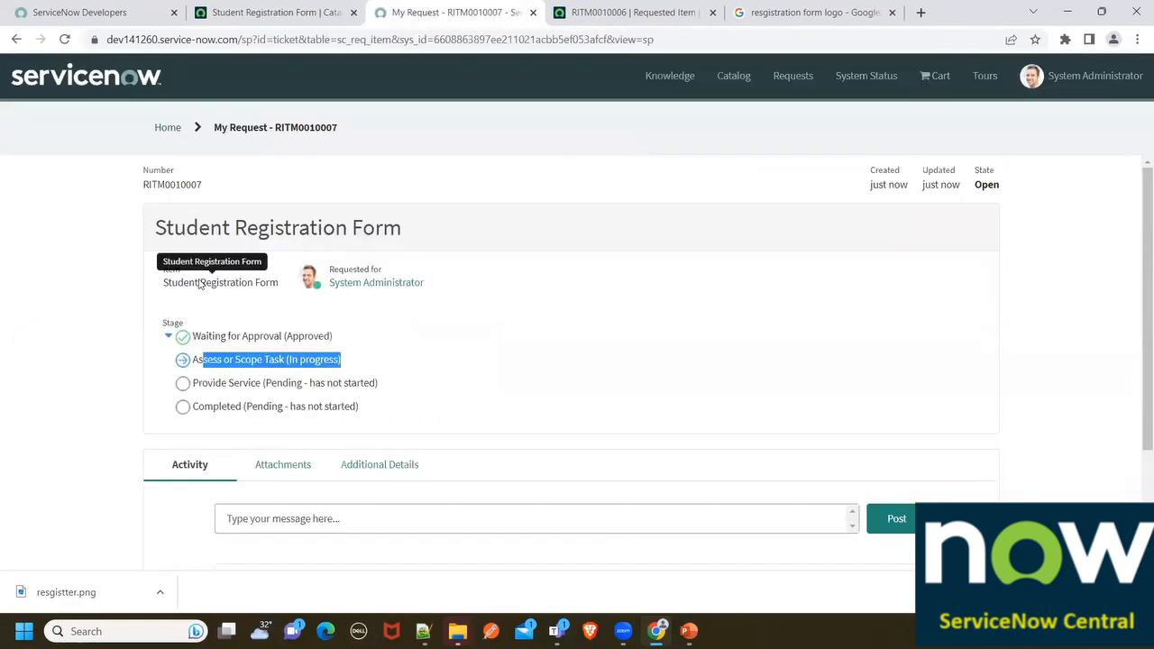
triple_click(177, 225)
left_click_drag(177, 226, 403, 221)
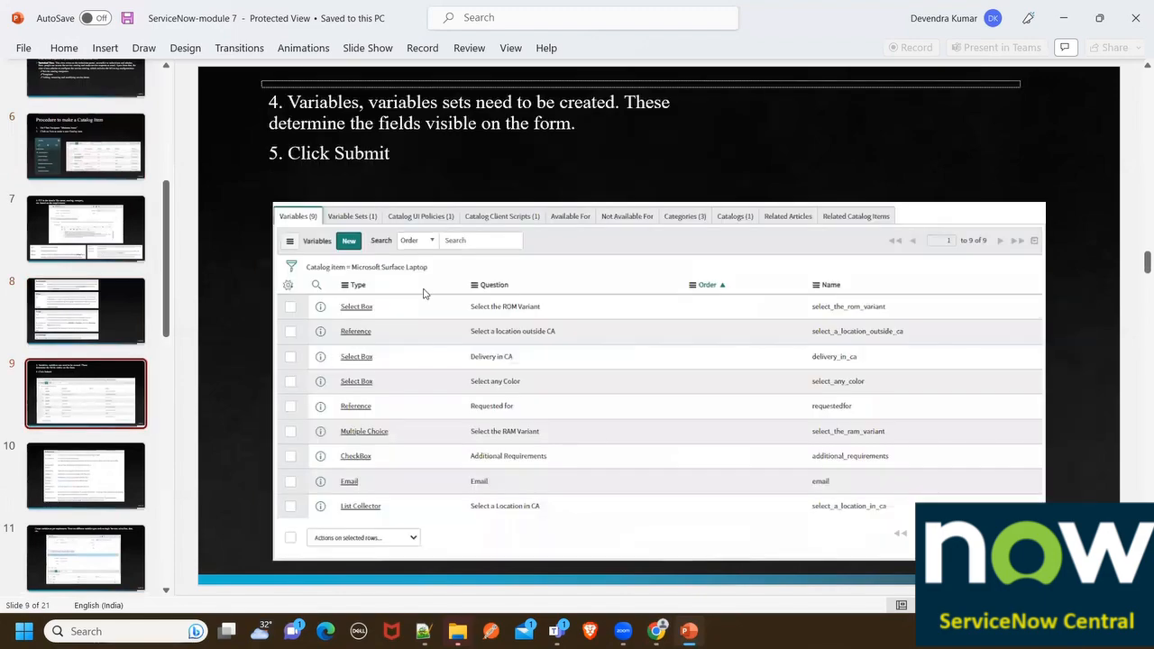
Flip between slides 8 and 7, then go to slide 10 on creating variables and variable sets
left_click(90, 329)
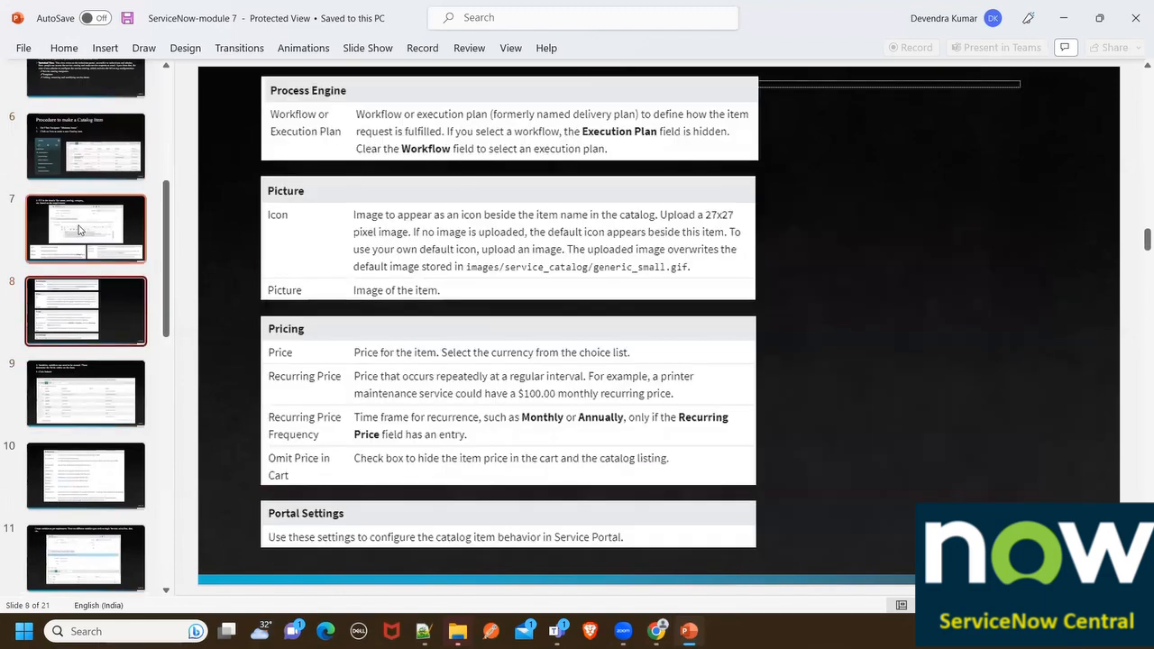
left_click(86, 234)
left_click(90, 336)
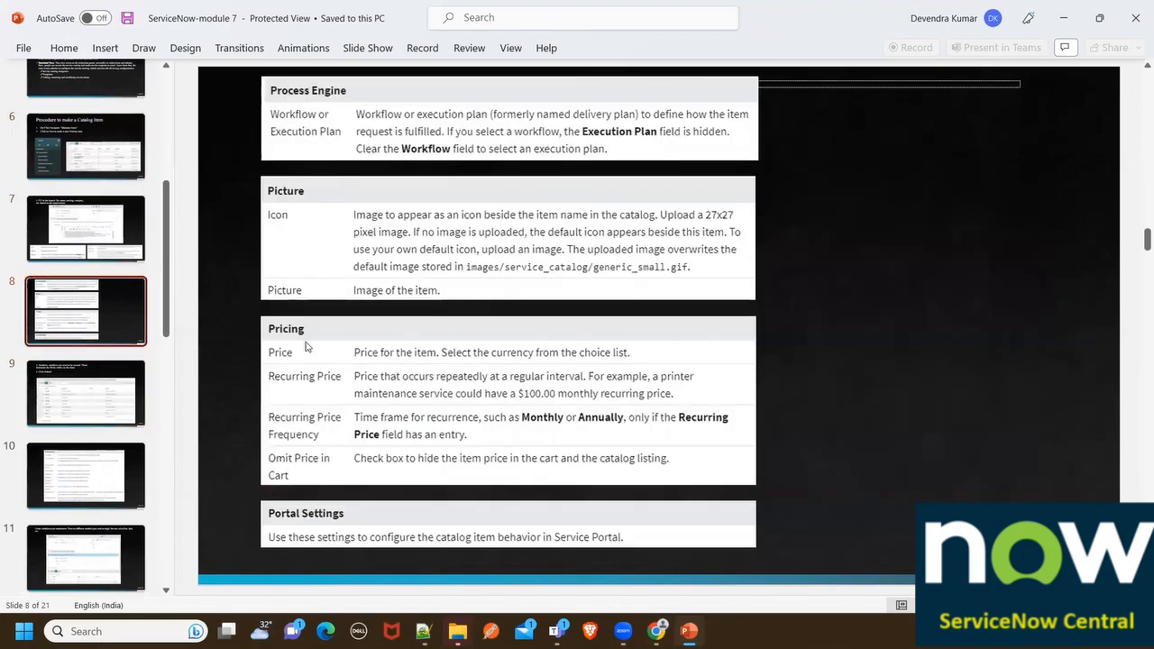
left_click(141, 422)
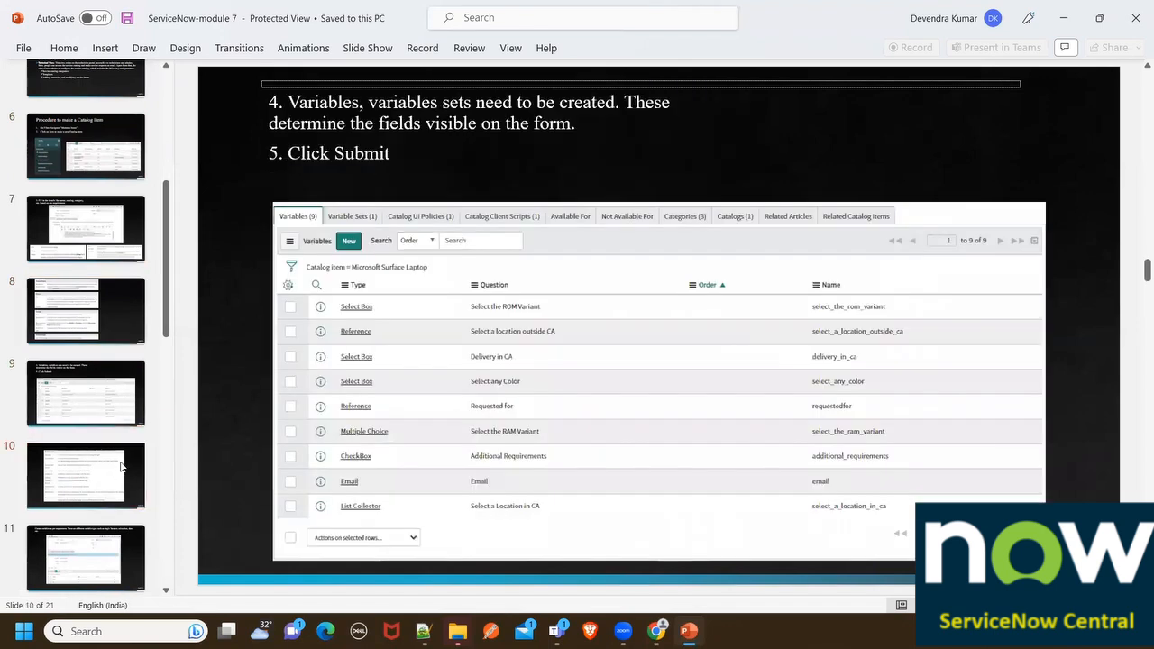